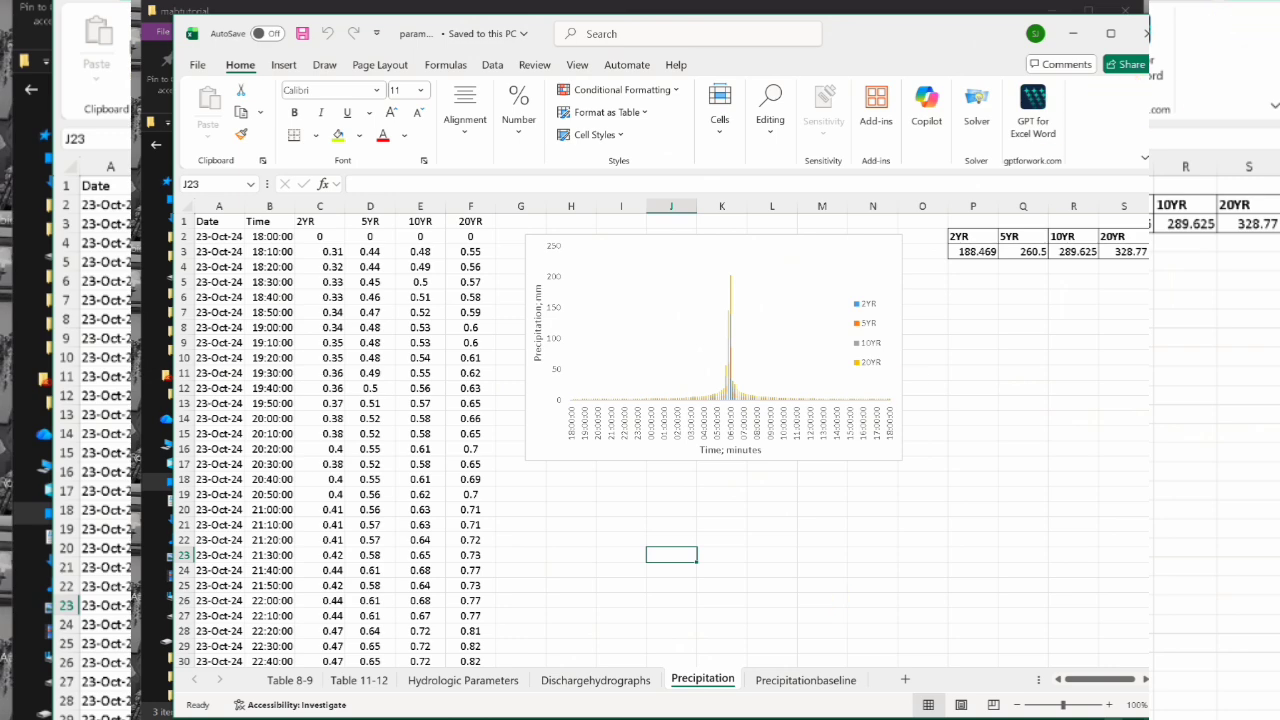
Close the parameters workbook and switch to HEC-RAS, moving its main window higher on the screen
click(1146, 33)
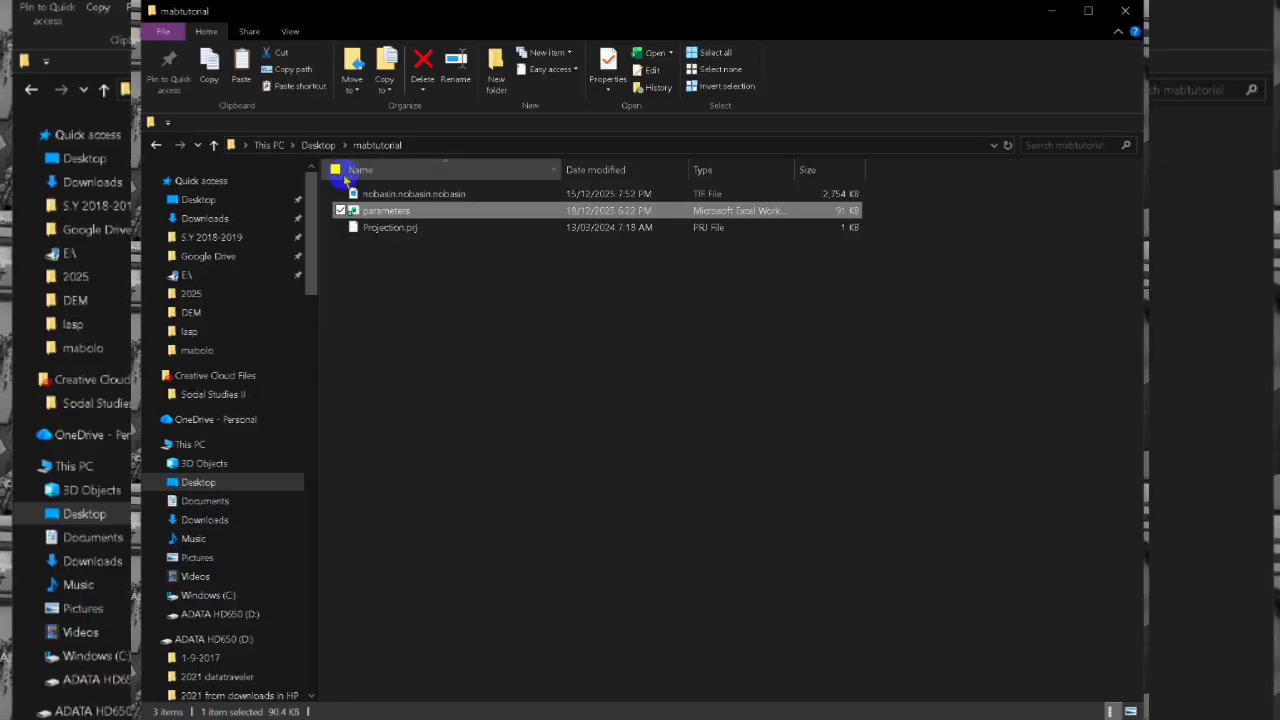
click(391, 230)
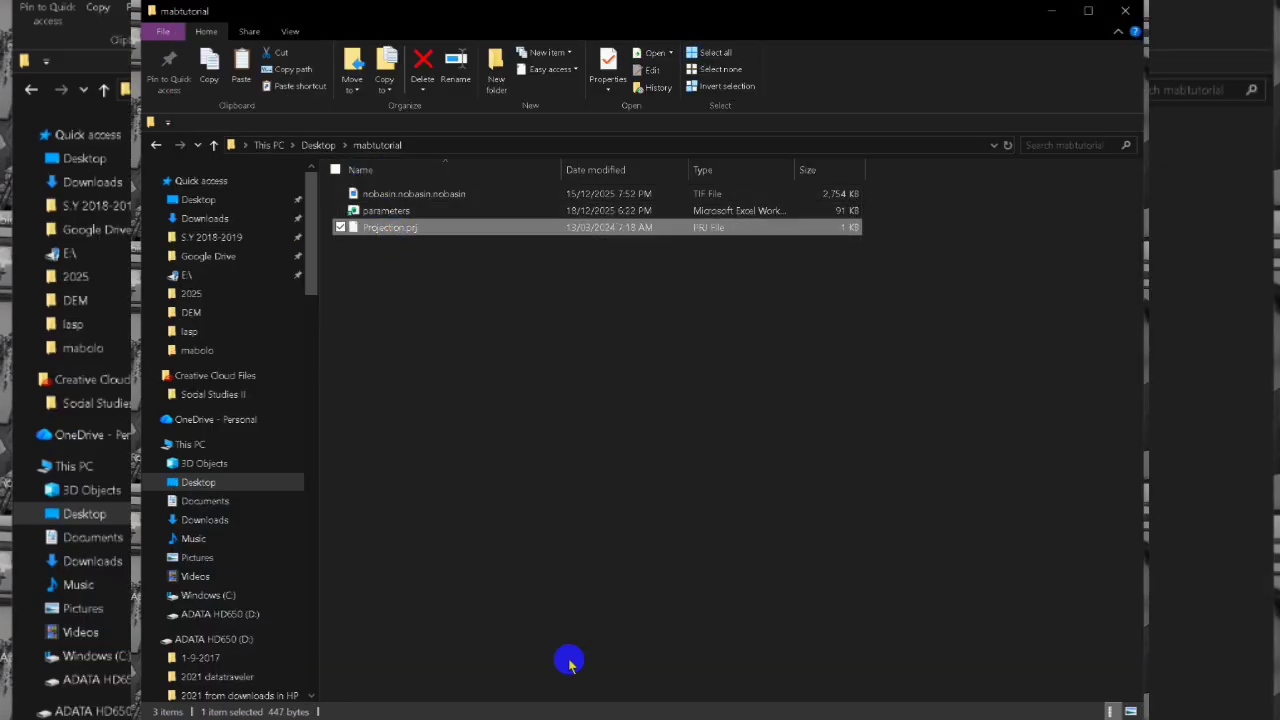
click(1072, 717)
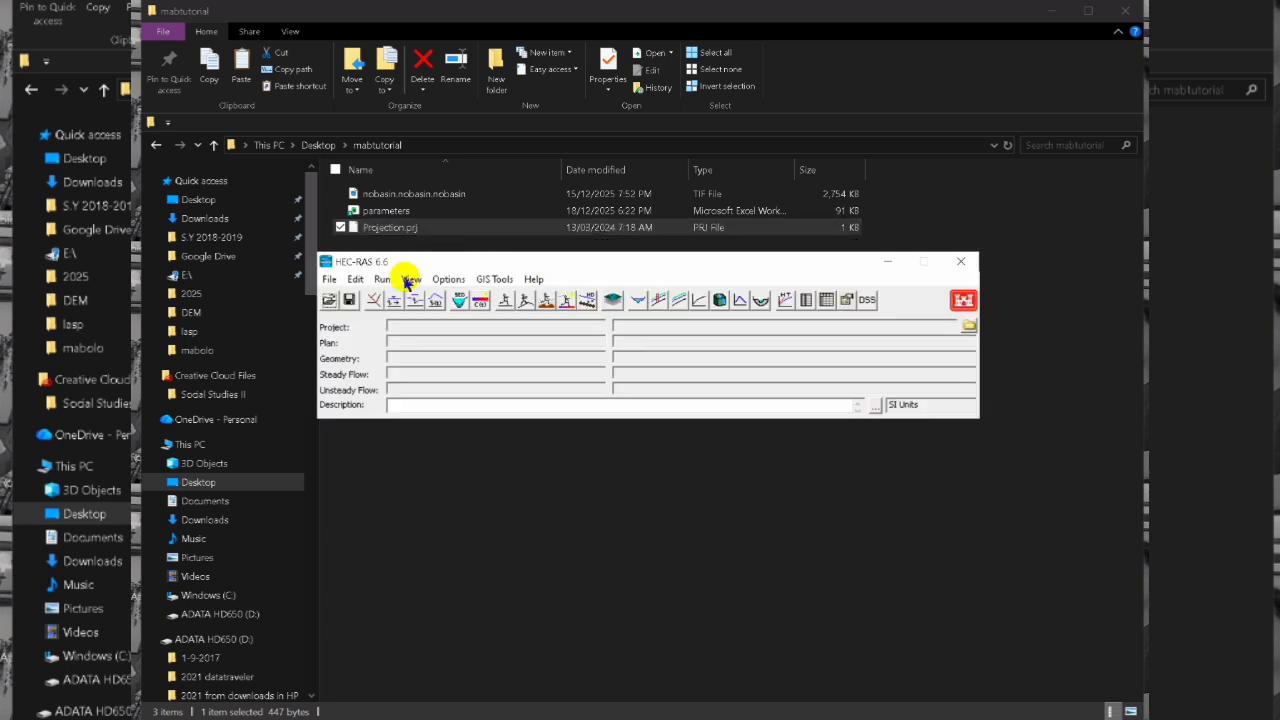
drag(456, 268, 472, 102)
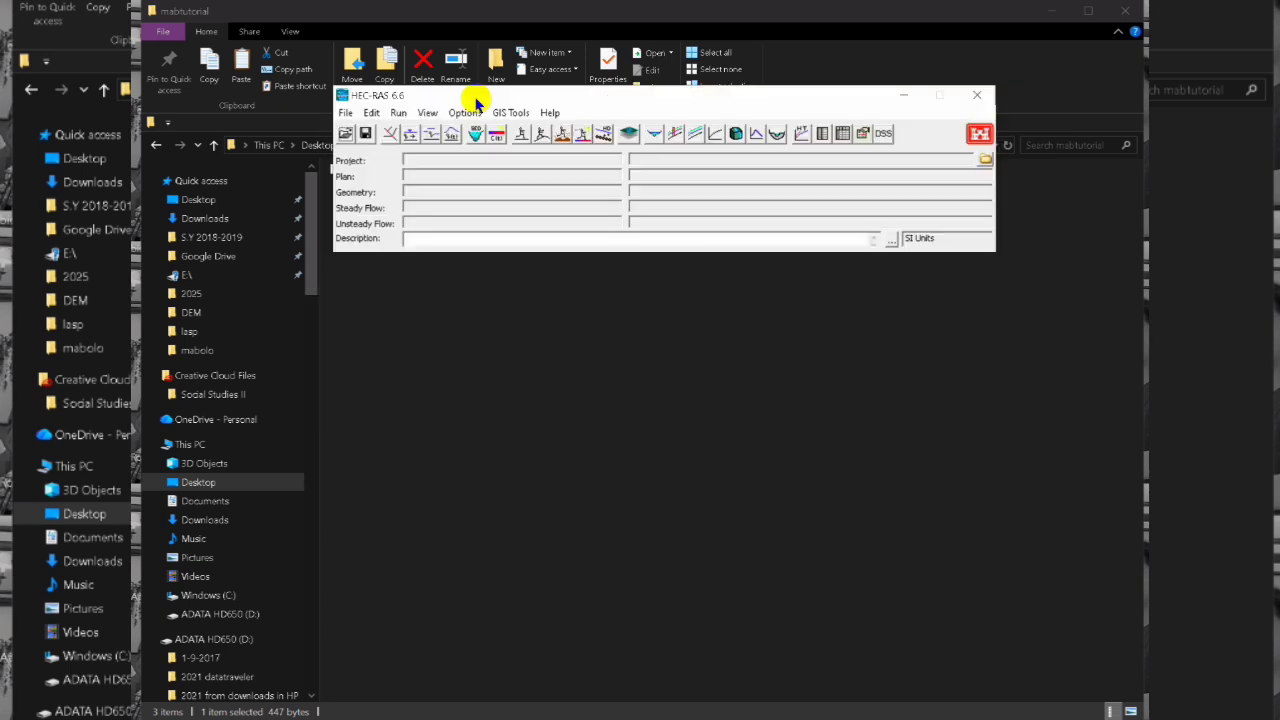
Create a new project titled mabtutorial in the mabtutorial folder on the Desktop
click(345, 114)
click(390, 131)
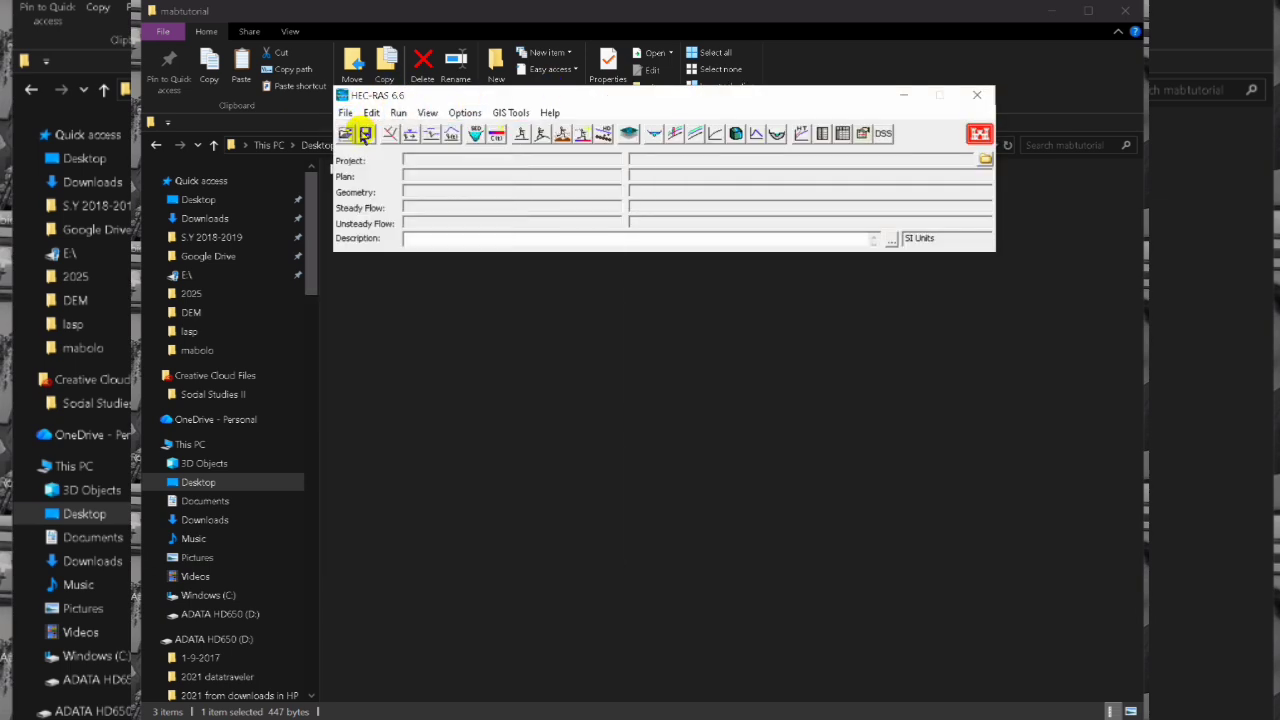
double_click(633, 142)
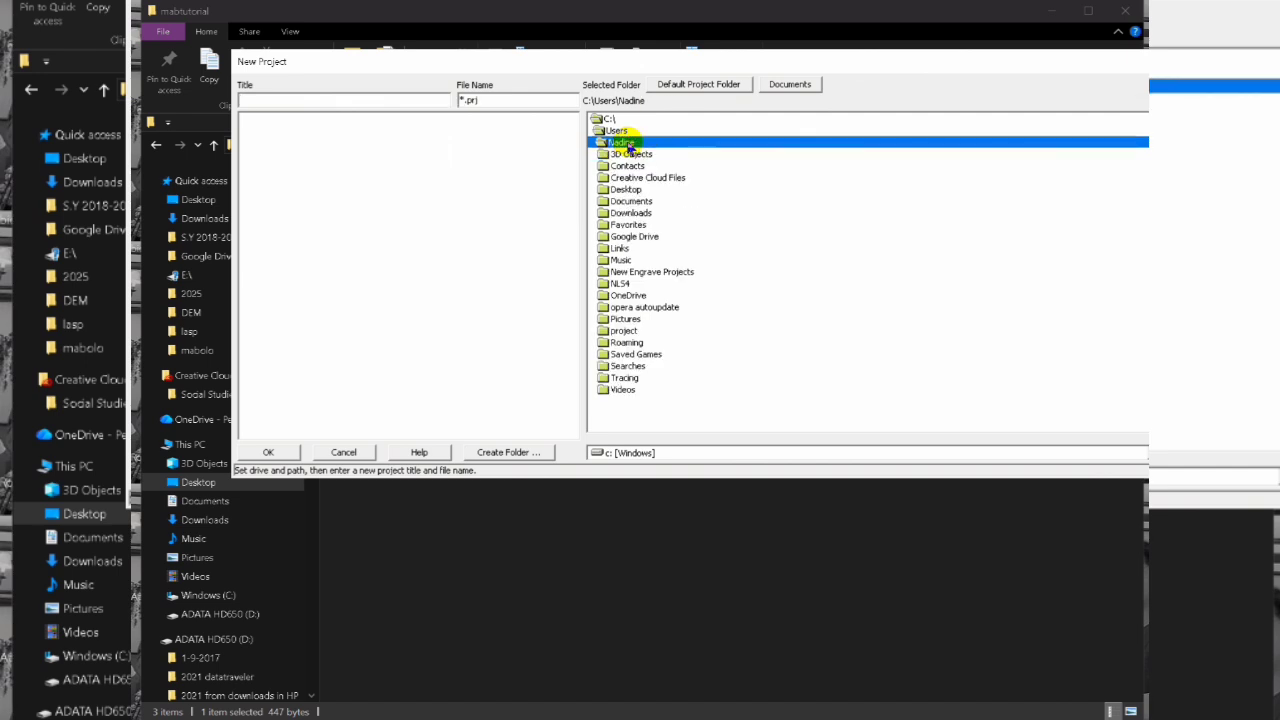
double_click(630, 201)
click(632, 213)
double_click(632, 213)
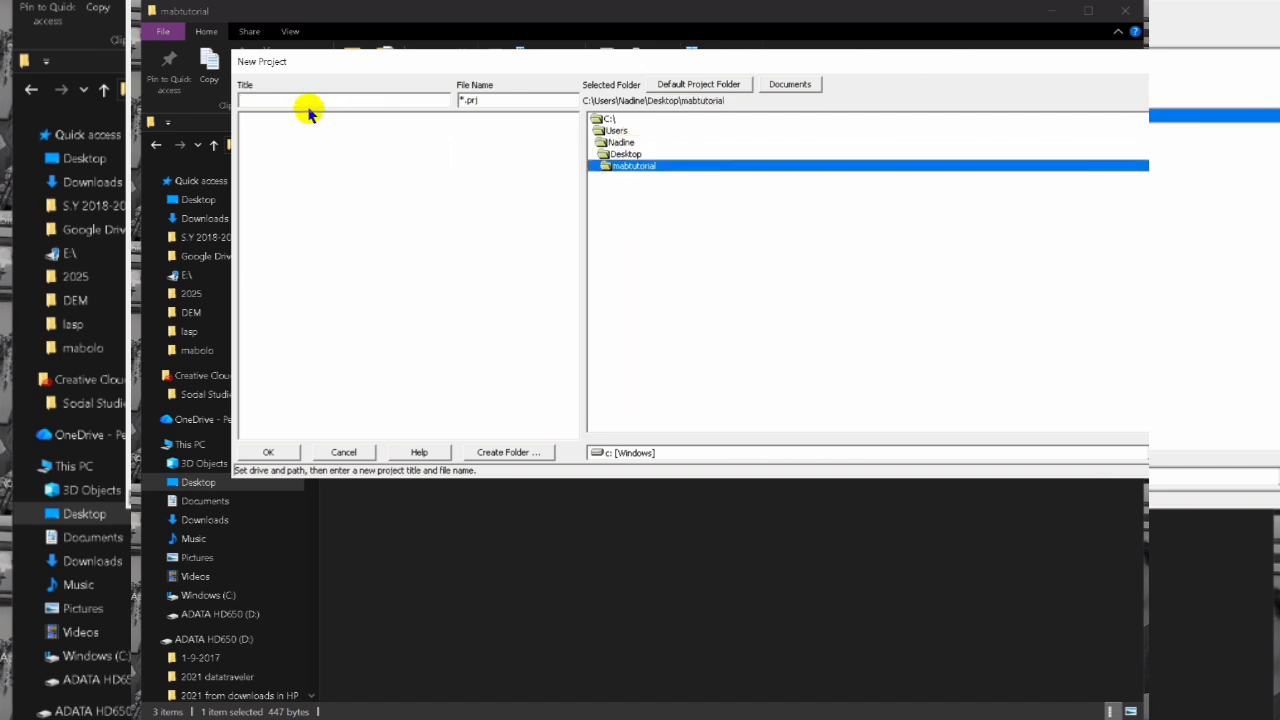
click(309, 103)
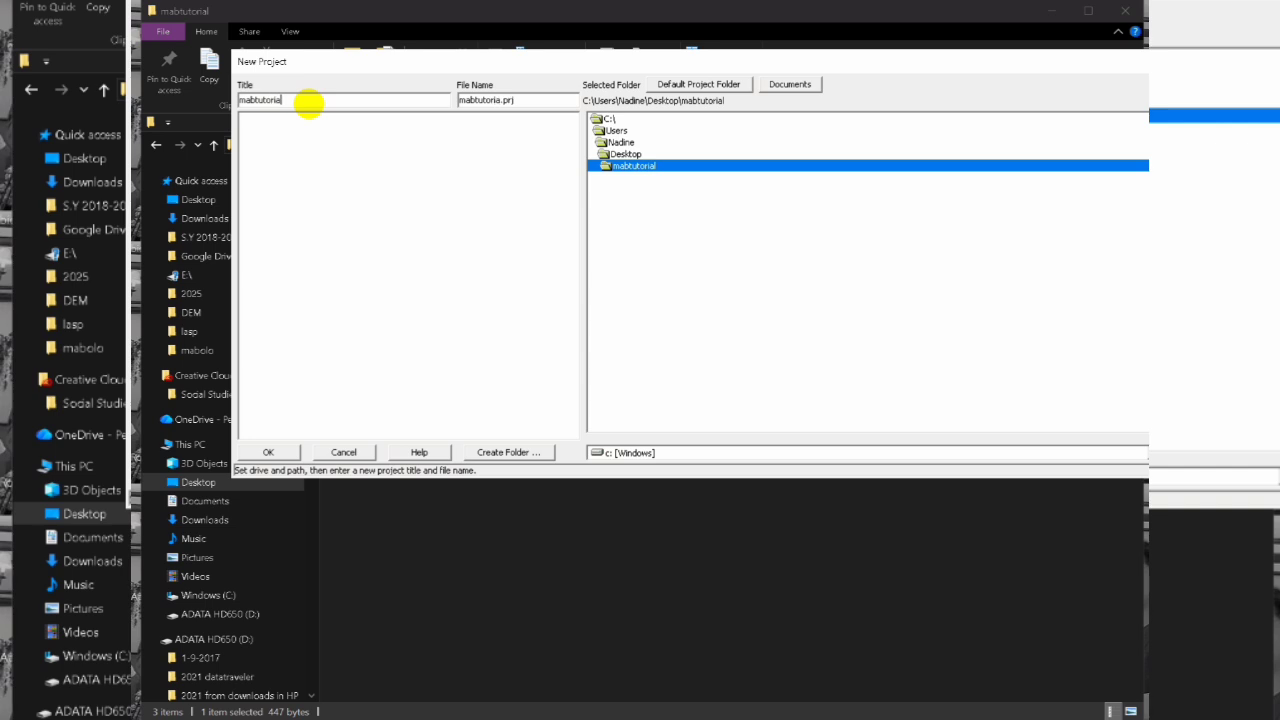
click(285, 452)
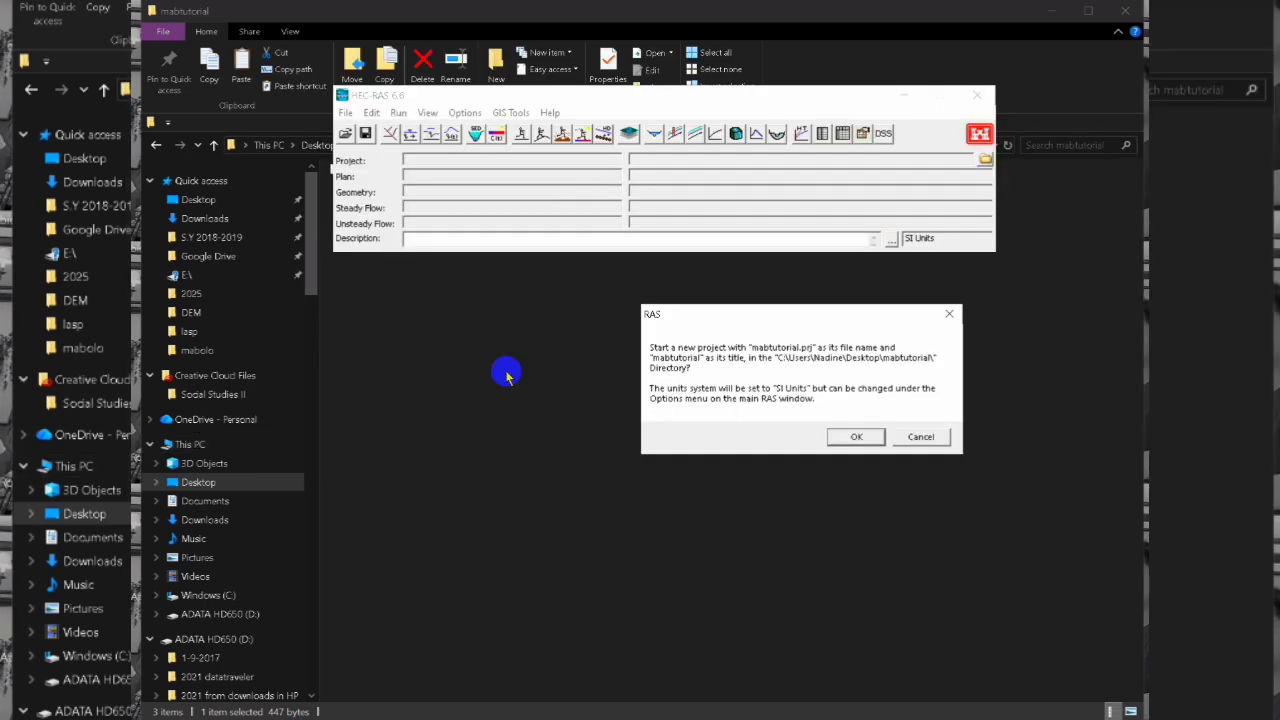
click(862, 436)
Keep the project's unit system as System International (Metric System) and set it as default for new projects
click(464, 113)
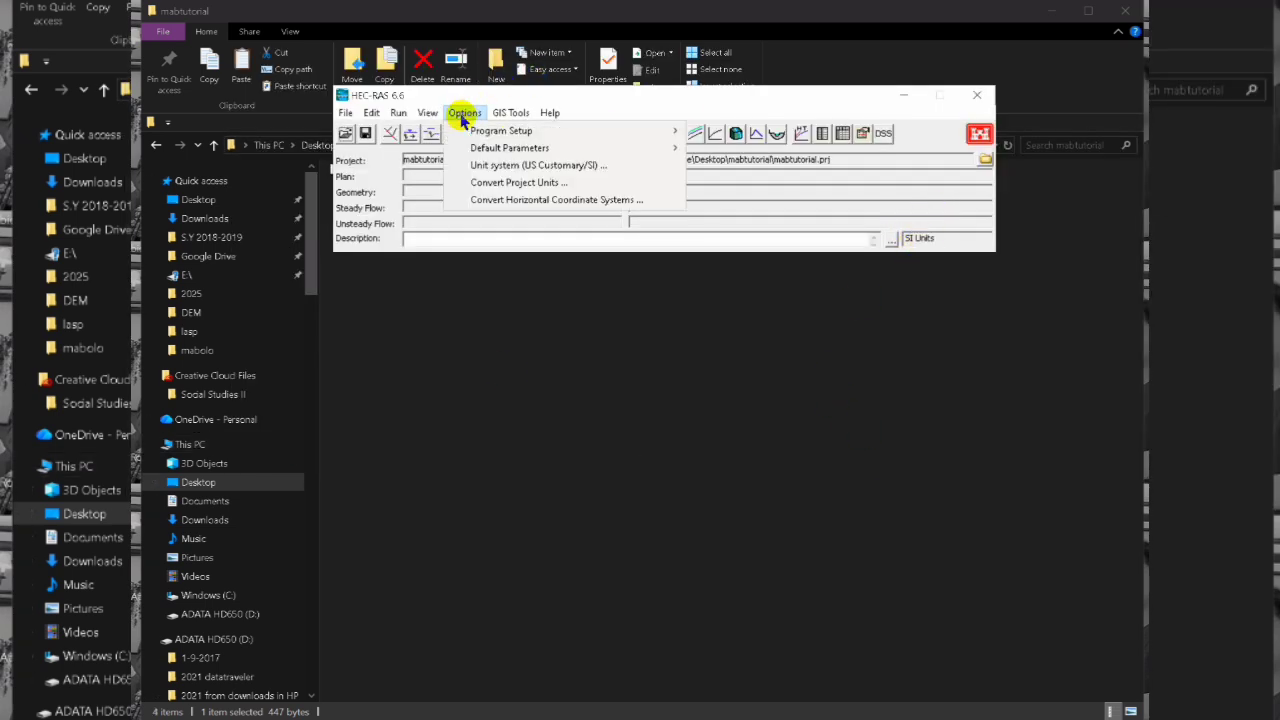
click(562, 165)
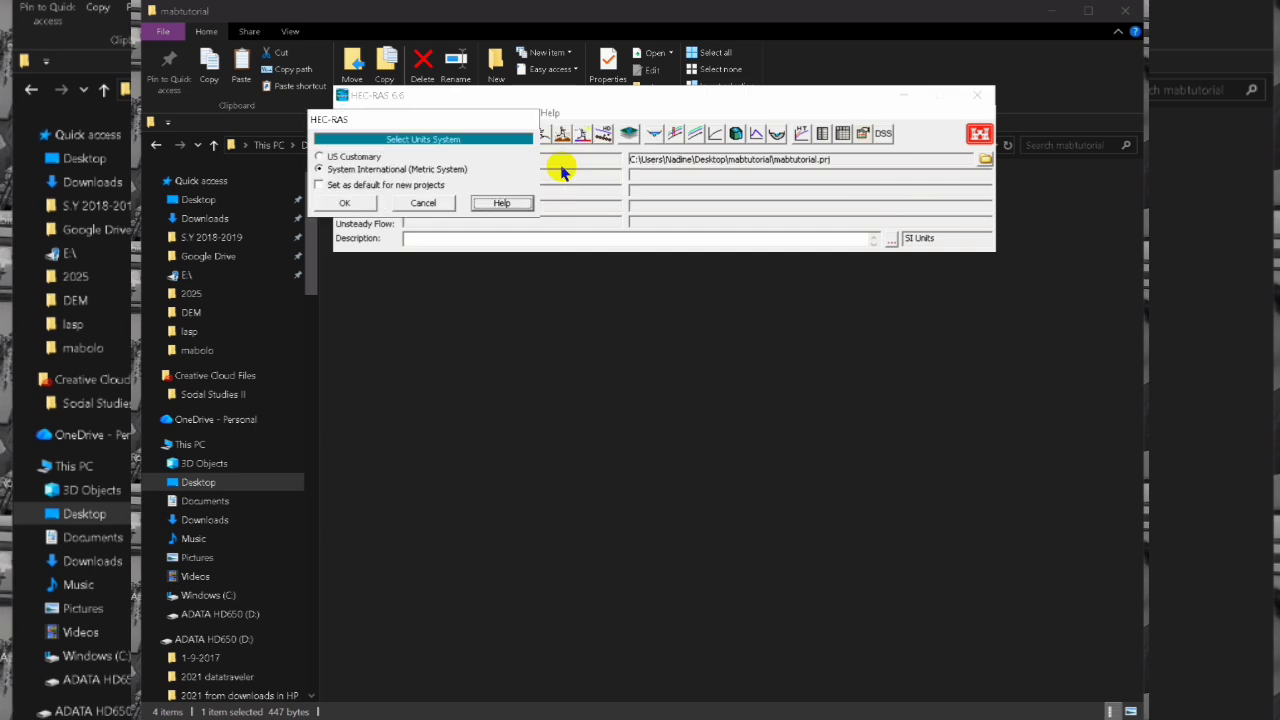
click(320, 185)
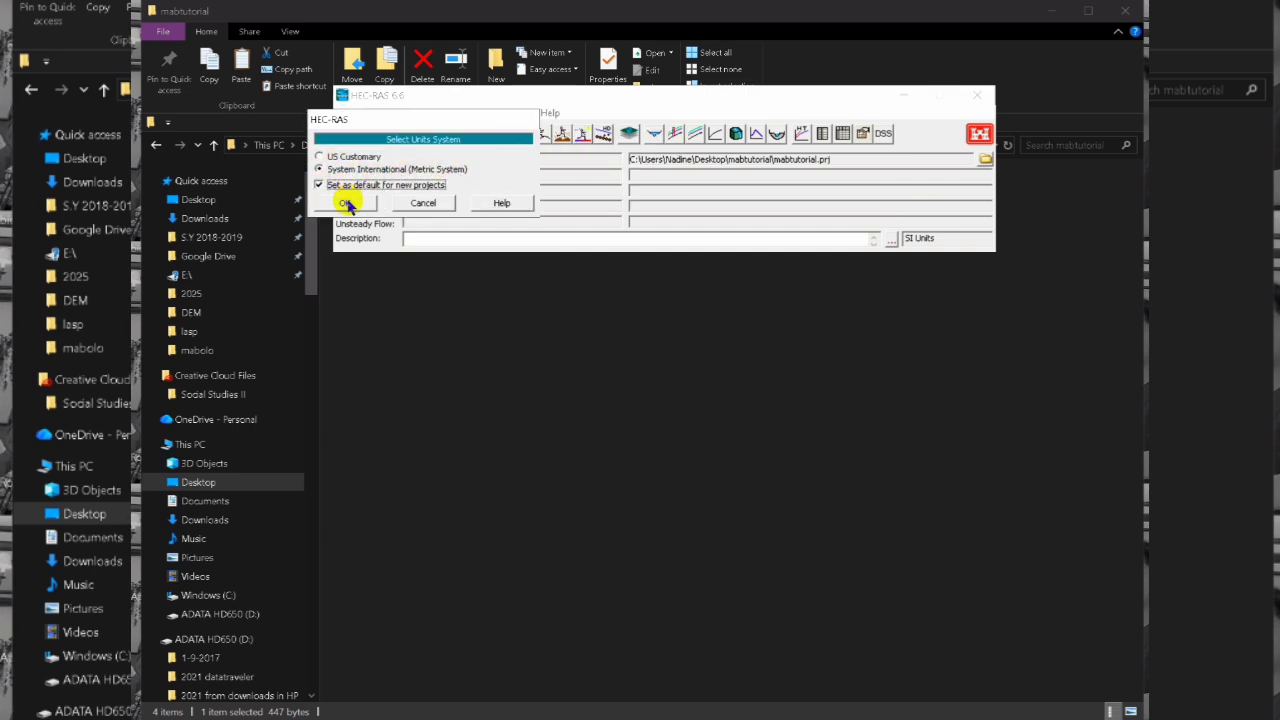
click(344, 203)
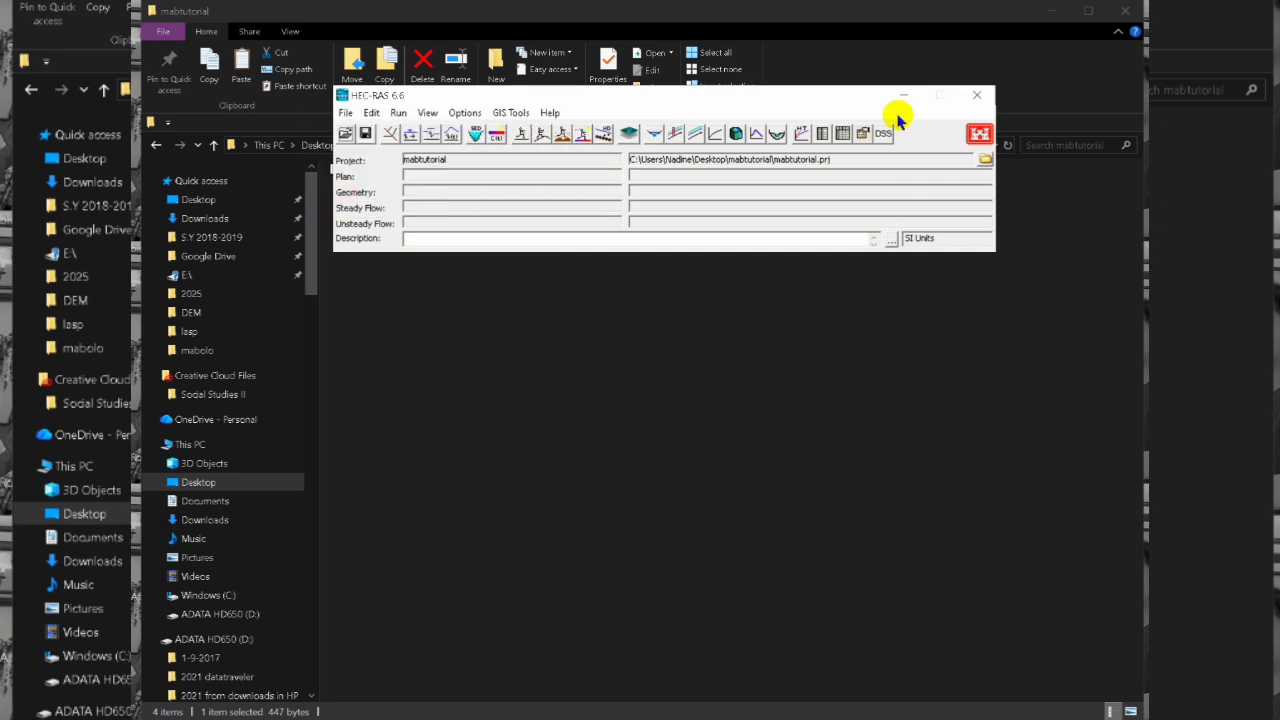
Open RAS Mapper and set the project's coordinate reference system from the Projection.prj file in the mabtutorial folder
click(627, 137)
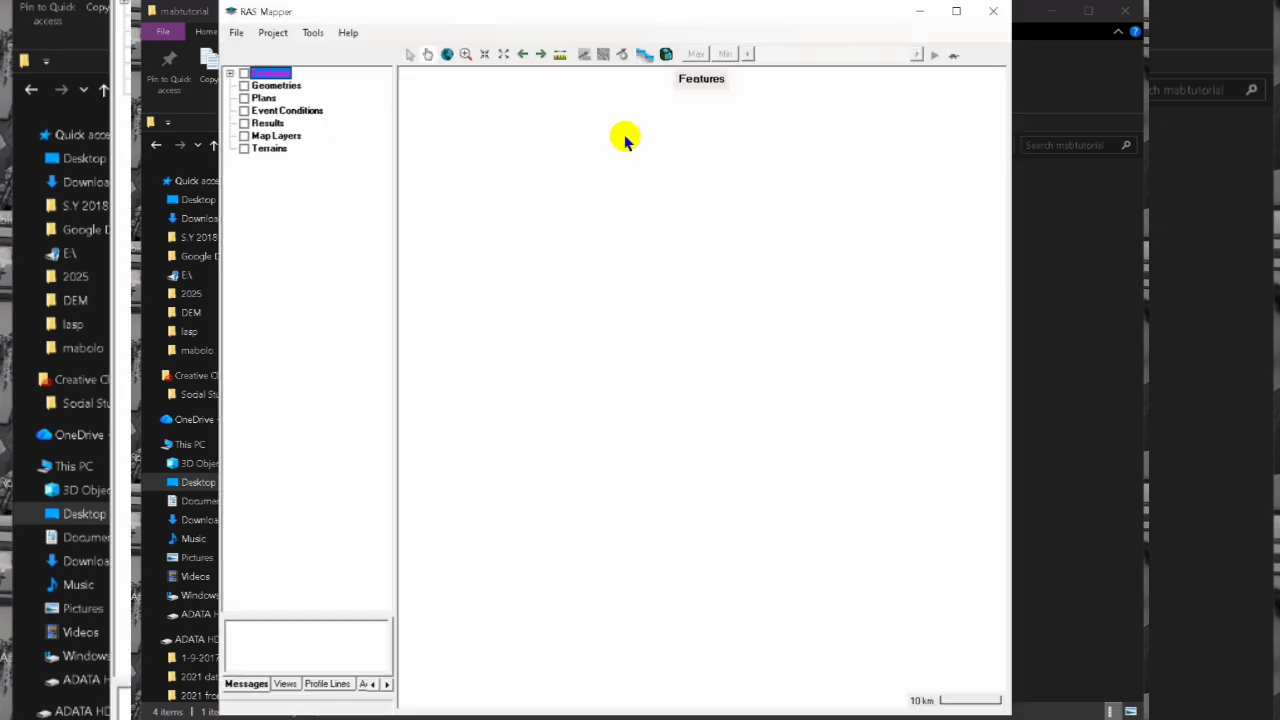
click(272, 33)
click(297, 52)
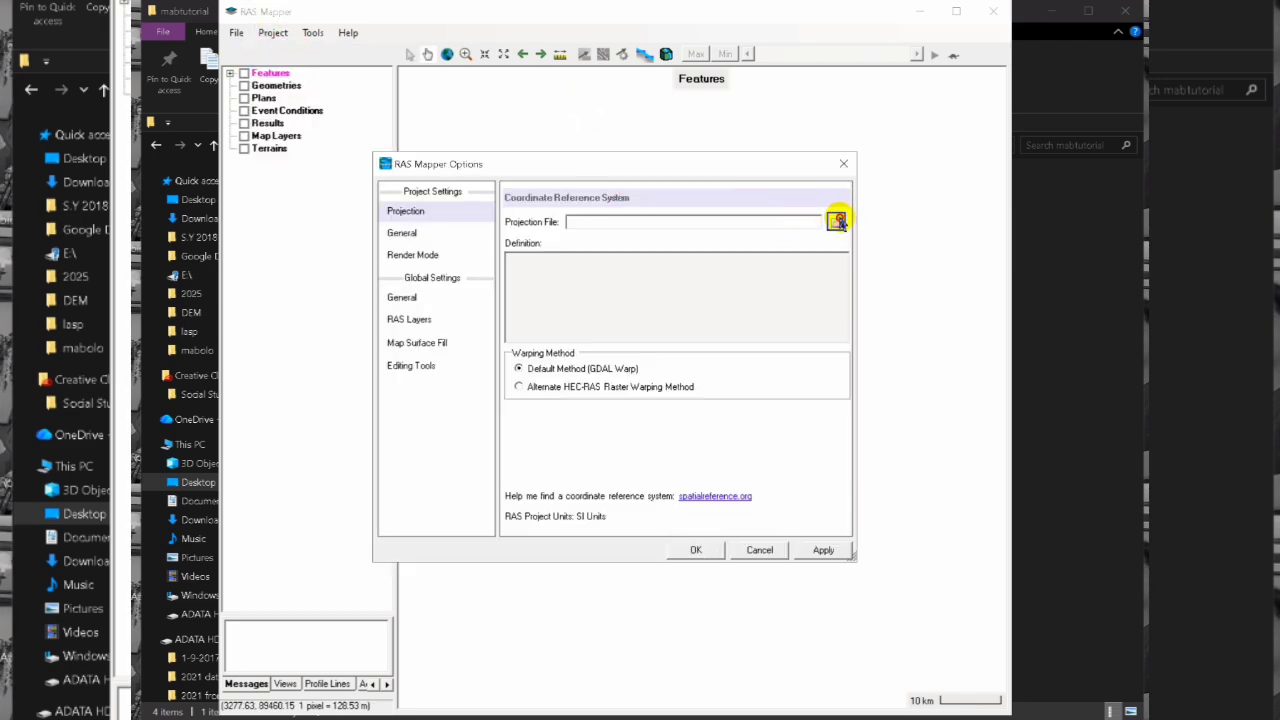
click(837, 217)
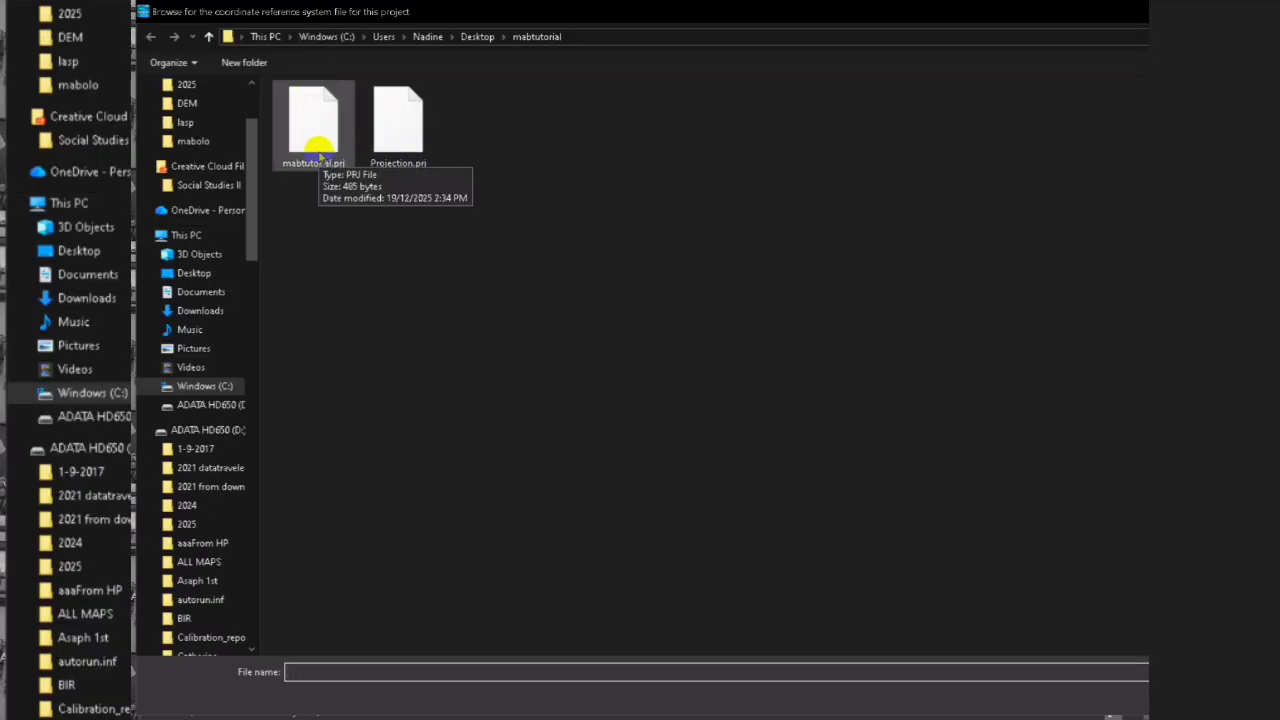
double_click(368, 130)
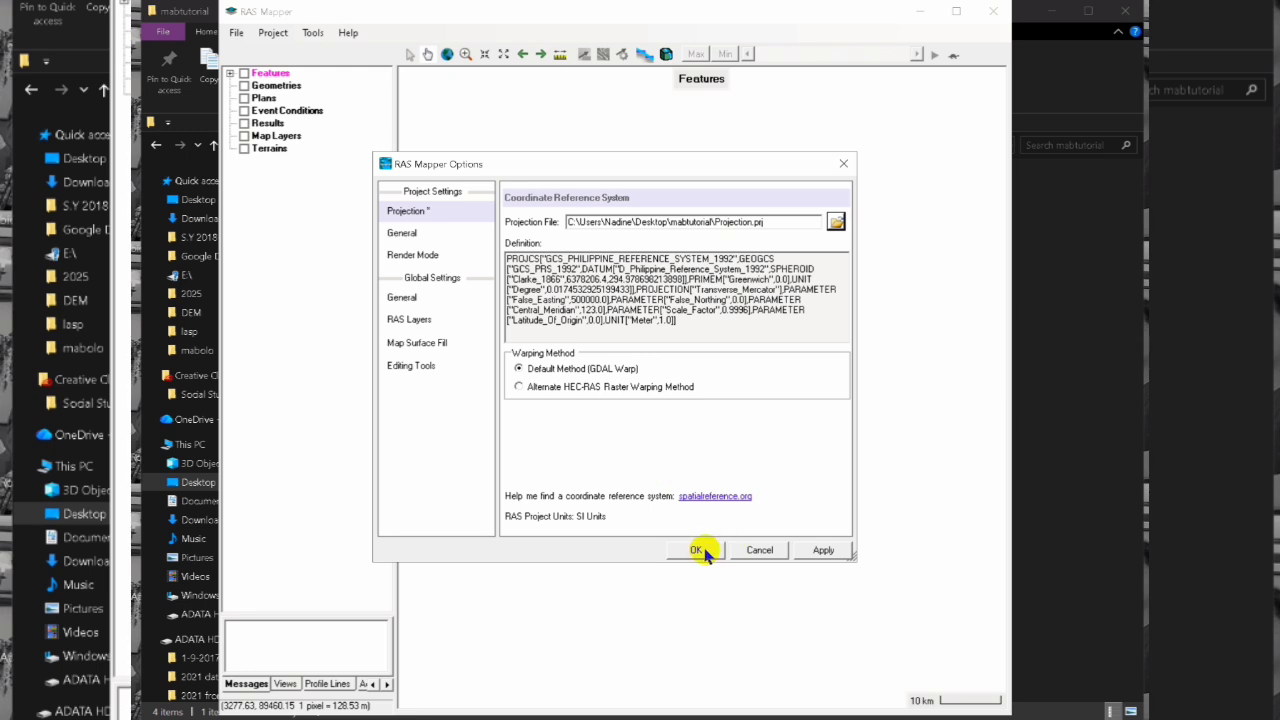
click(702, 551)
Create a new RAS terrain from nobasin.nobasin.nobasin.tif with the default rounding and output file settings
click(273, 33)
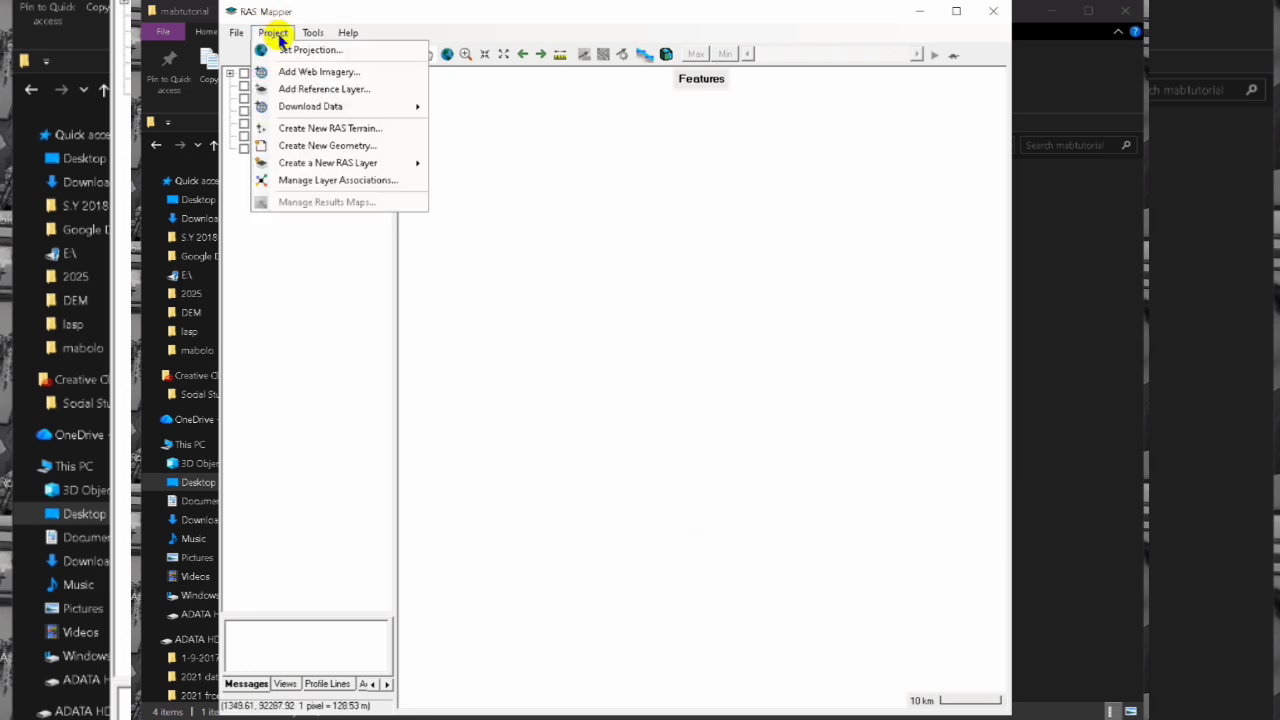
click(337, 128)
click(351, 281)
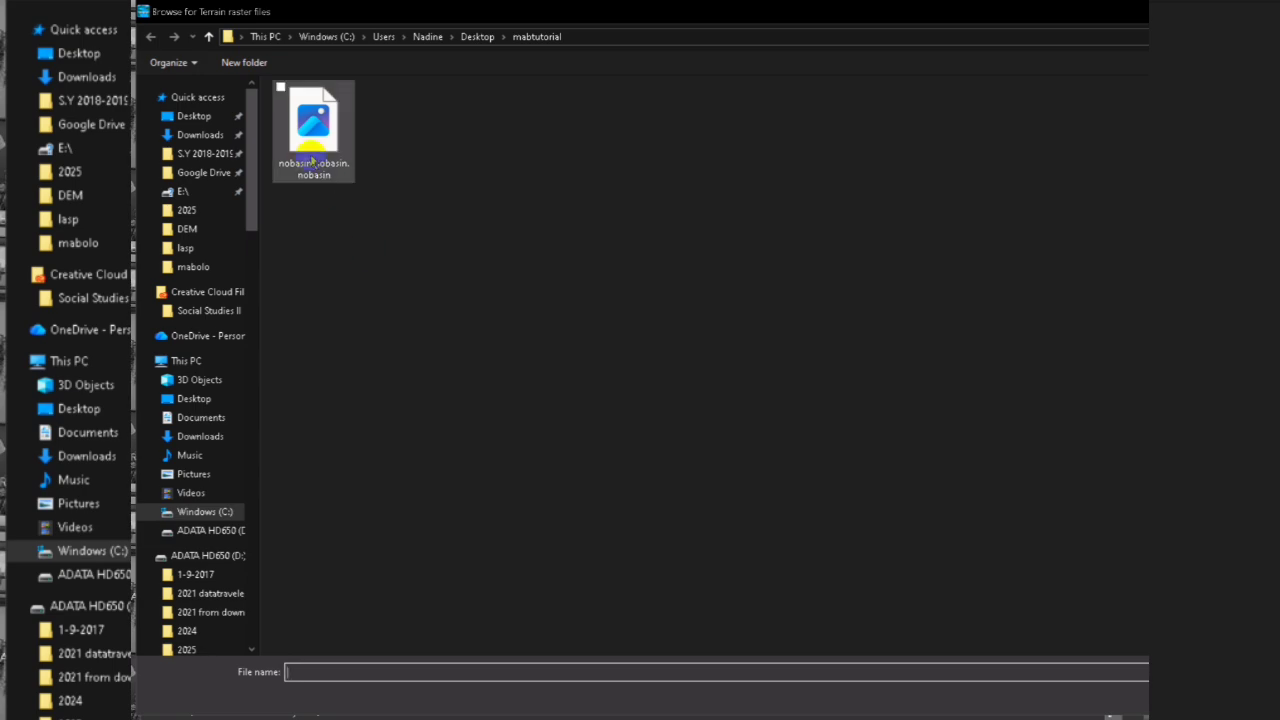
click(355, 207)
double_click(323, 157)
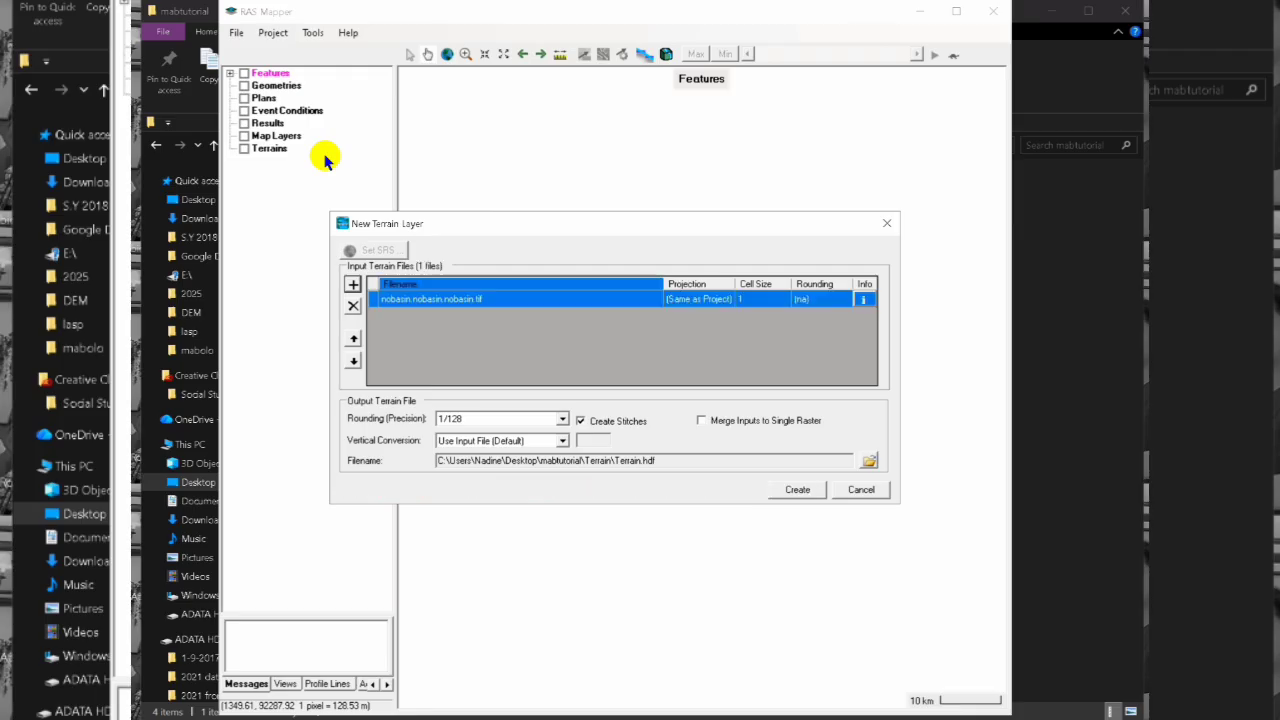
click(797, 490)
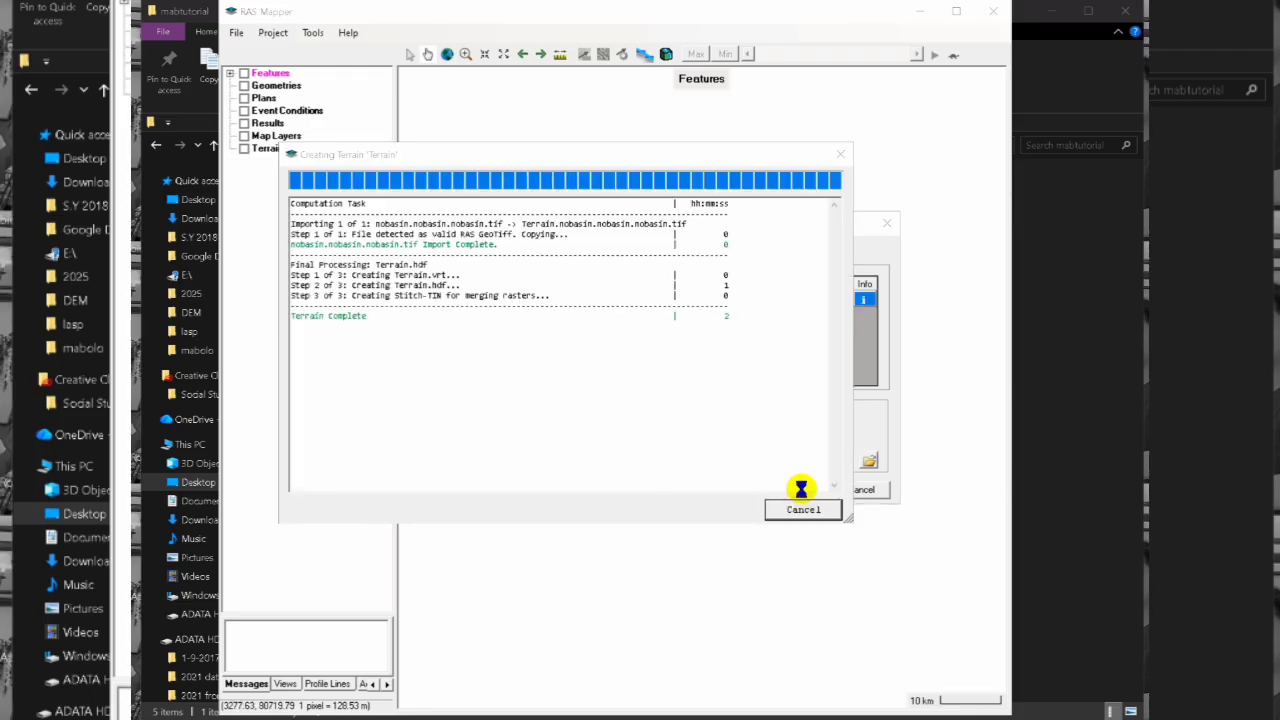
click(806, 509)
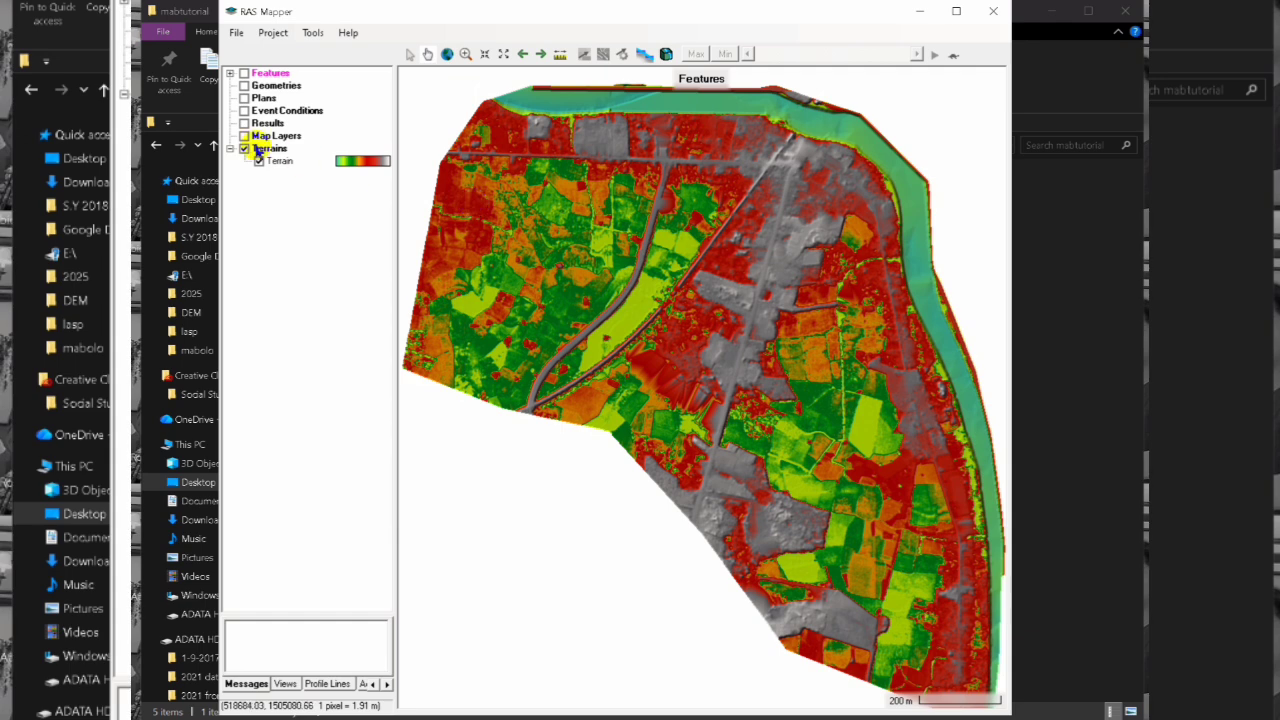
Add a channel line modification layer named trapezoid to the Terrain layer
click(279, 162)
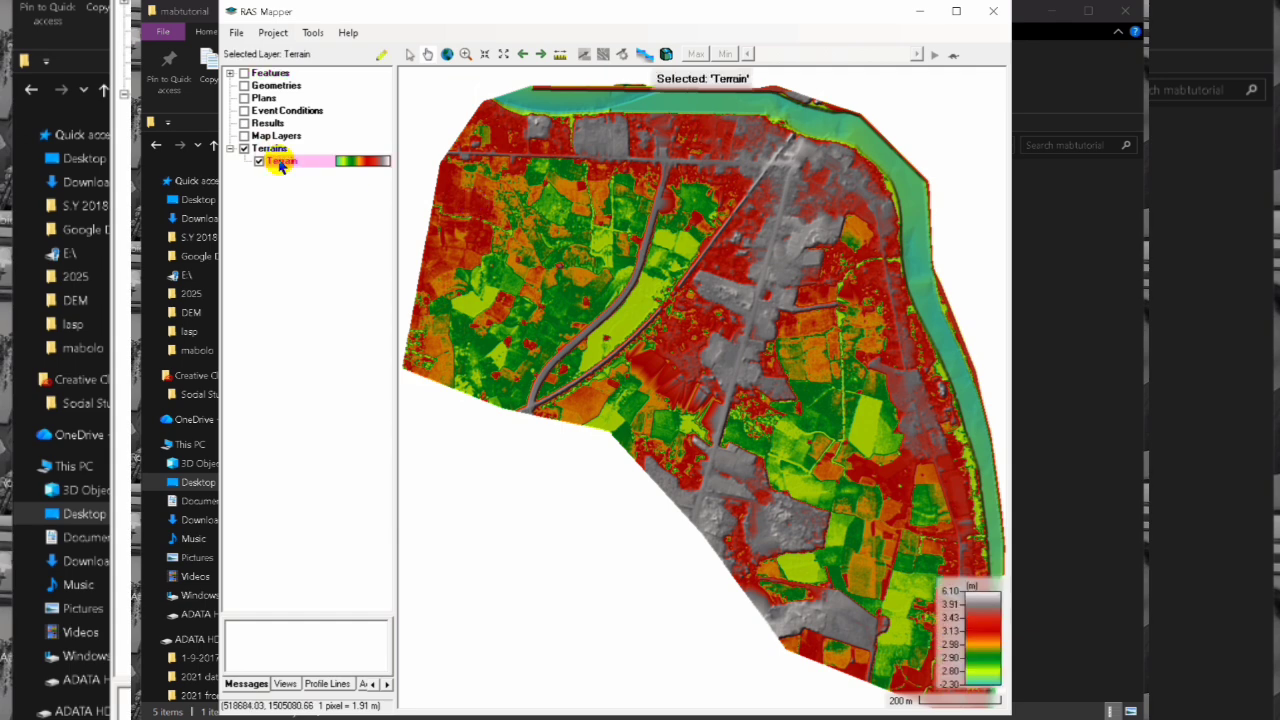
right_click(281, 164)
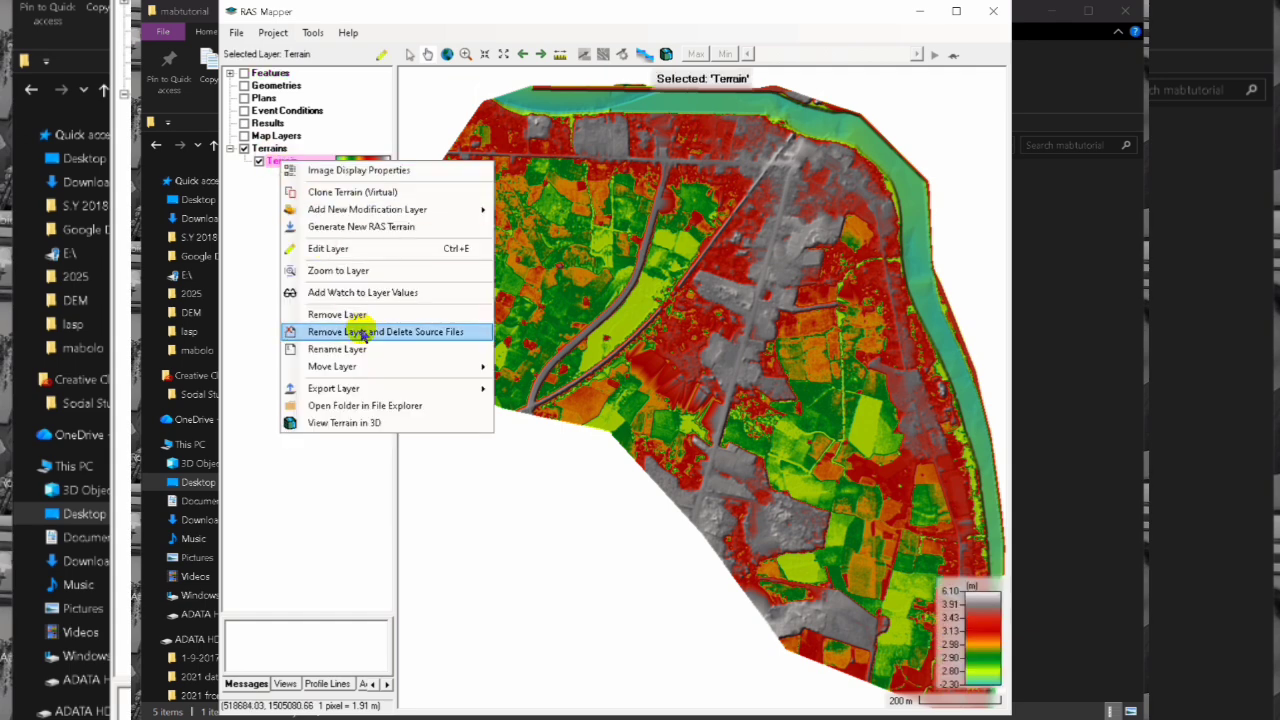
mouse_move(474, 211)
mouse_move(578, 233)
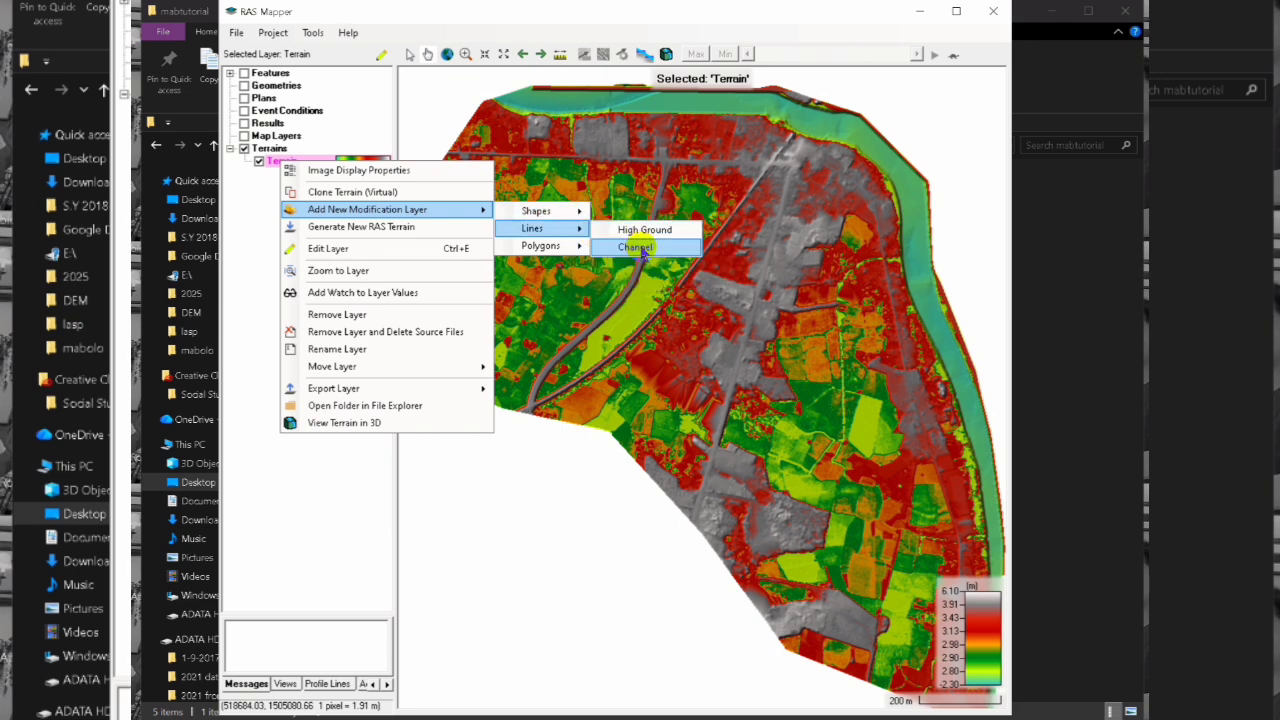
click(638, 247)
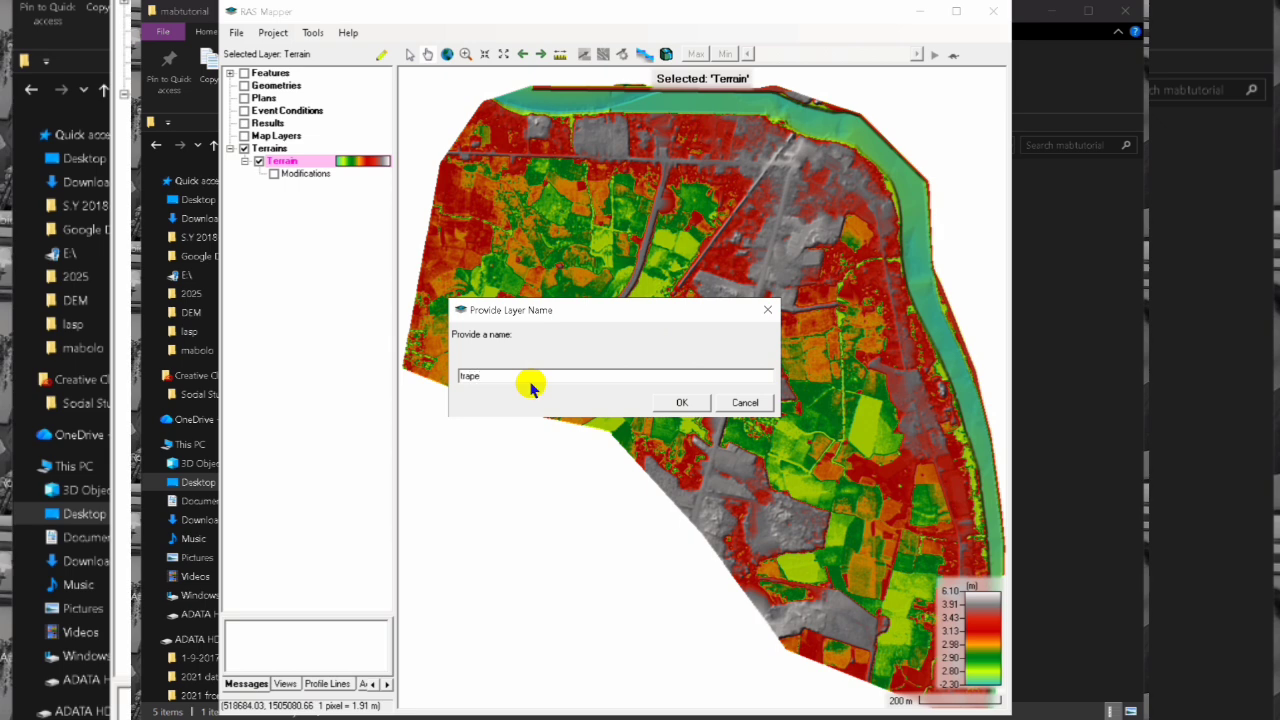
text(trapezoid)
click(682, 402)
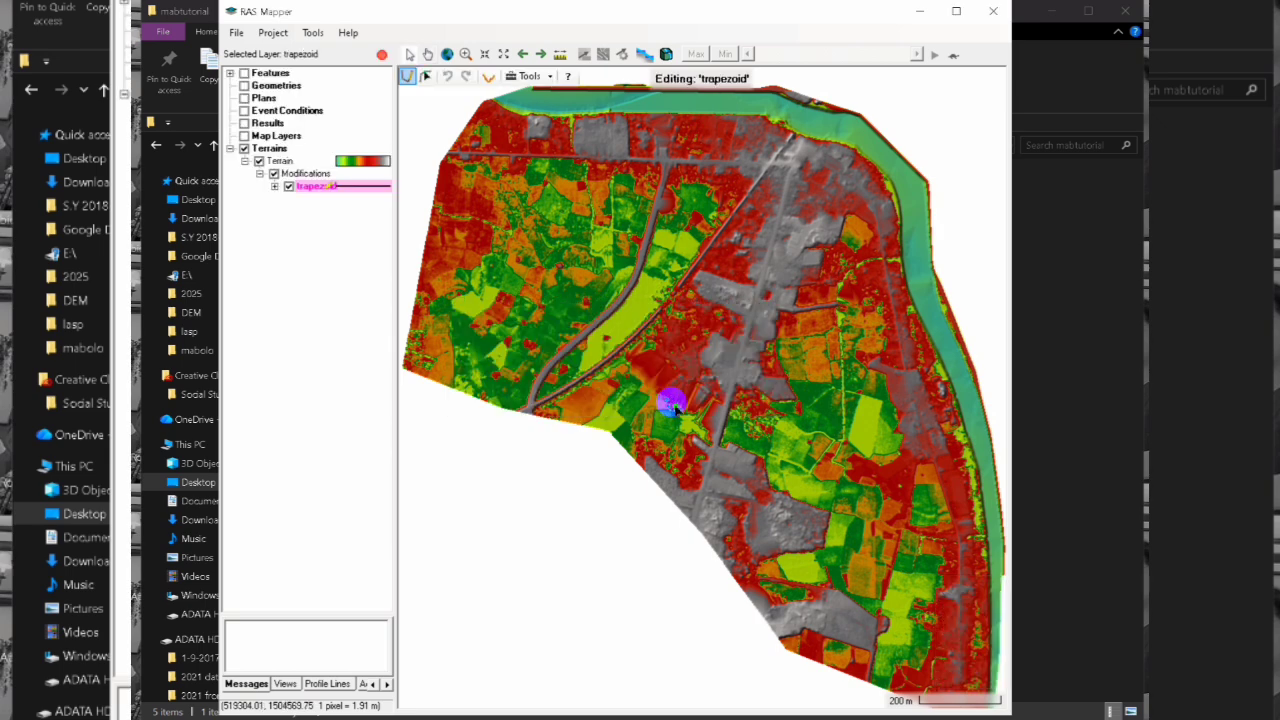
Draw a channel line about 229 m long southeastward from the terrain's centre, with bottom width 250 m and max extent width 300 m
click(770, 441)
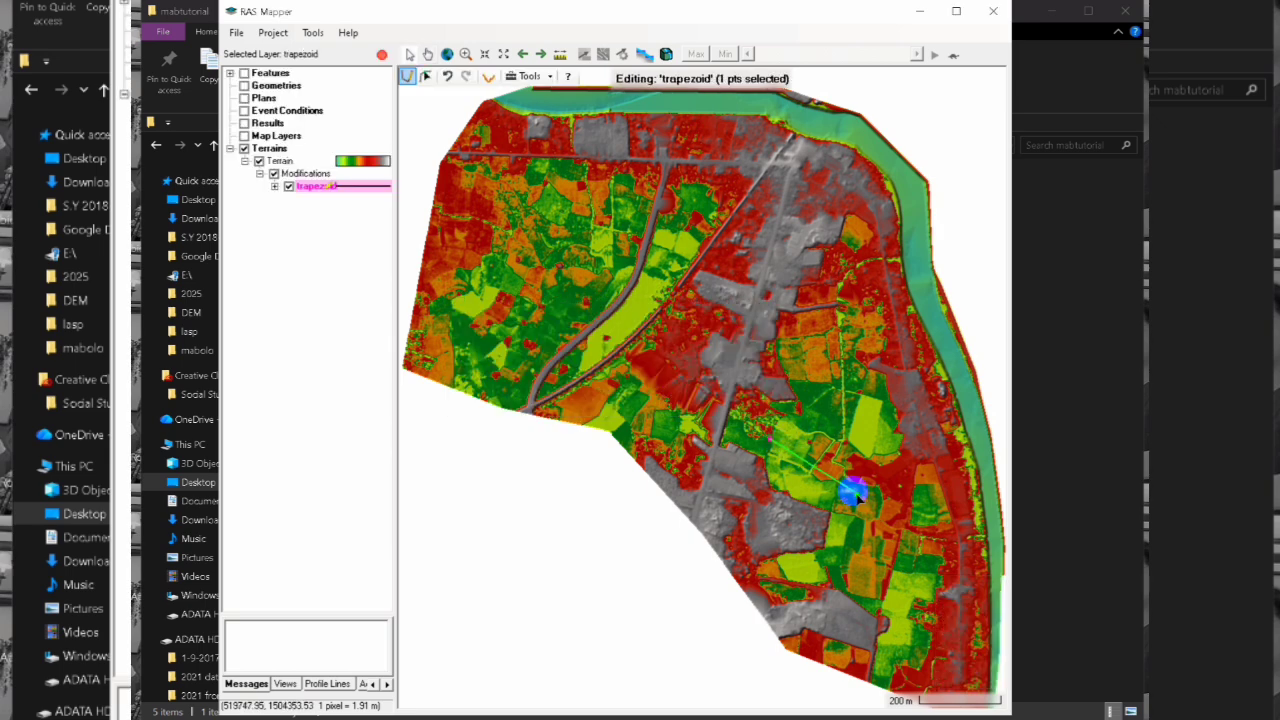
double_click(850, 488)
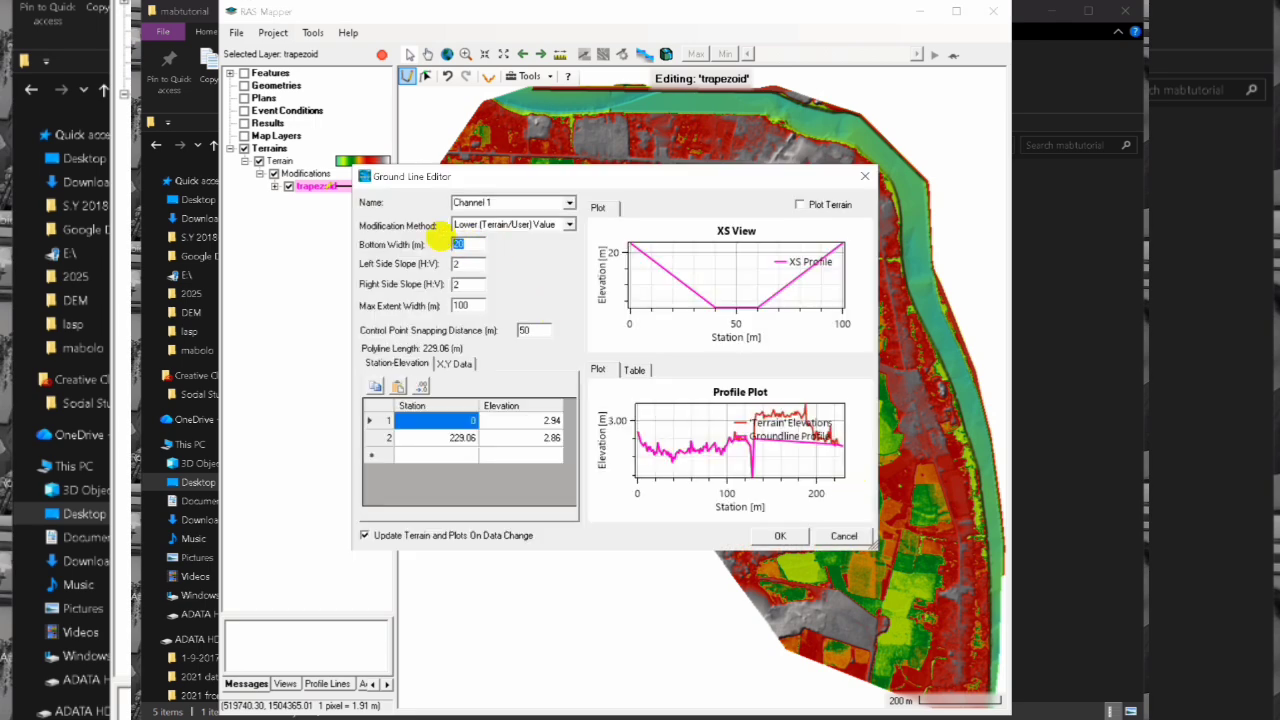
double_click(476, 306)
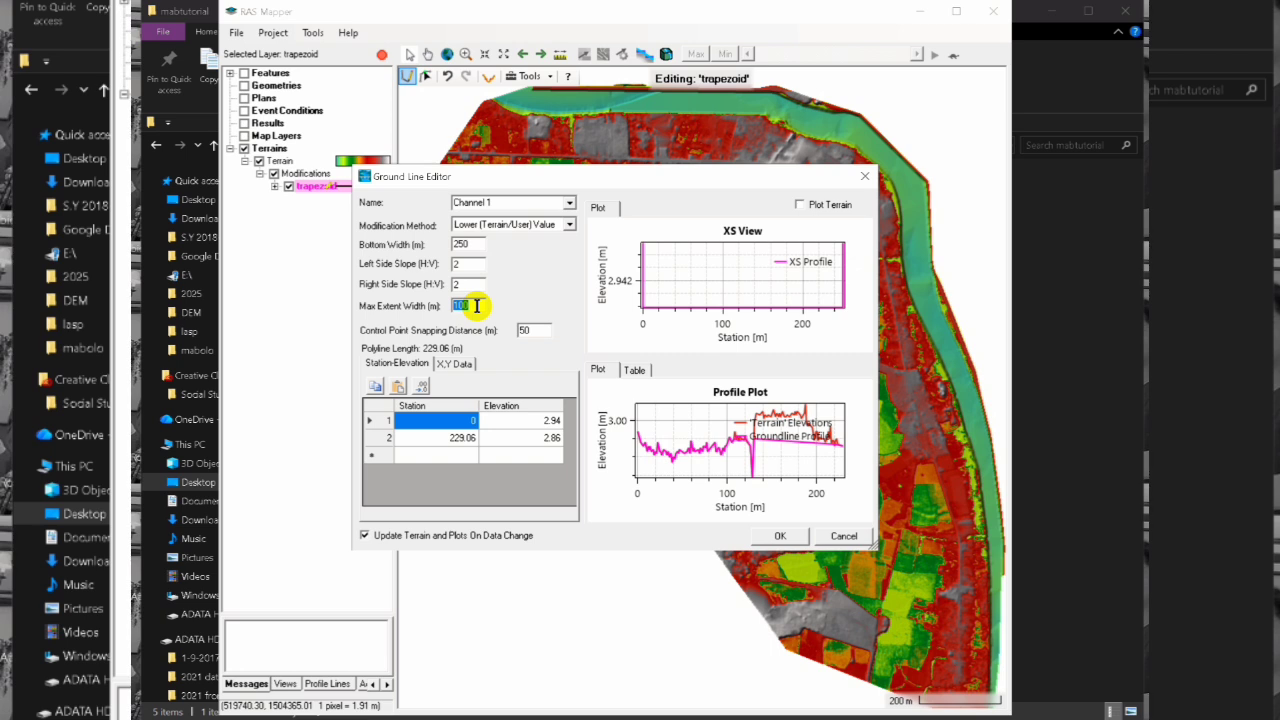
click(521, 327)
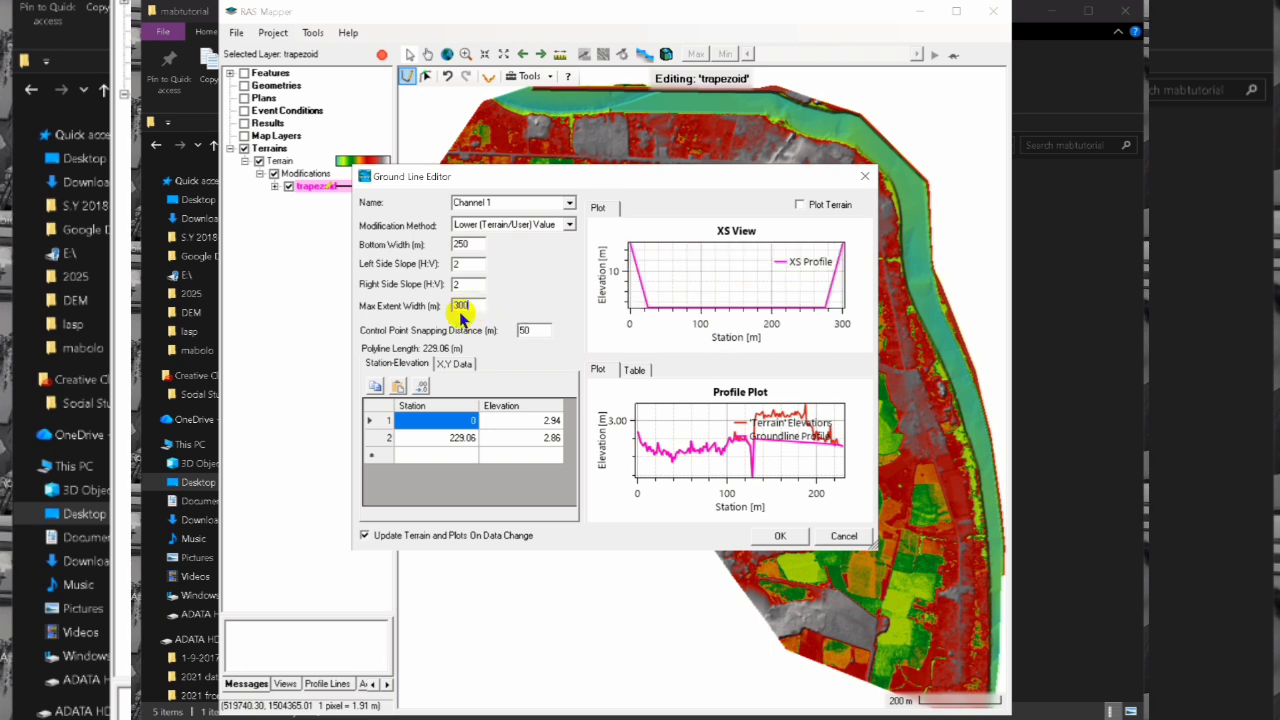
Check the channel's elevations at both stations and open the parameters workbook from the mabtutorial folder
click(544, 422)
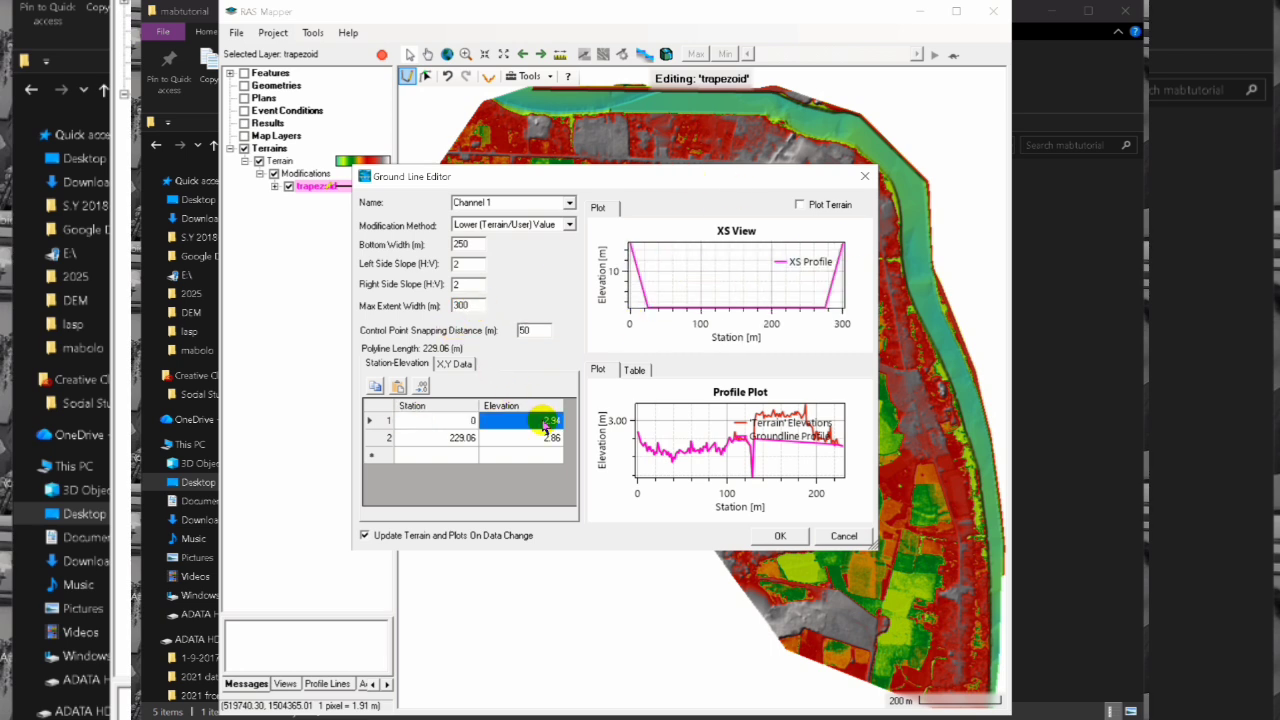
click(551, 439)
click(555, 422)
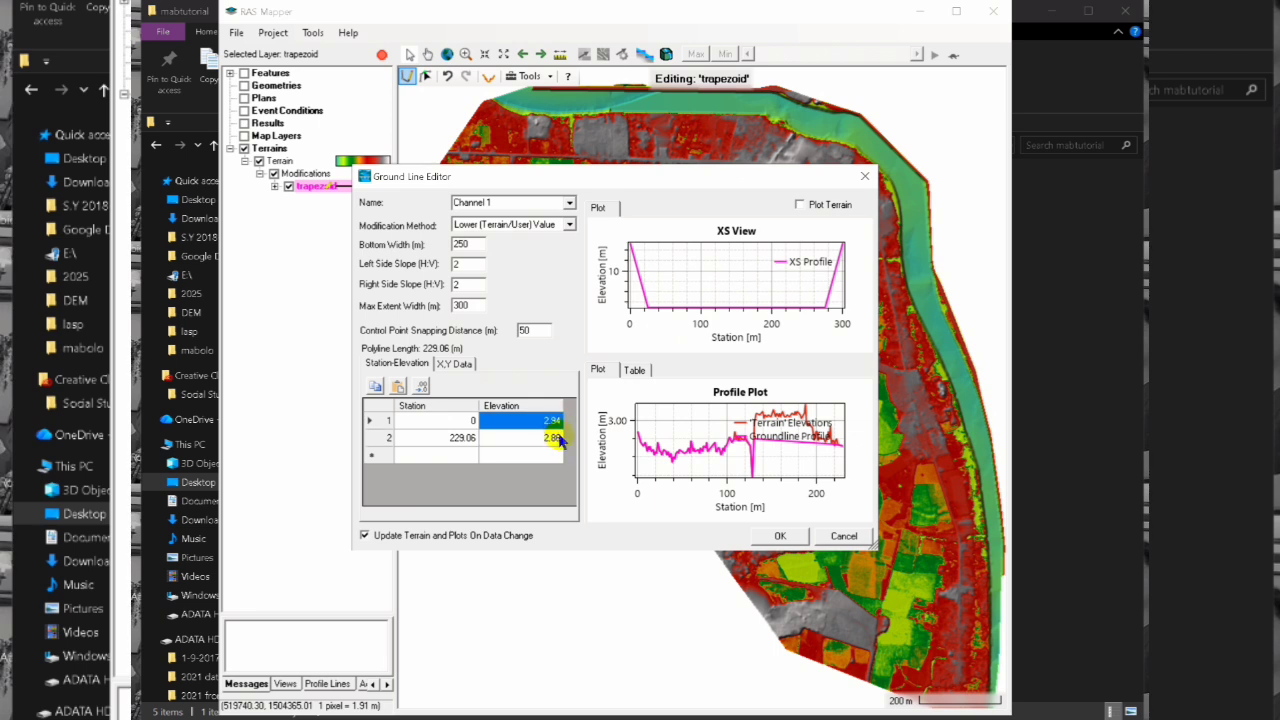
click(555, 441)
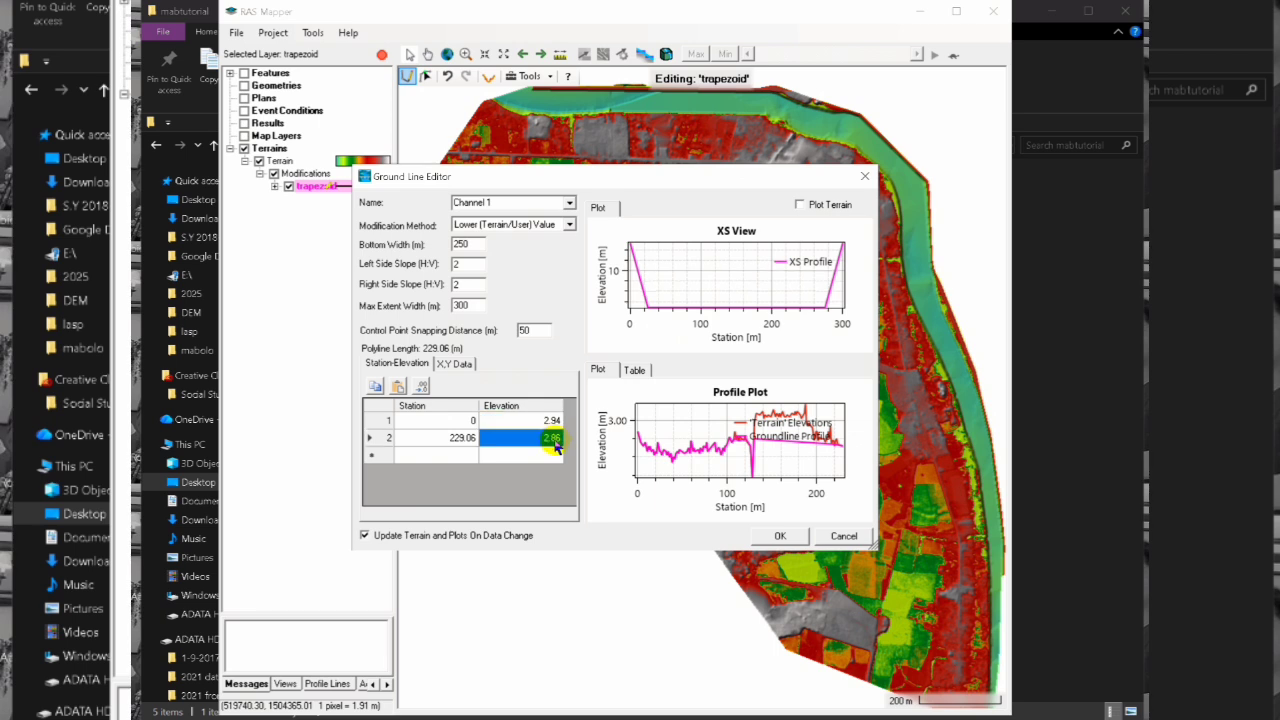
click(545, 423)
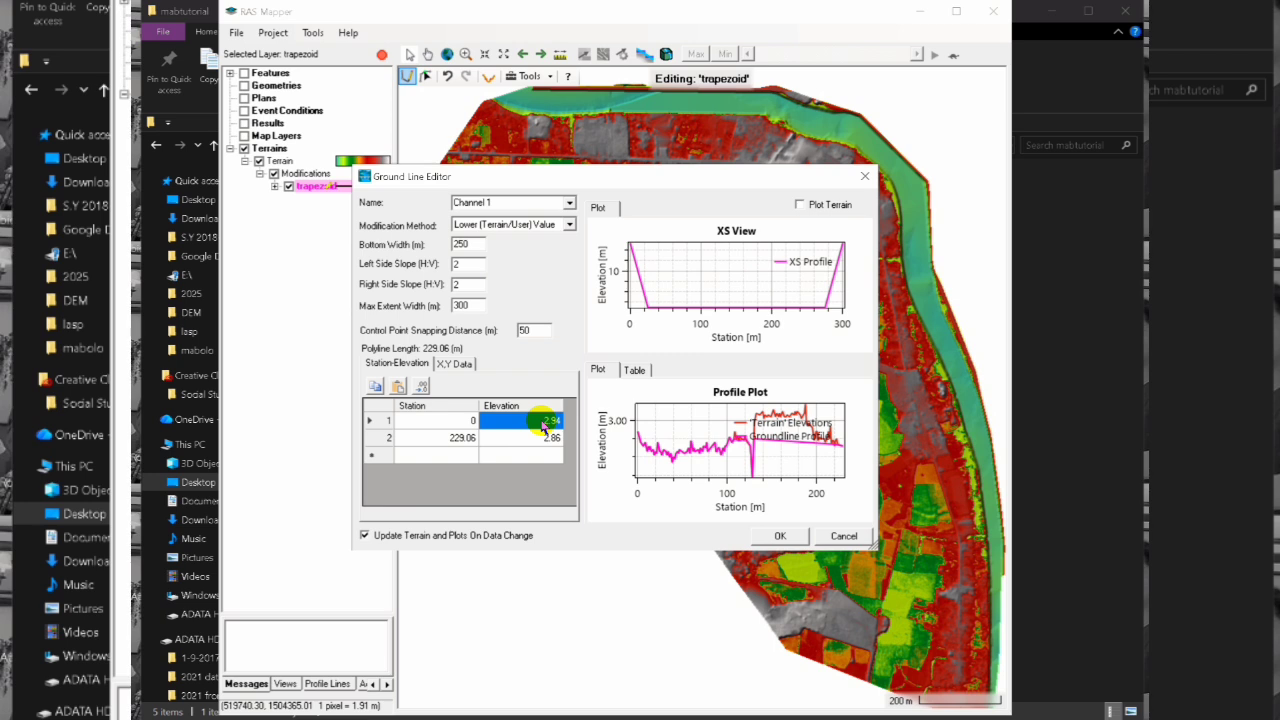
click(446, 719)
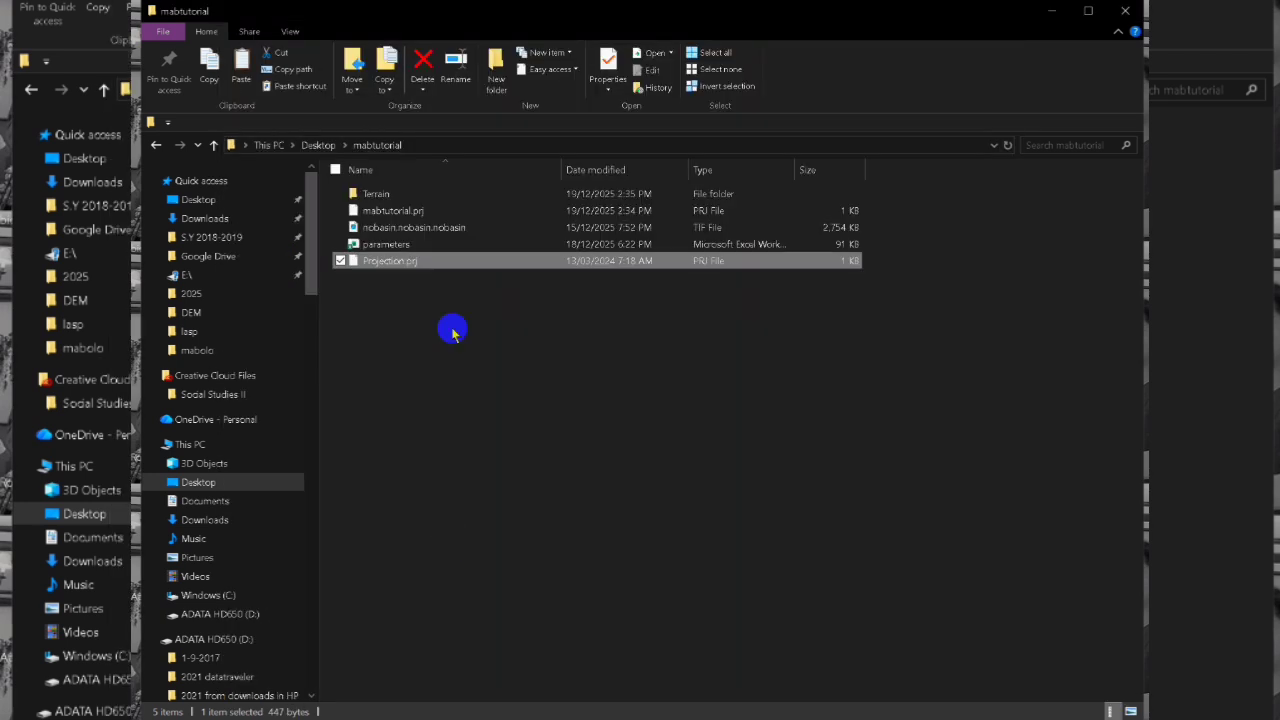
click(389, 246)
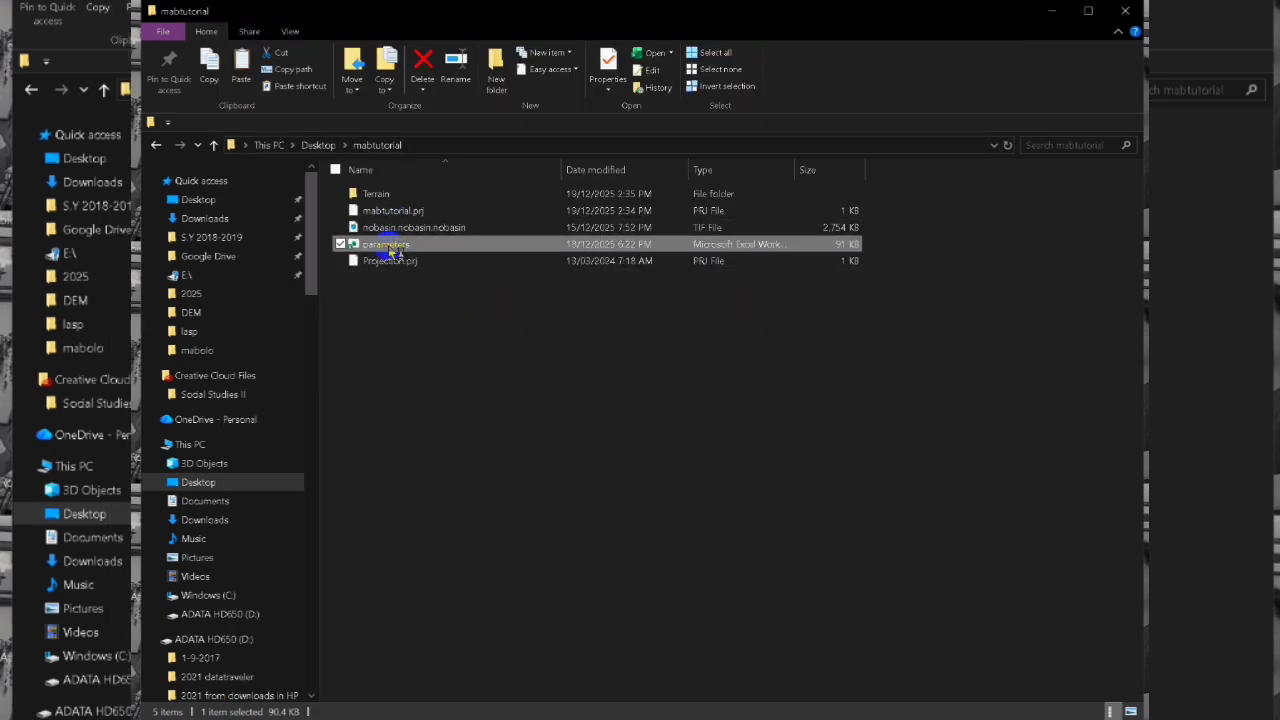
double_click(388, 245)
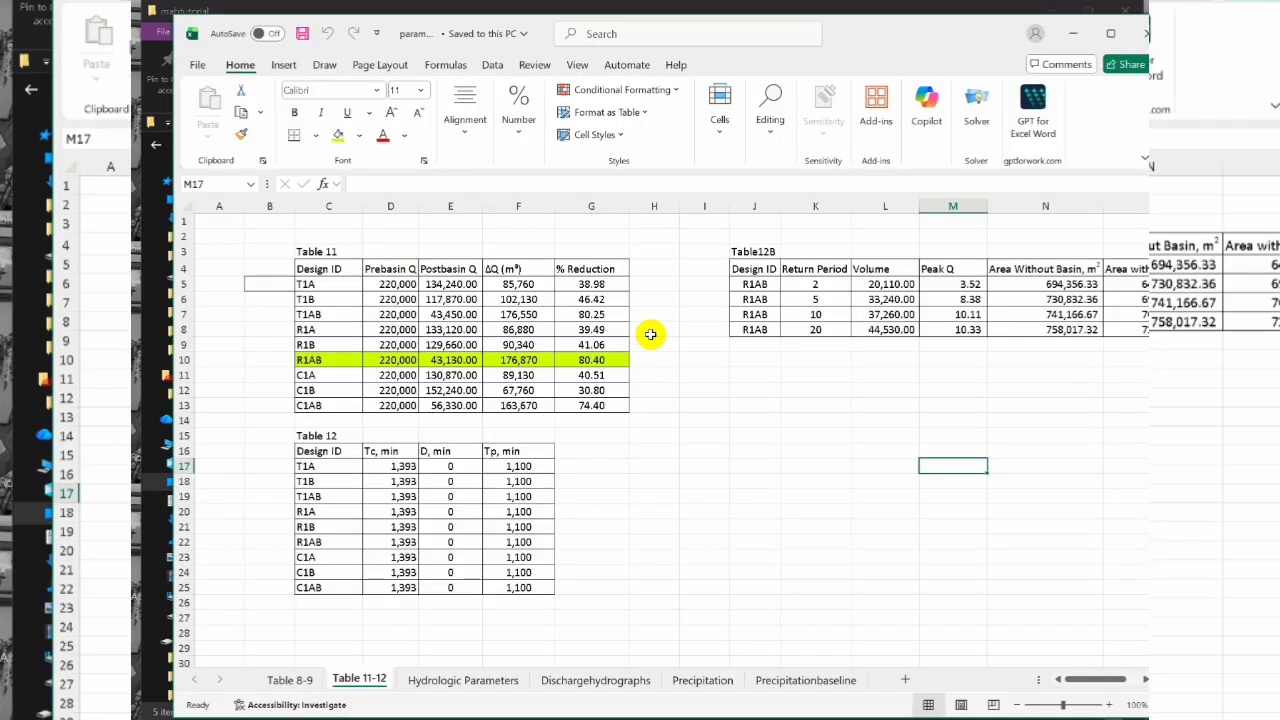
Calculate the lowered channel elevation in cell J14 of the Table 11-12 sheet with the formula =2.86-4
click(738, 397)
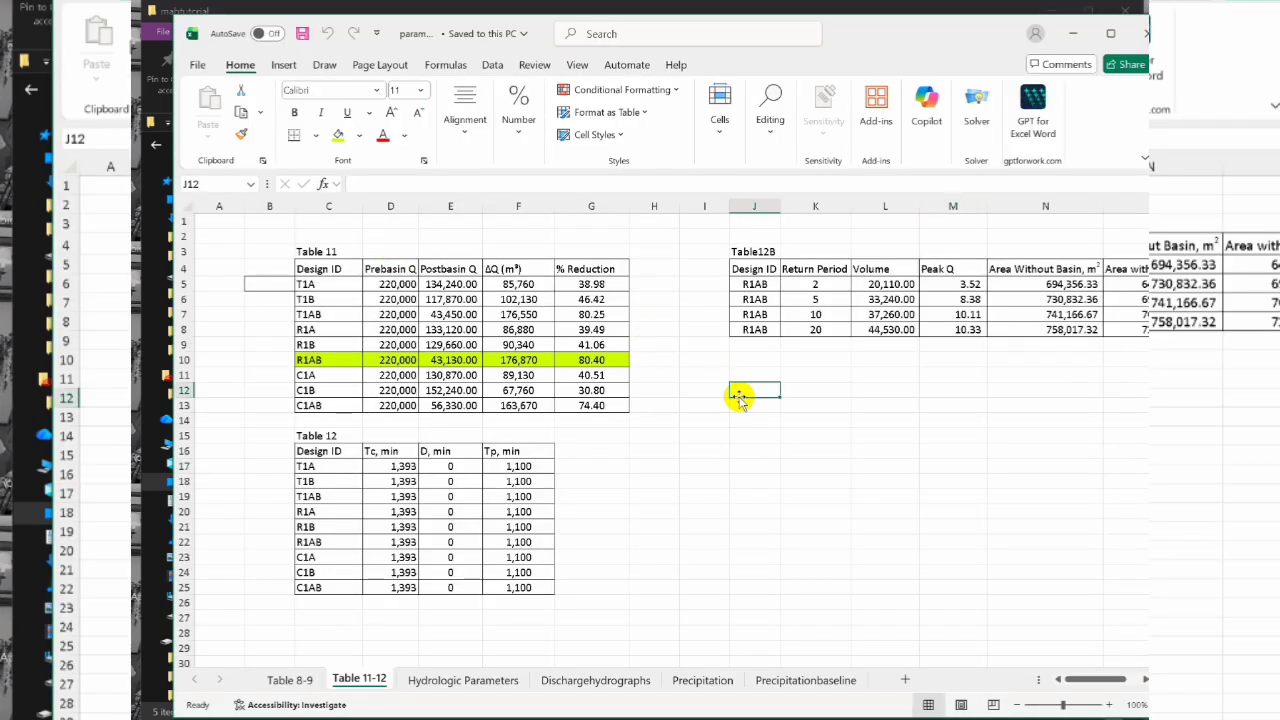
click(749, 420)
text(=2.86-4)
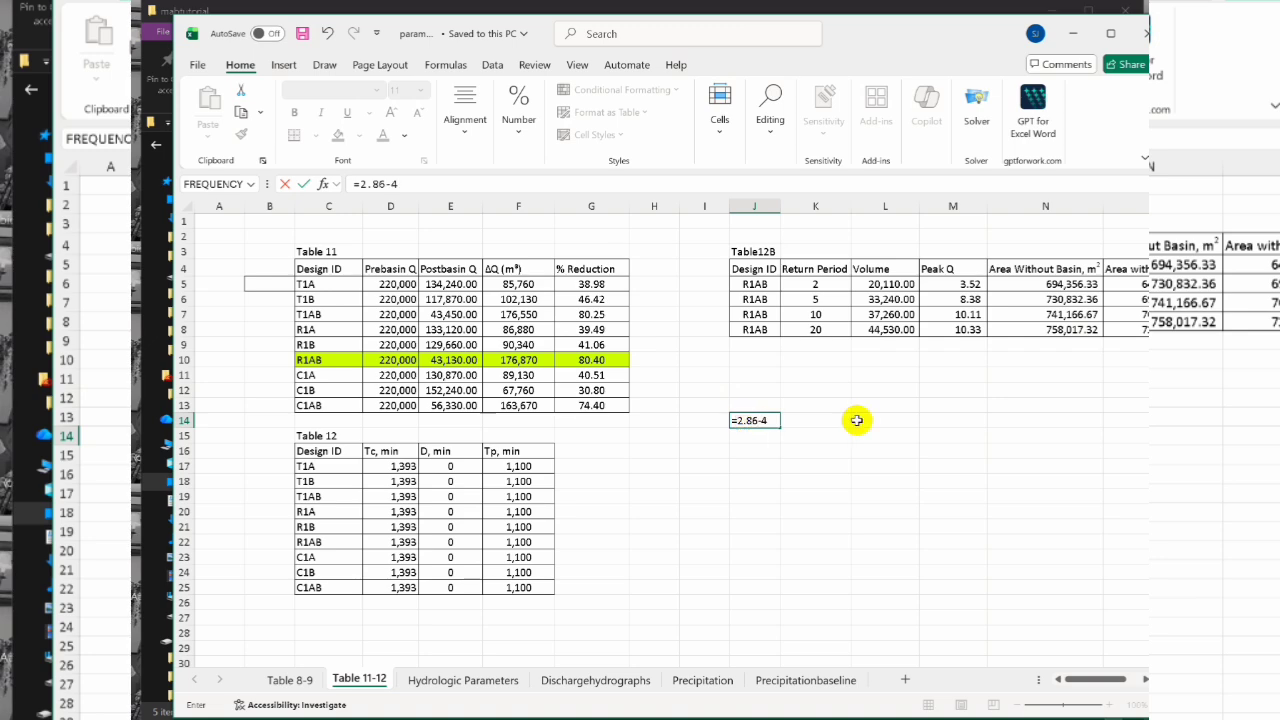
key(Return)
click(797, 436)
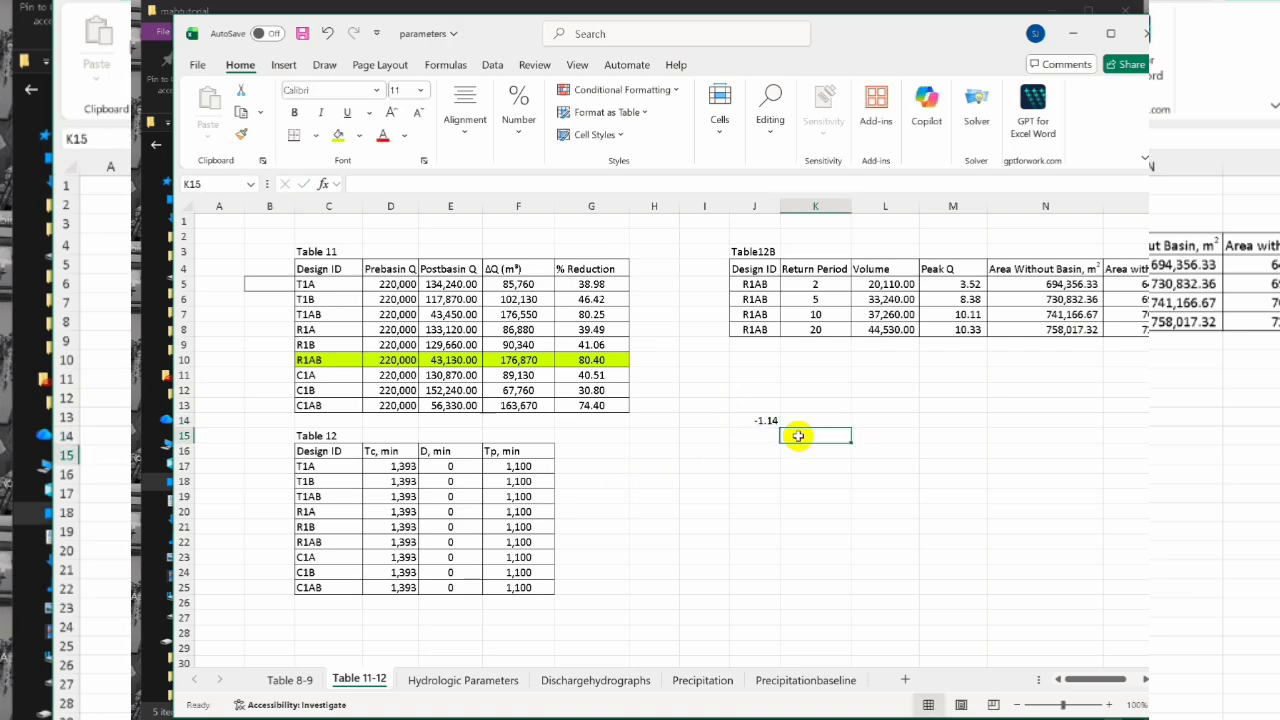
Switch back to RAS Mapper, set the elevation at both channel stations to -1.14, and accept the ground line edits
key(alt+Tab)
mouse_move(1148, 719)
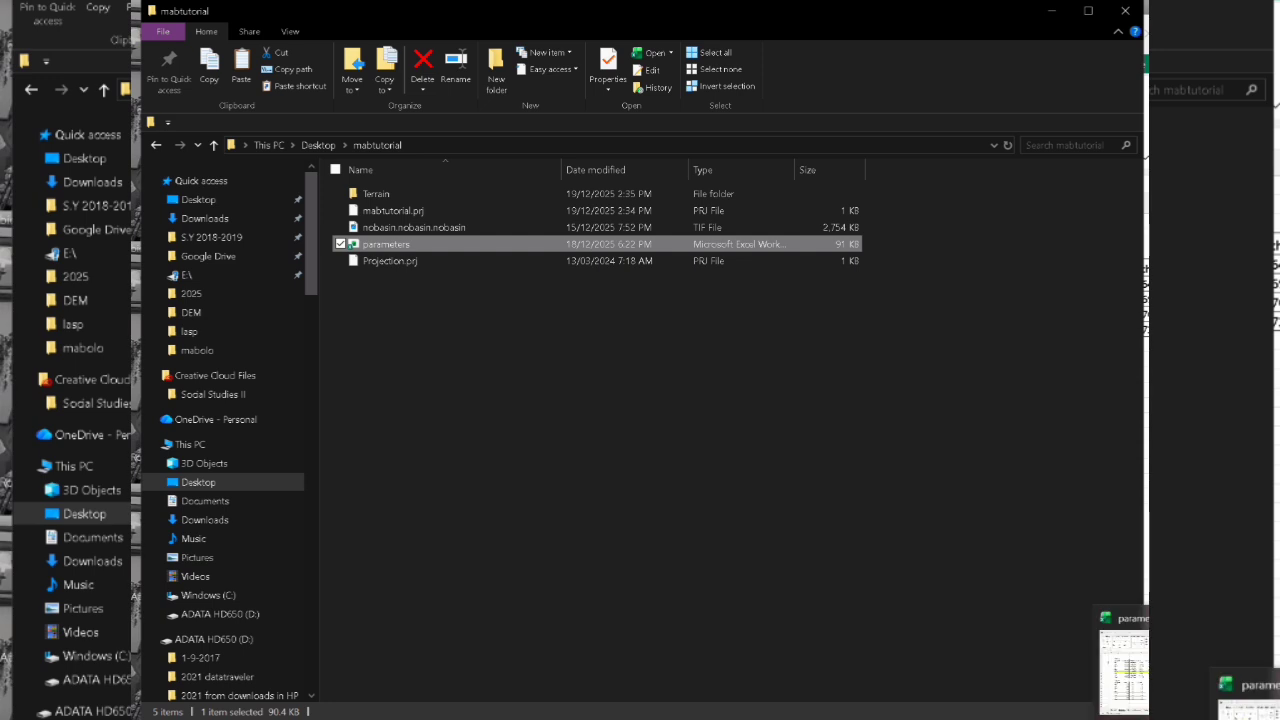
click(1140, 719)
click(1142, 680)
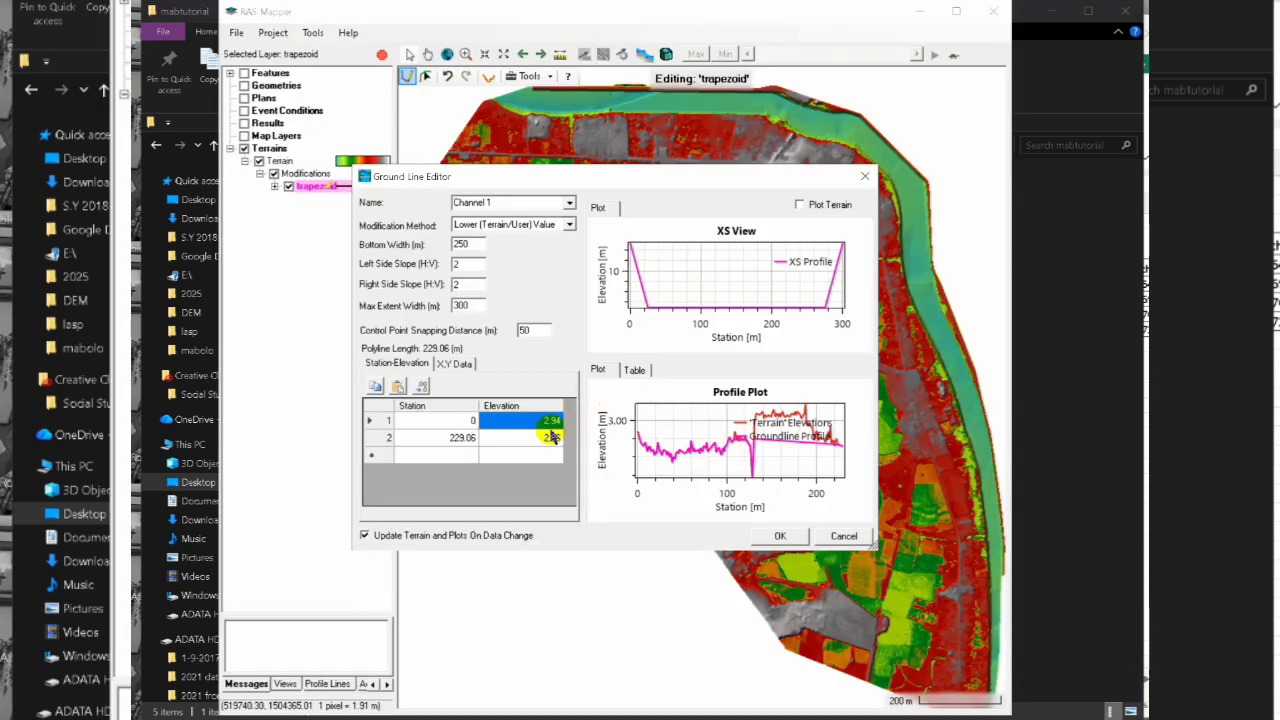
key(BackSpace)
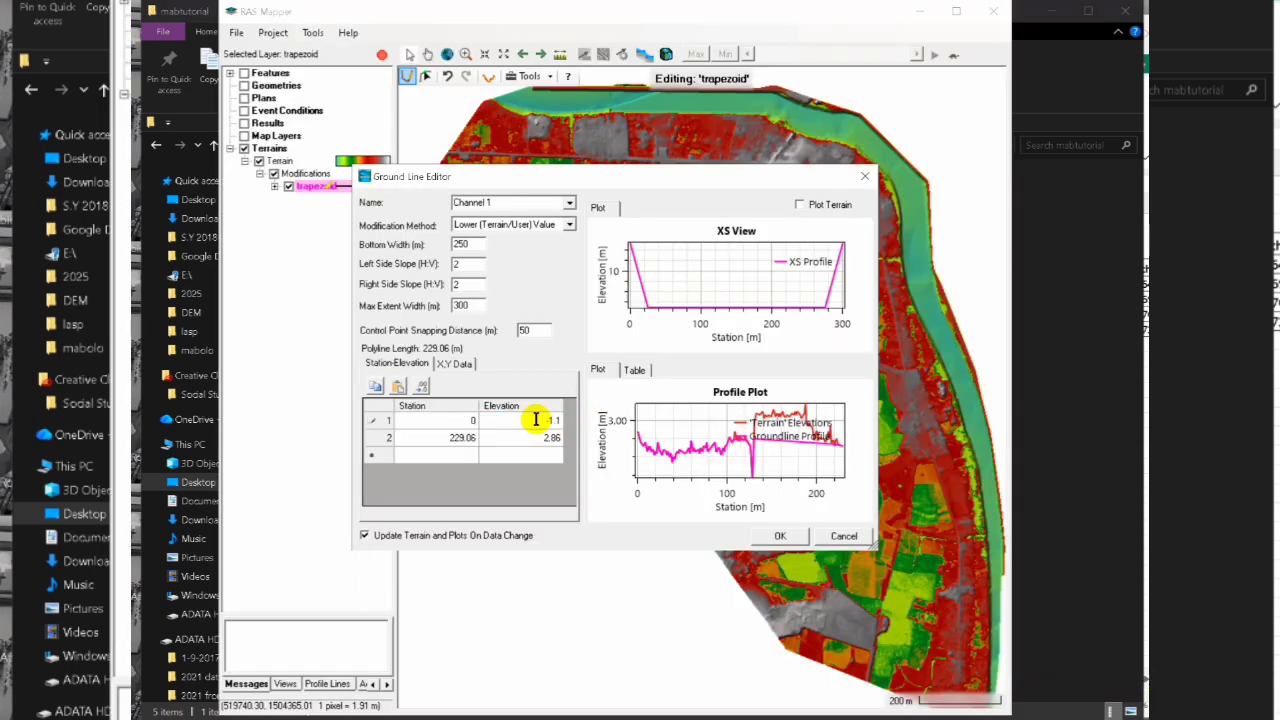
text(-1.14)
click(541, 437)
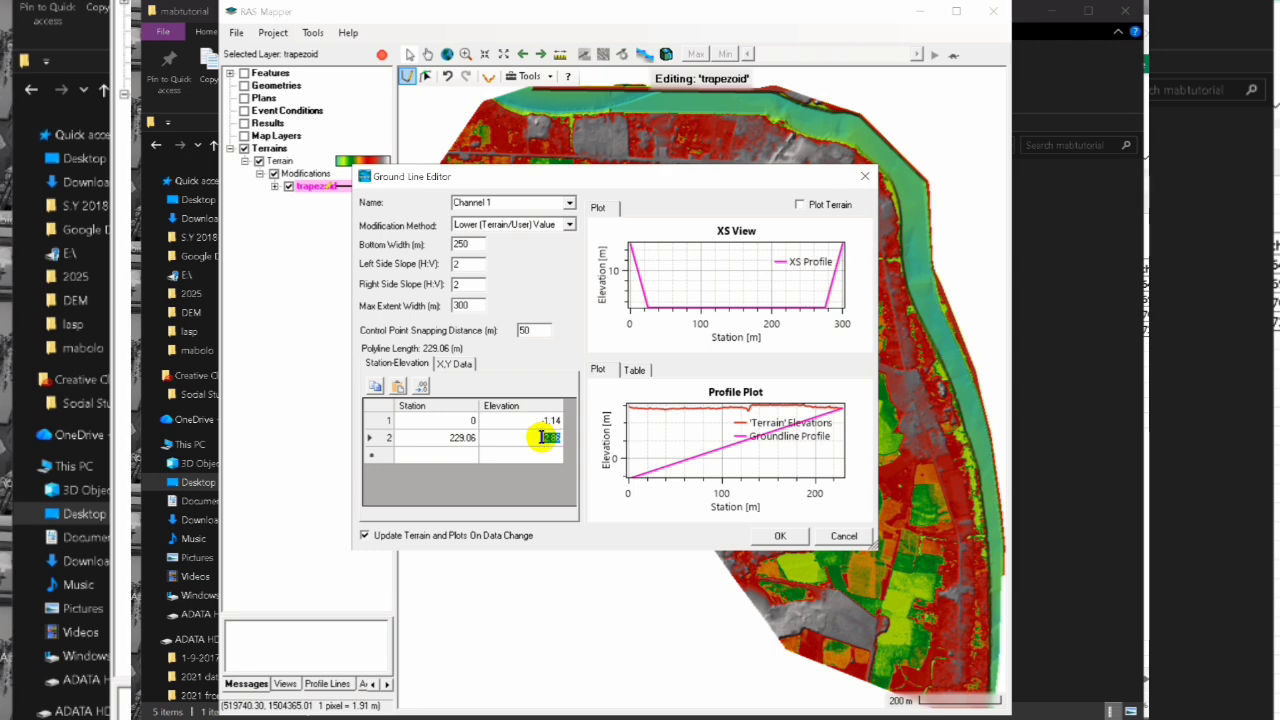
key(Return)
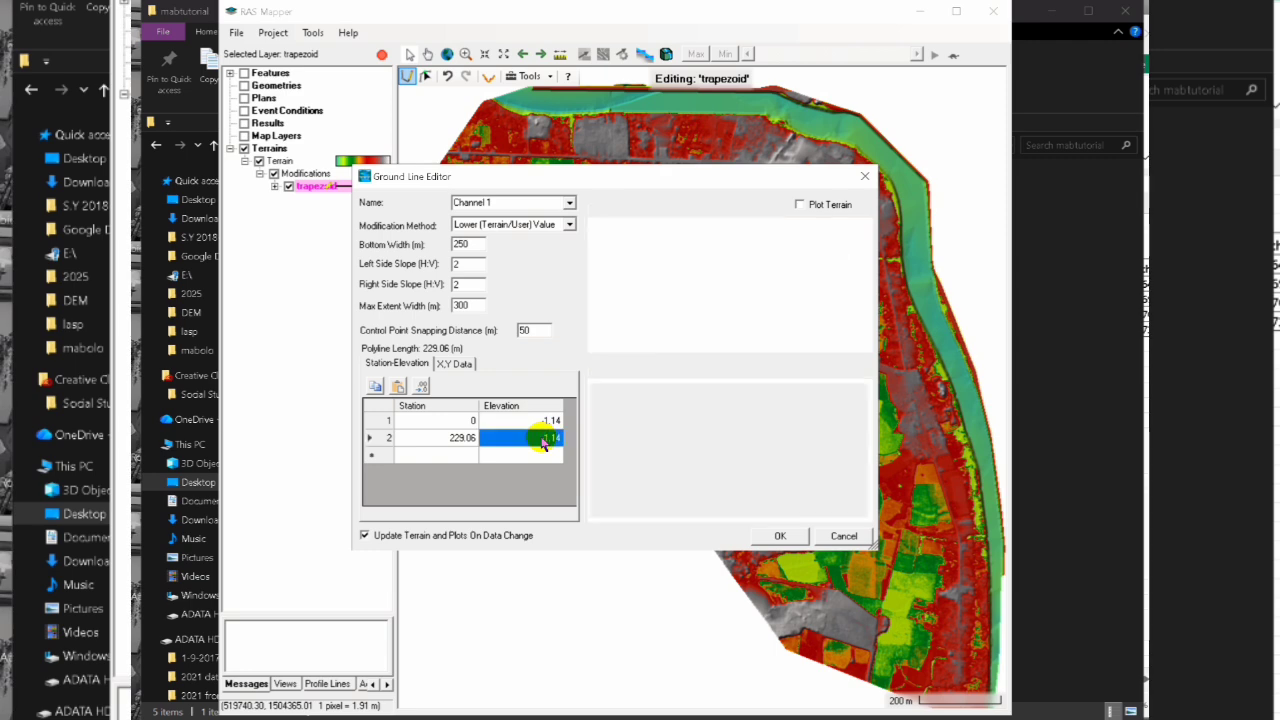
click(780, 536)
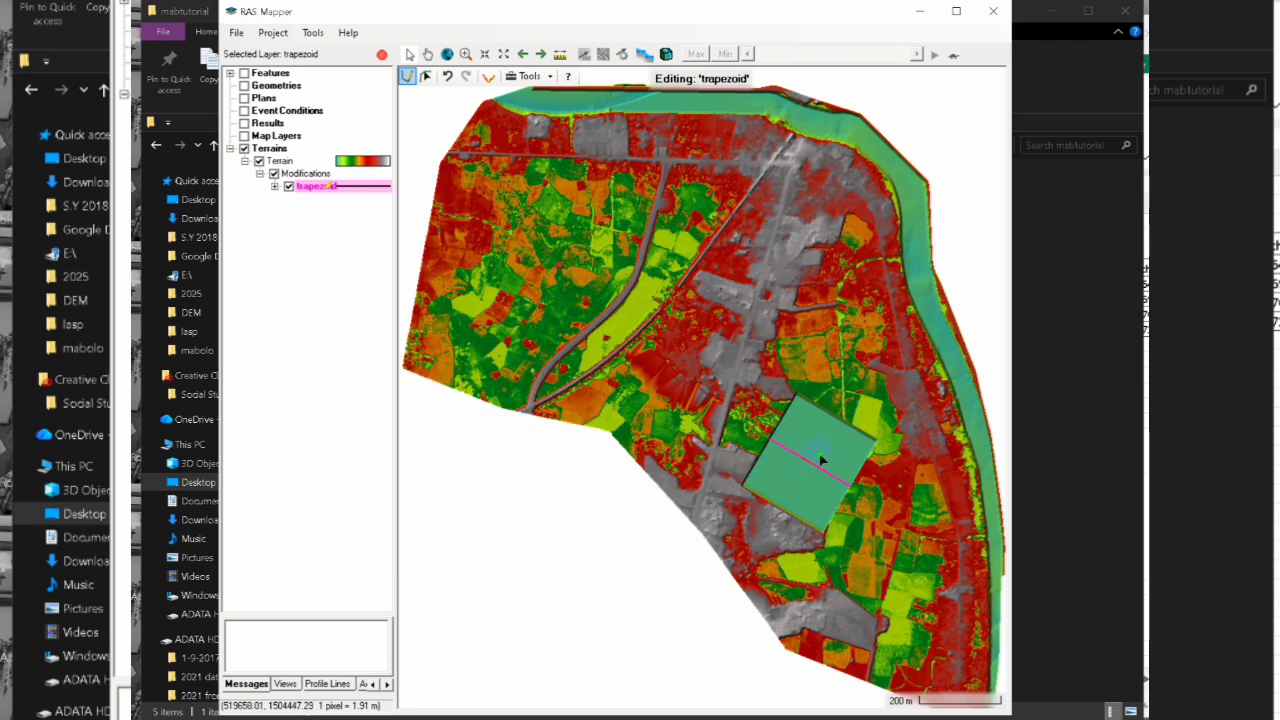
Generate a new RAS terrain named T1Abasin from Terrain, with original extent, 1 m cell size, single raster export and rasterized modifications
click(279, 162)
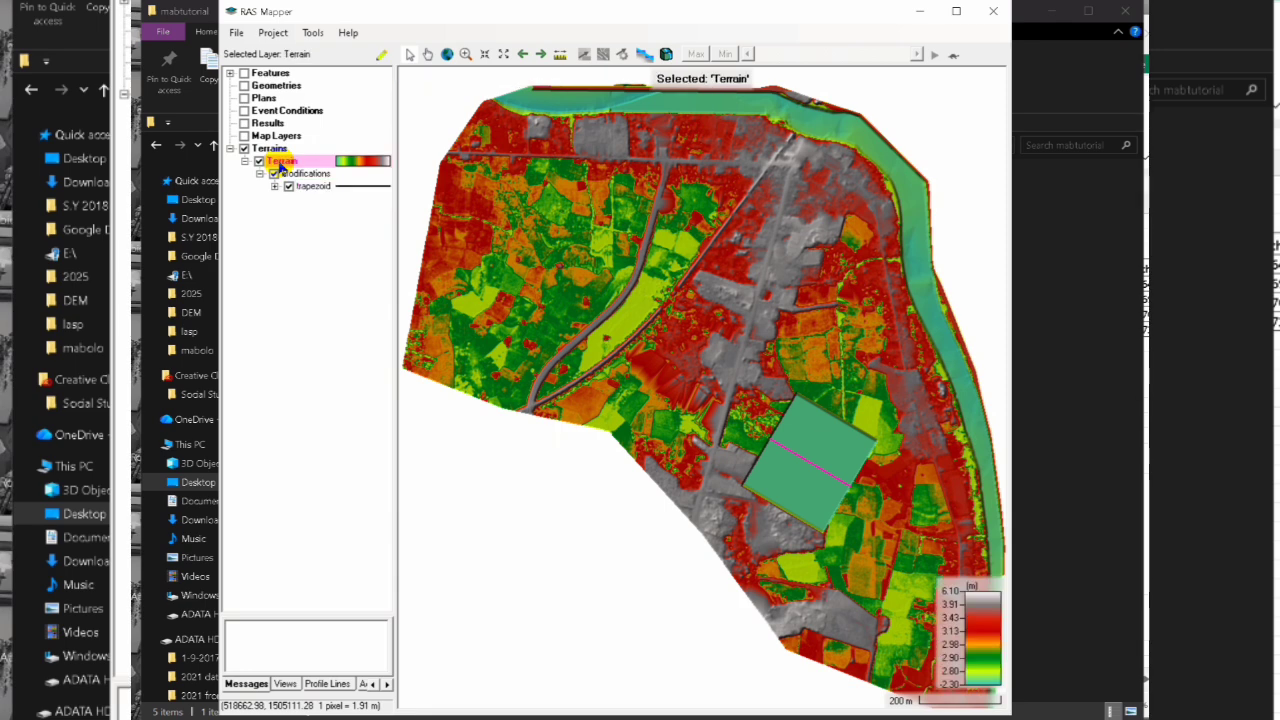
right_click(281, 165)
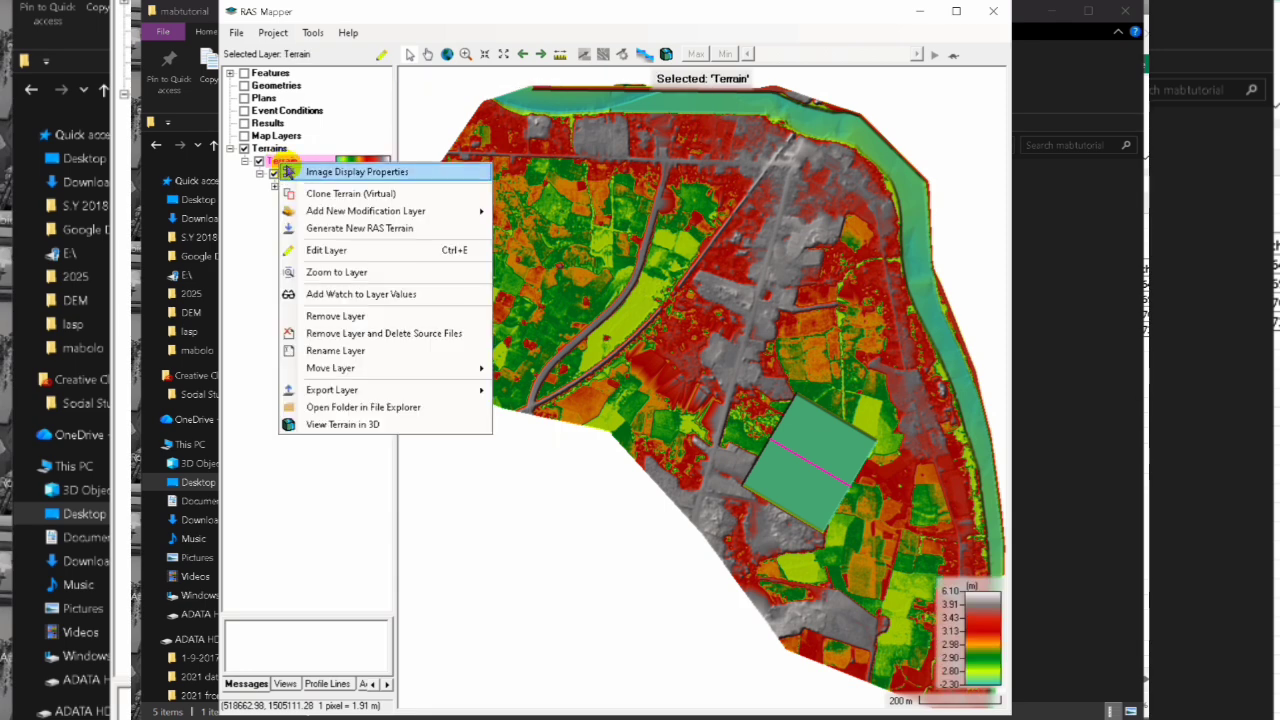
click(341, 229)
click(461, 377)
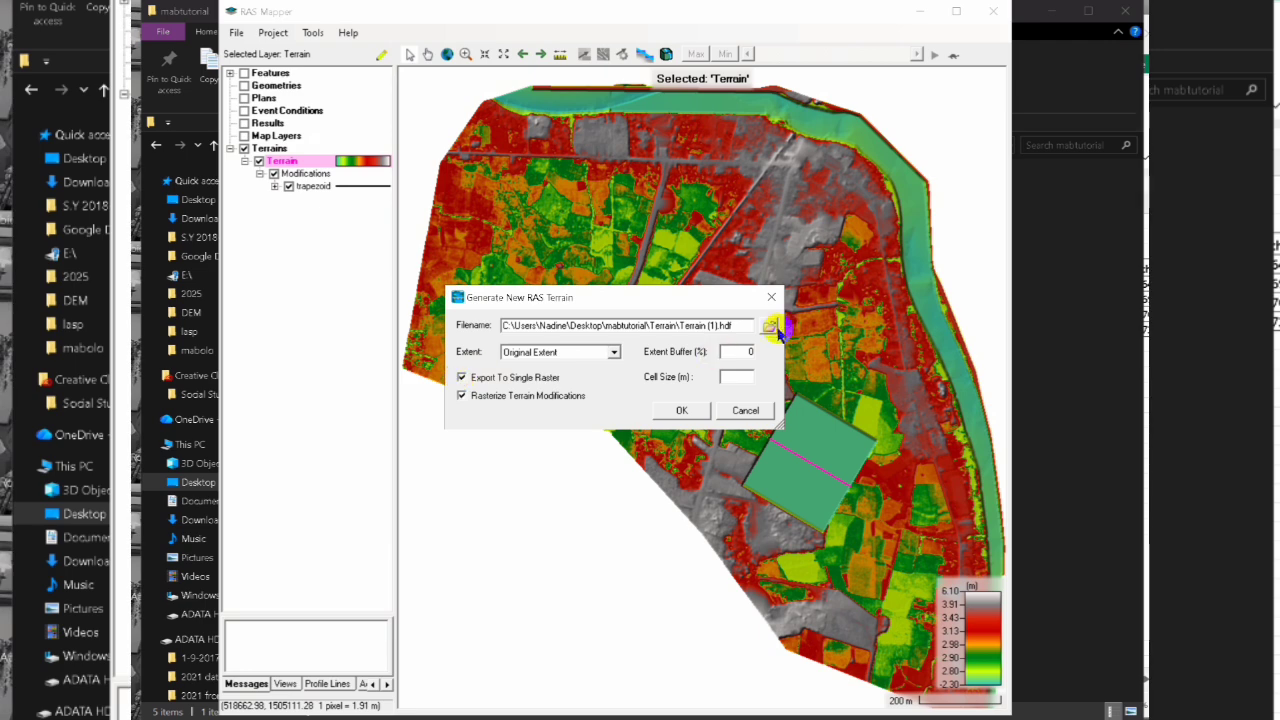
drag(680, 325, 717, 325)
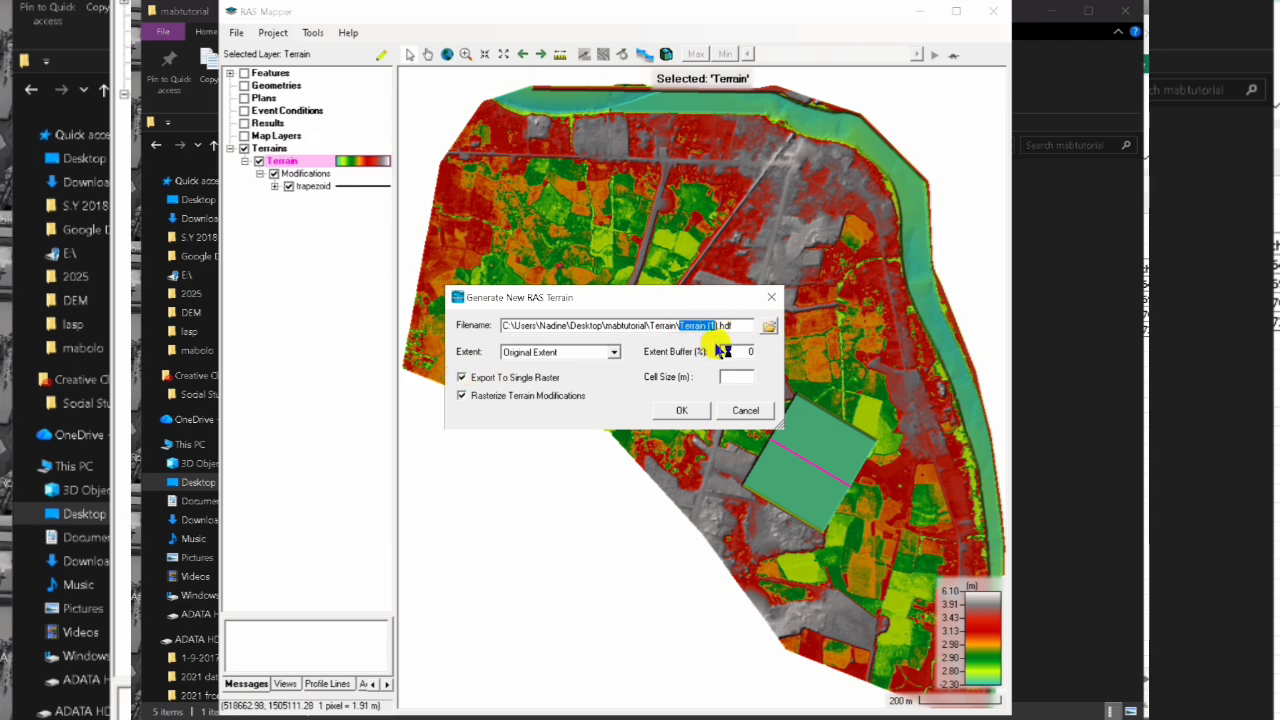
text(T1Abas)
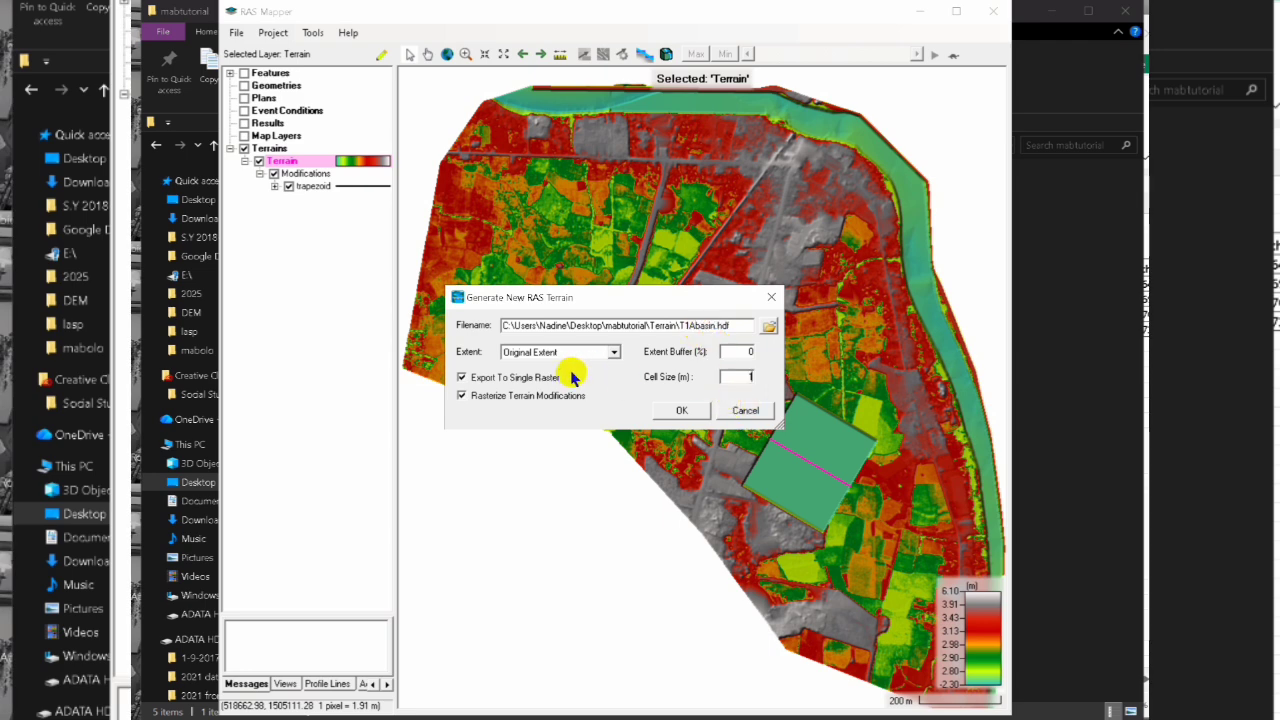
click(681, 411)
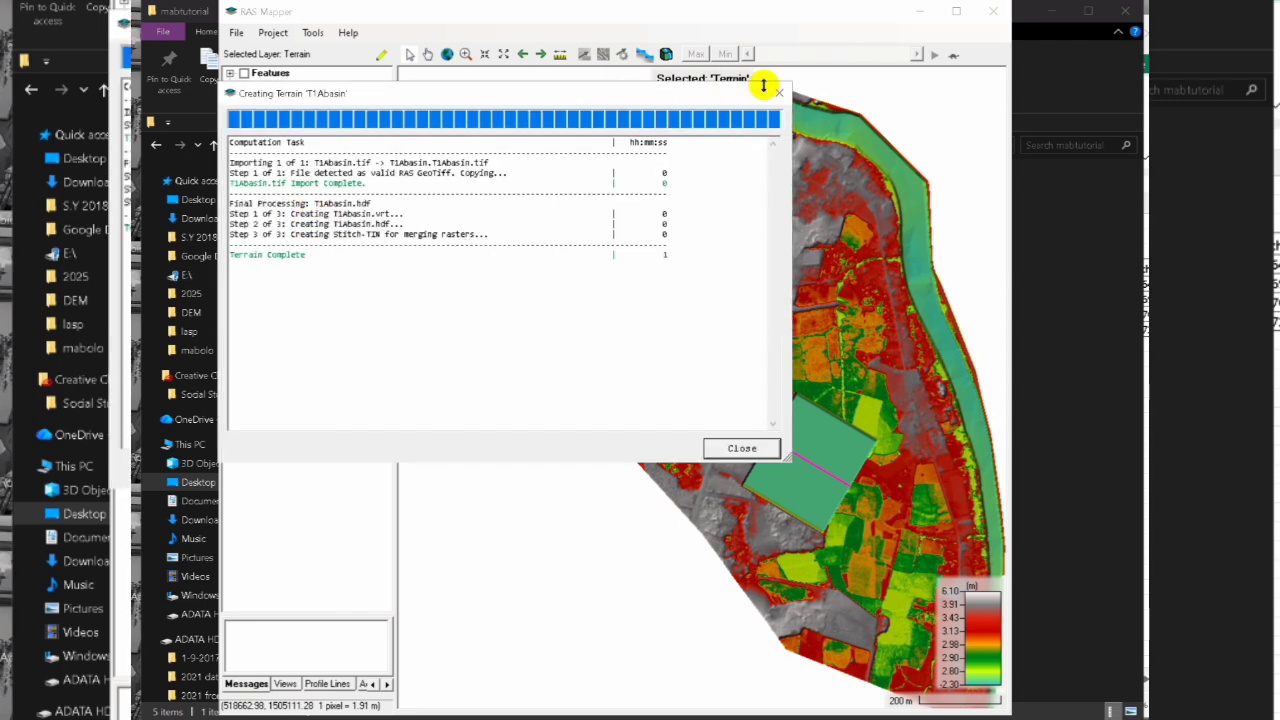
click(779, 92)
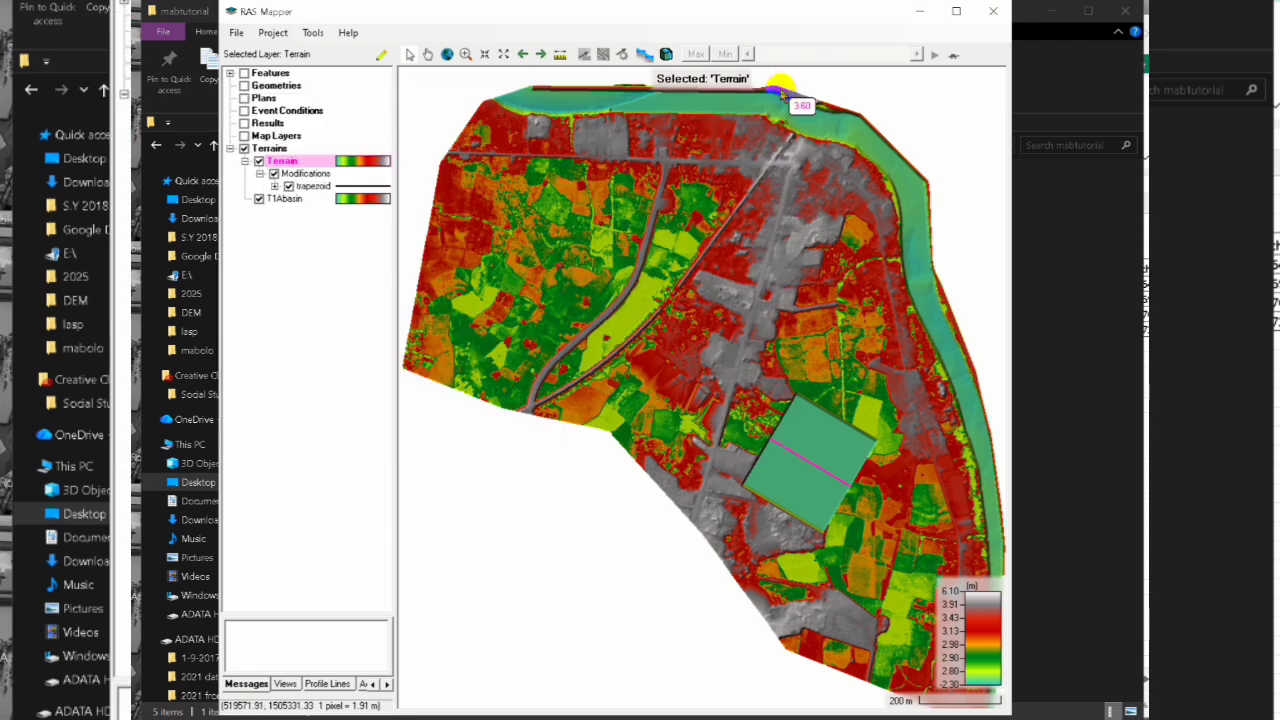
Compare the Terrain and T1Abasin layers on the map by toggling their visibility, leaving both hidden
click(259, 161)
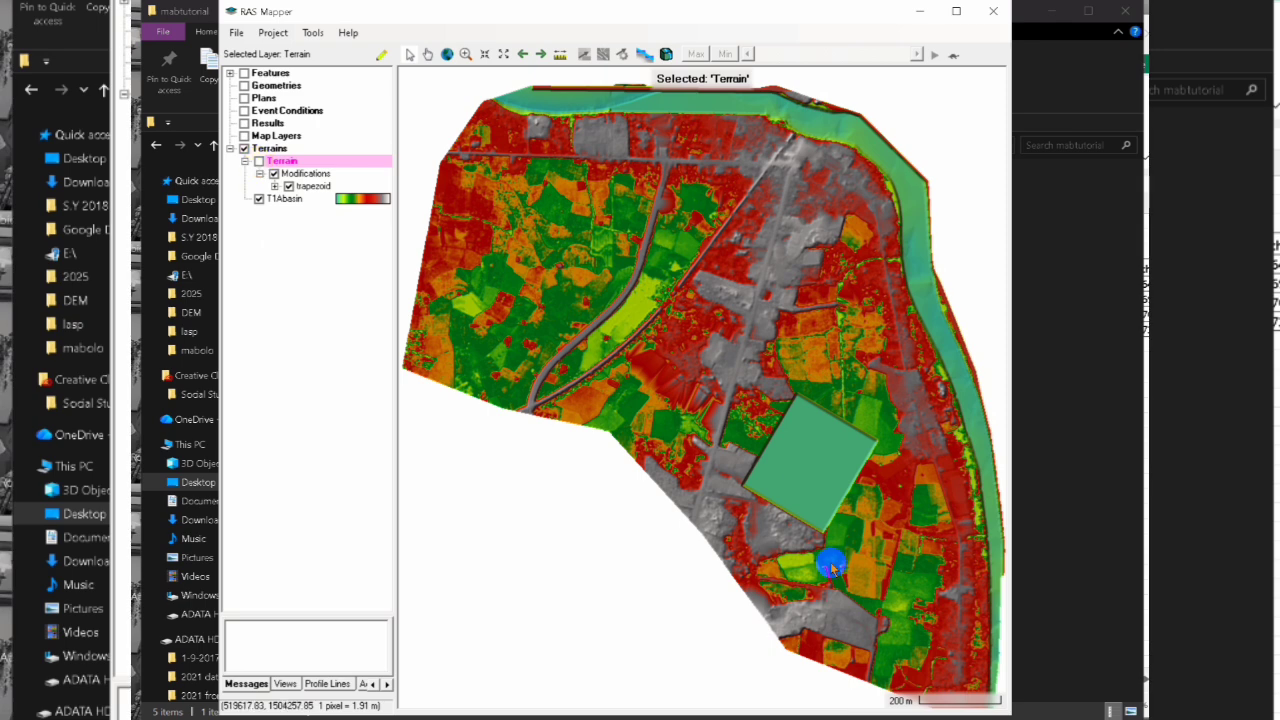
click(259, 161)
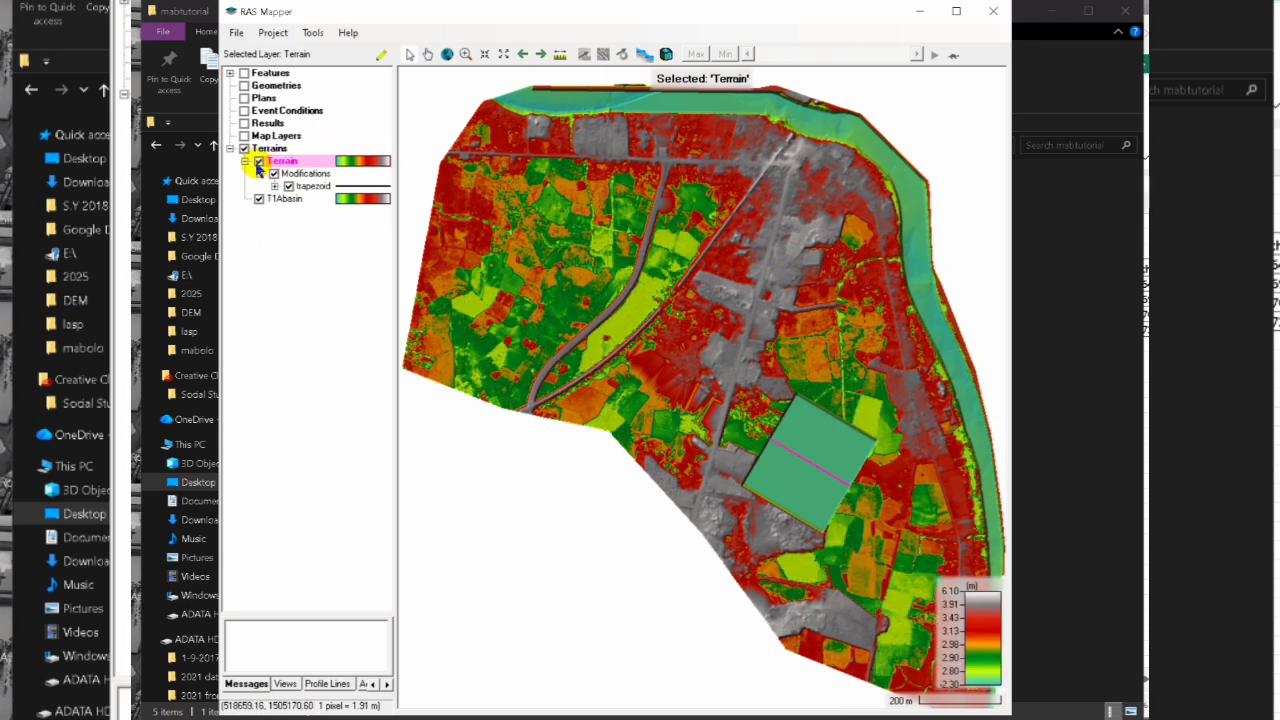
click(259, 199)
click(259, 199)
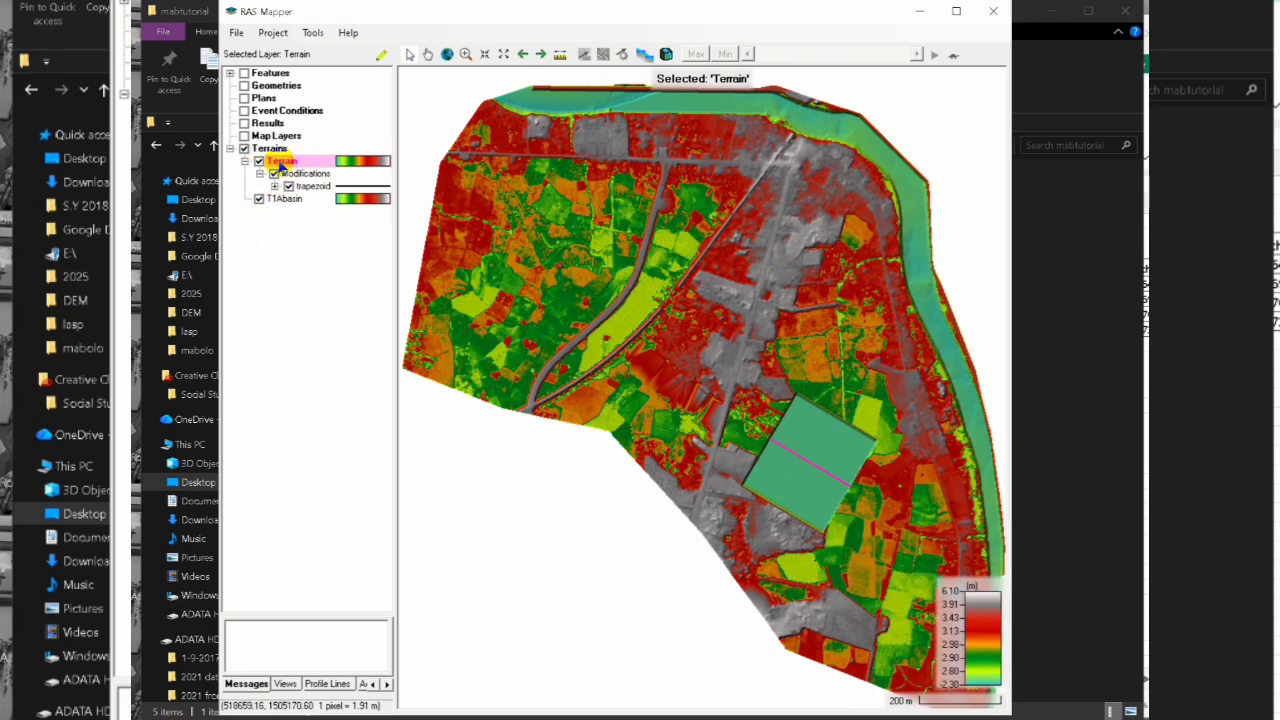
click(259, 161)
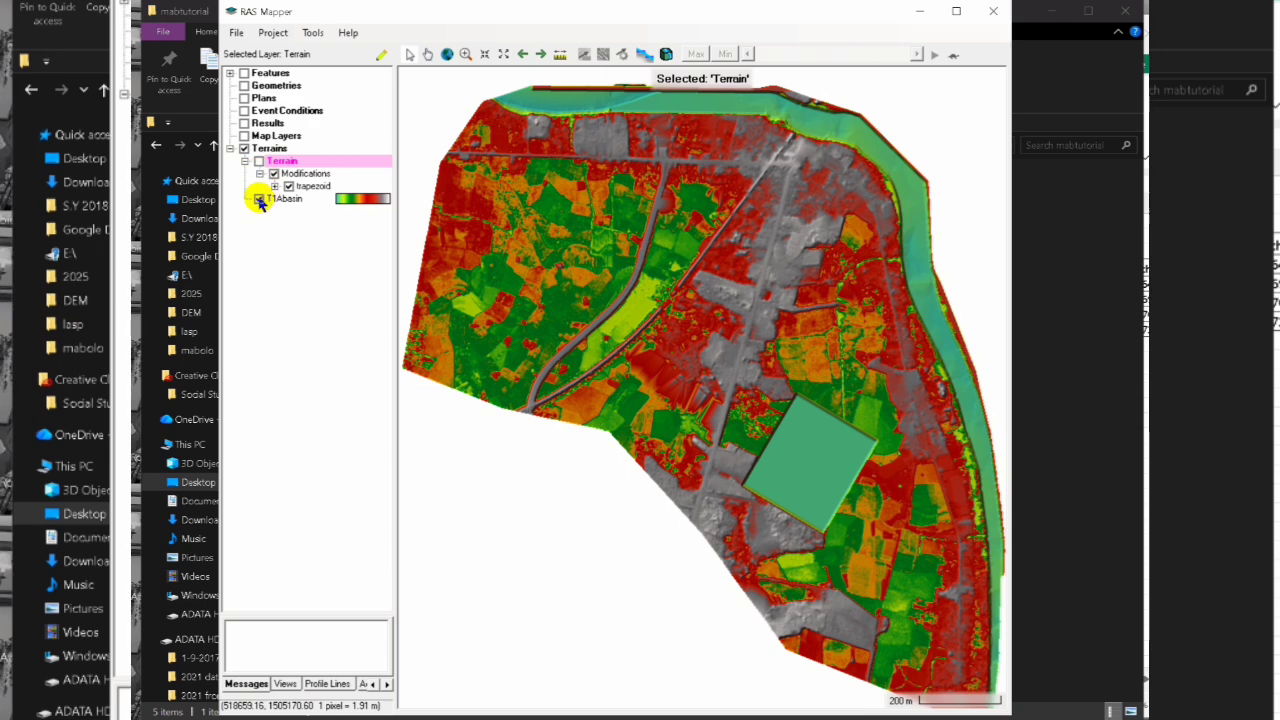
click(259, 199)
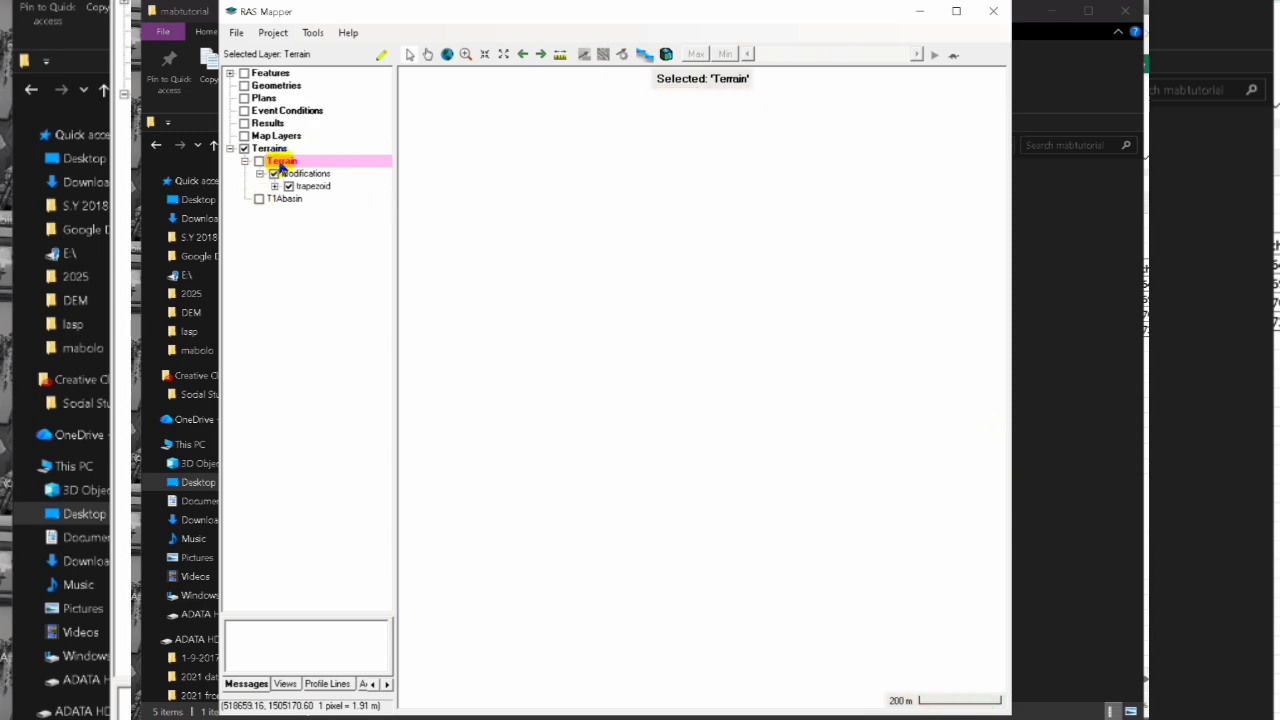
Review the project's terrain associations and close the list without changing anything
click(274, 149)
right_click(274, 152)
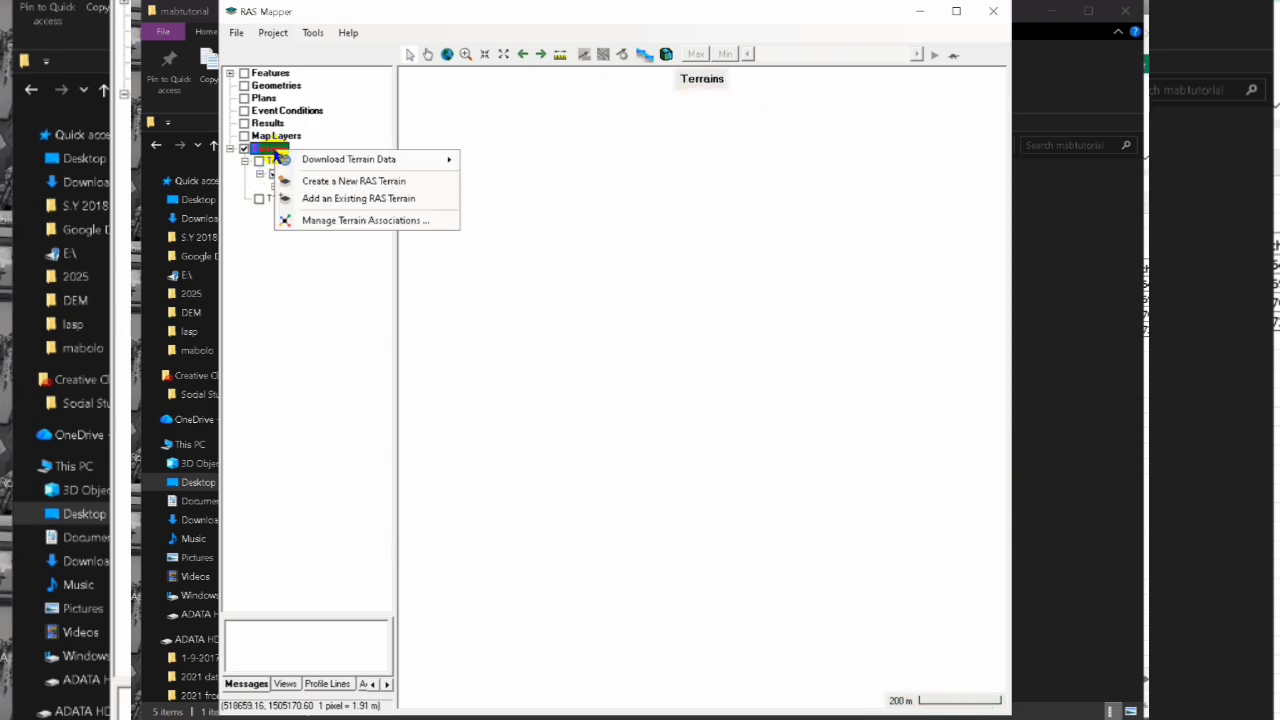
click(318, 224)
drag(586, 240, 646, 166)
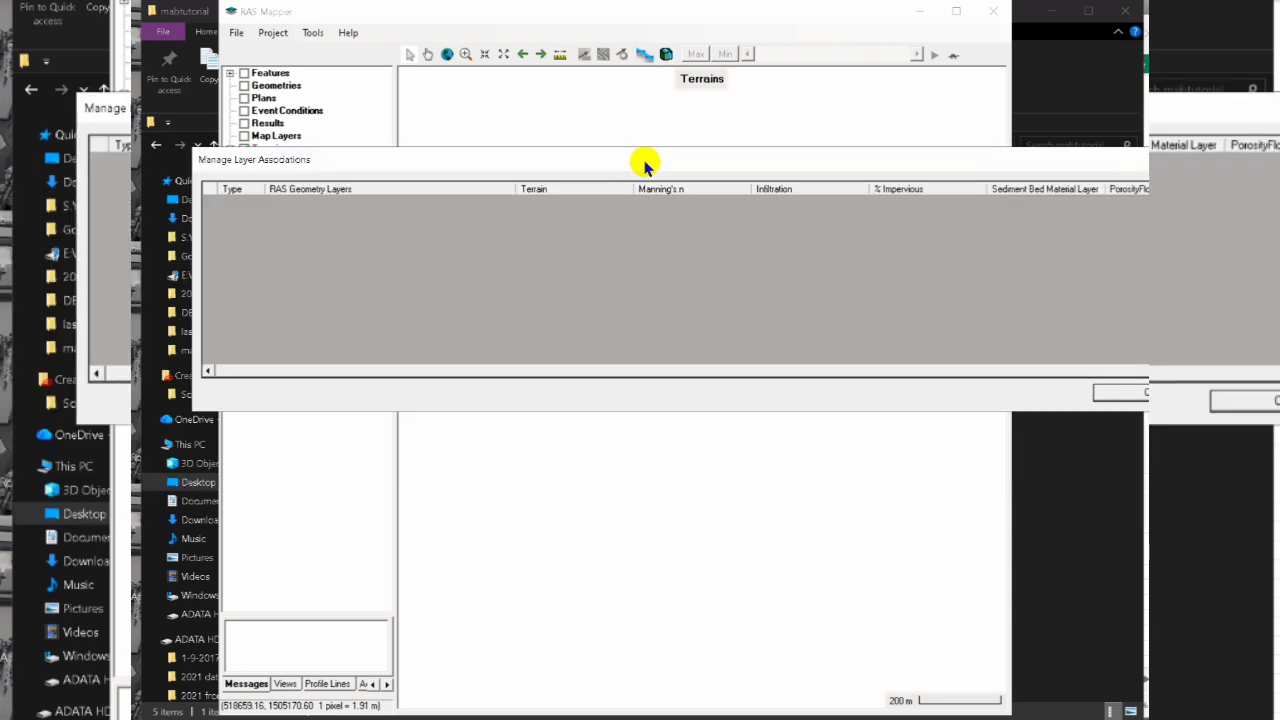
click(1122, 396)
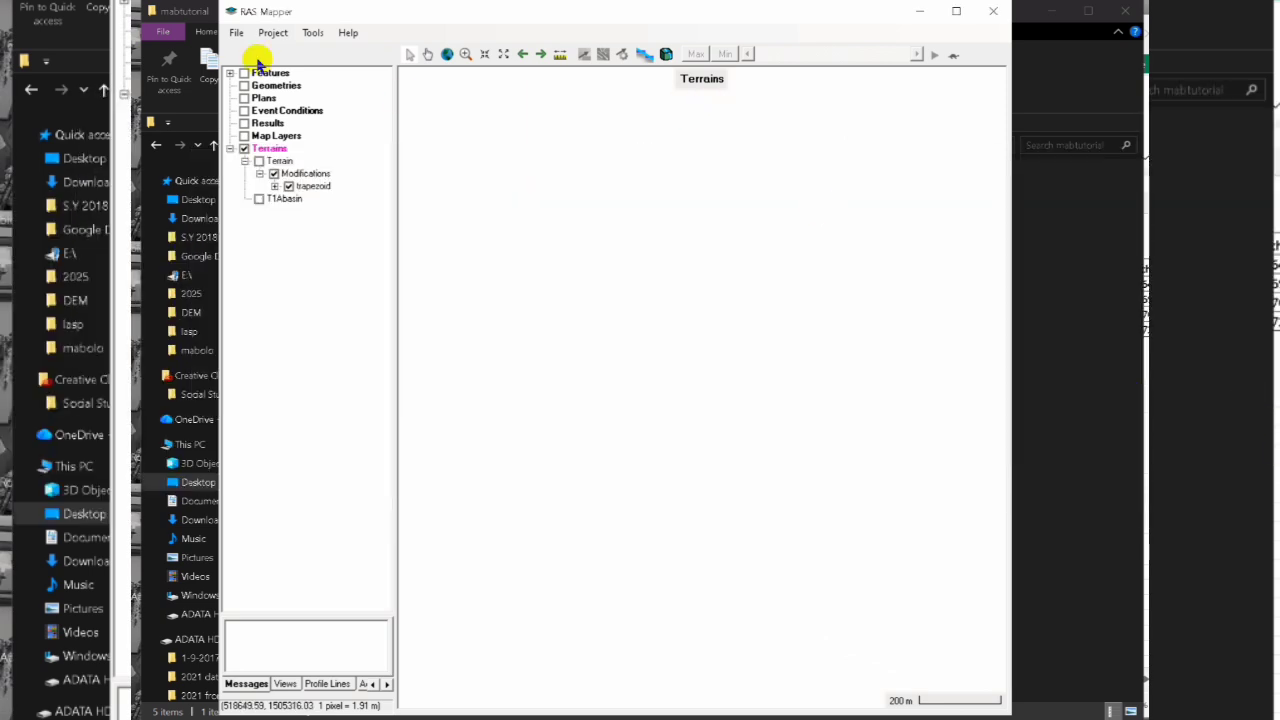
Turn on the display of the Geometries group and the Terrain layer
click(244, 86)
click(245, 86)
click(244, 148)
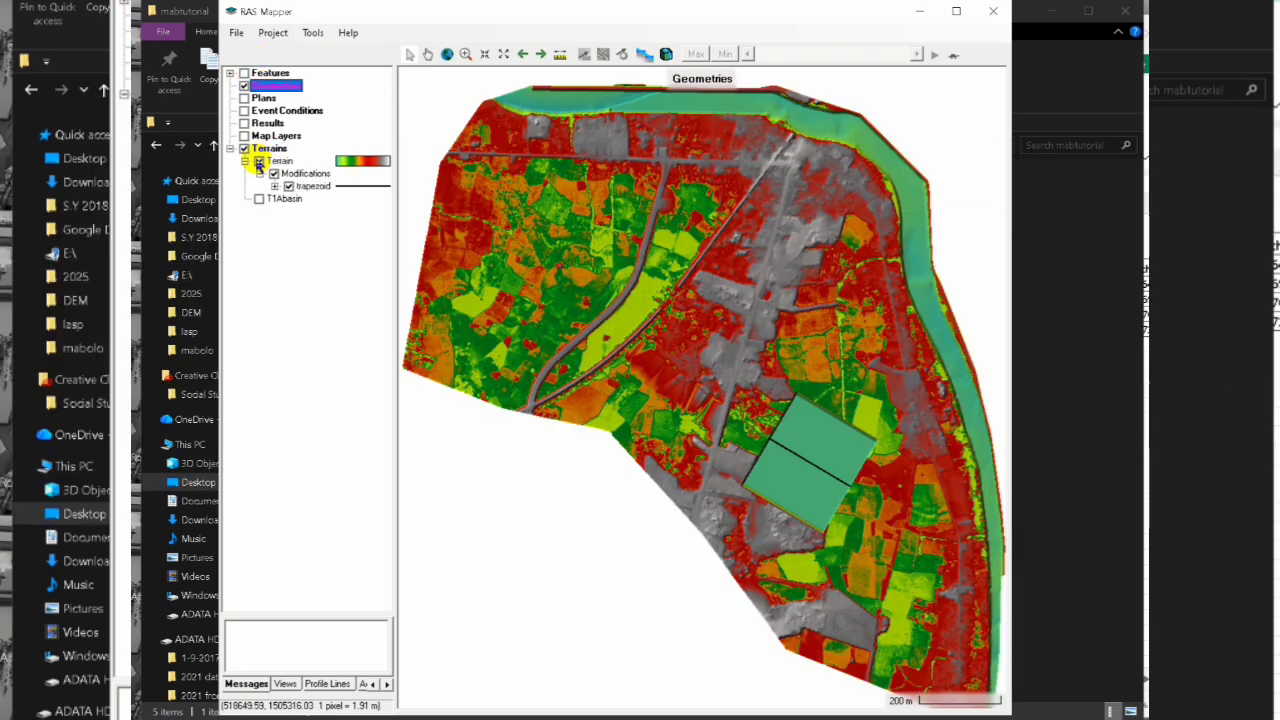
Create a new geometry named 2dgeometry
right_click(278, 88)
click(360, 94)
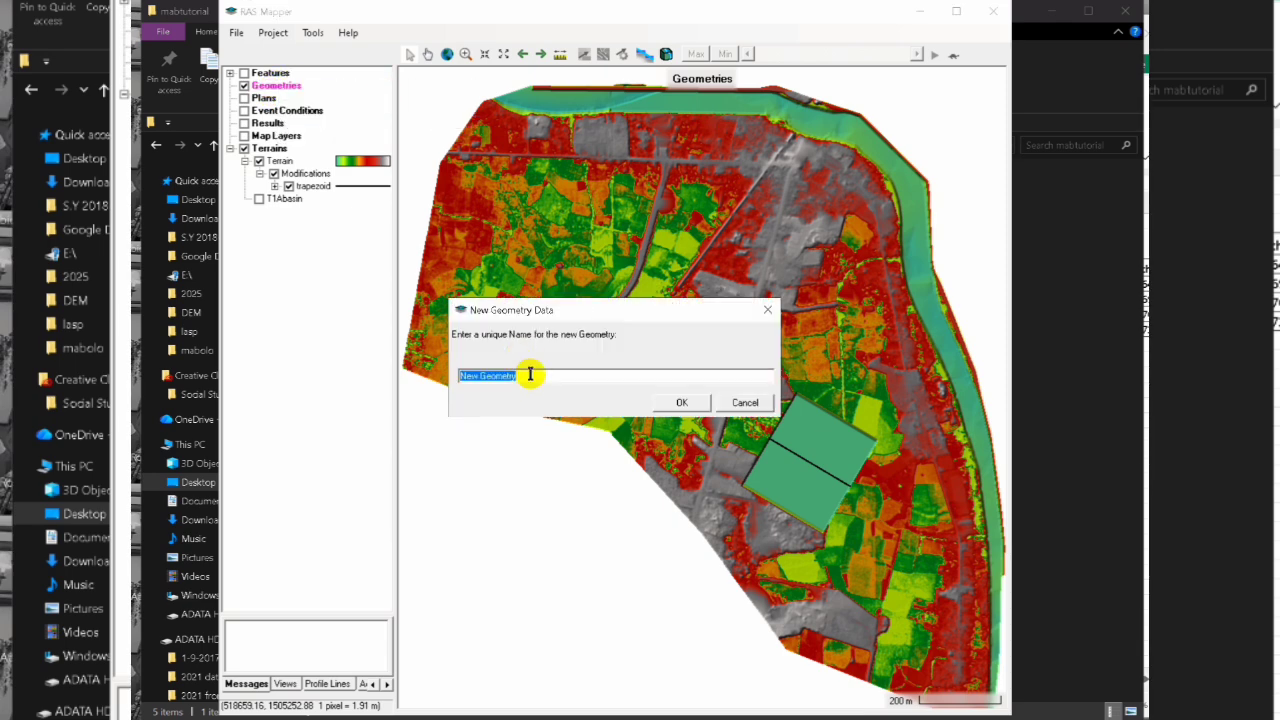
text(2dgeometry)
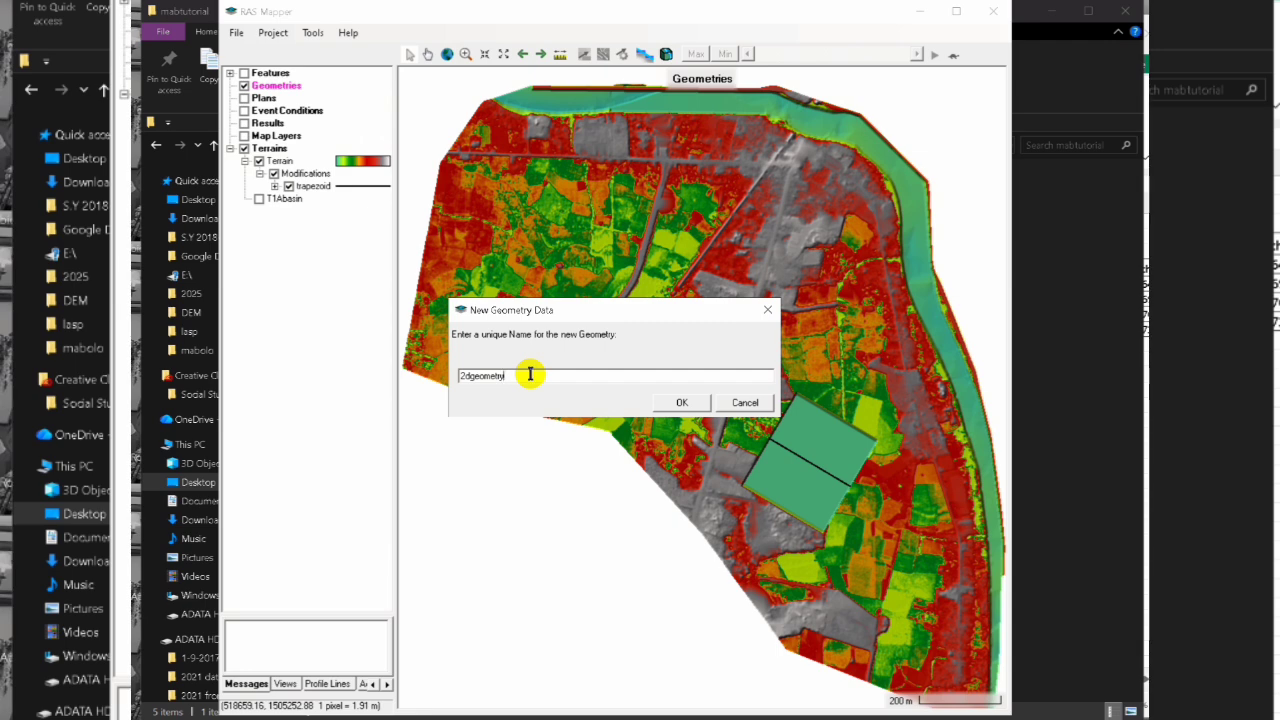
key(Return)
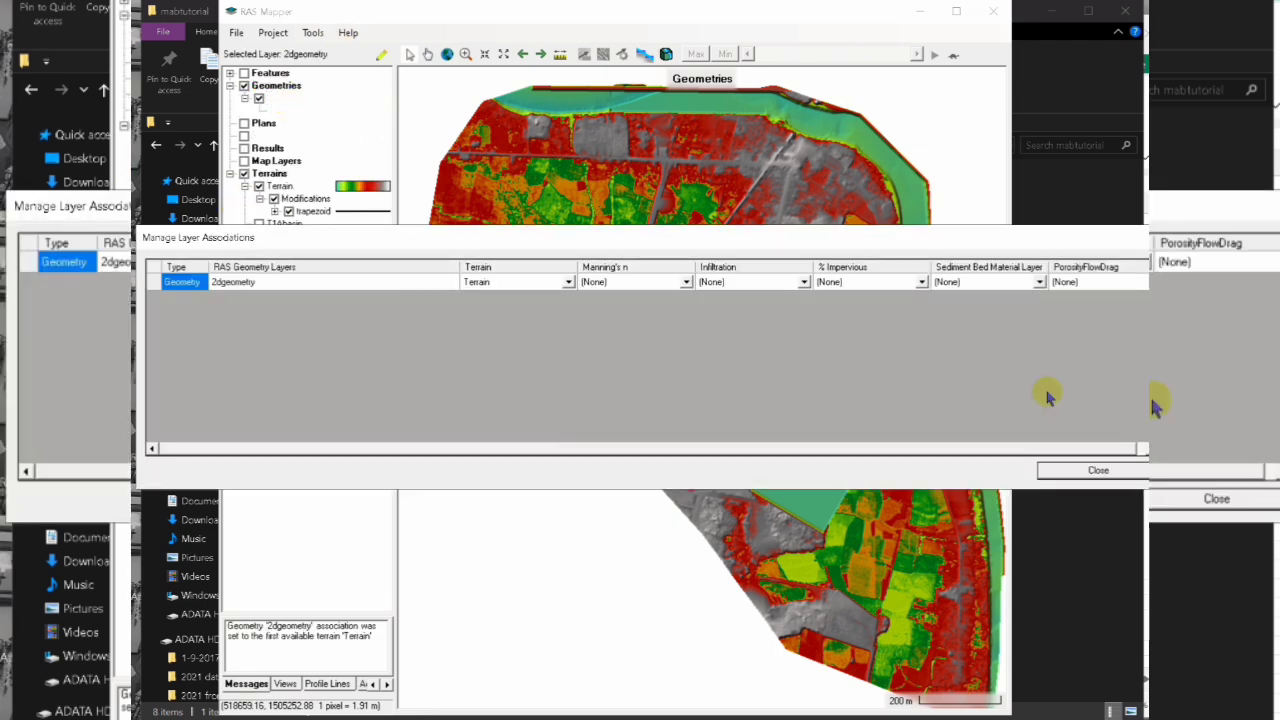
Close the layer associations and start editing the Perimeters layer of the 2D Flow Areas in 2dgeometry
click(1098, 470)
click(245, 99)
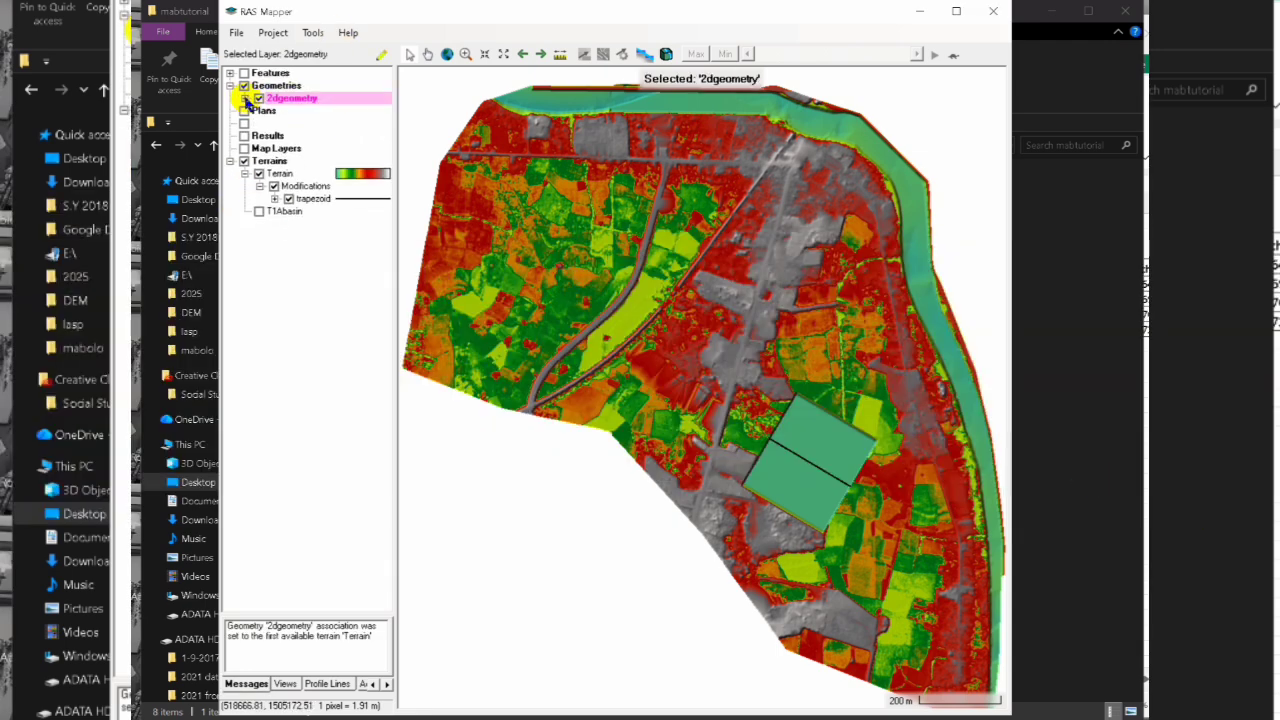
click(381, 54)
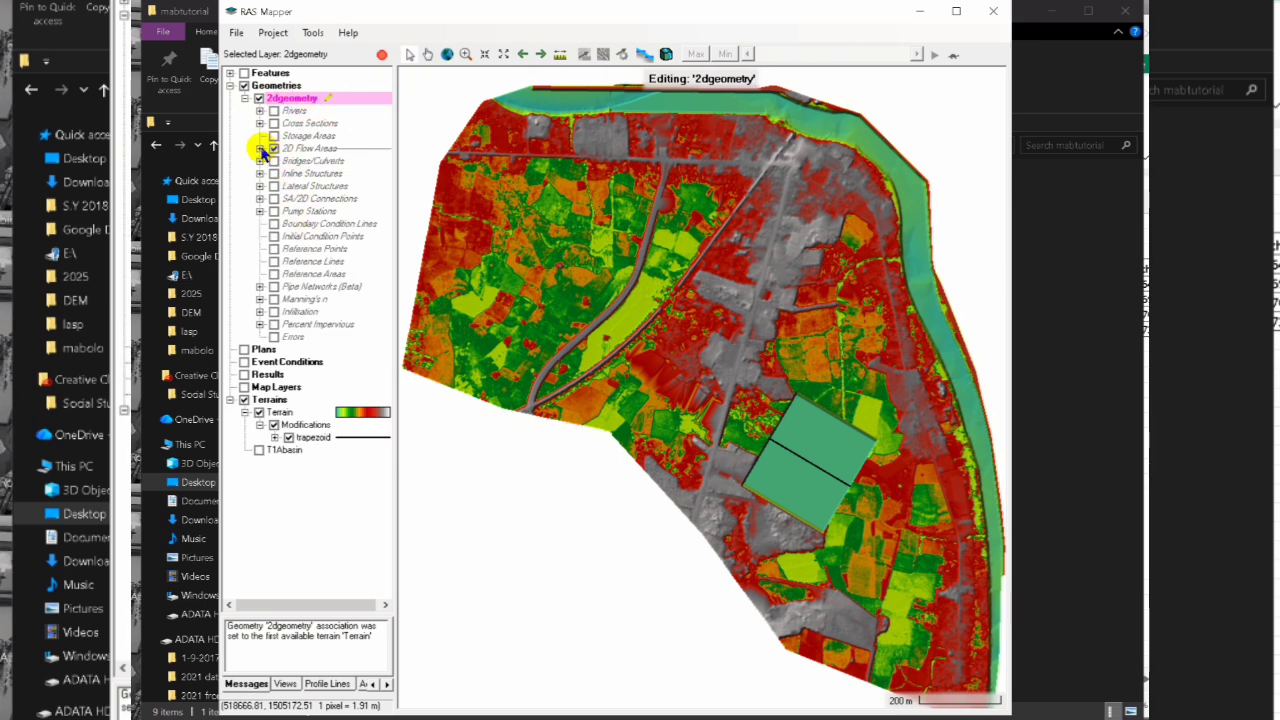
click(260, 148)
click(305, 161)
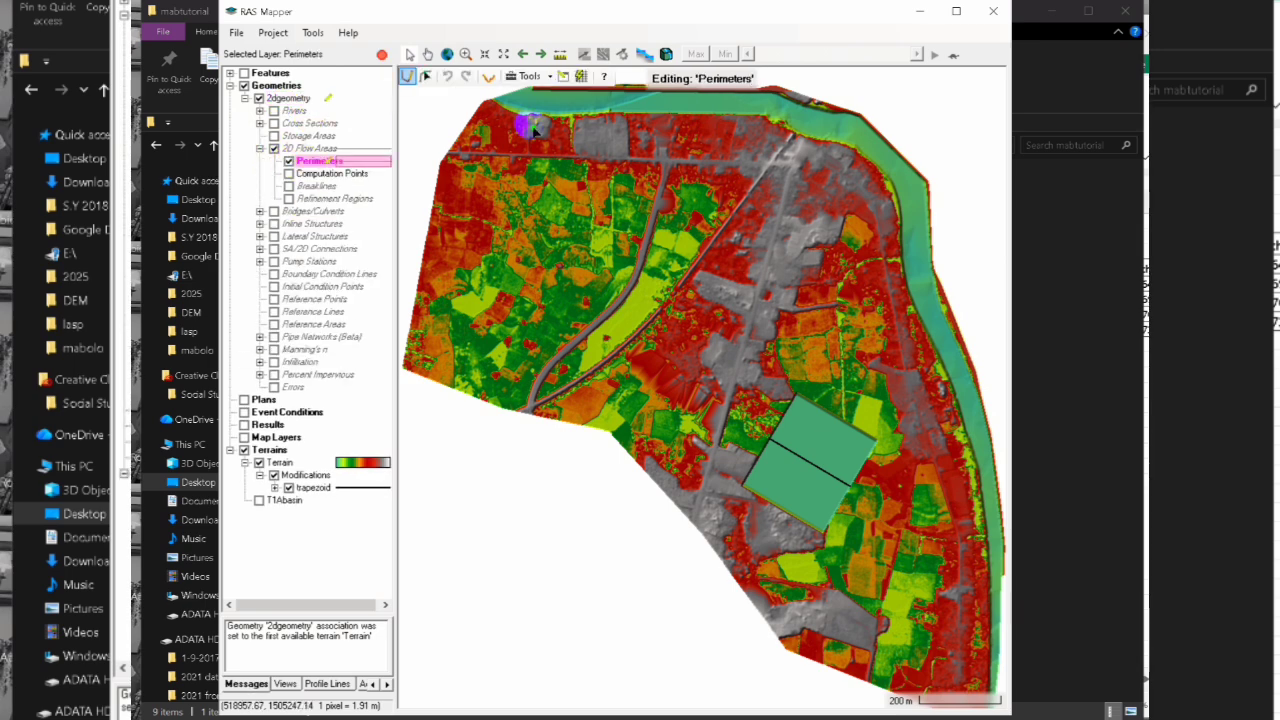
Start a 2D flow area perimeter at the terrain's western corner and trace it up the west edge and along the northern river bank
click(408, 362)
click(445, 167)
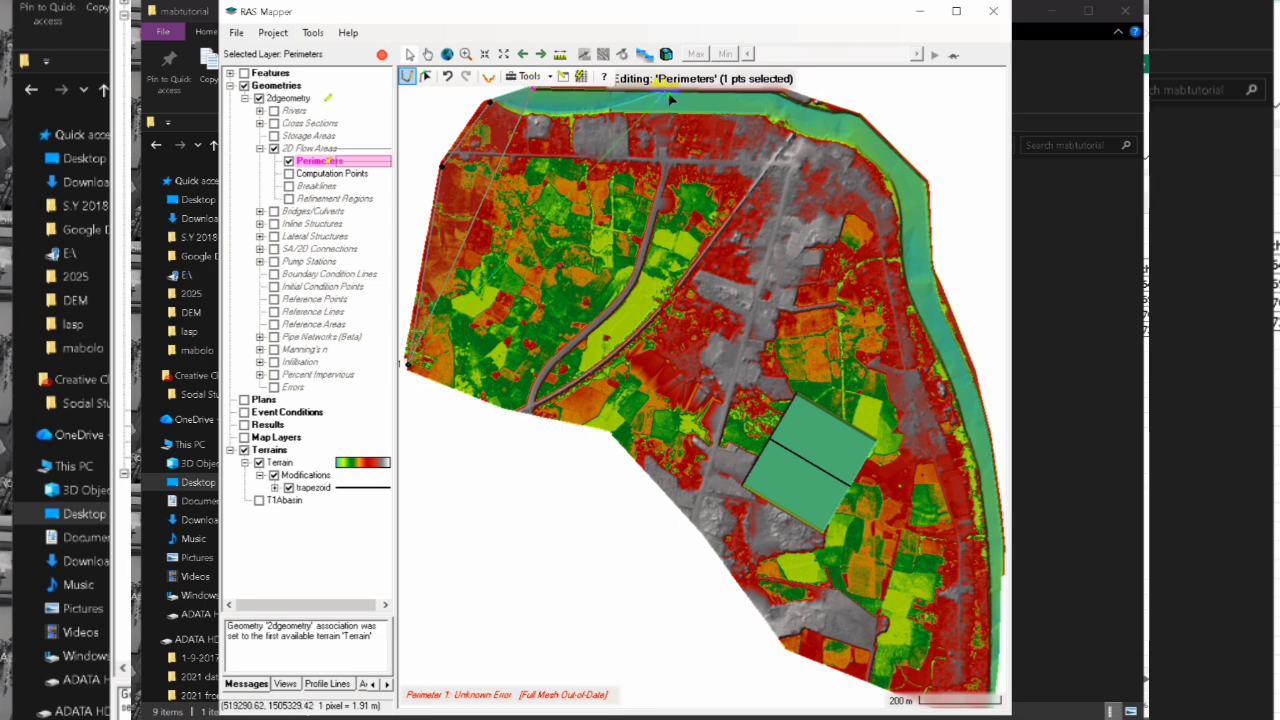
click(465, 54)
drag(504, 86, 894, 120)
drag(418, 348, 940, 400)
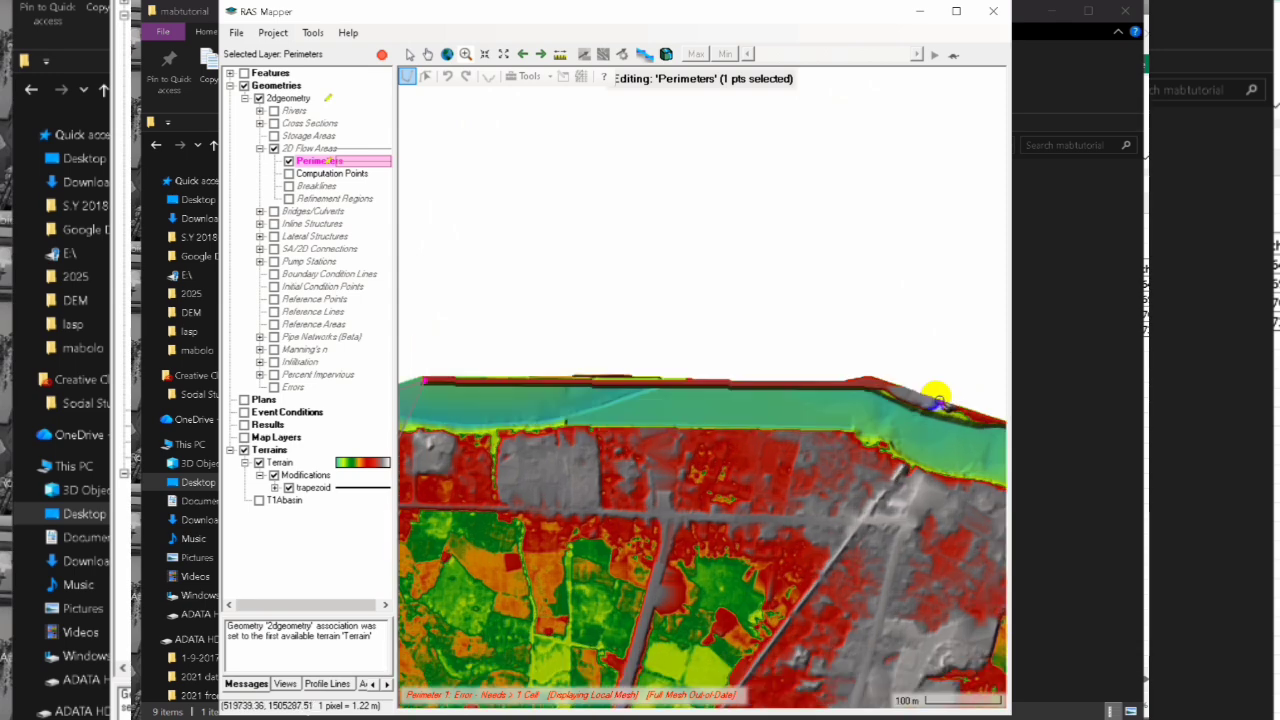
click(409, 55)
click(411, 79)
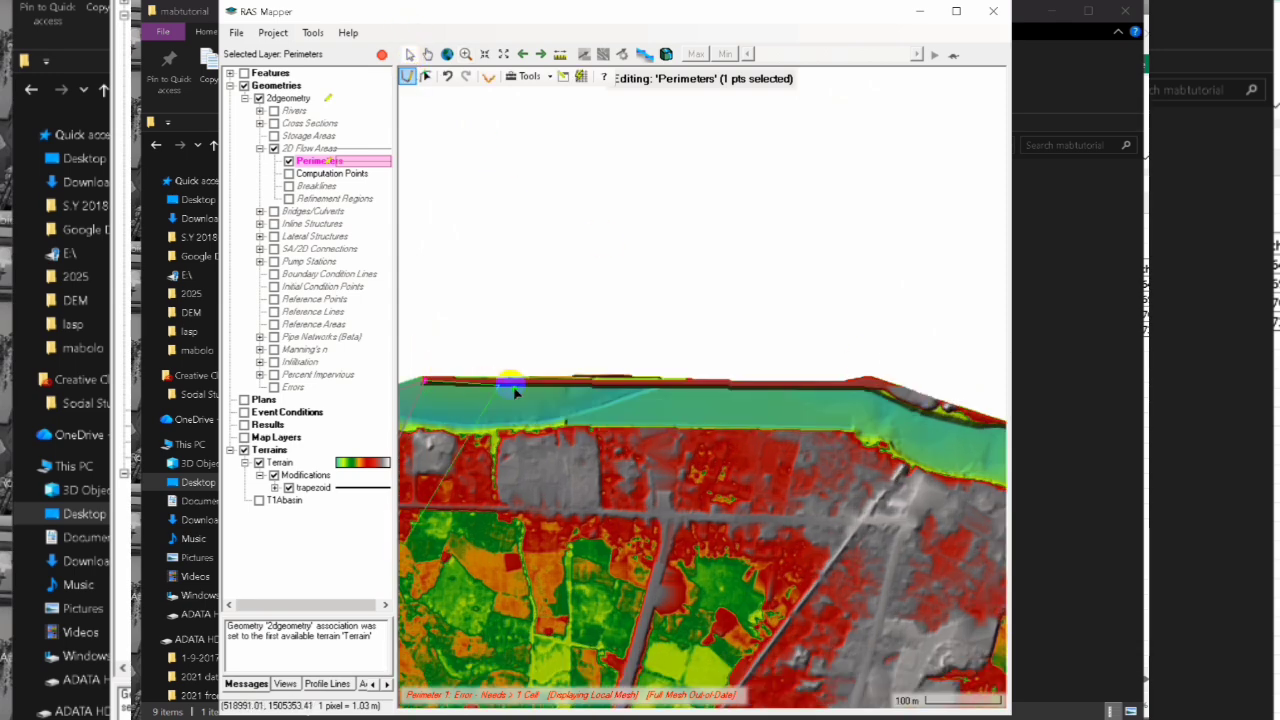
click(869, 384)
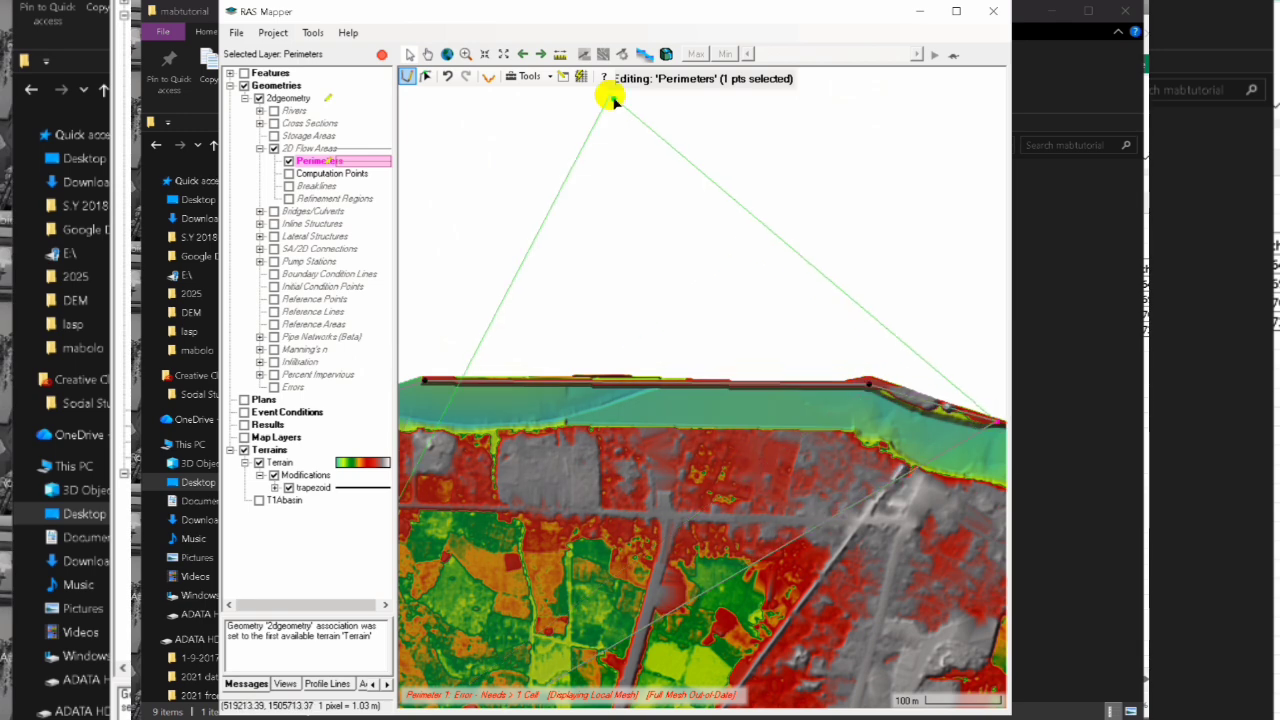
Continue the perimeter around the northeastern river bend, placing vertices at the corners of the terrain's outer edge
click(427, 54)
drag(930, 495, 540, 309)
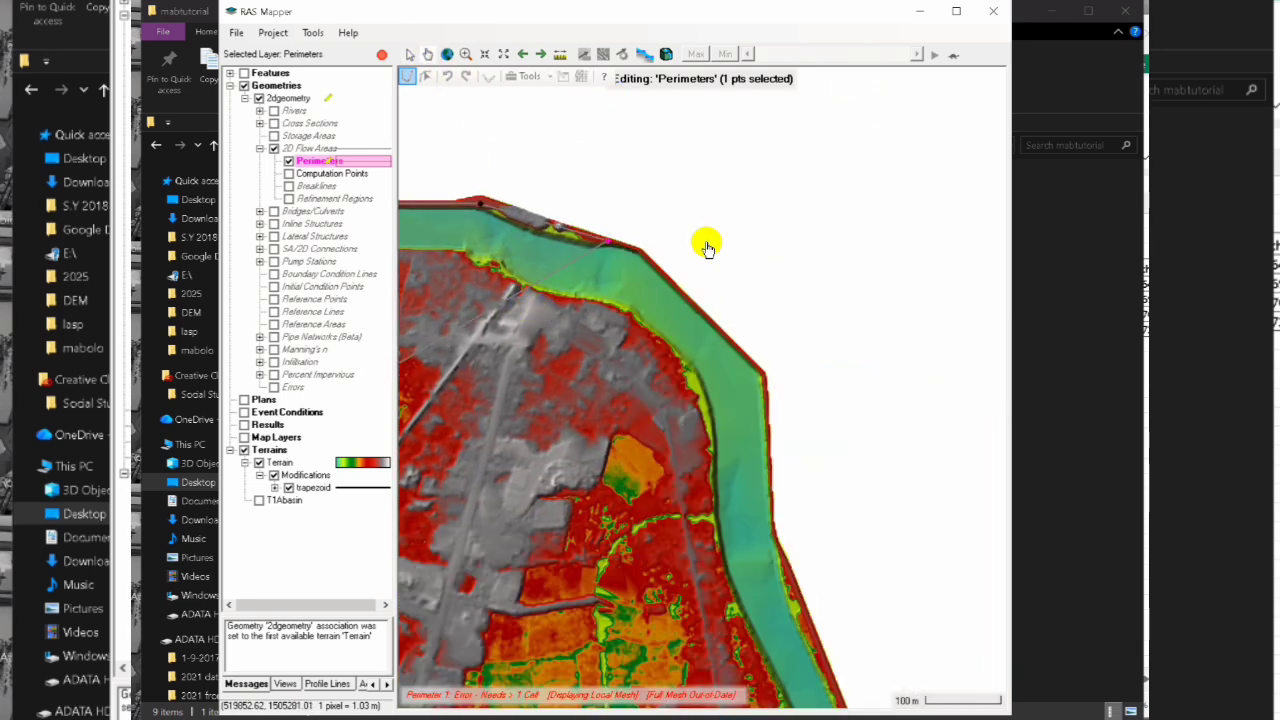
click(409, 54)
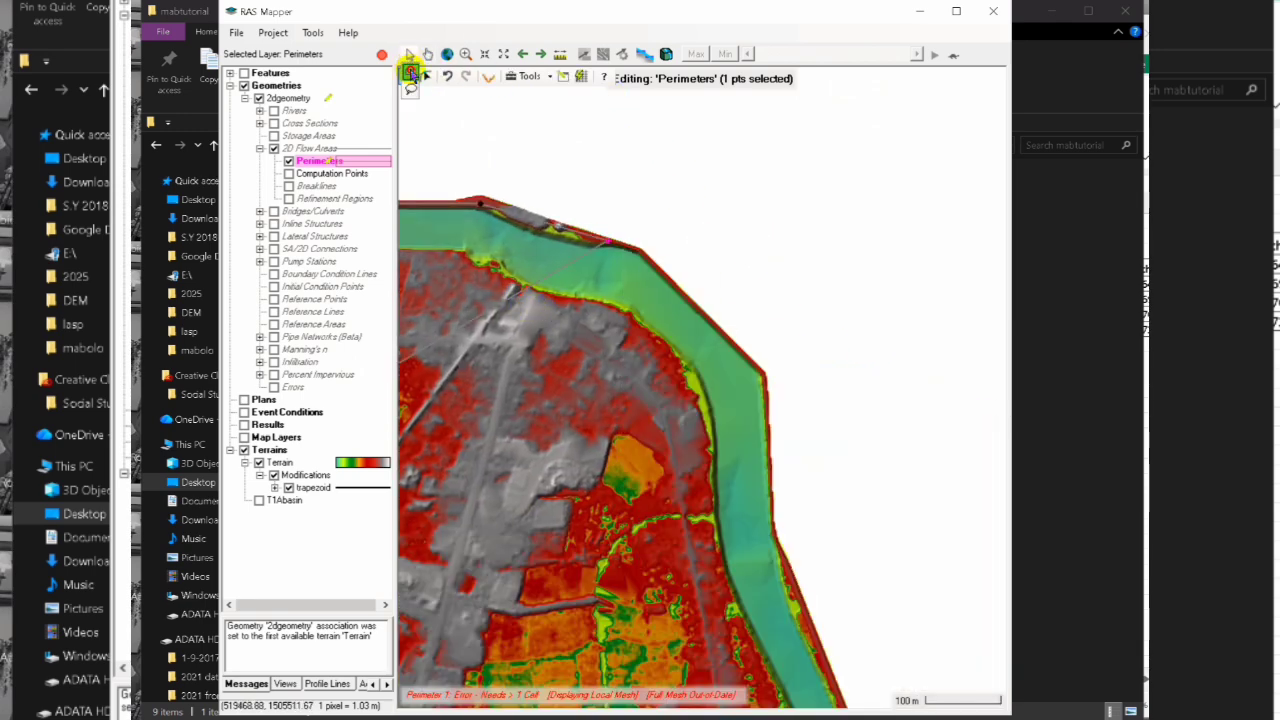
click(640, 250)
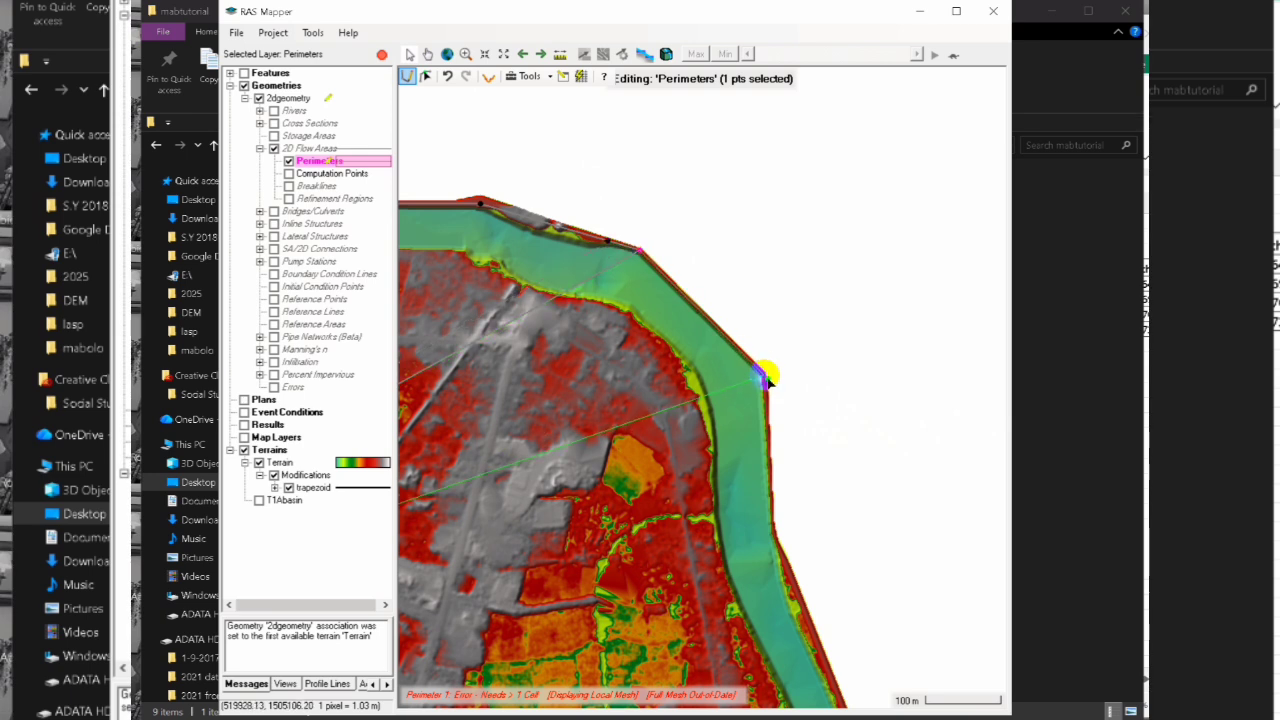
click(764, 376)
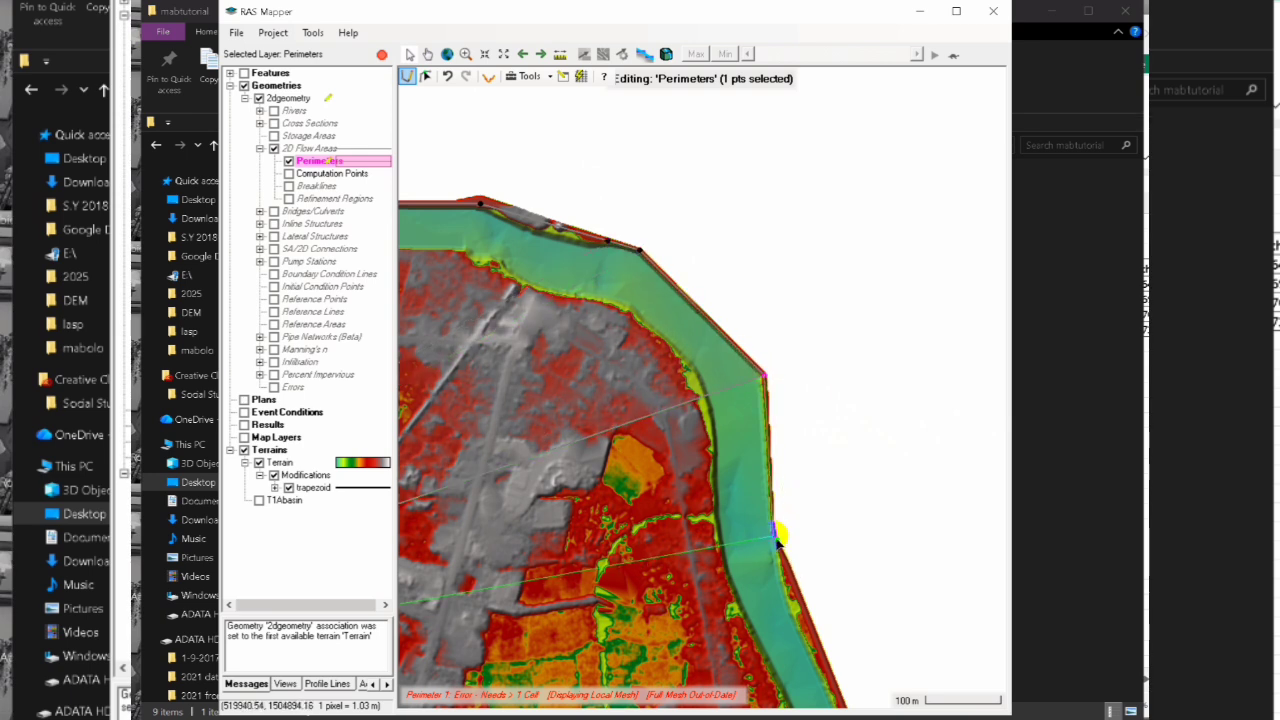
double_click(773, 535)
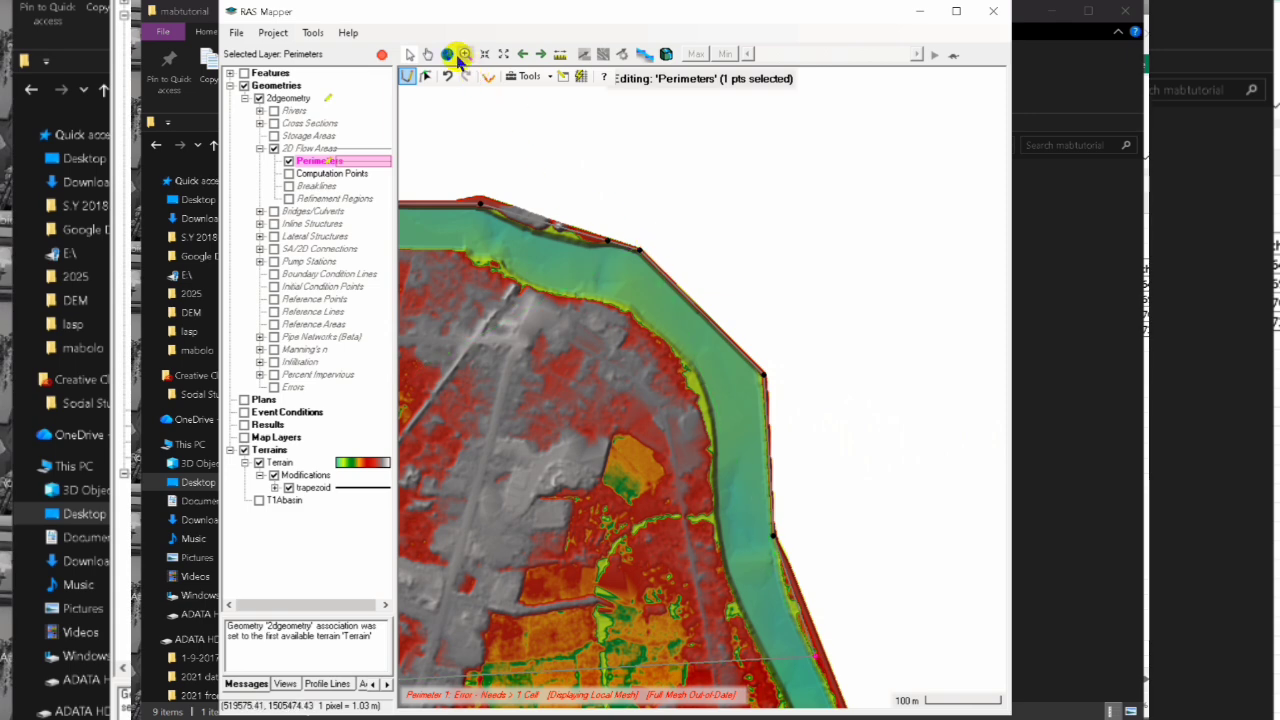
Extend the perimeter southward along the outer bank of the eastern river reach
drag(874, 573, 790, 203)
drag(854, 535, 802, 421)
click(409, 55)
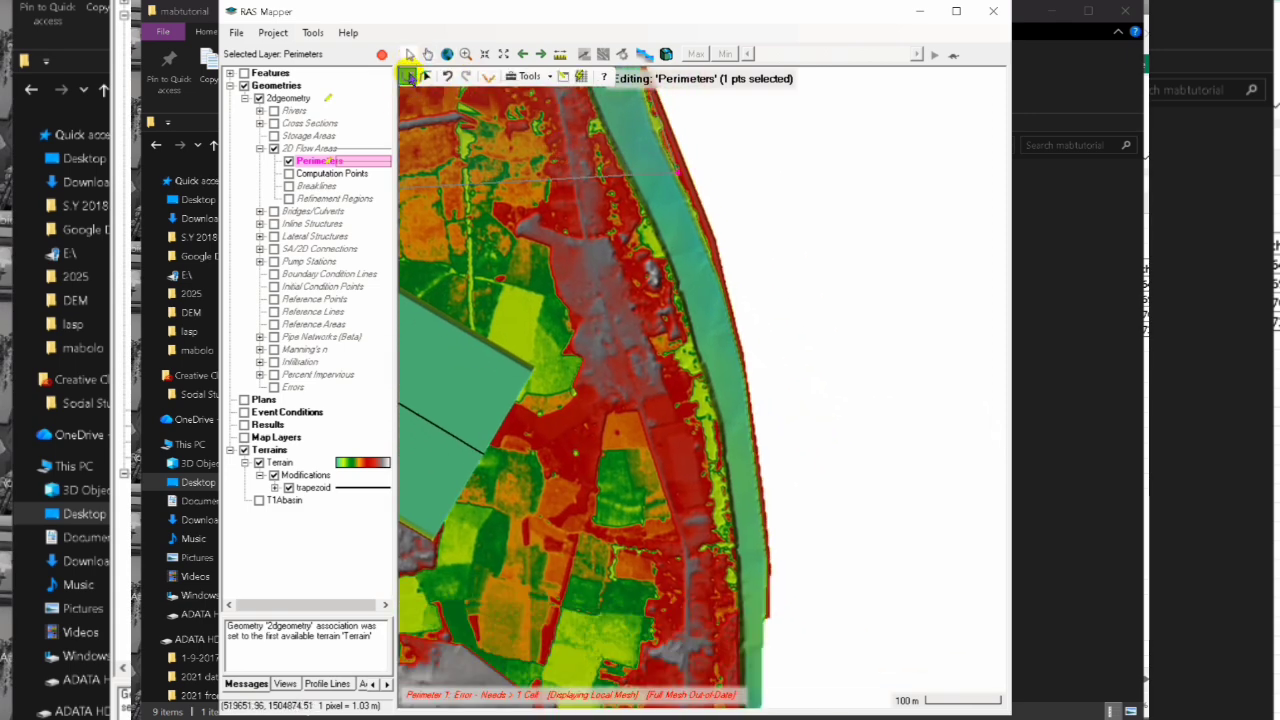
drag(688, 207, 738, 616)
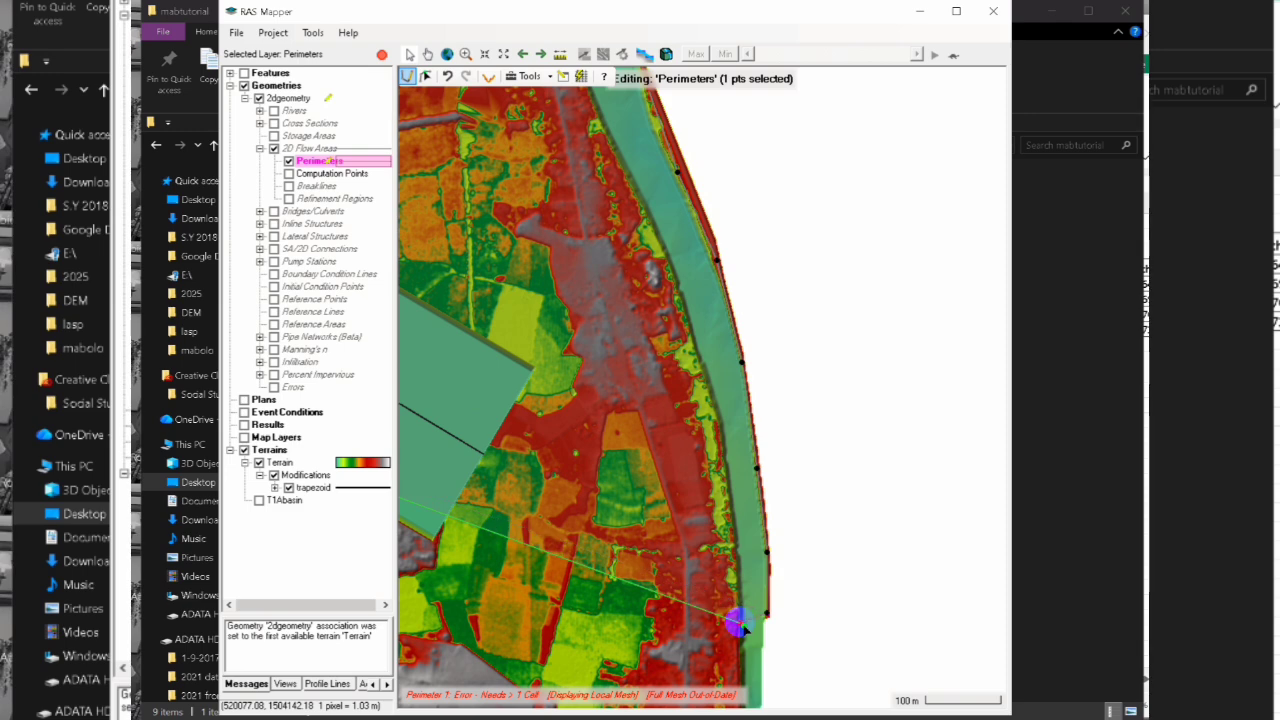
Complete the perimeter along the terrain's southern and southwestern edges and name it 2darea
click(504, 55)
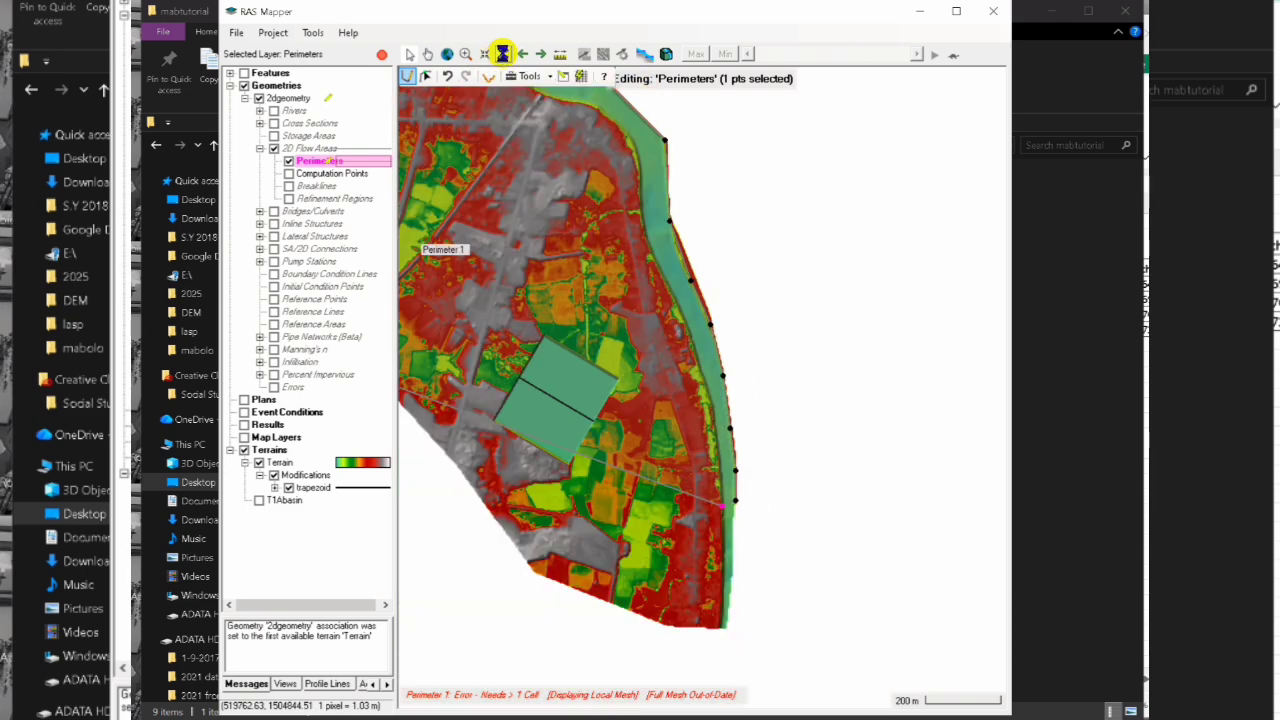
click(504, 55)
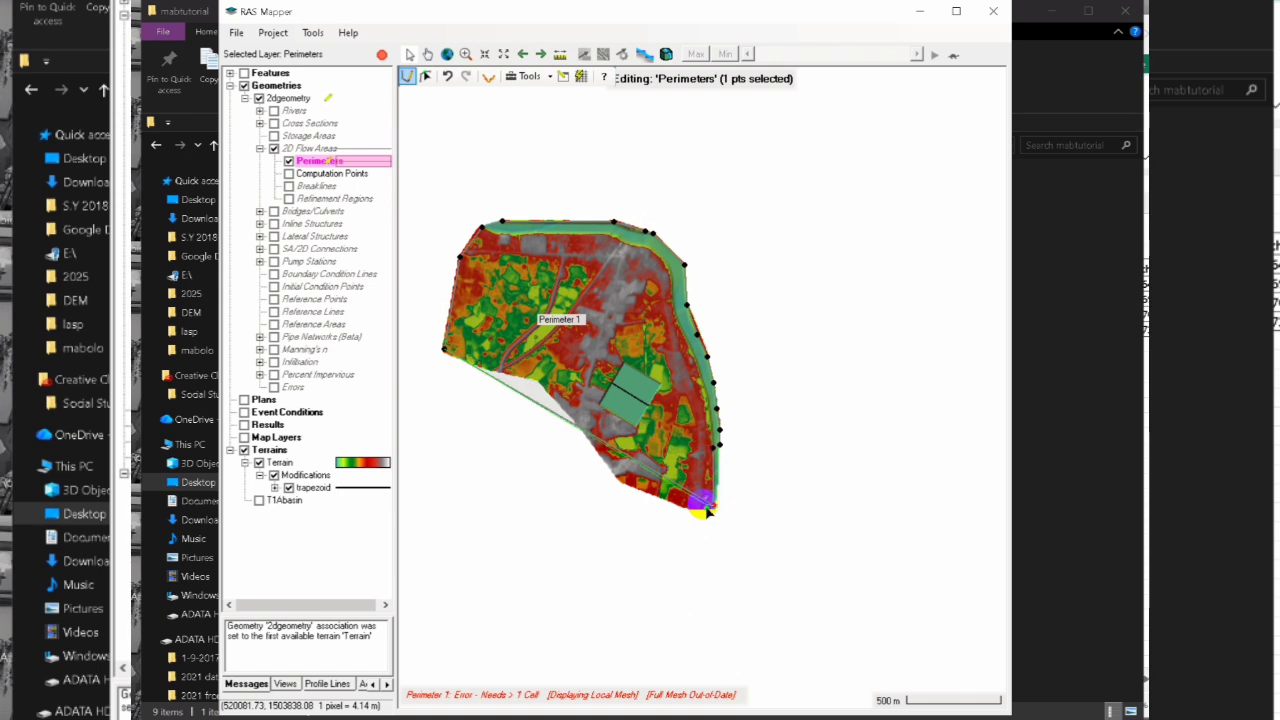
drag(706, 512, 628, 485)
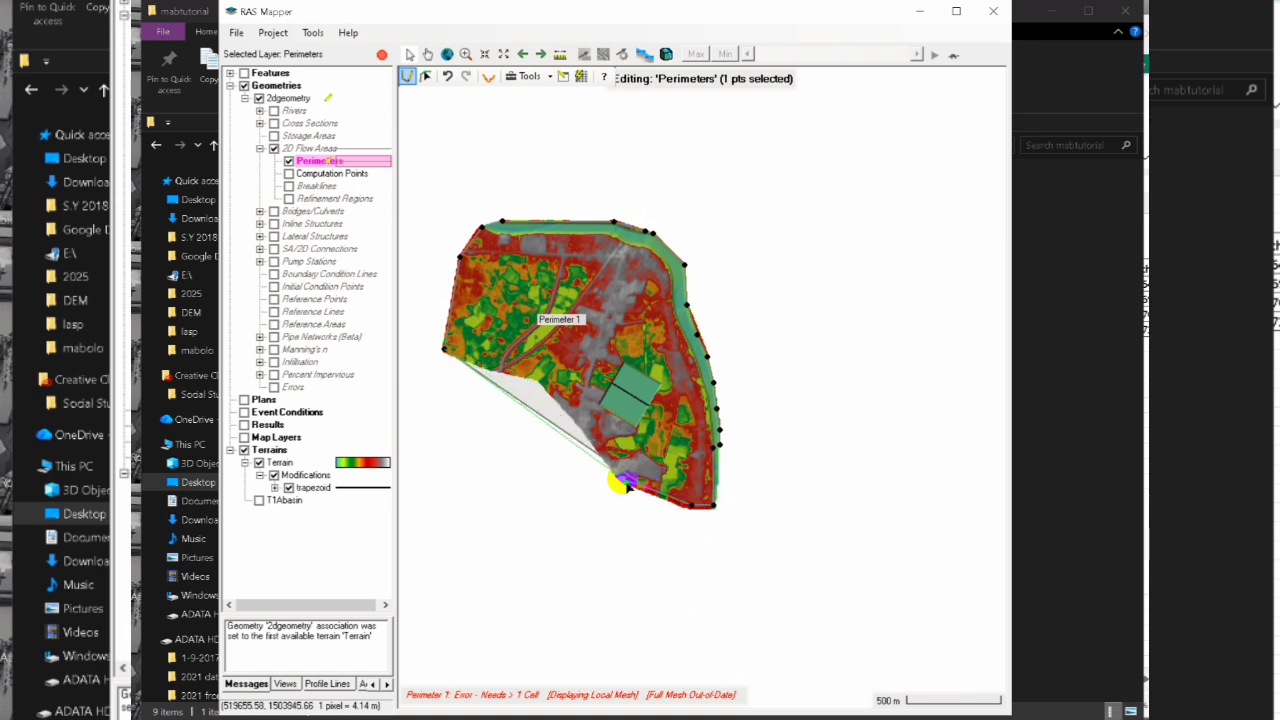
click(623, 482)
drag(548, 383, 502, 368)
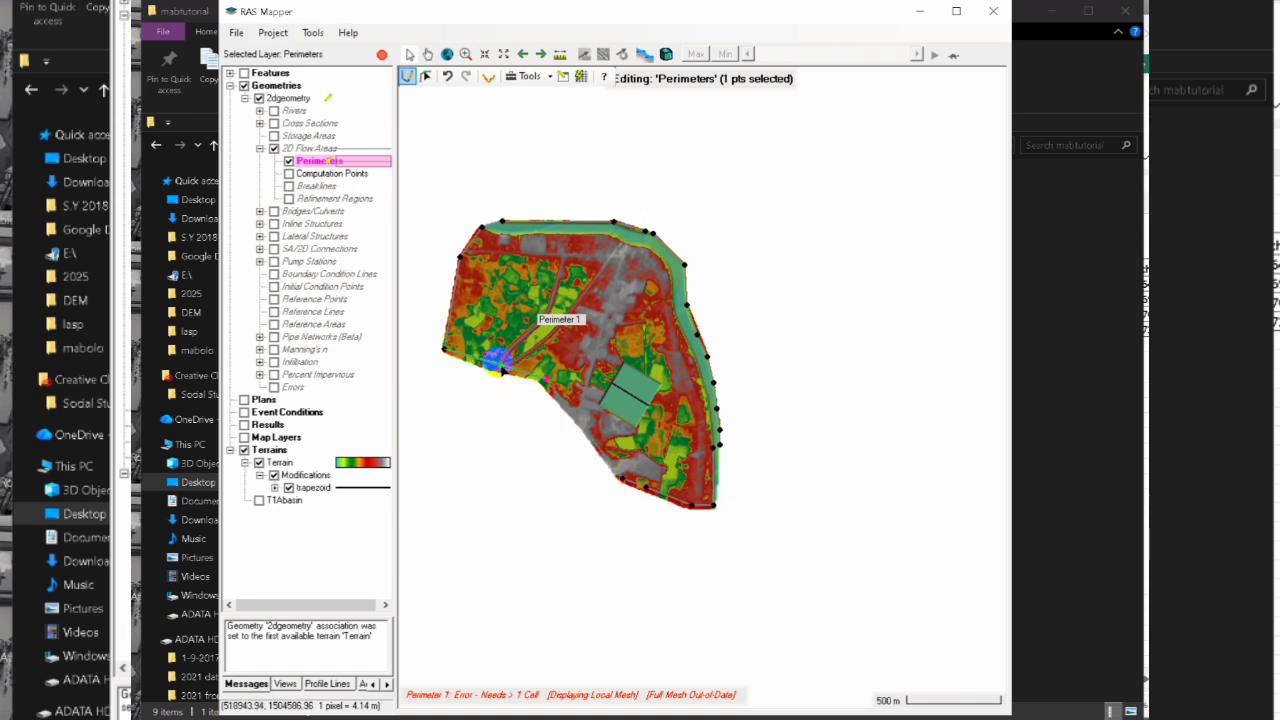
double_click(500, 372)
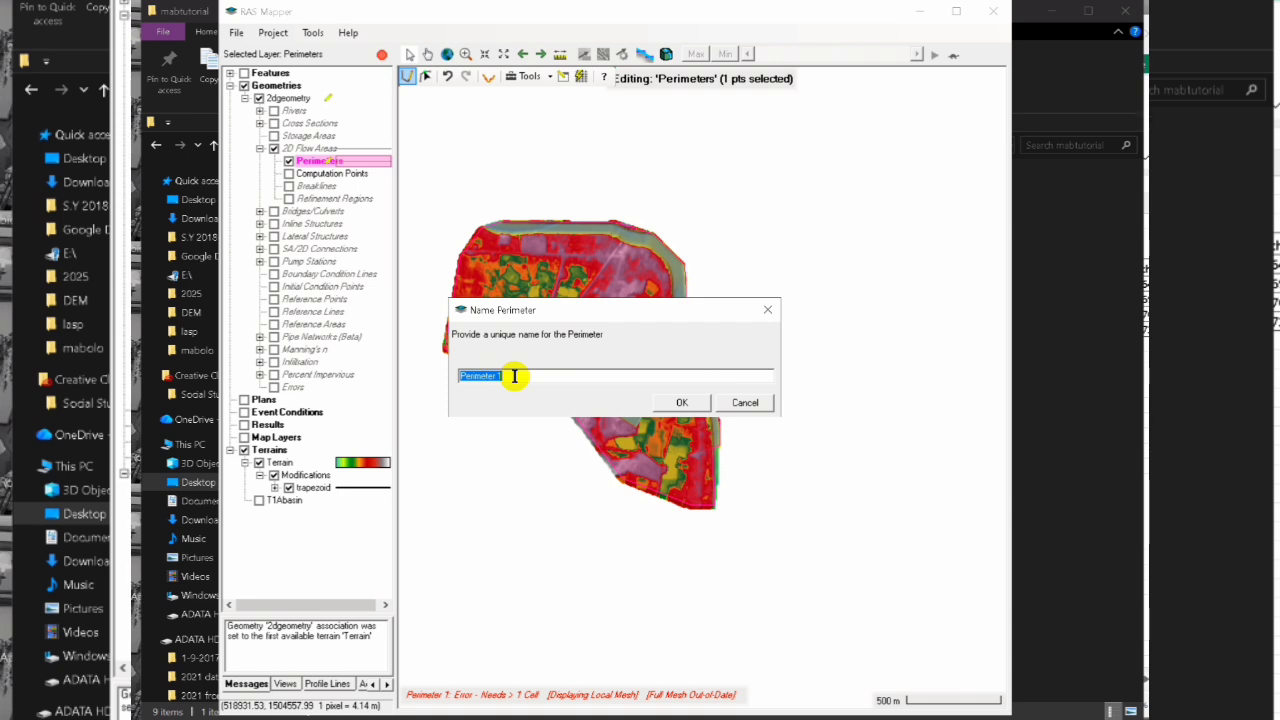
click(682, 402)
Generate computation points for 2darea at 20 m DX and DY spacing, and make Refinement Regions the layer being edited
double_click(552, 285)
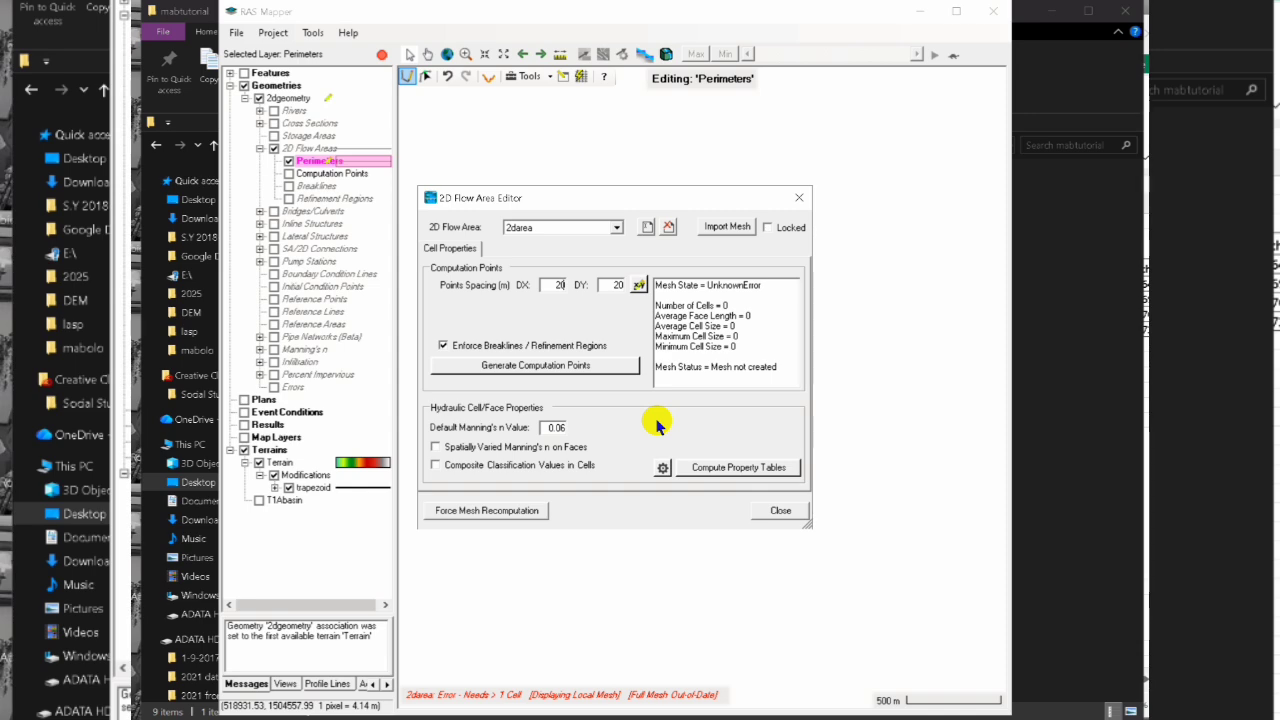
click(550, 366)
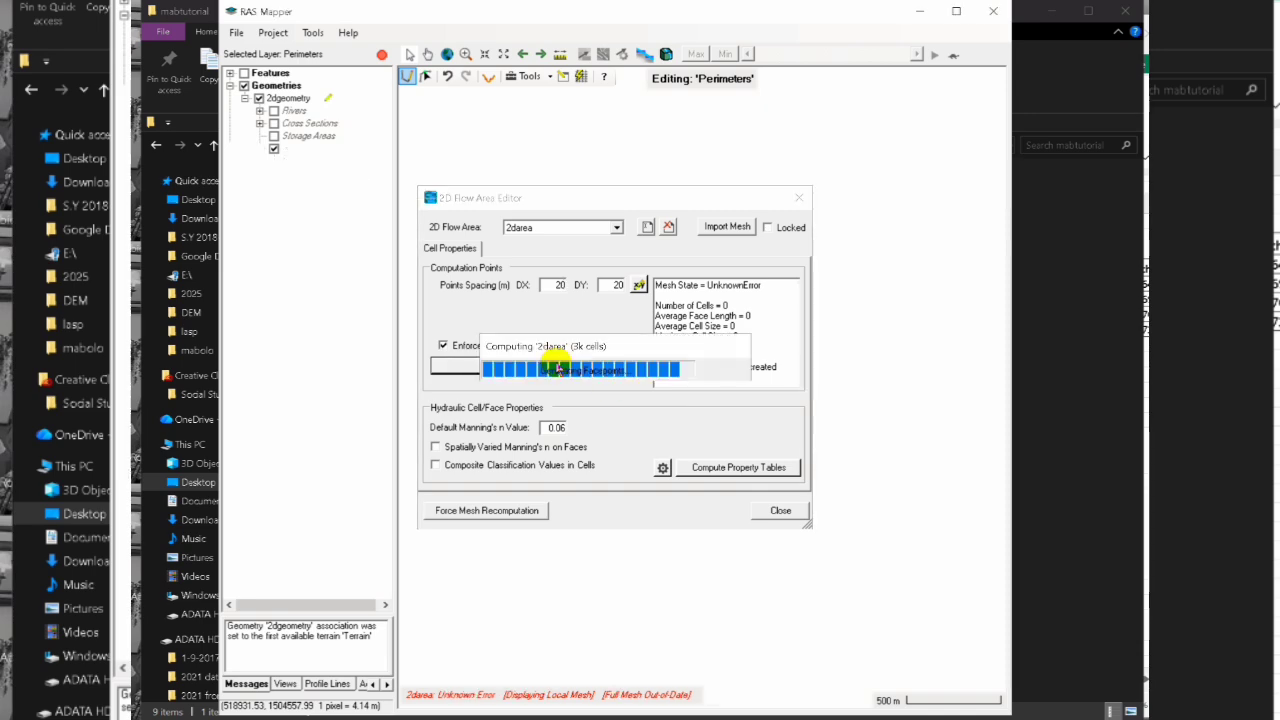
click(779, 510)
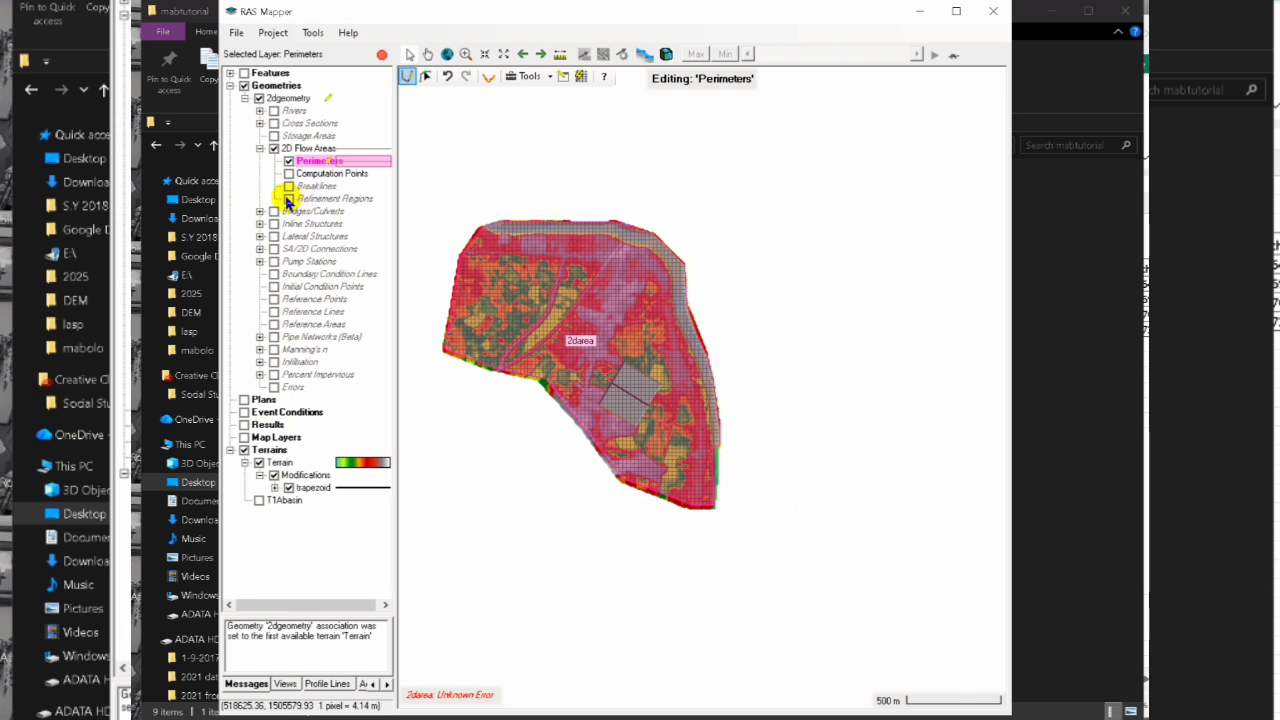
click(302, 199)
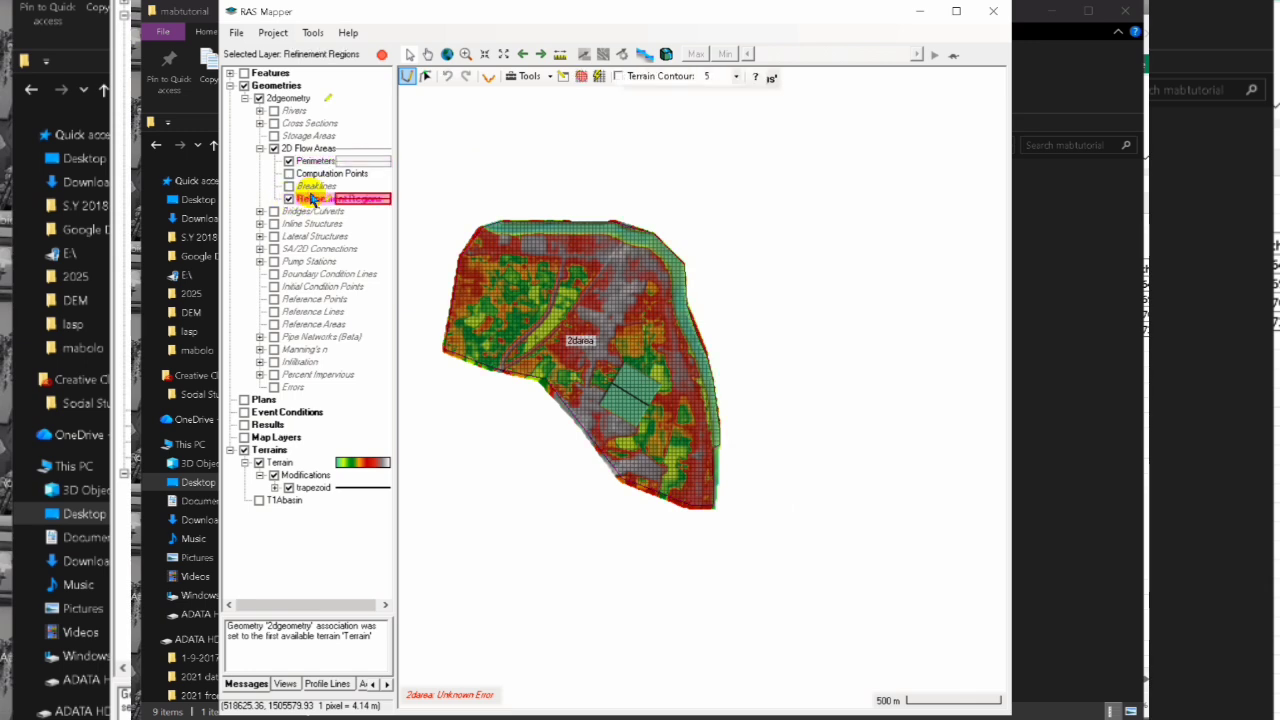
click(510, 226)
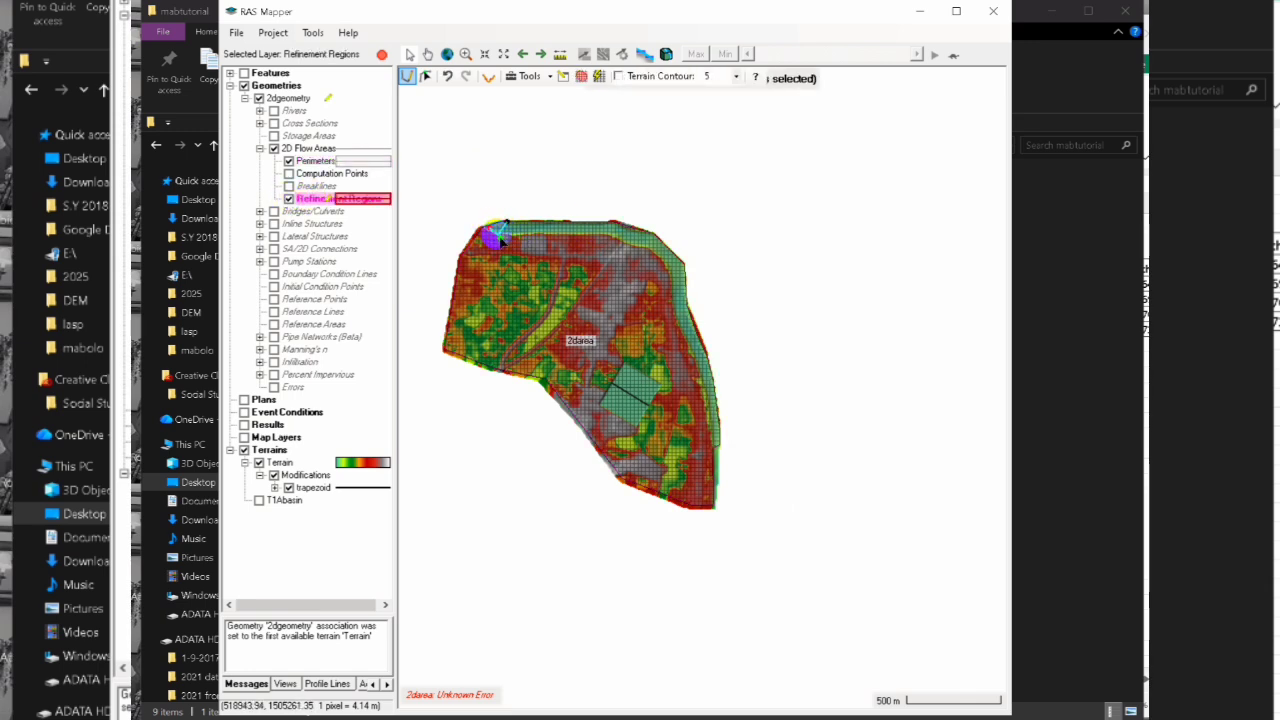
click(497, 234)
click(520, 235)
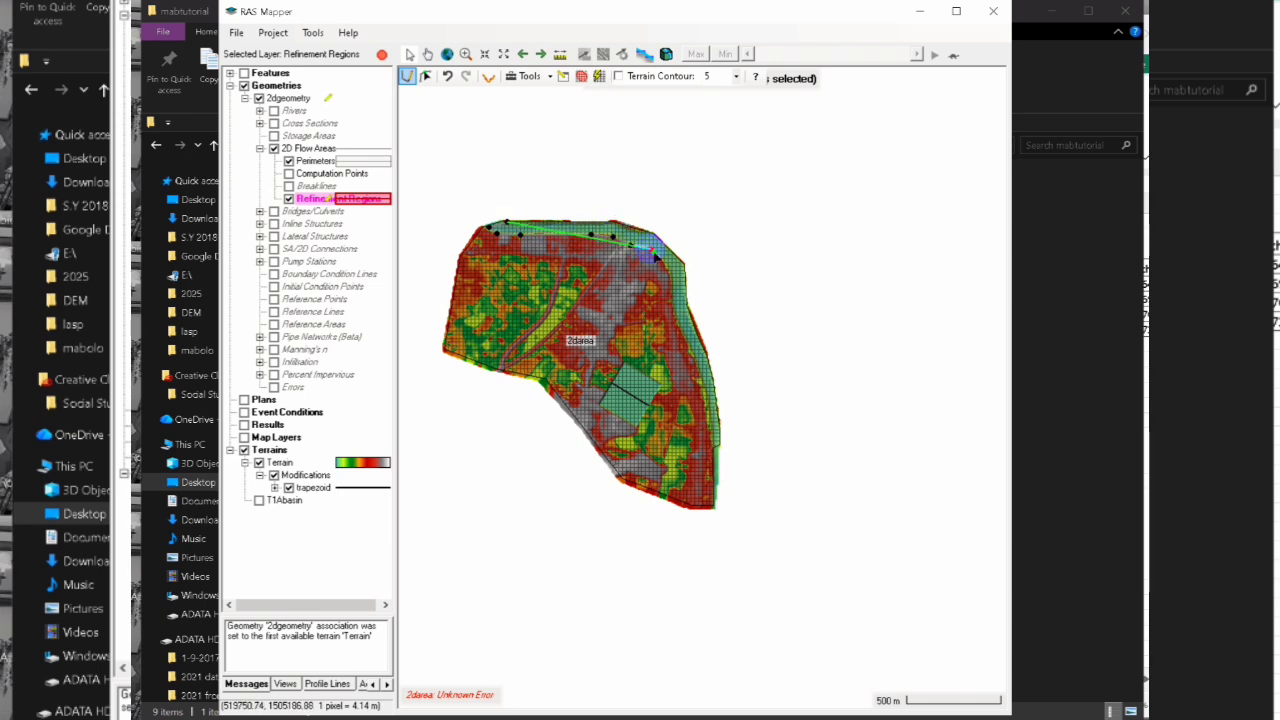
click(650, 249)
click(669, 271)
click(671, 297)
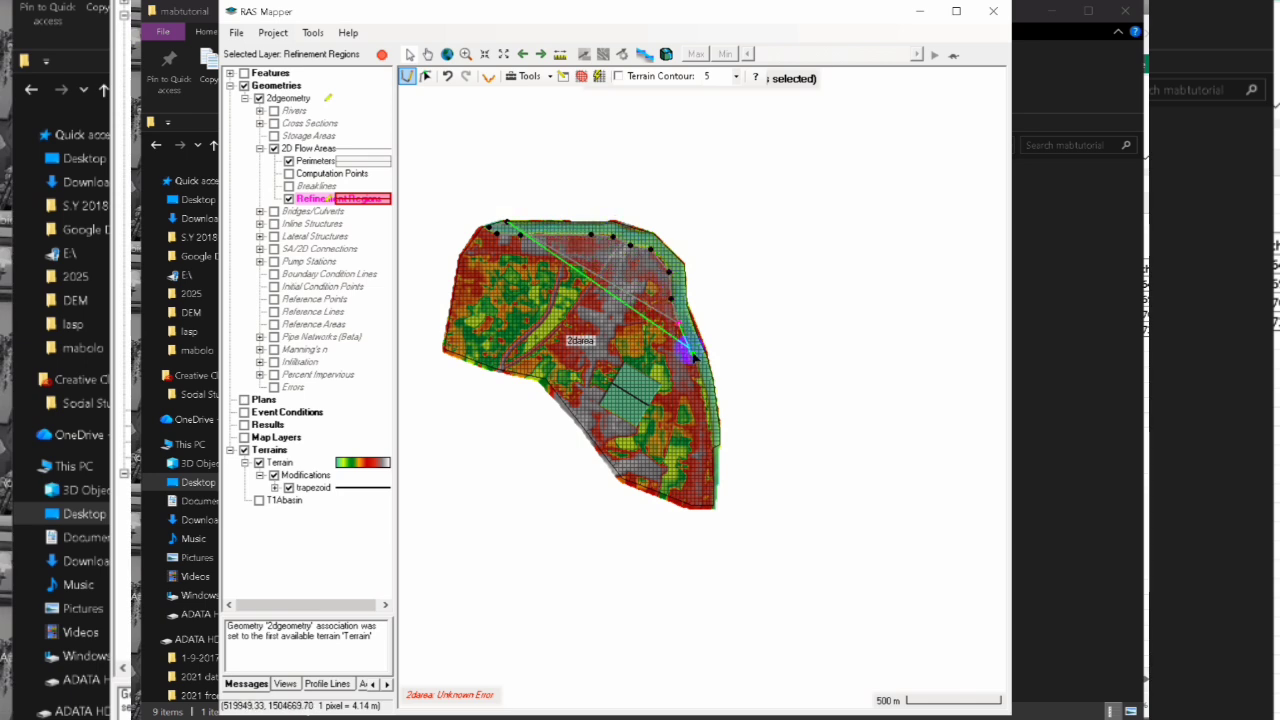
click(690, 352)
click(703, 398)
click(714, 446)
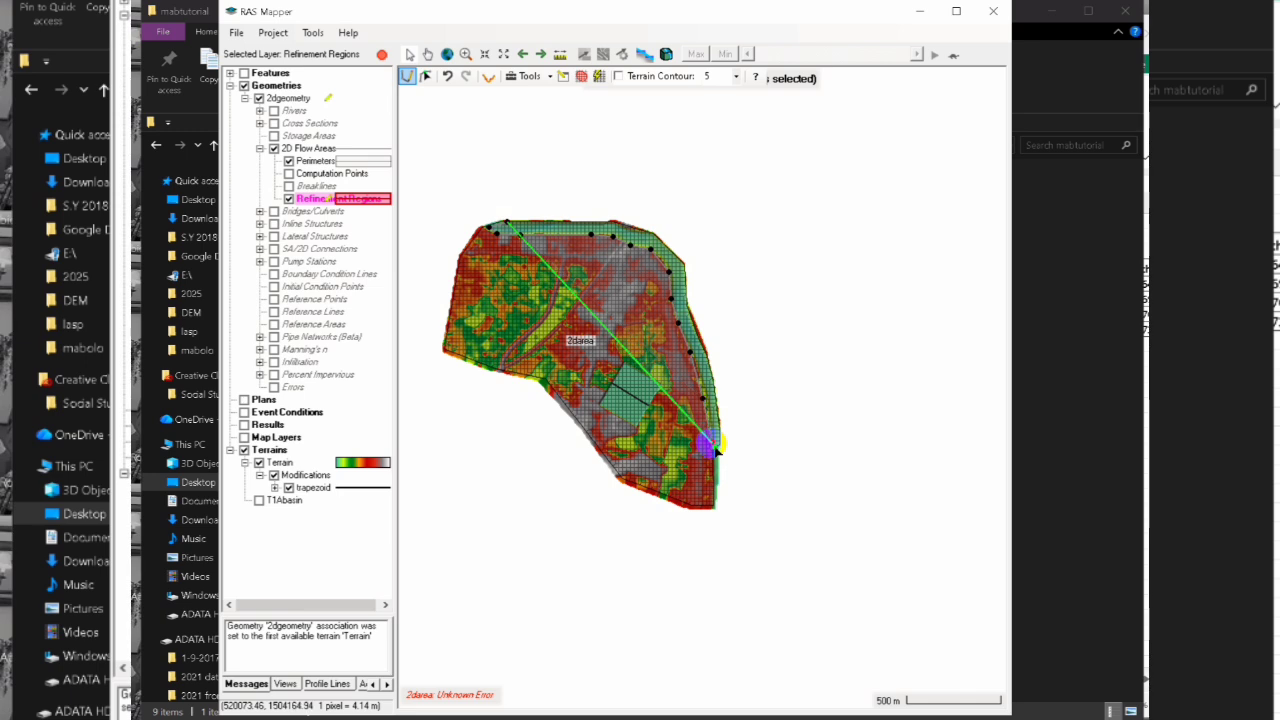
double_click(714, 446)
click(750, 402)
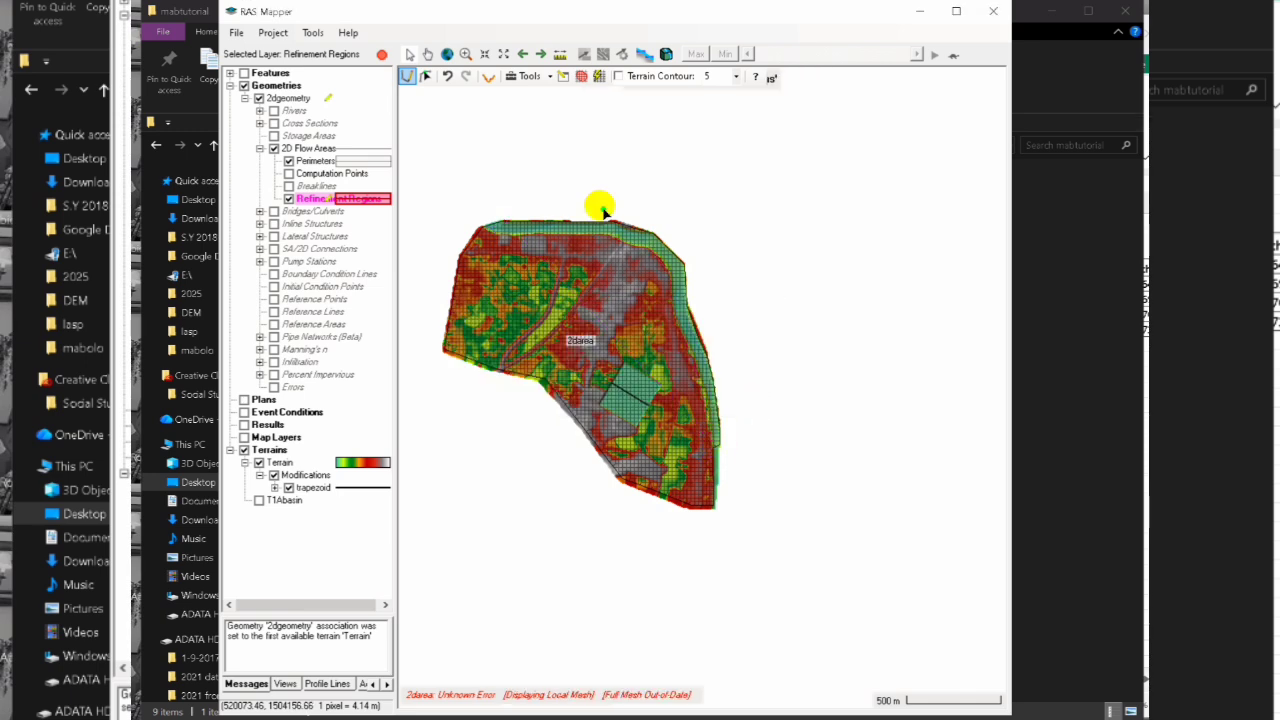
Draw the inner-bank side of a refinement region along the river, from the northwestern end around to the southeastern reach
click(488, 234)
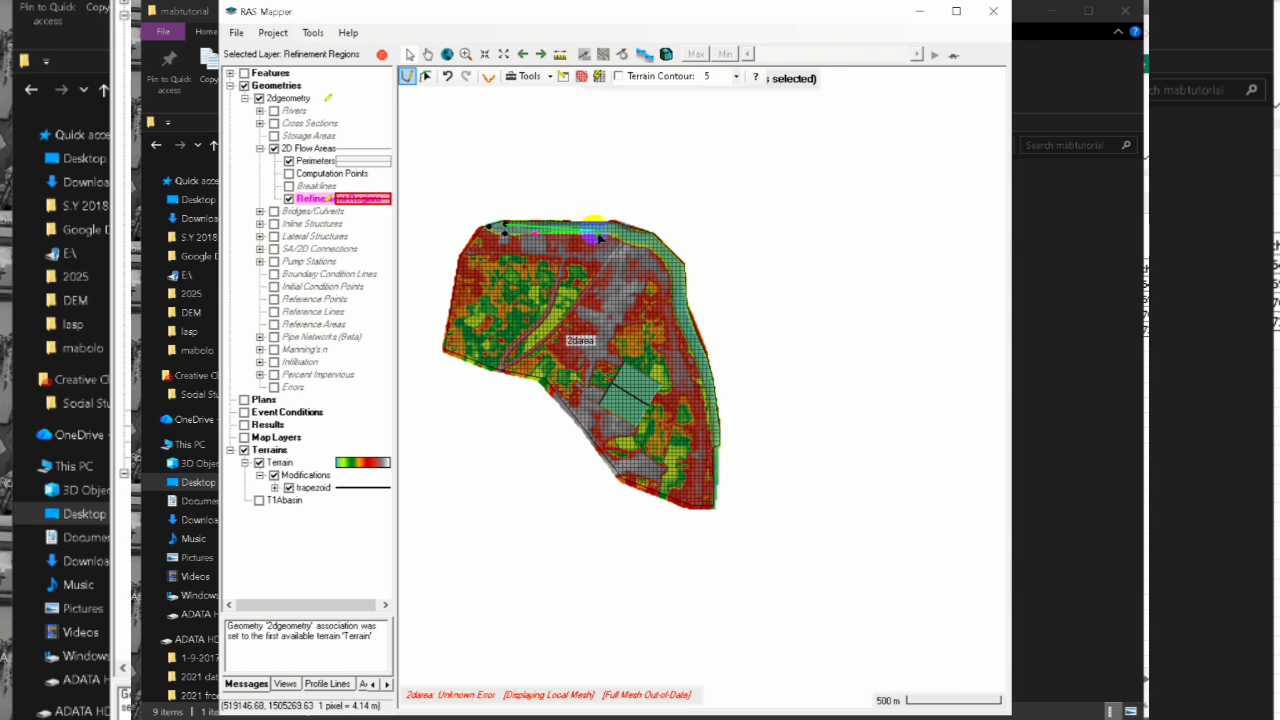
click(670, 288)
click(673, 316)
click(687, 345)
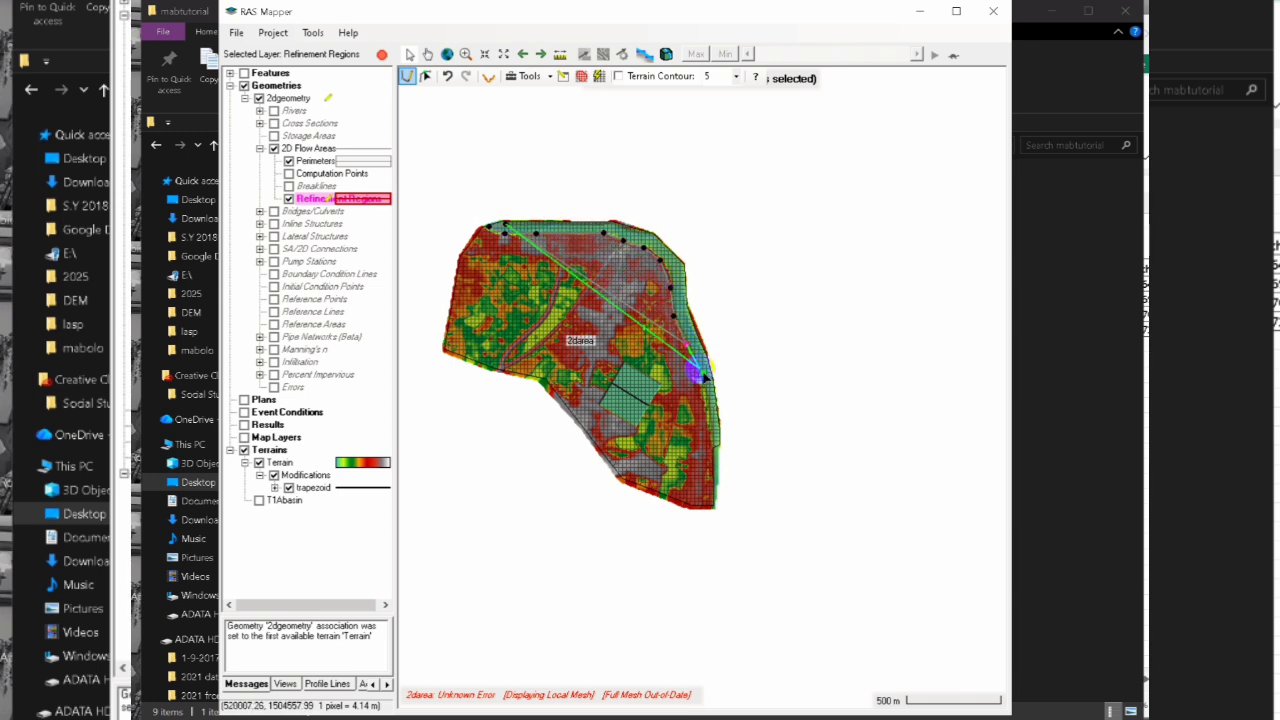
click(701, 380)
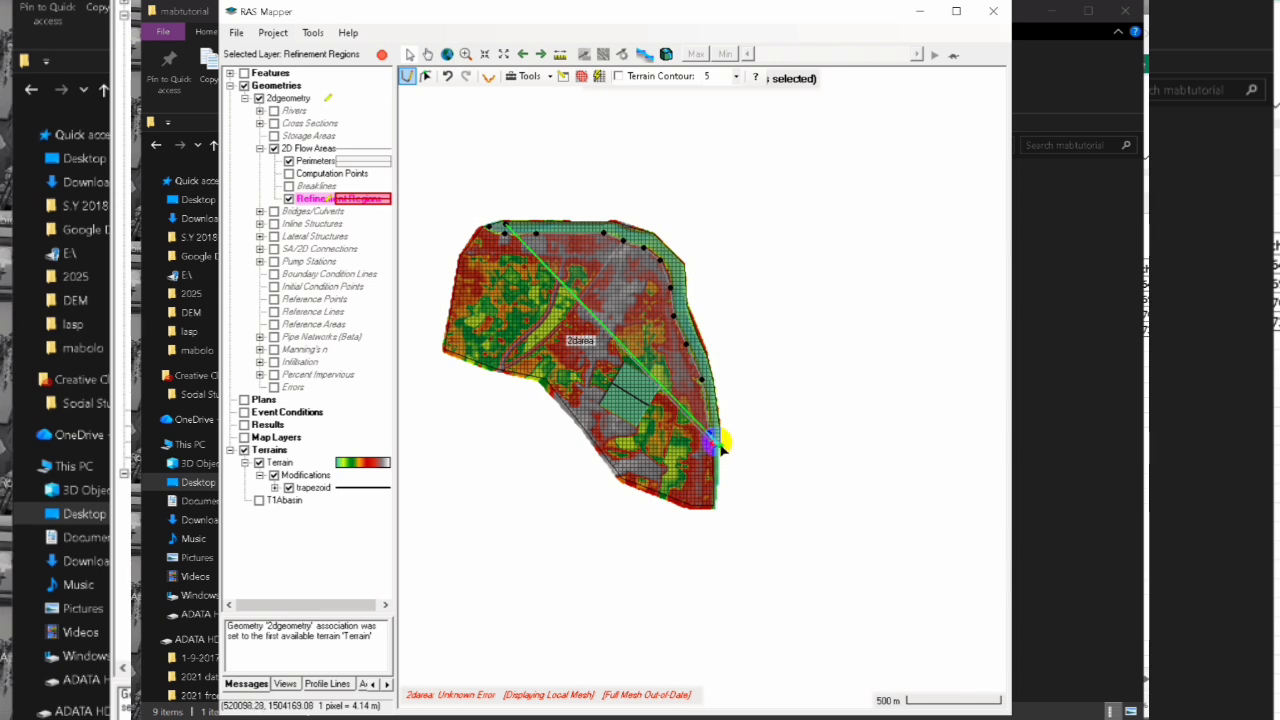
click(718, 442)
Complete the refinement region along the river's outer bank back to its northwestern end and name it refinement
click(714, 410)
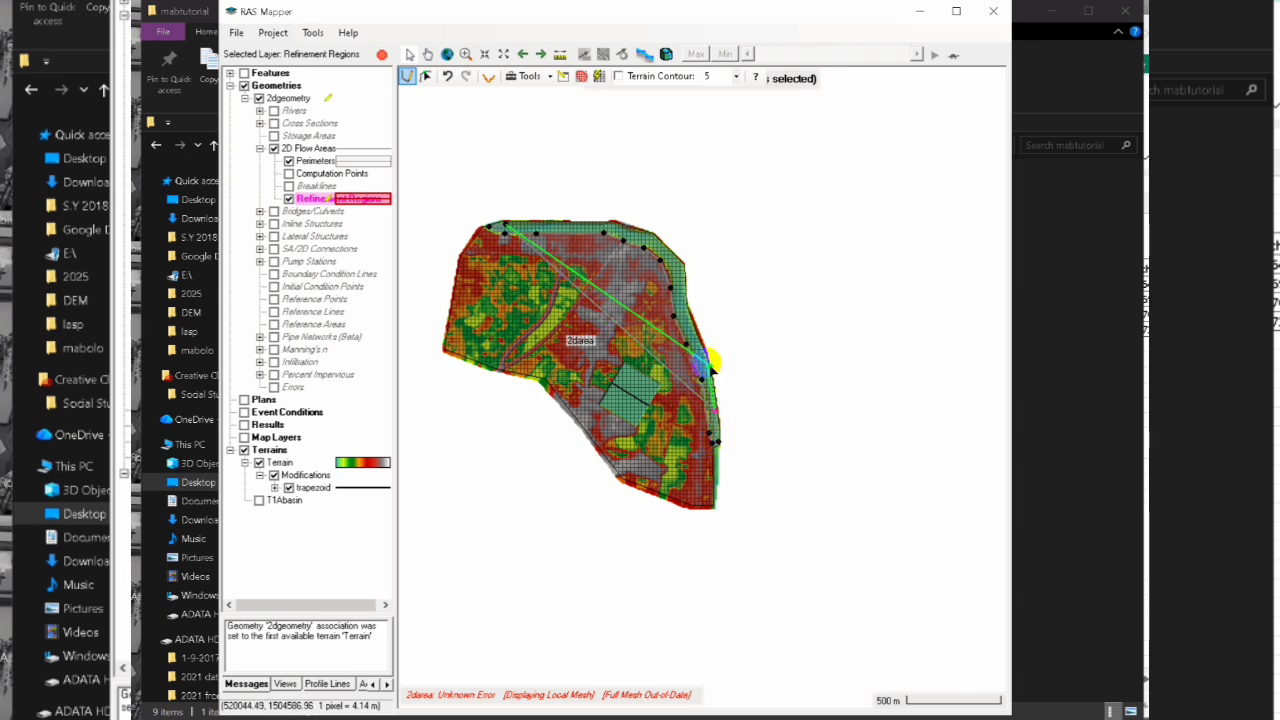
click(708, 362)
click(690, 326)
click(684, 306)
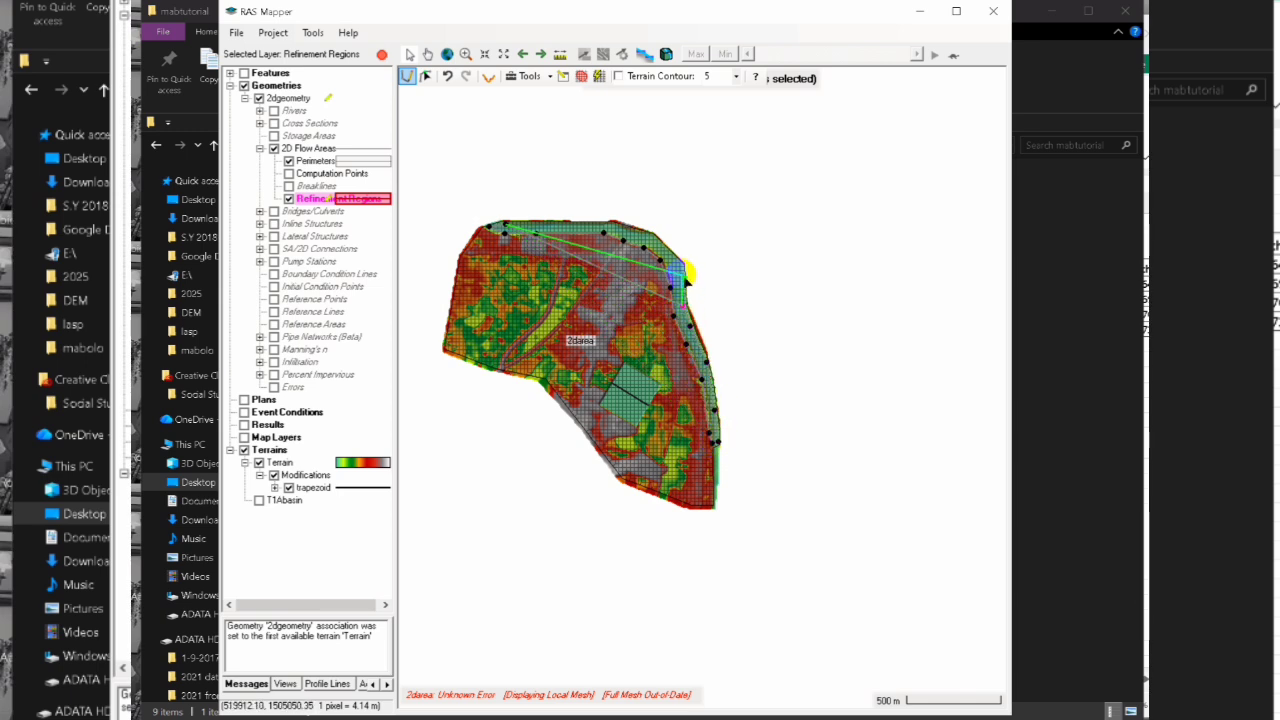
click(682, 266)
click(652, 235)
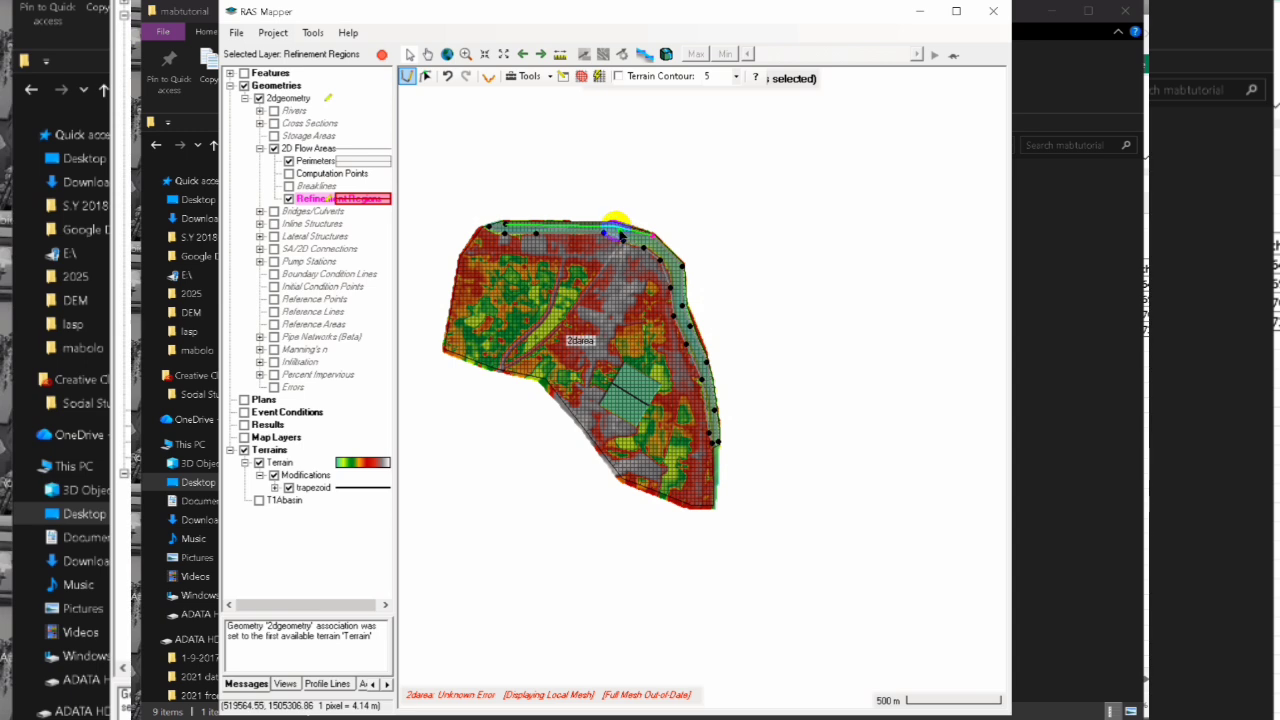
click(617, 226)
double_click(567, 230)
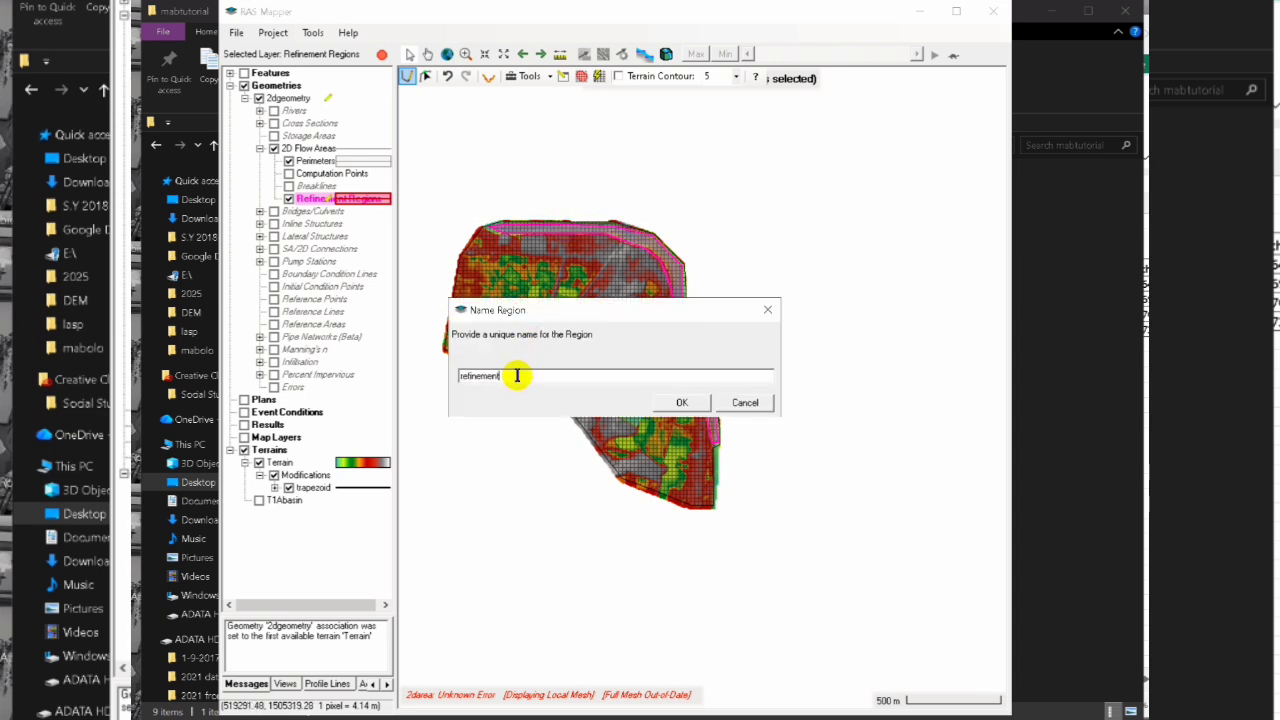
text(refinement)
click(681, 402)
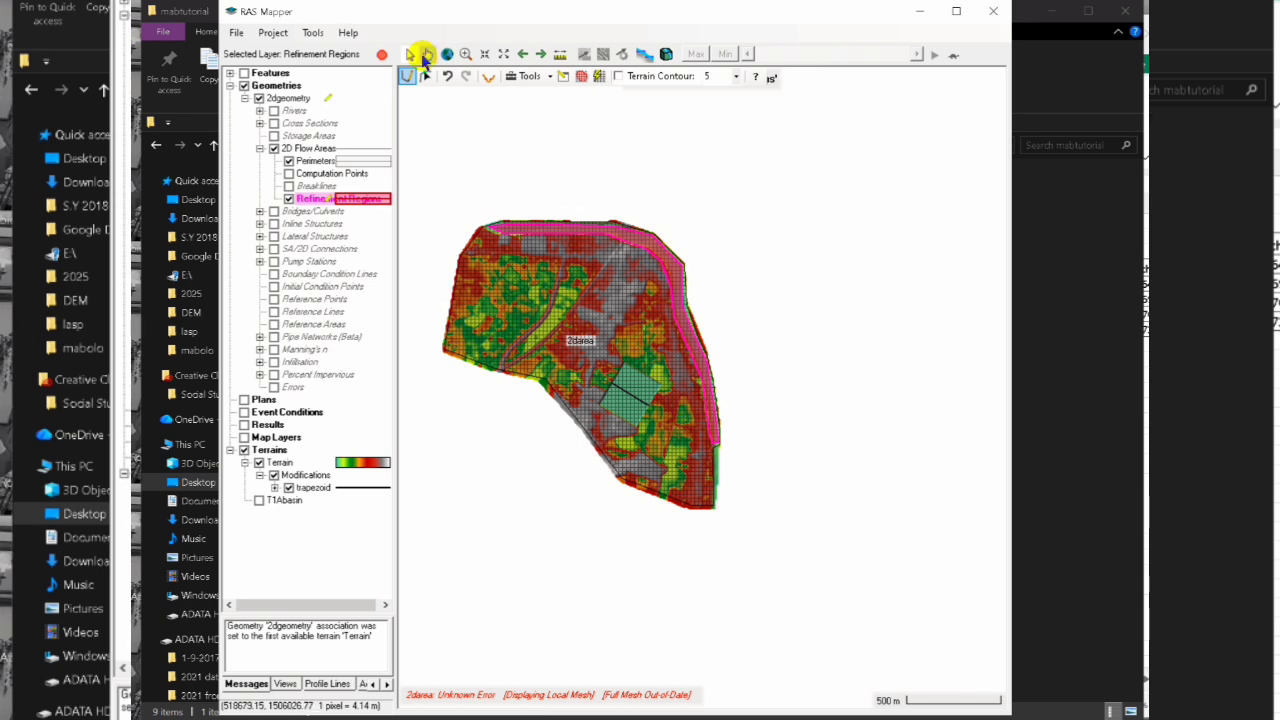
Enable Generate as Hexagon for 2darea in the attribute table of the Perimeters layer
click(582, 77)
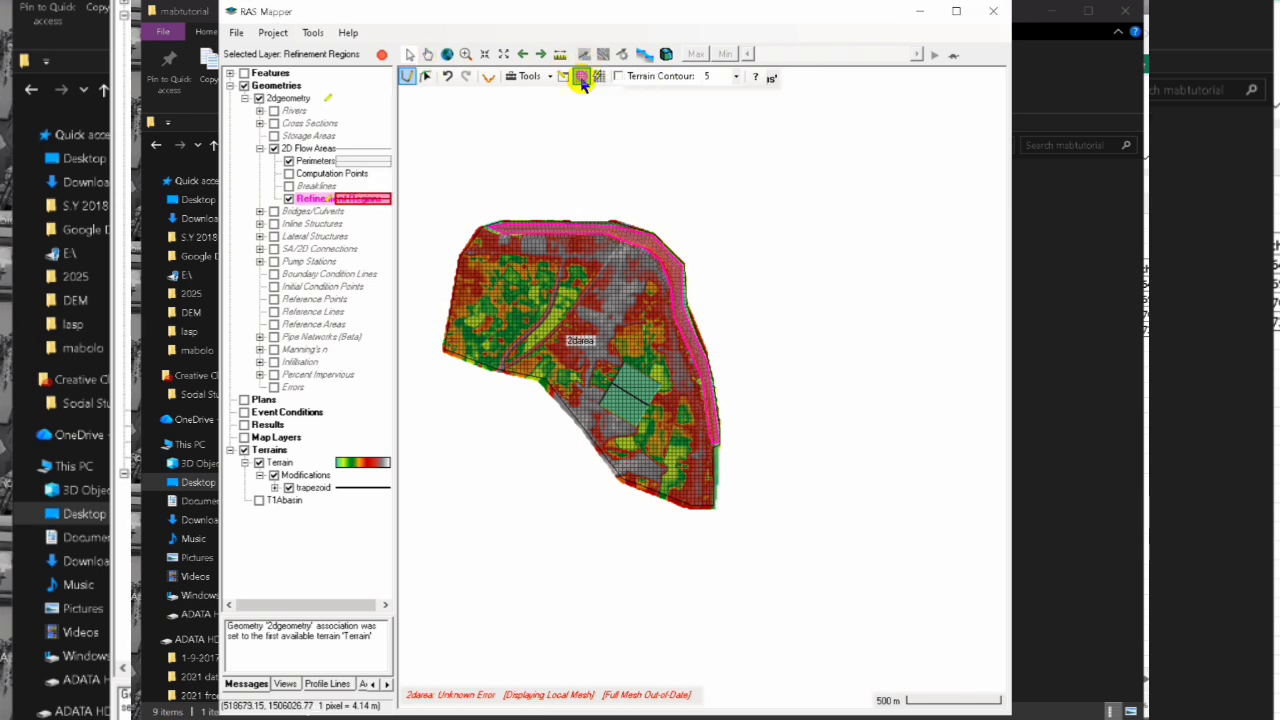
click(316, 161)
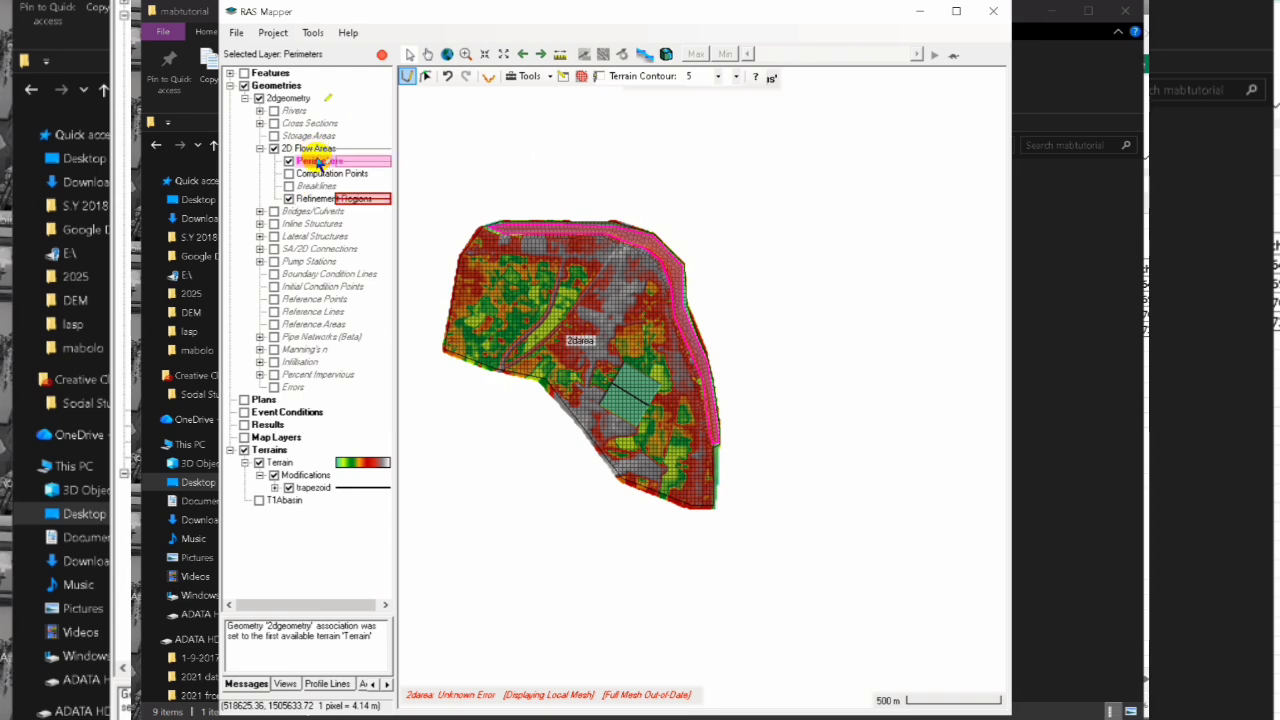
right_click(316, 161)
click(382, 168)
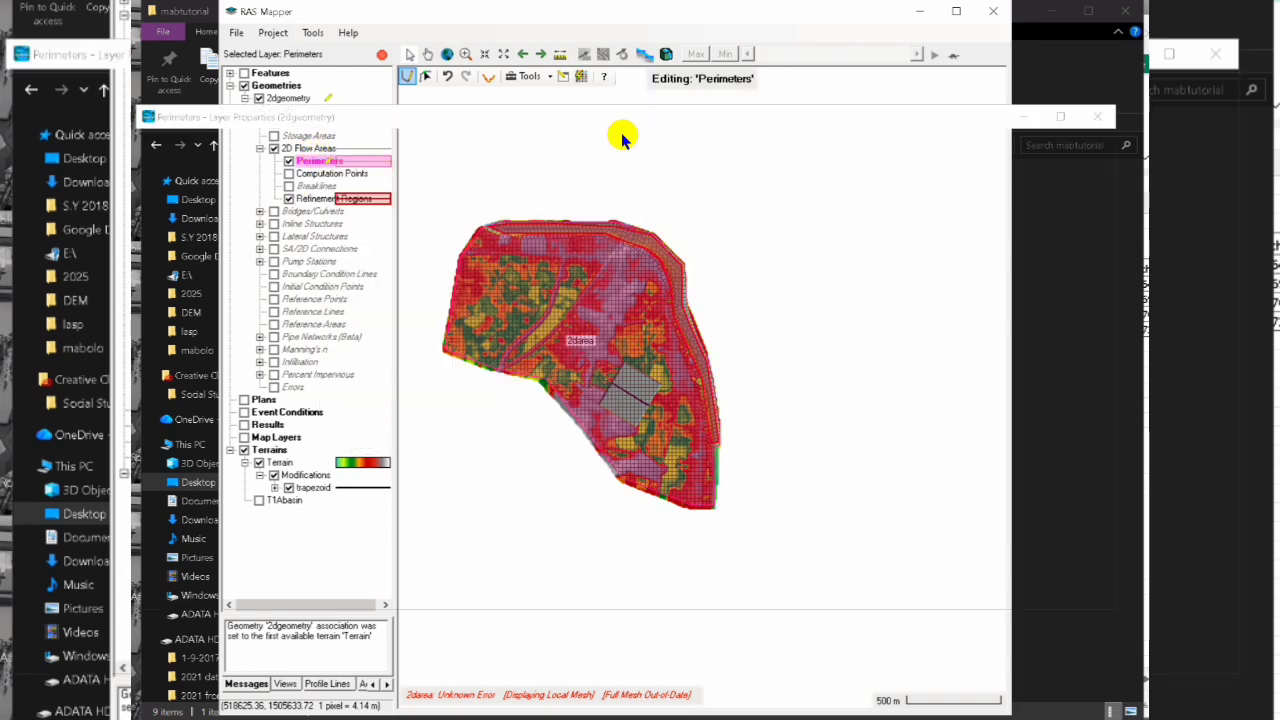
click(272, 137)
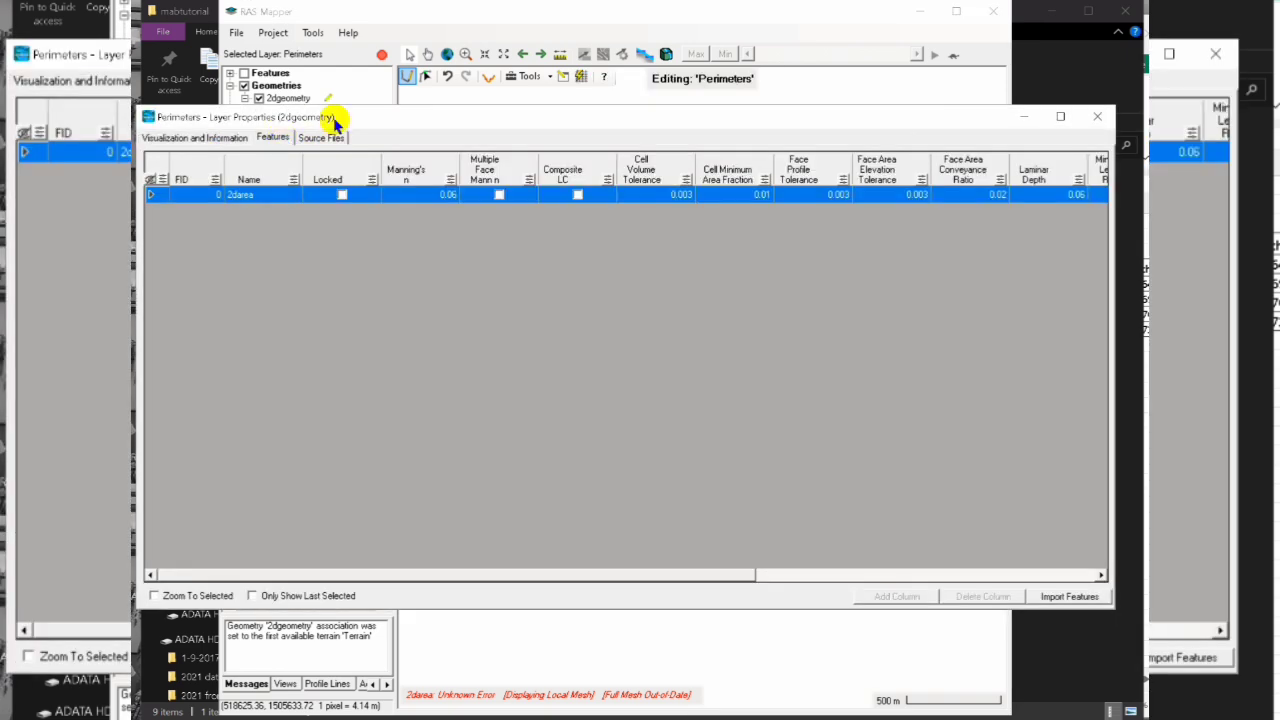
drag(720, 575, 1078, 573)
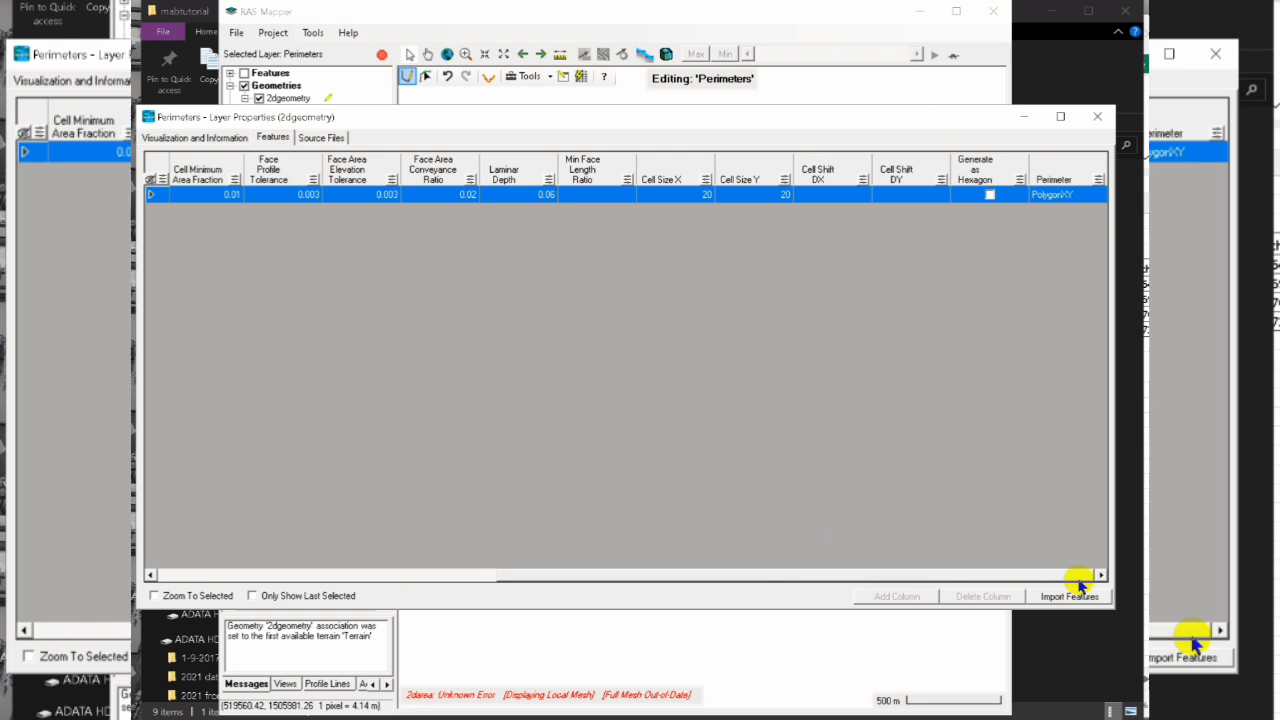
click(989, 194)
click(1097, 116)
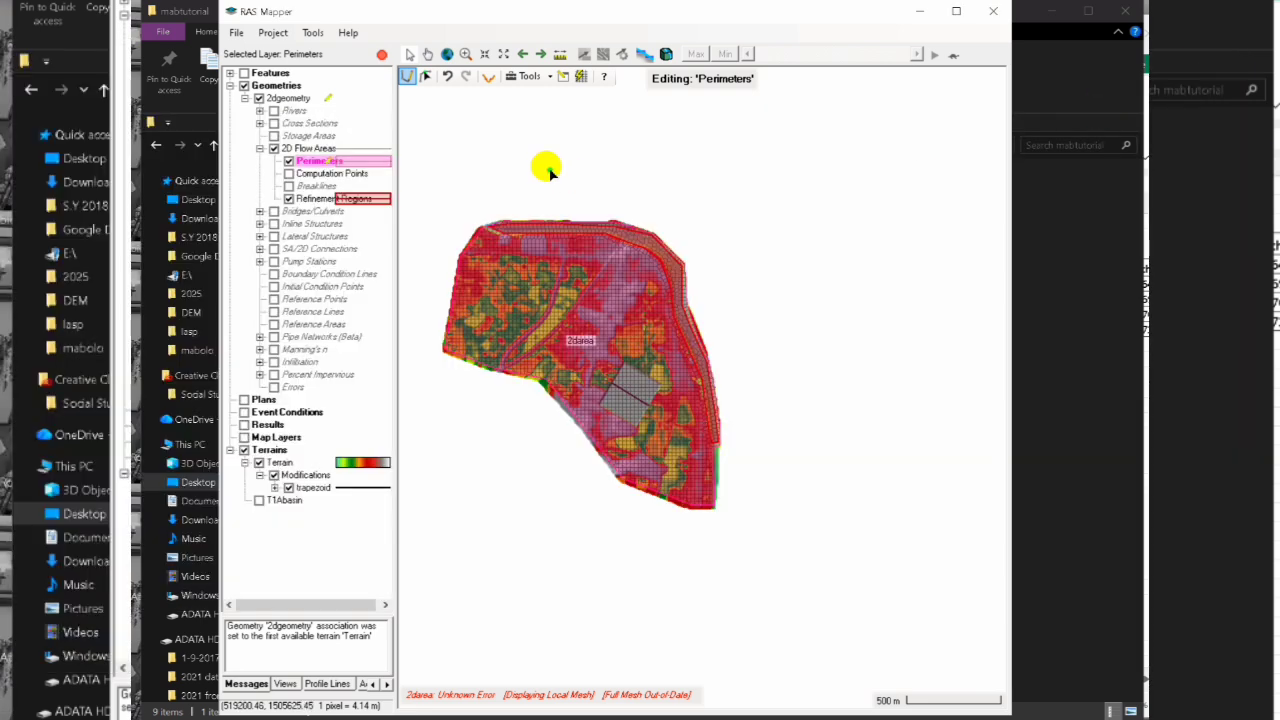
Regenerate the computation points for 2darea in the 2D Flow Area Editor
click(564, 77)
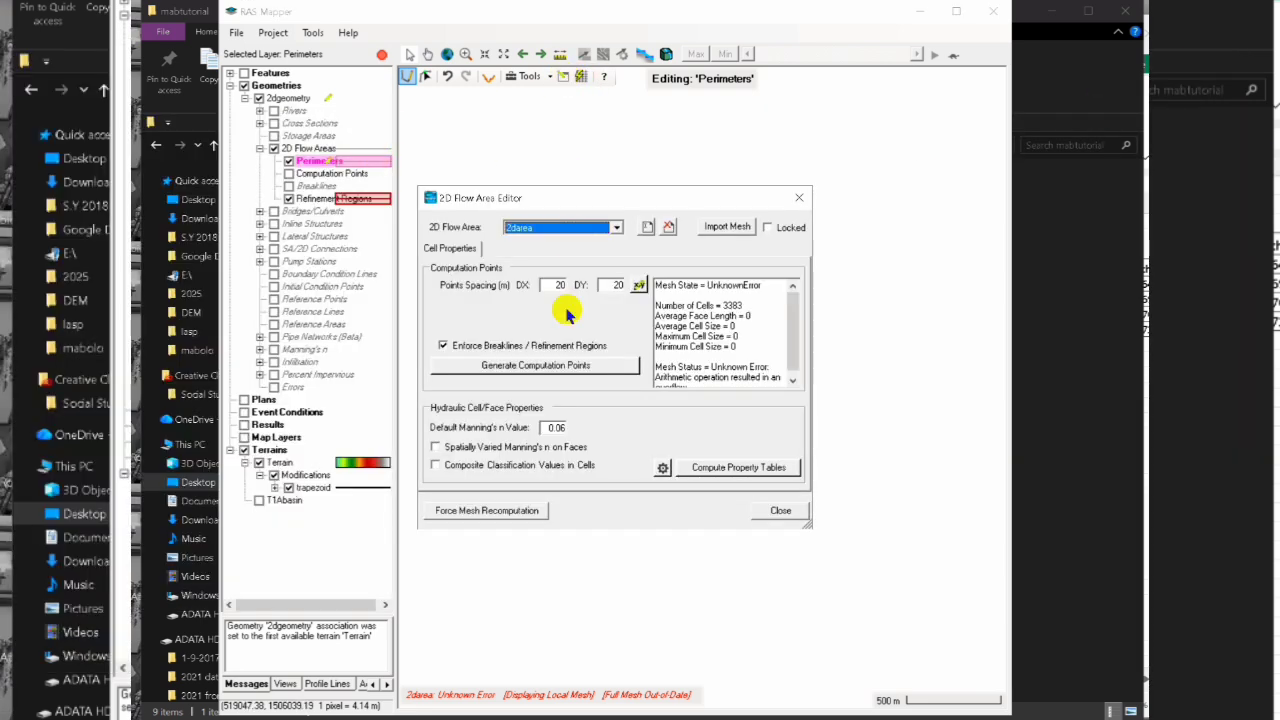
click(535, 365)
click(857, 437)
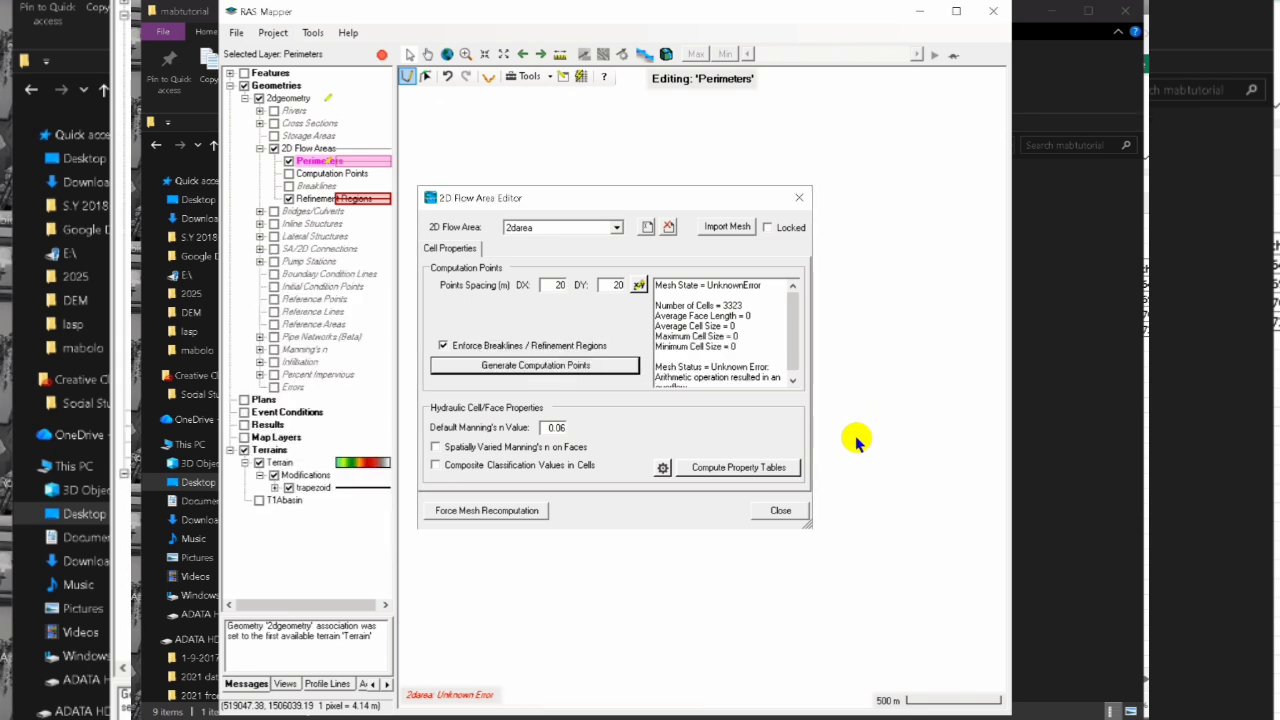
click(779, 511)
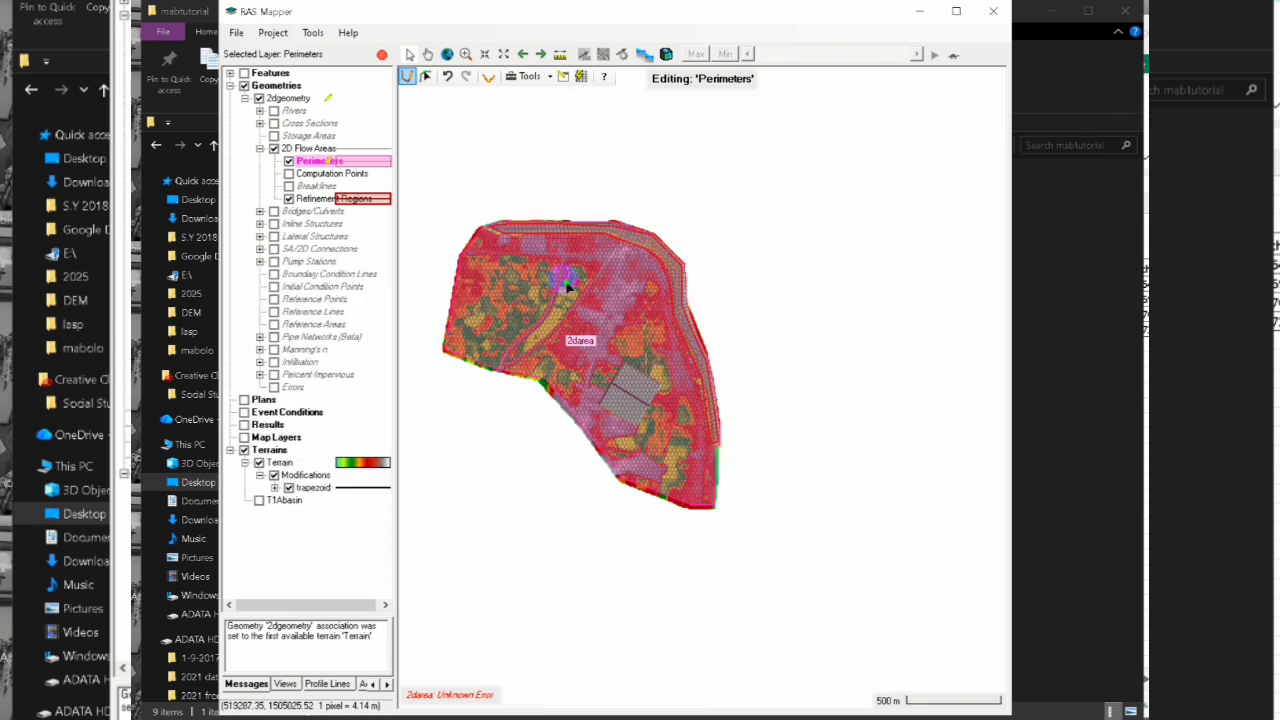
Draw a boundary condition line across the river just outside the mesh's southeastern end and name it inflowhydrograph
click(259, 149)
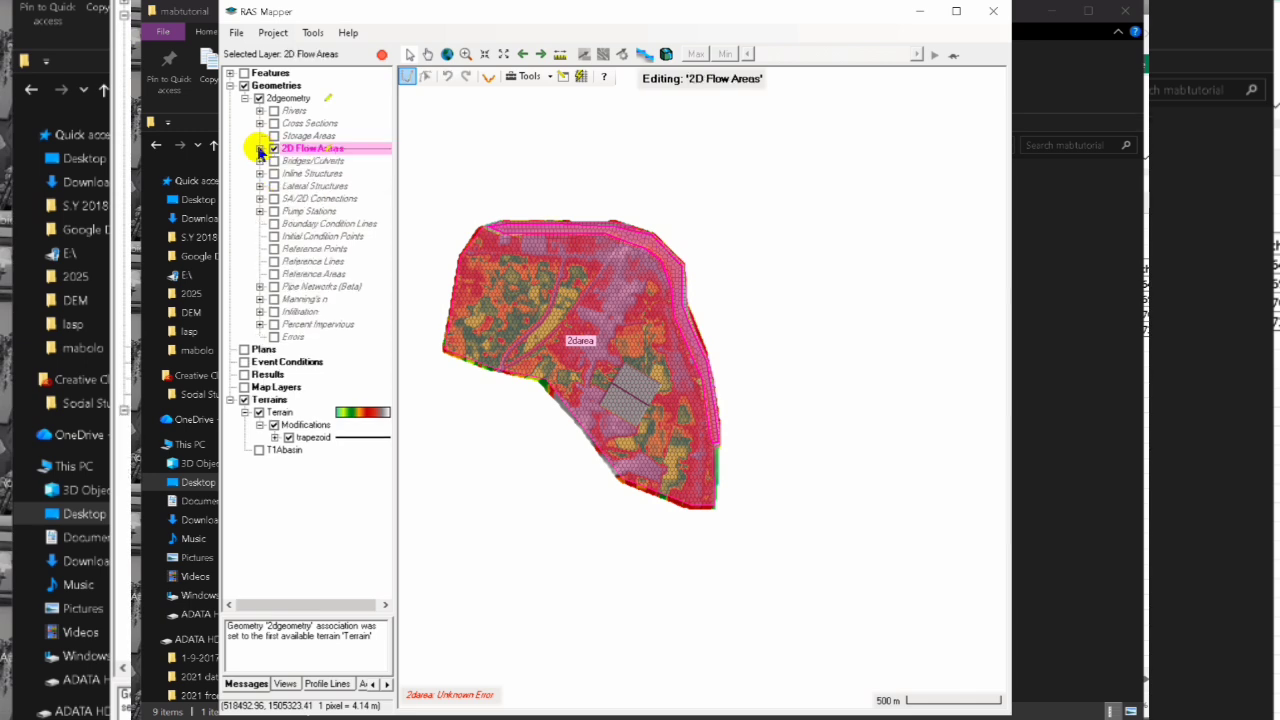
click(288, 224)
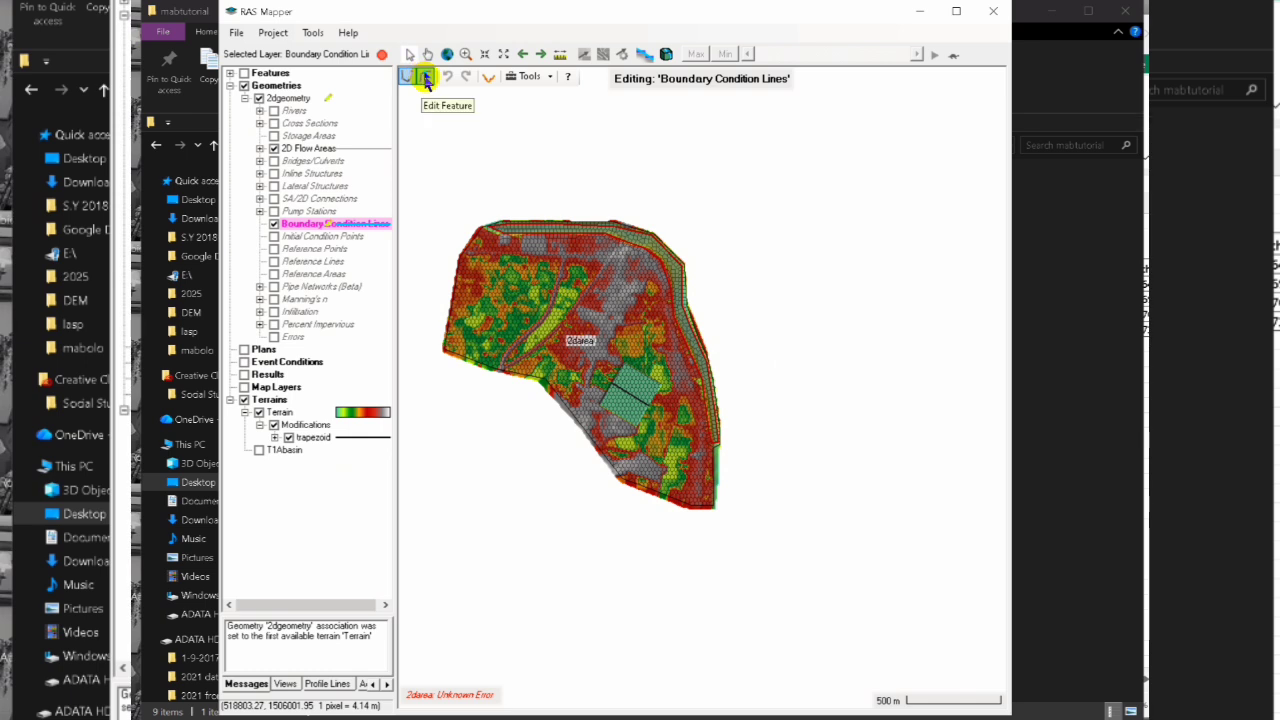
click(465, 54)
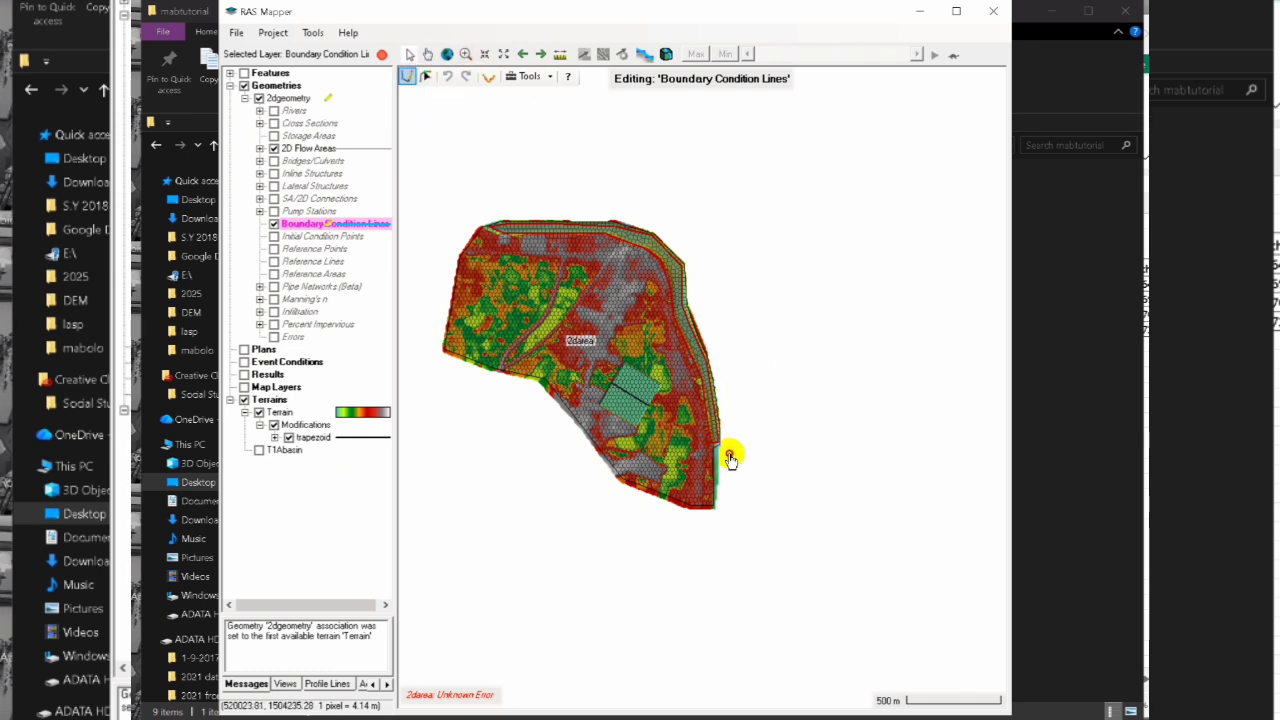
click(703, 434)
drag(699, 430, 752, 463)
key(Escape)
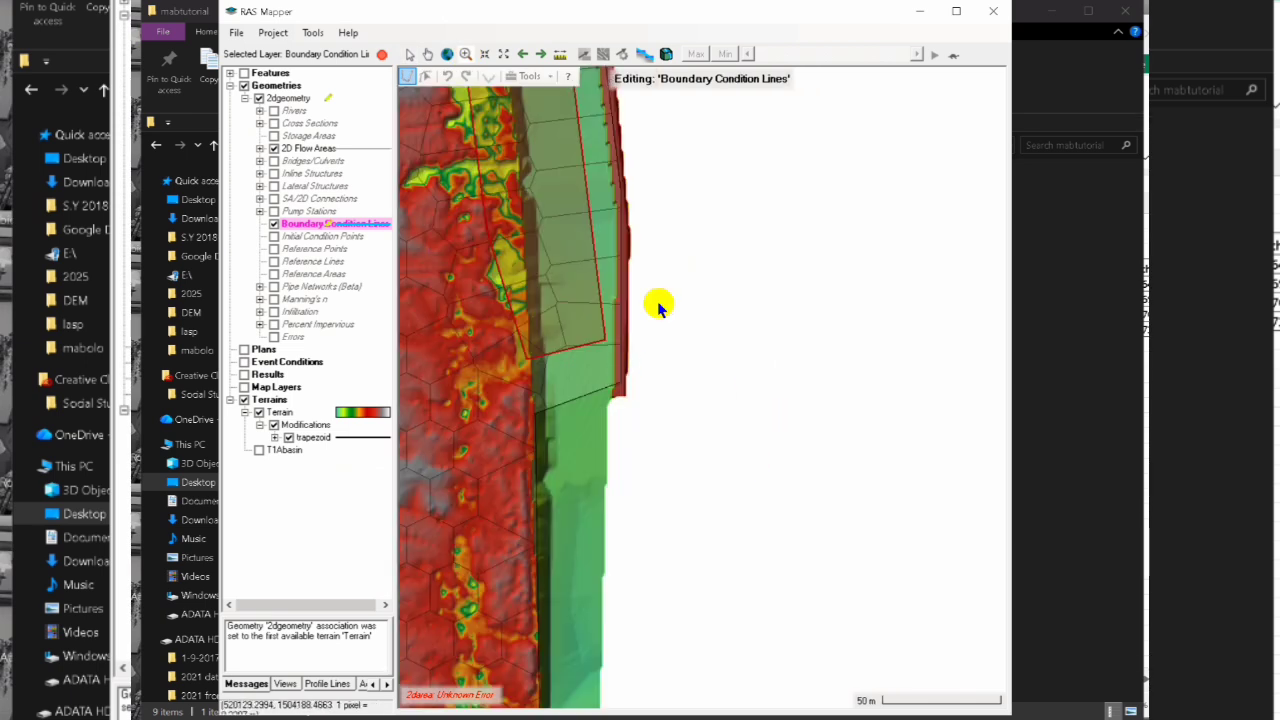
click(409, 79)
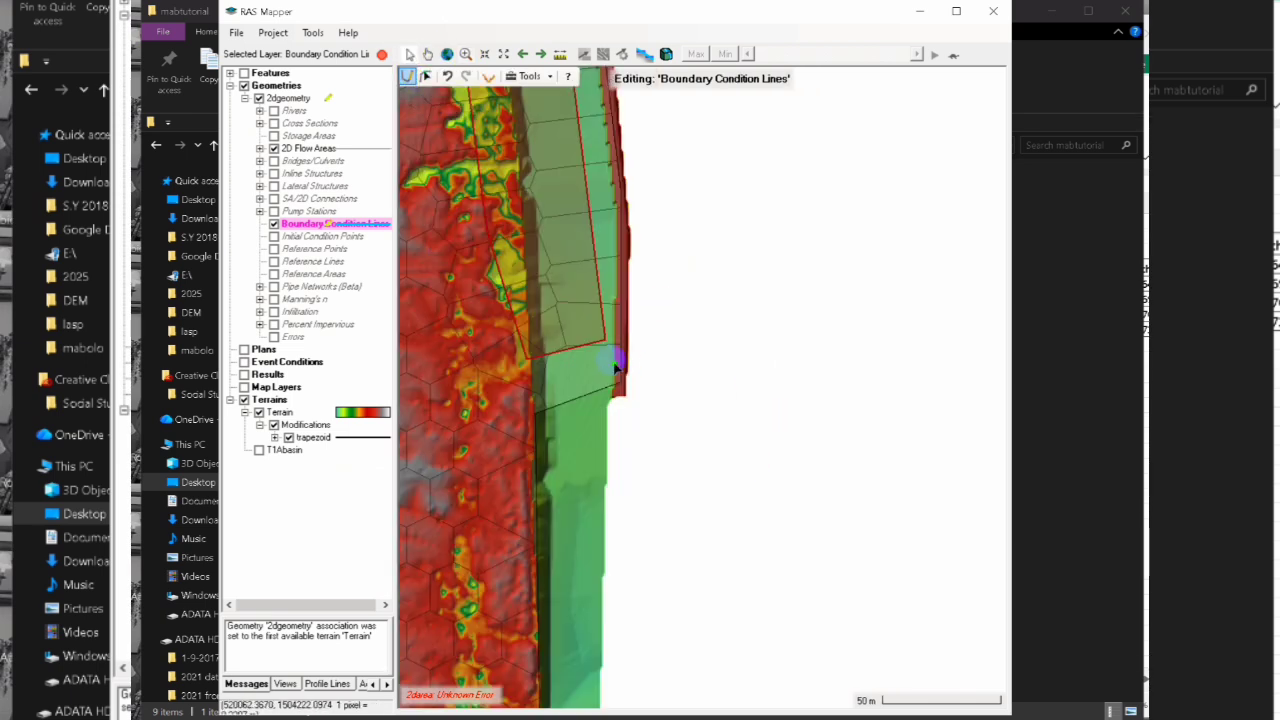
click(556, 413)
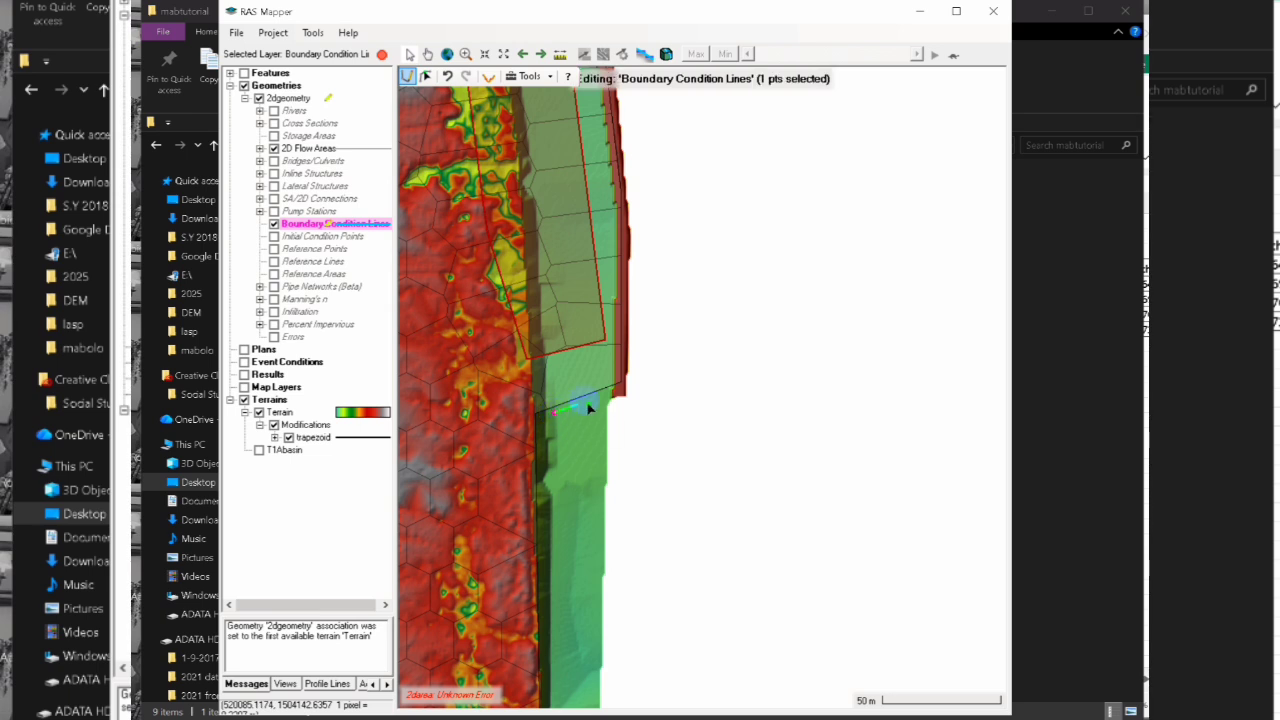
double_click(615, 397)
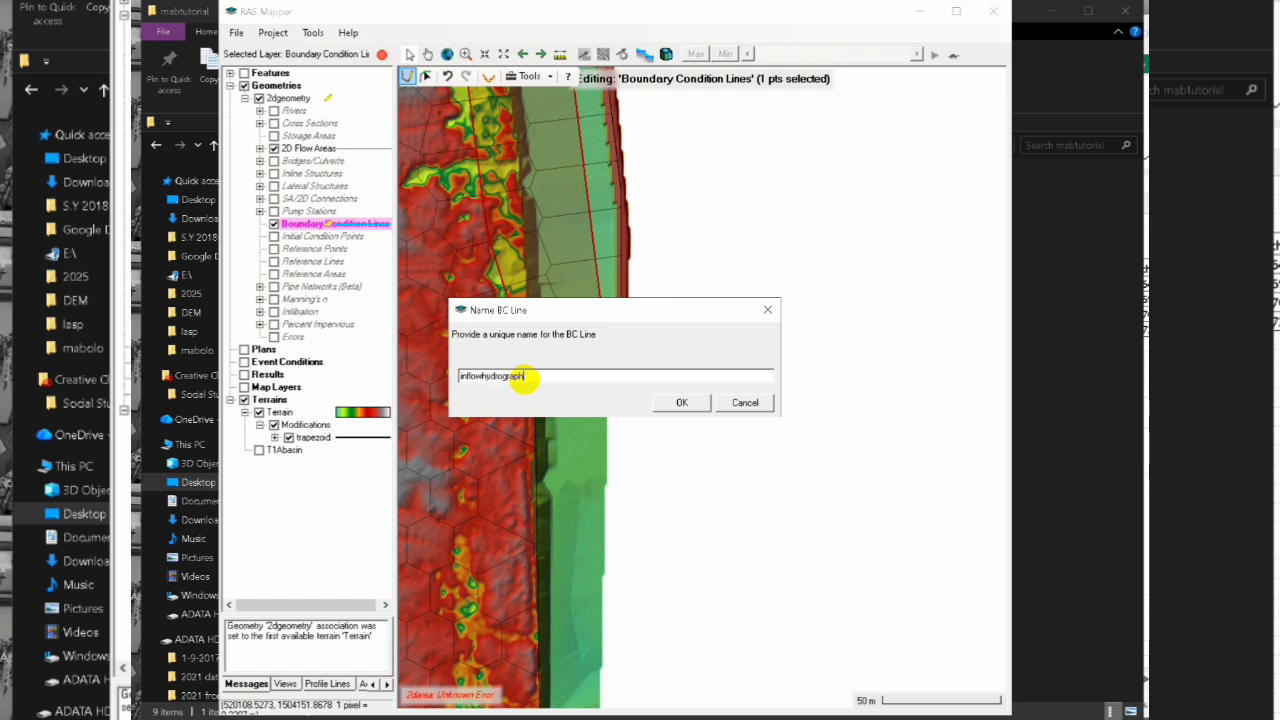
click(689, 403)
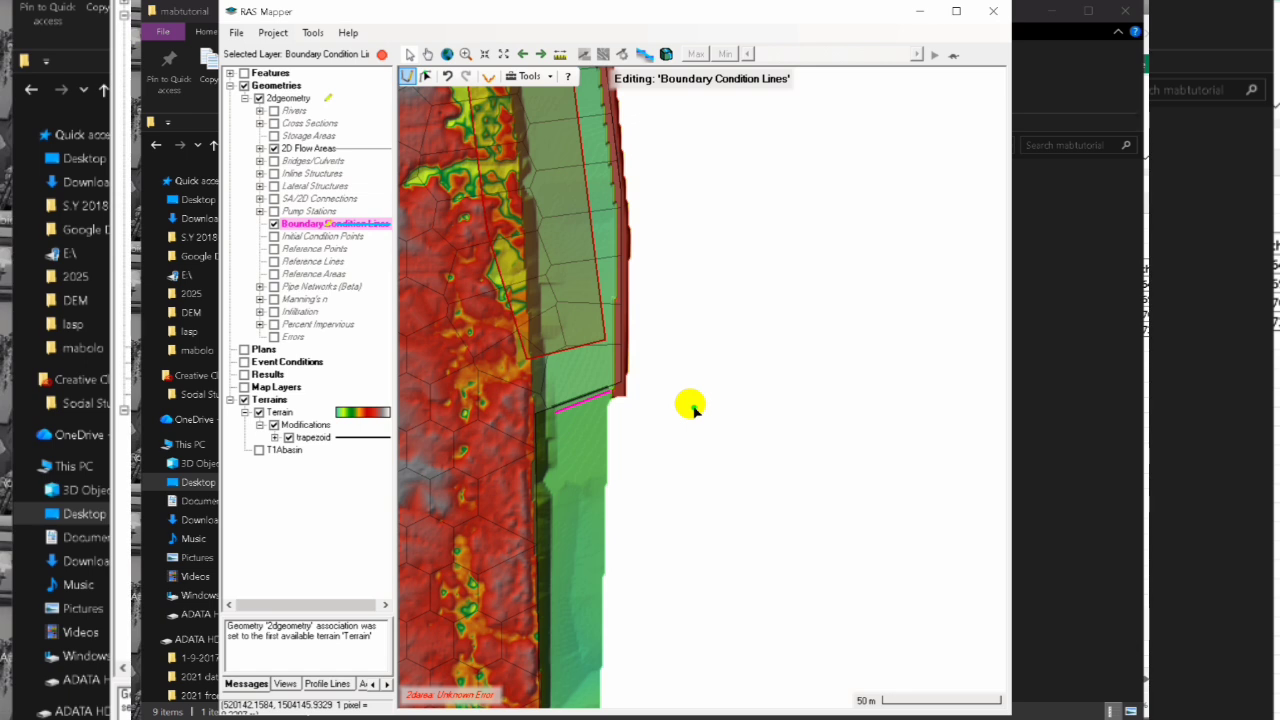
Start a second boundary condition line outside the mesh just above the inflow line and run it north along the outer bank
click(628, 343)
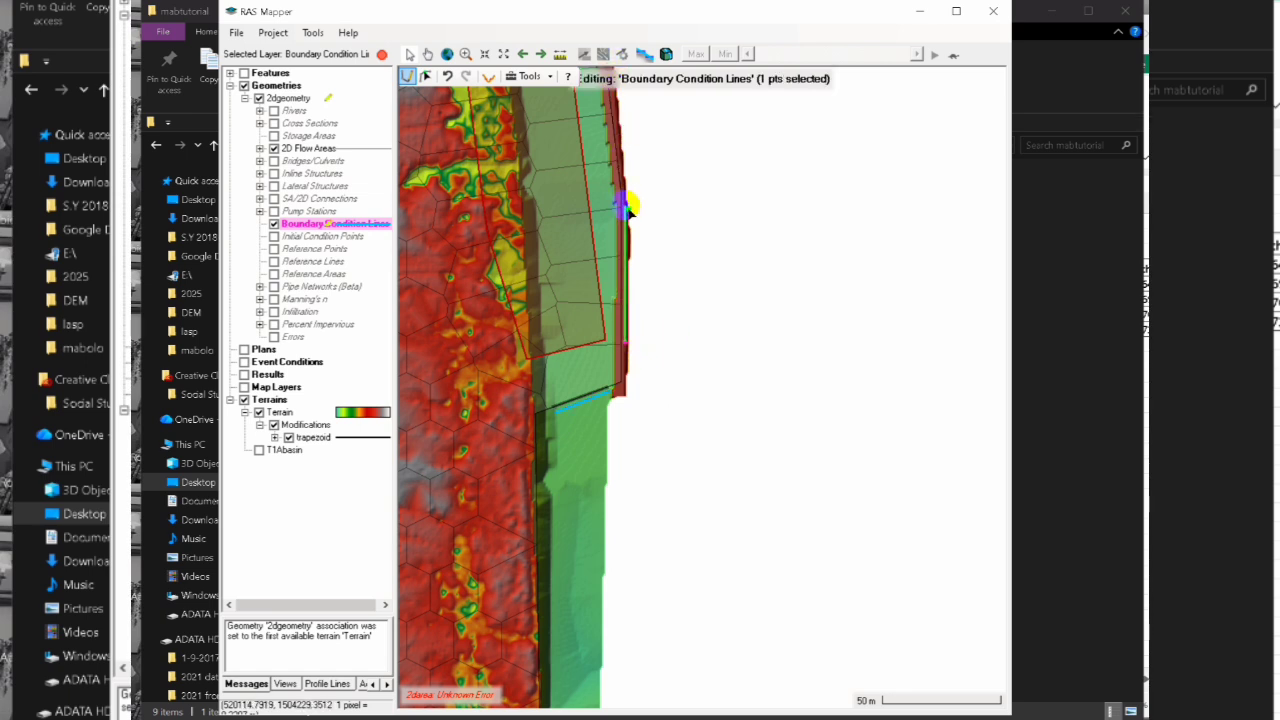
click(428, 55)
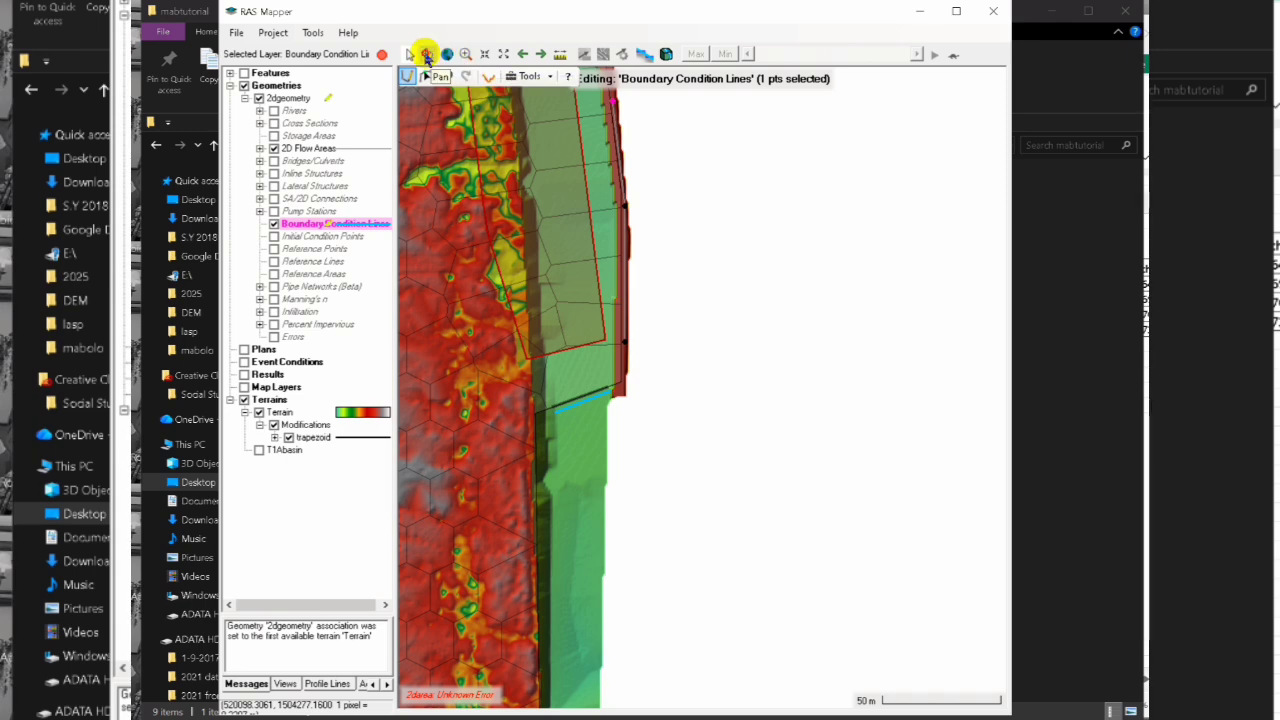
drag(523, 171, 723, 297)
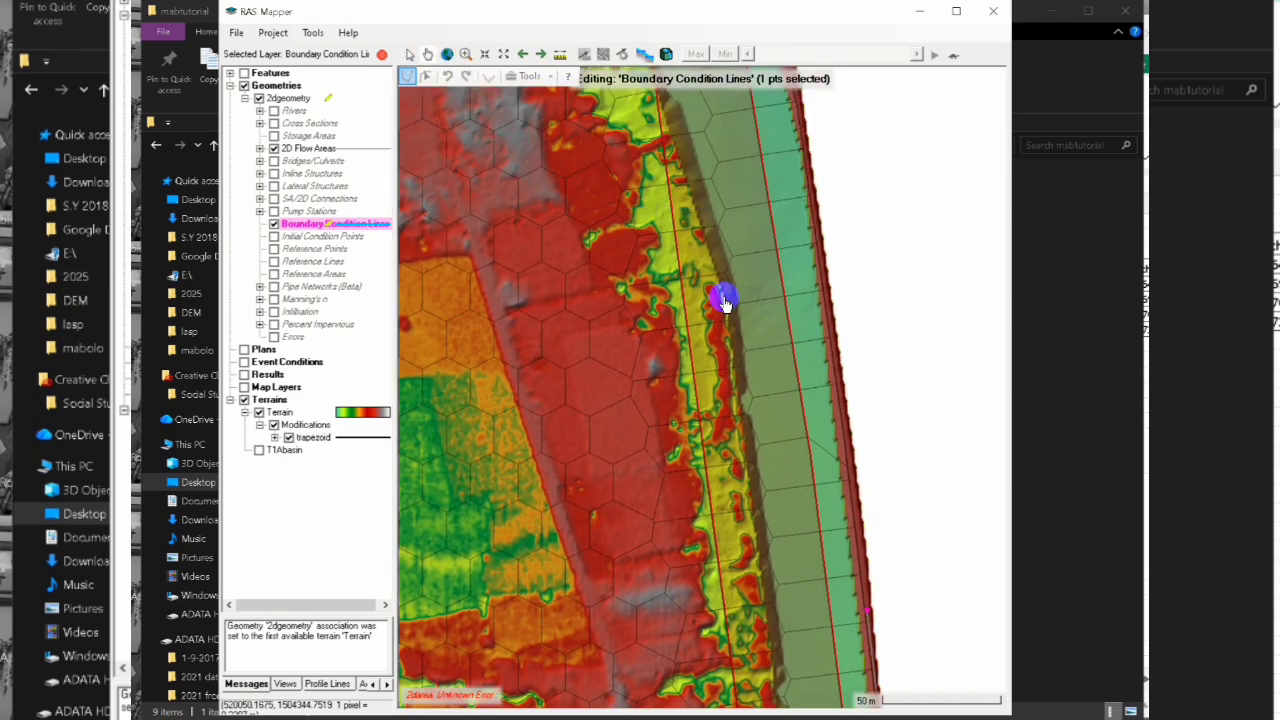
click(411, 54)
click(410, 73)
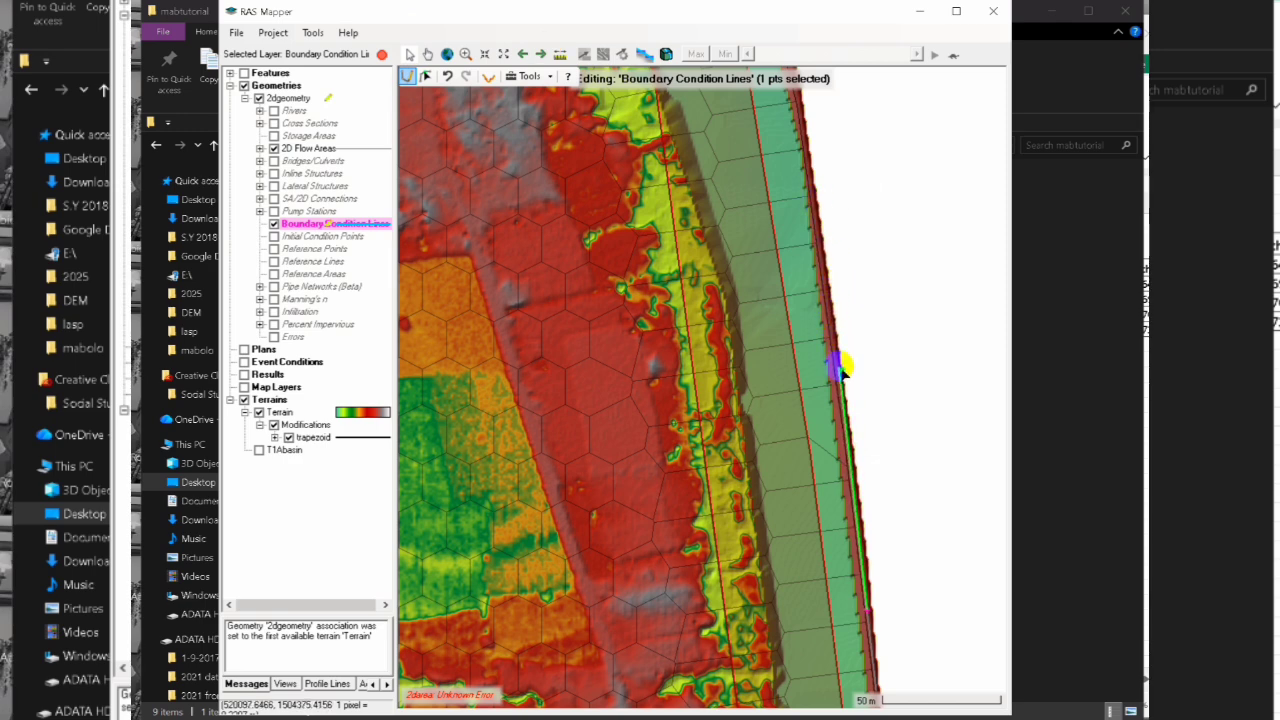
double_click(840, 368)
Extend the second boundary condition line northwest along the outer edge of the eastern river reach
click(428, 54)
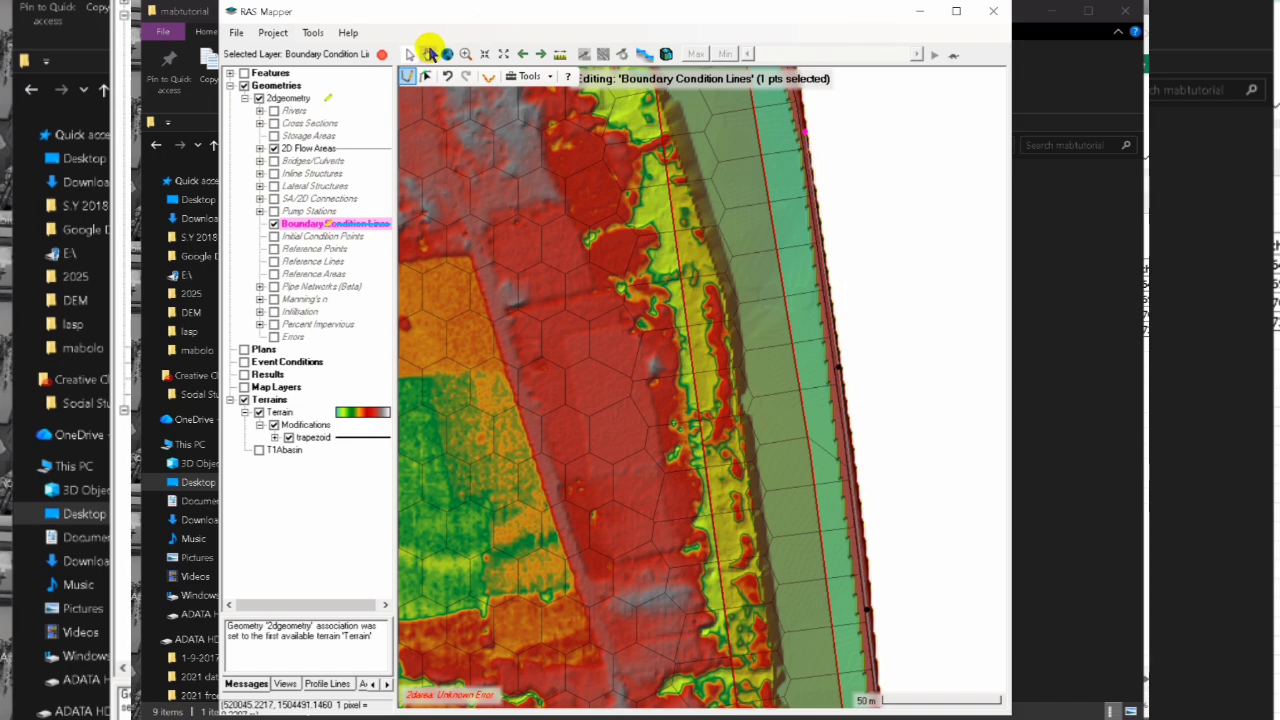
drag(591, 193, 689, 523)
drag(587, 252, 589, 391)
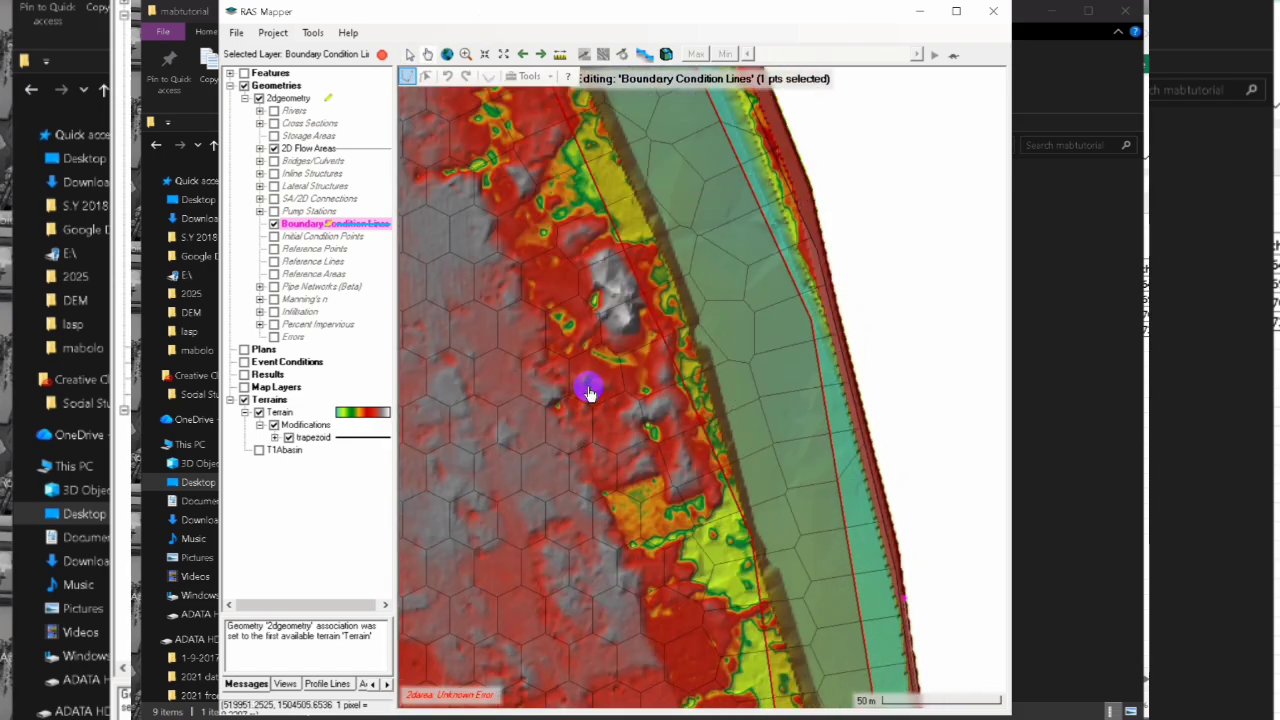
click(409, 55)
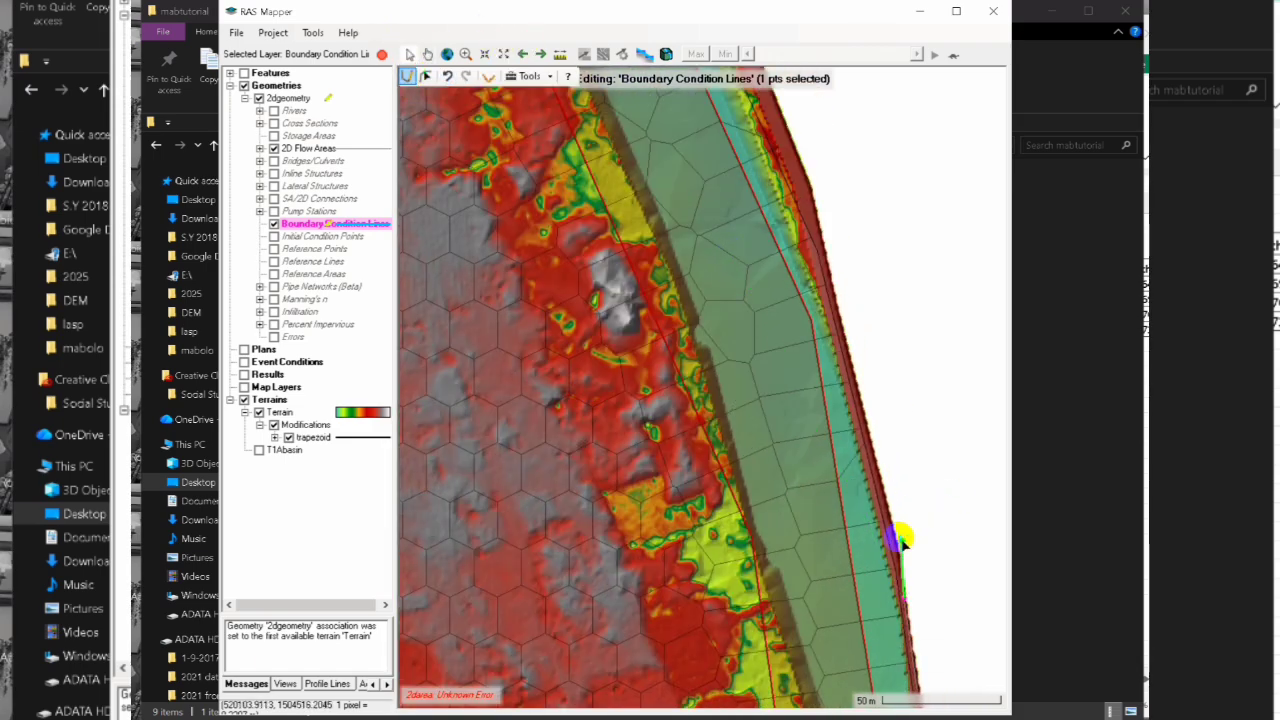
click(899, 554)
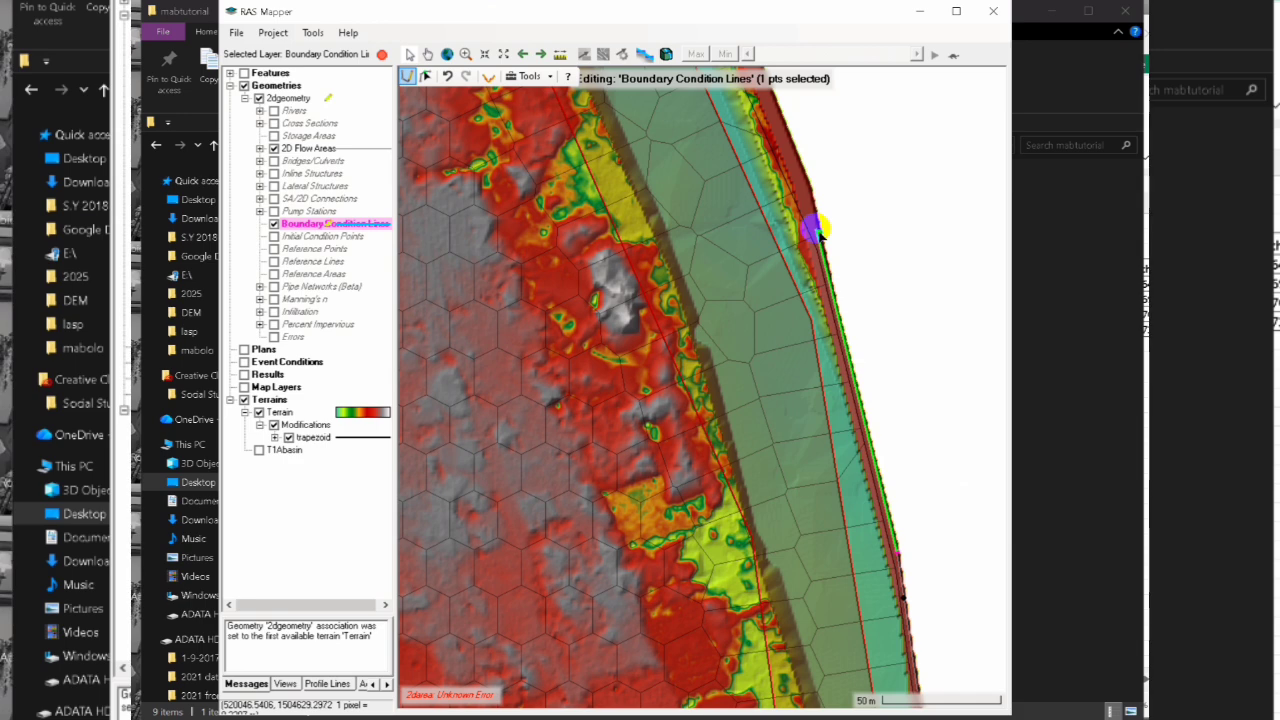
click(817, 230)
click(757, 101)
Extend the second boundary condition line north along the outer bank of the eastern river reach, past the bend into the straight section
click(428, 54)
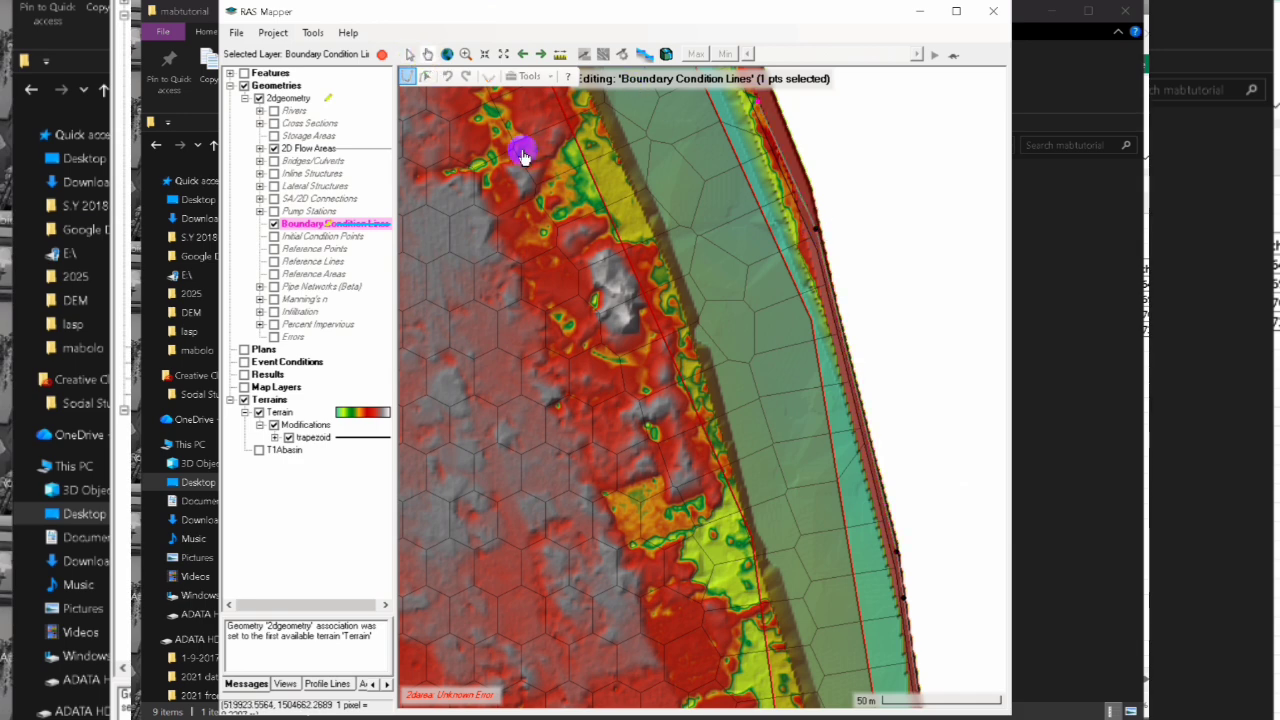
drag(522, 155, 603, 297)
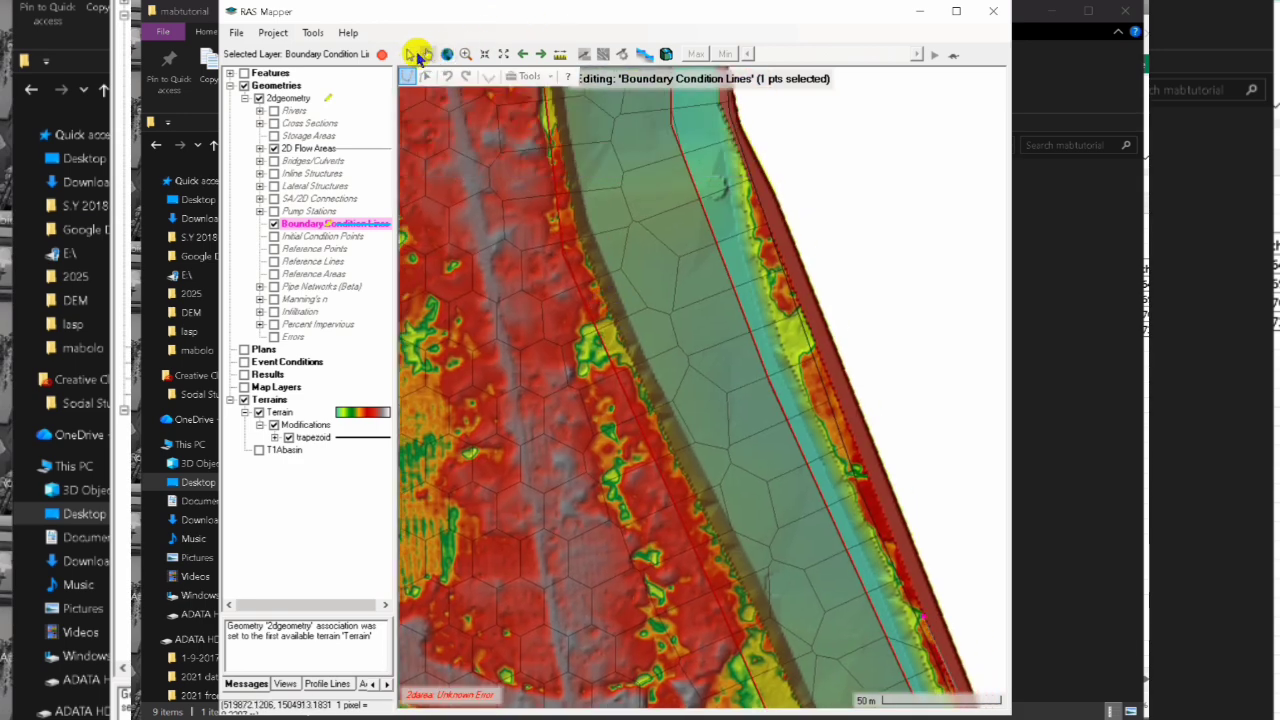
click(410, 55)
click(808, 302)
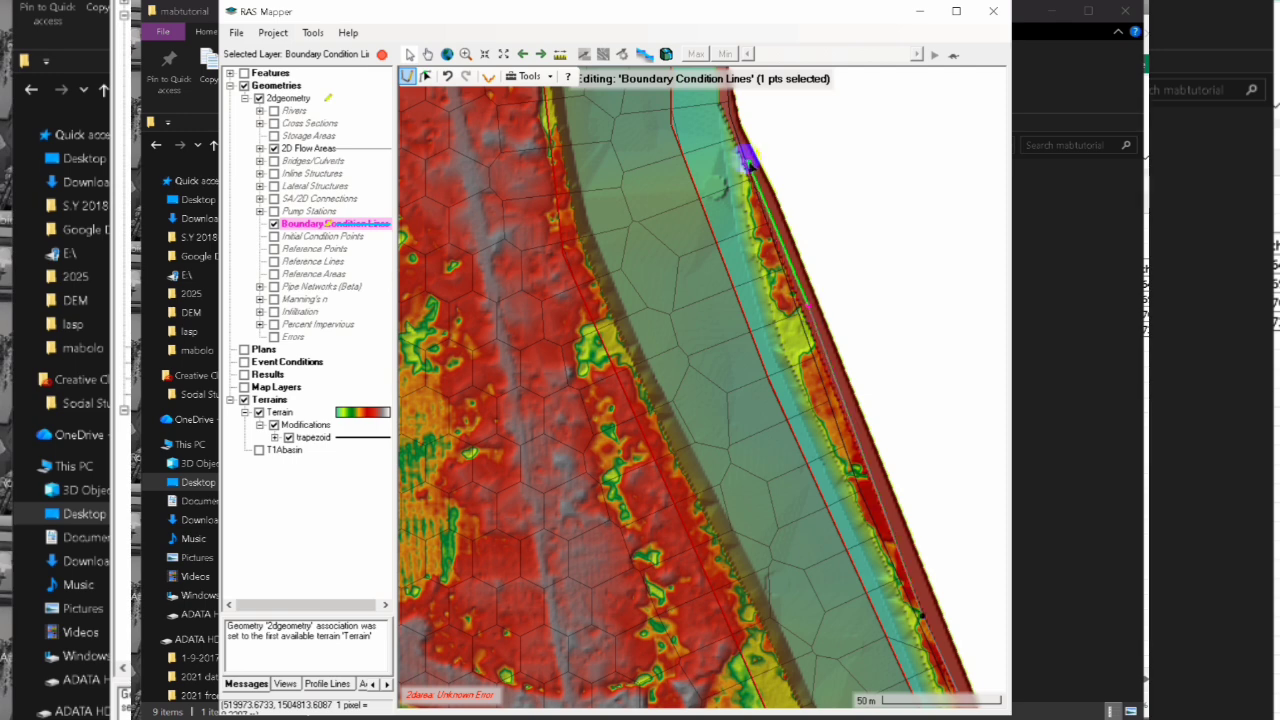
click(428, 54)
drag(624, 185, 662, 560)
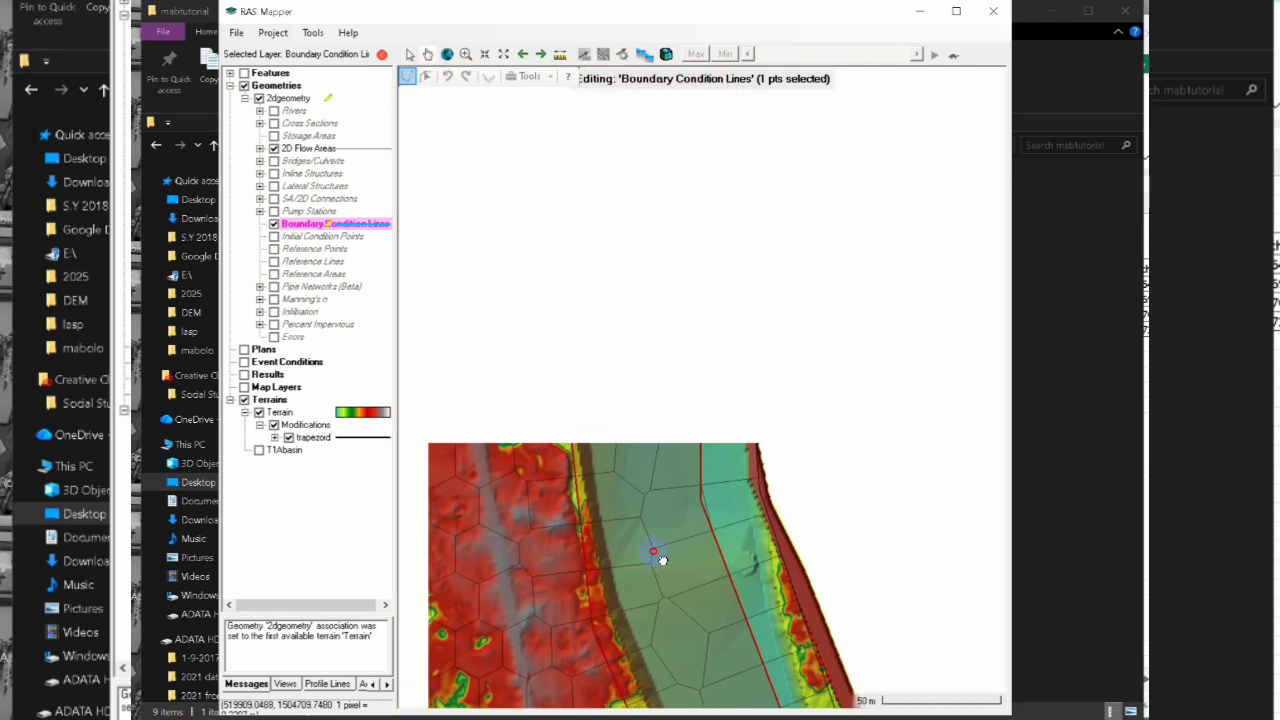
drag(608, 351, 616, 408)
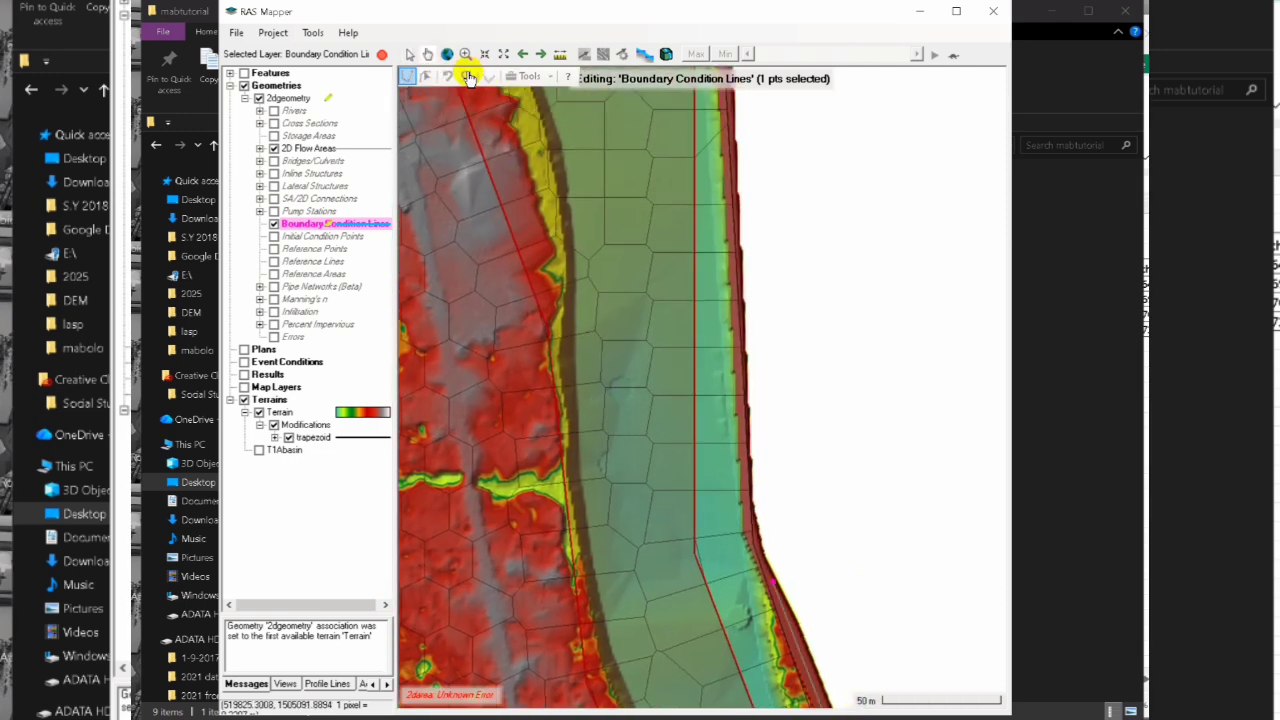
drag(773, 583, 736, 138)
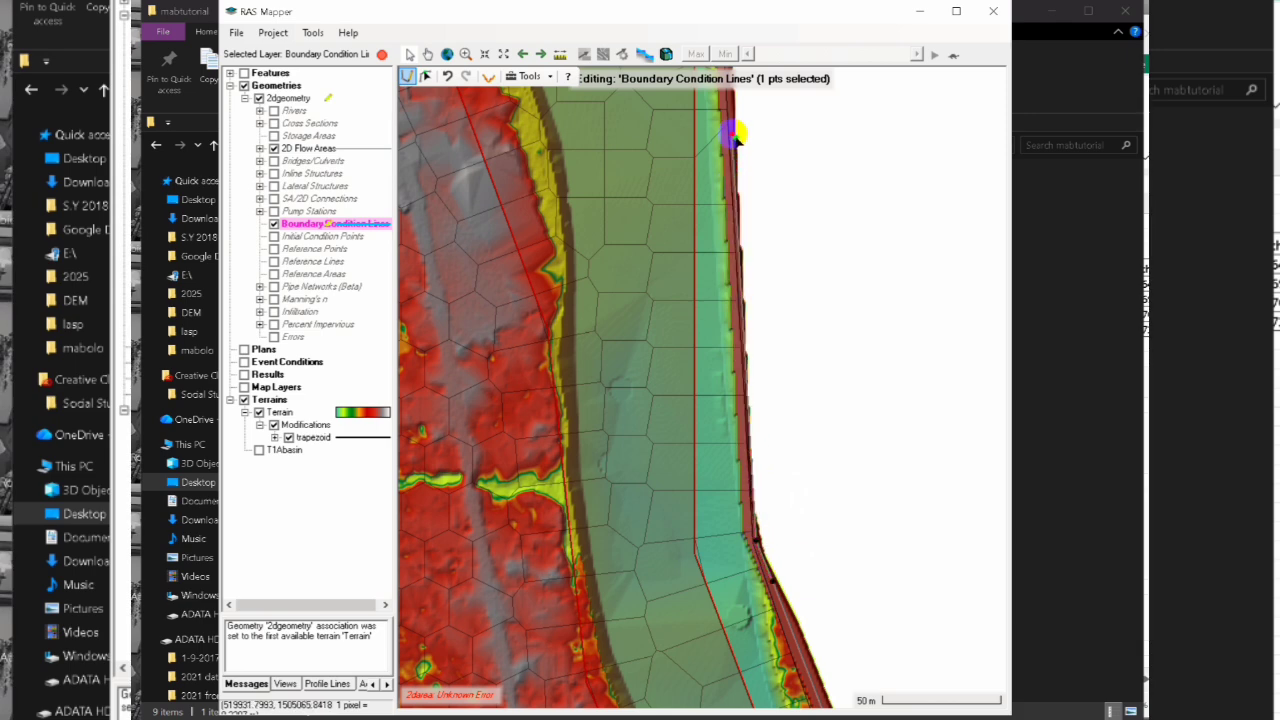
Carry the second boundary condition line around the mesh's northeastern corner and northwest along the diagonal outer edge to the next bend
click(427, 54)
drag(520, 171, 594, 553)
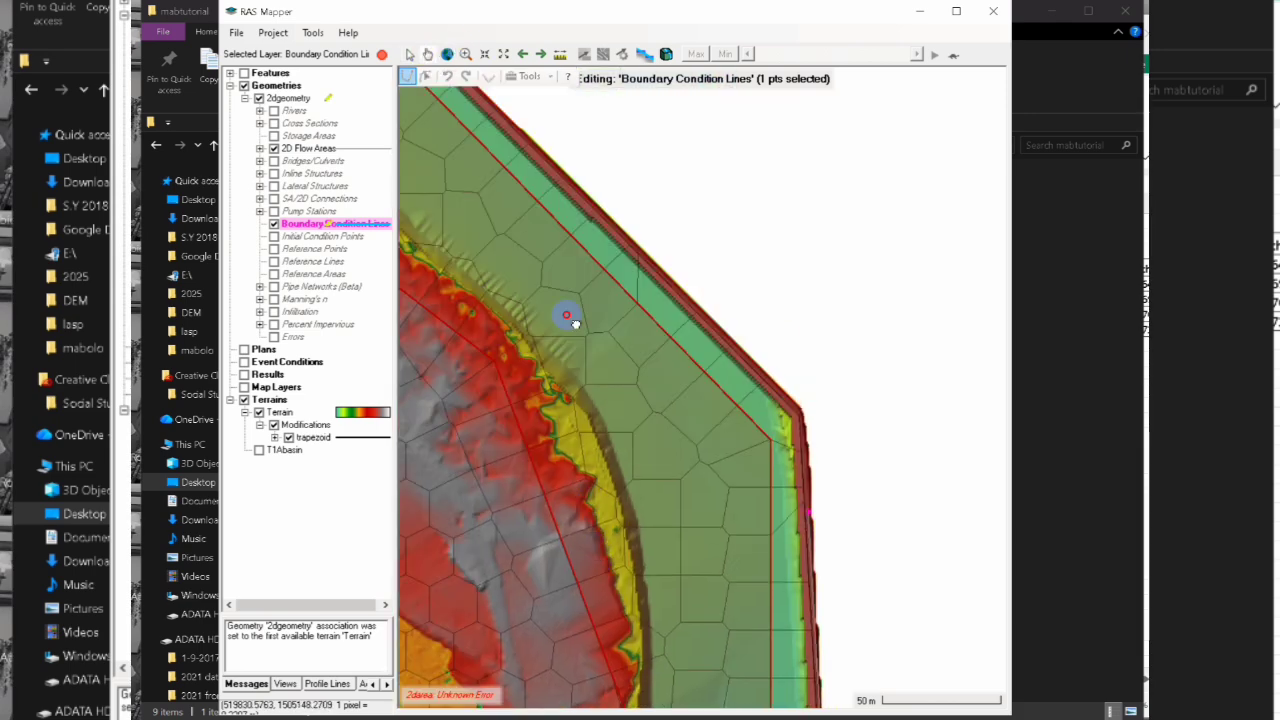
drag(575, 323, 593, 379)
click(409, 54)
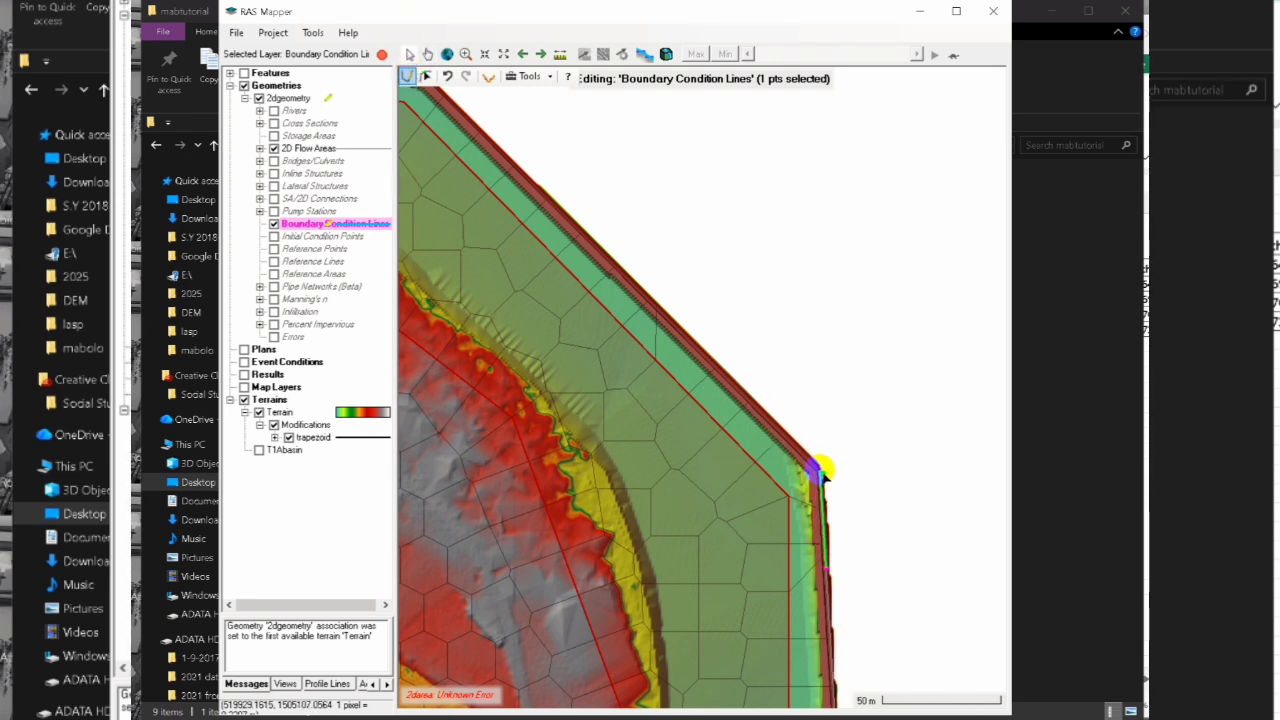
click(427, 54)
drag(477, 214, 571, 366)
drag(533, 288, 570, 317)
click(412, 54)
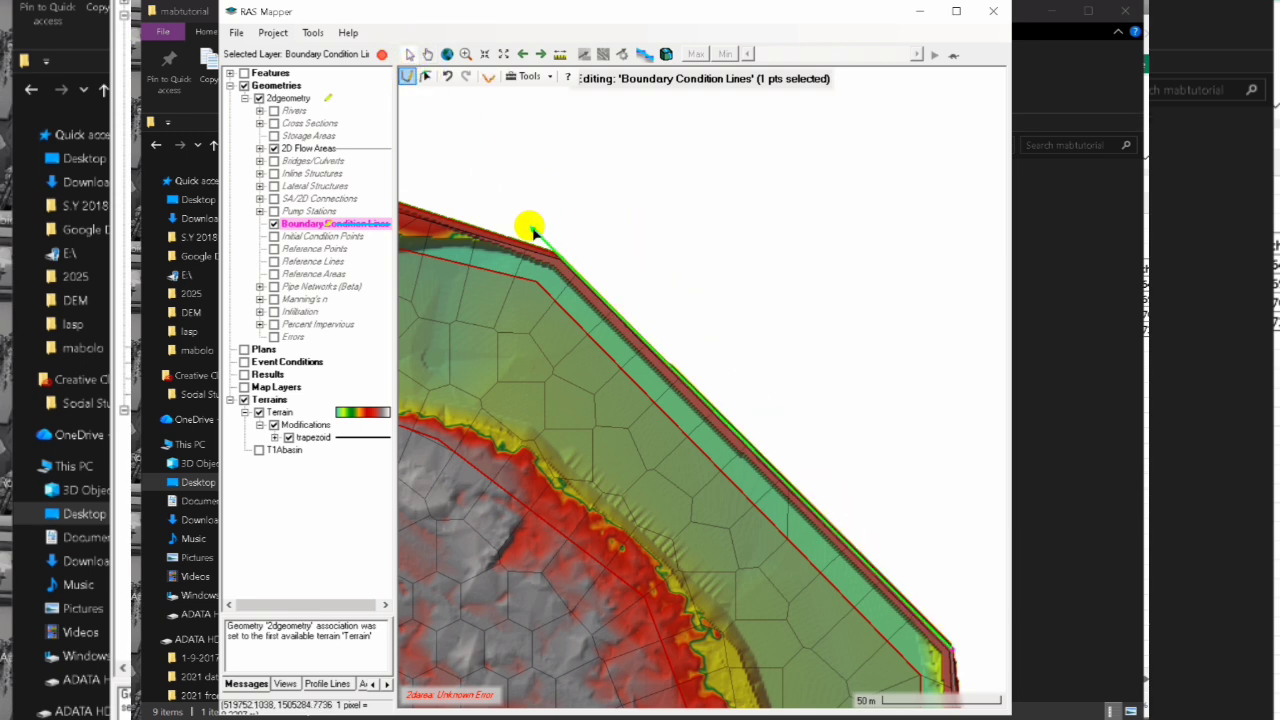
click(560, 258)
click(562, 258)
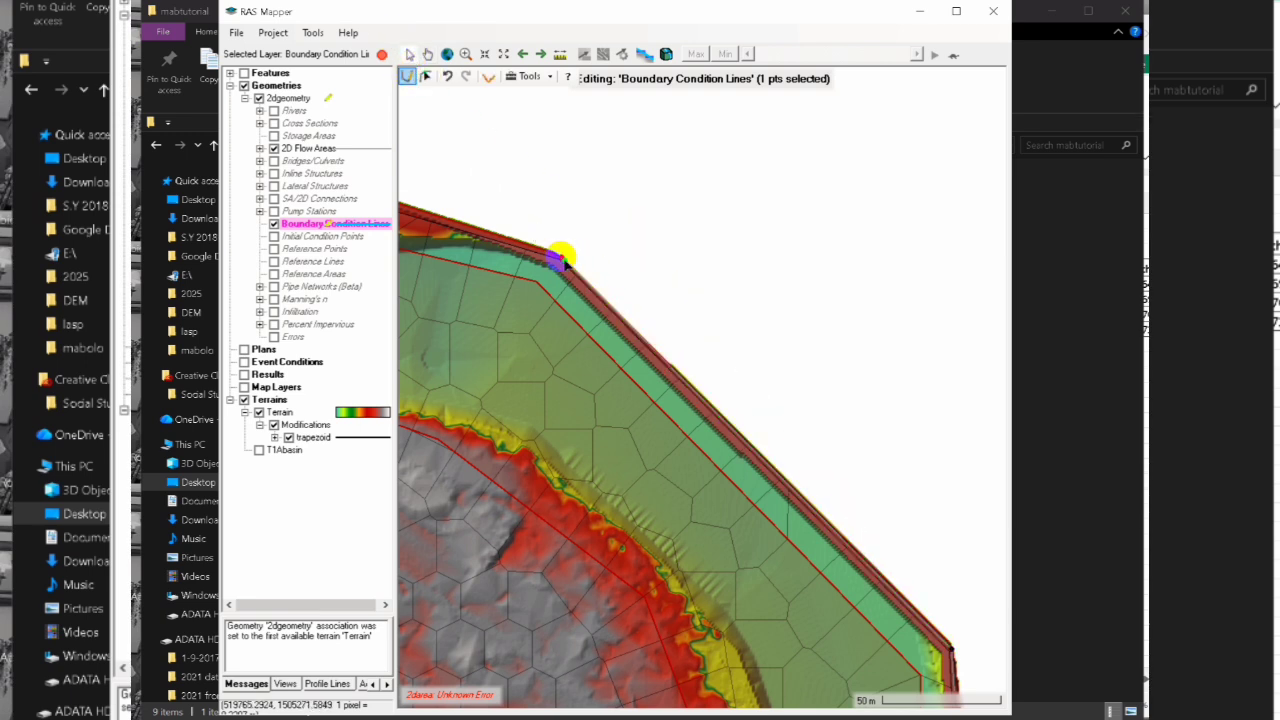
Add vertices to the second boundary condition line leading west over the raised bank at the northern river bend
click(427, 54)
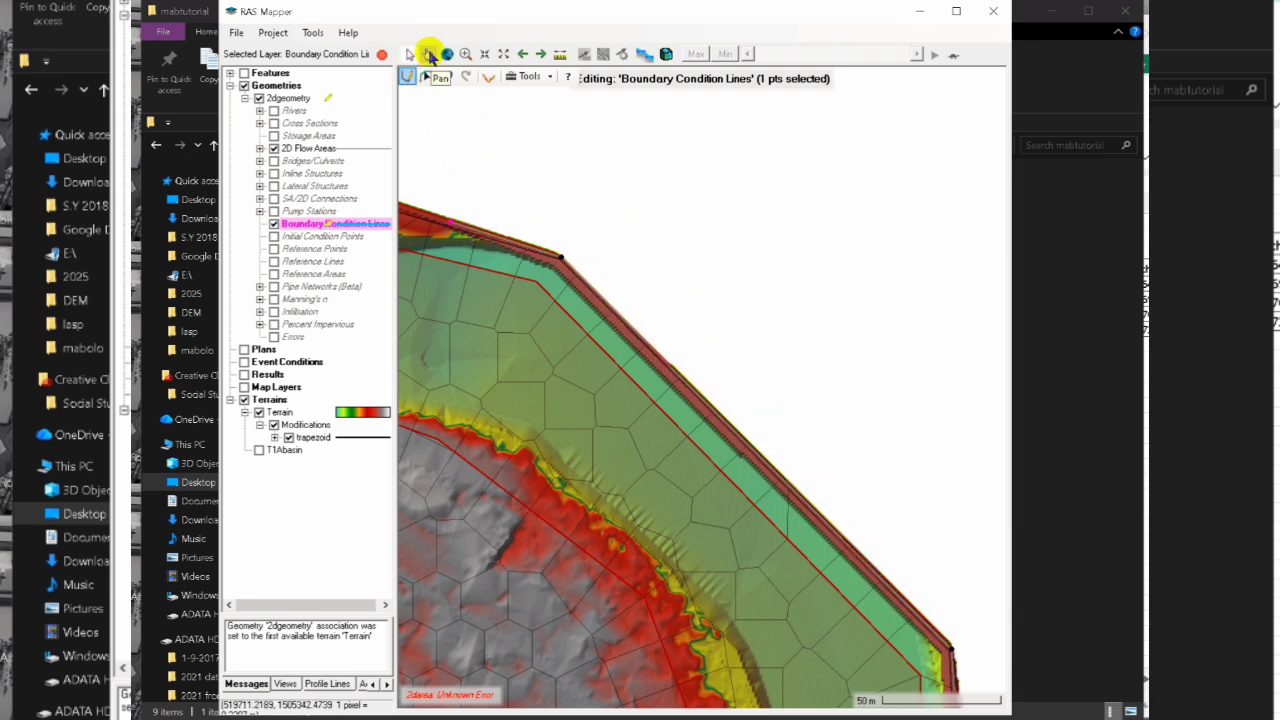
drag(463, 286, 957, 300)
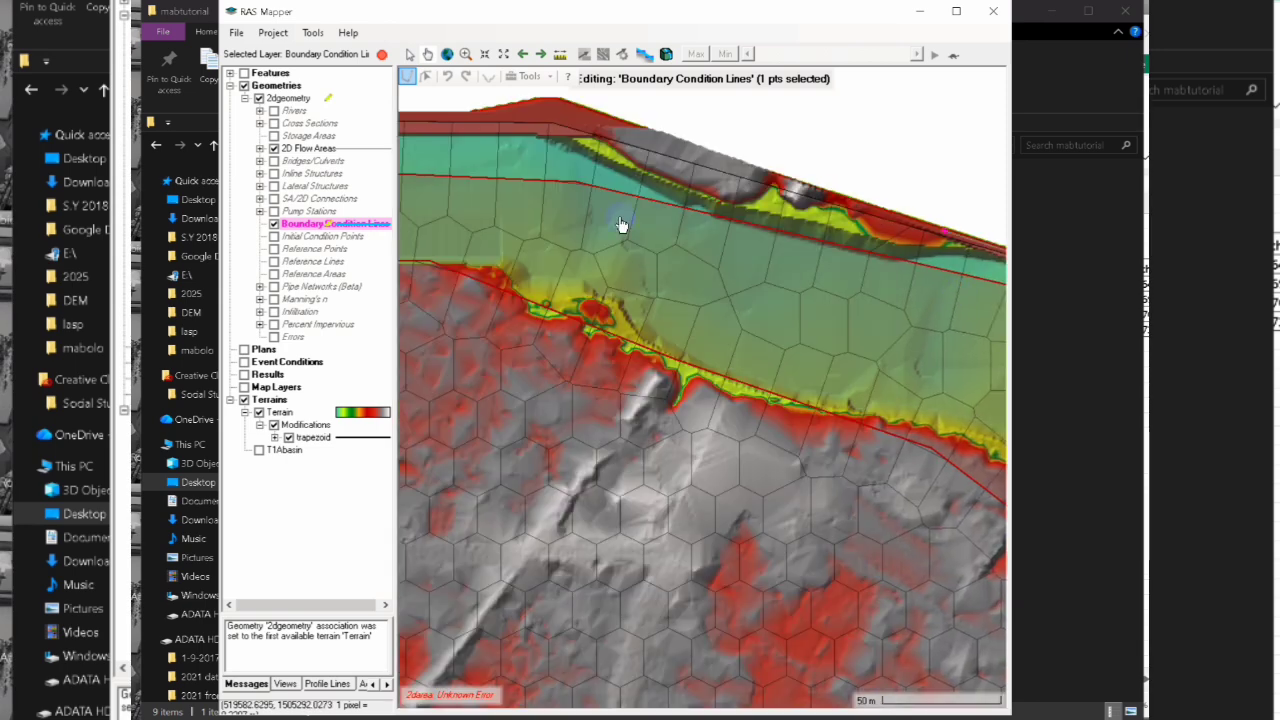
click(409, 56)
click(550, 116)
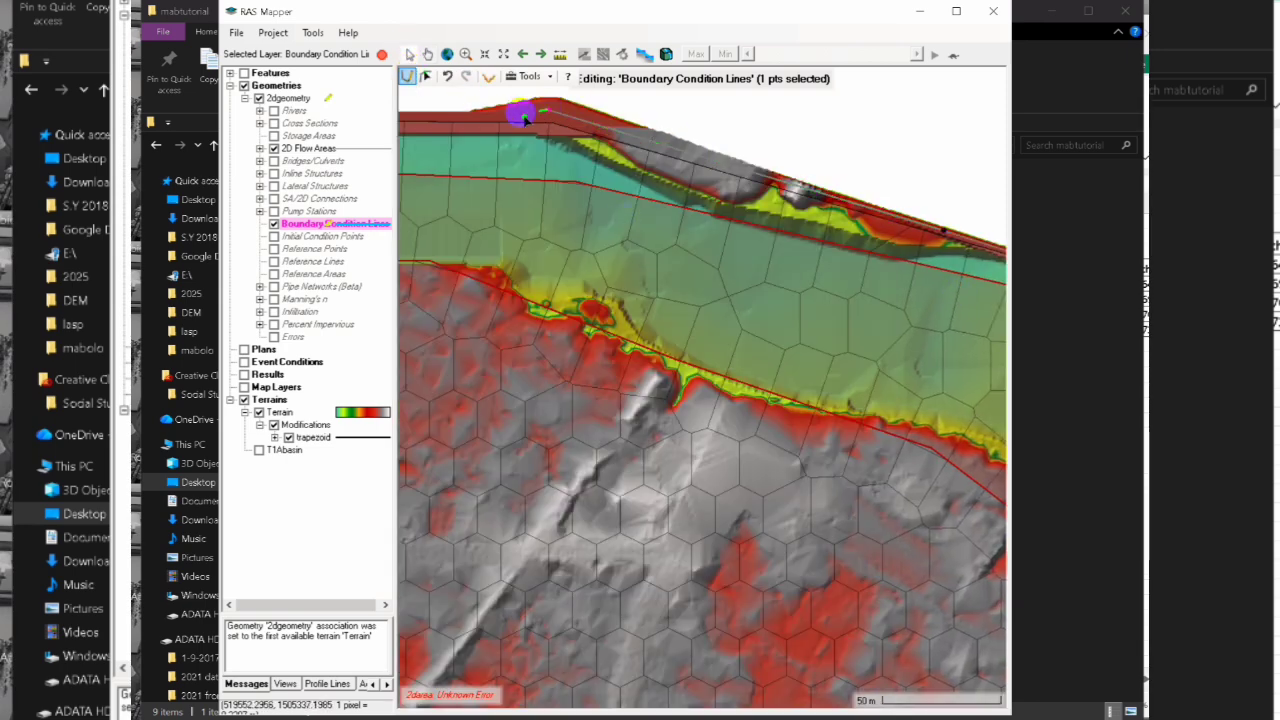
Extend the second boundary condition line west along the straight outer edge of the northern river reach
click(427, 54)
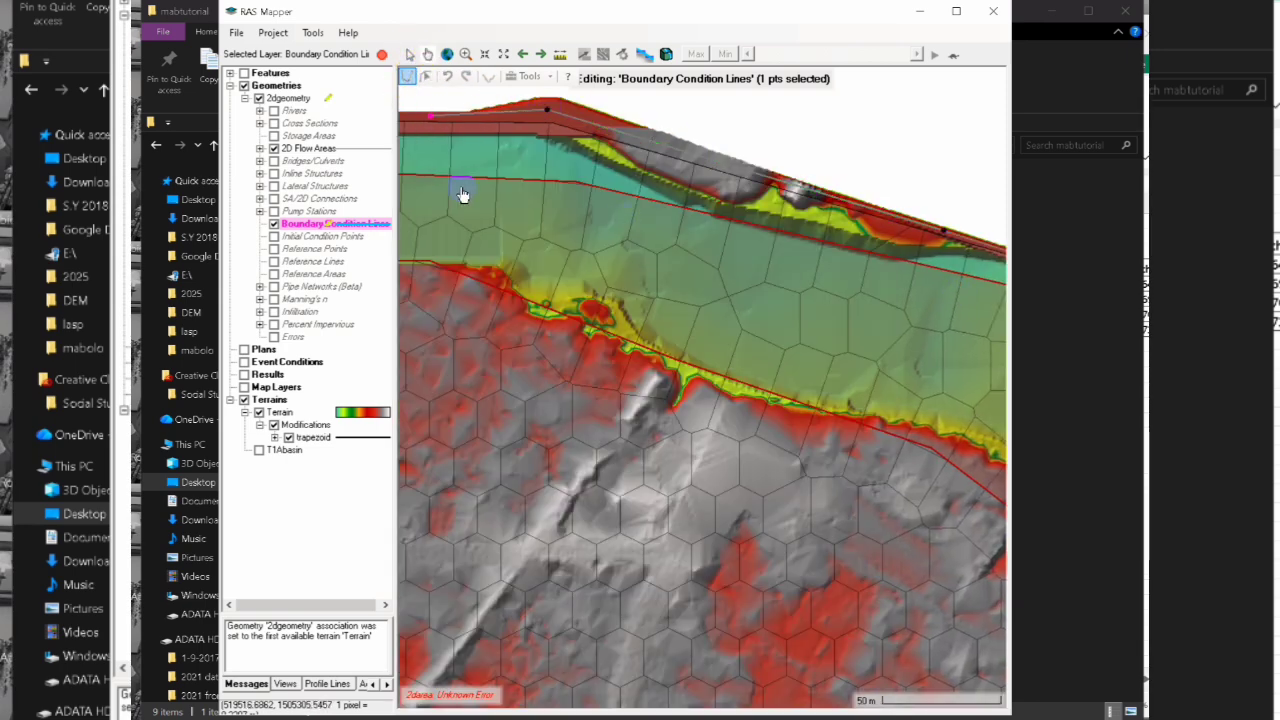
drag(457, 194, 780, 410)
drag(494, 366, 672, 368)
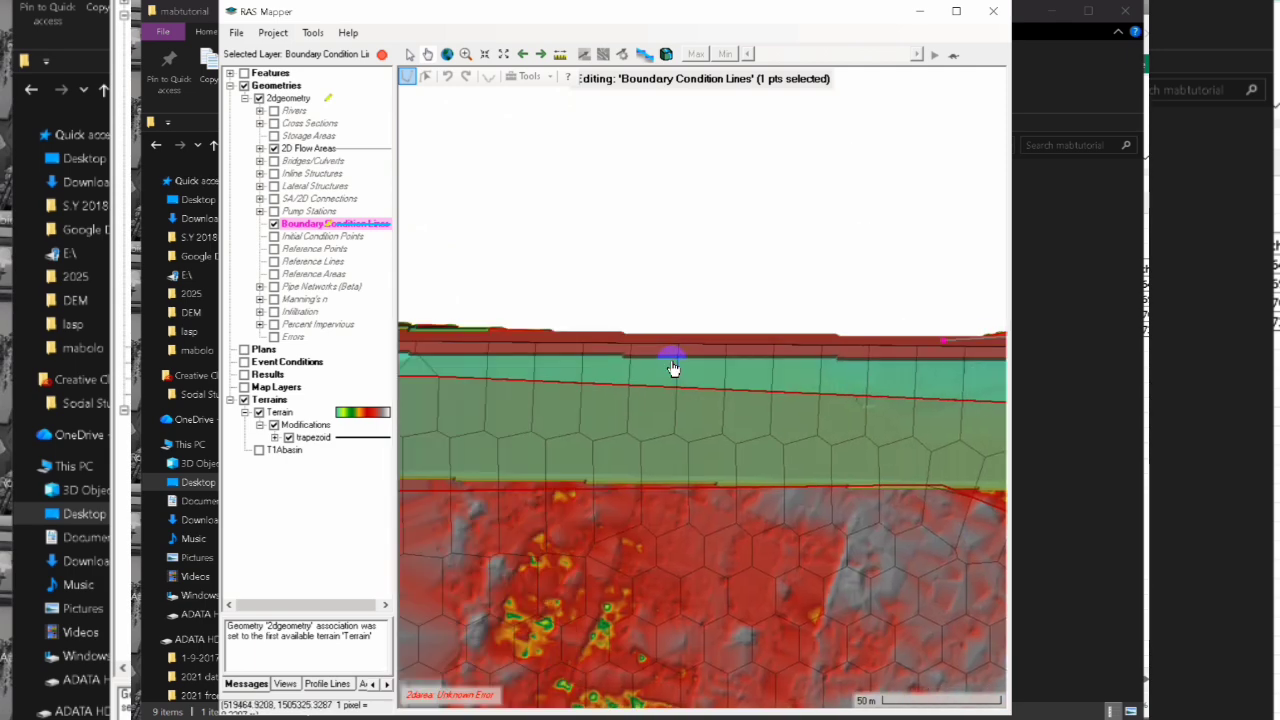
click(503, 54)
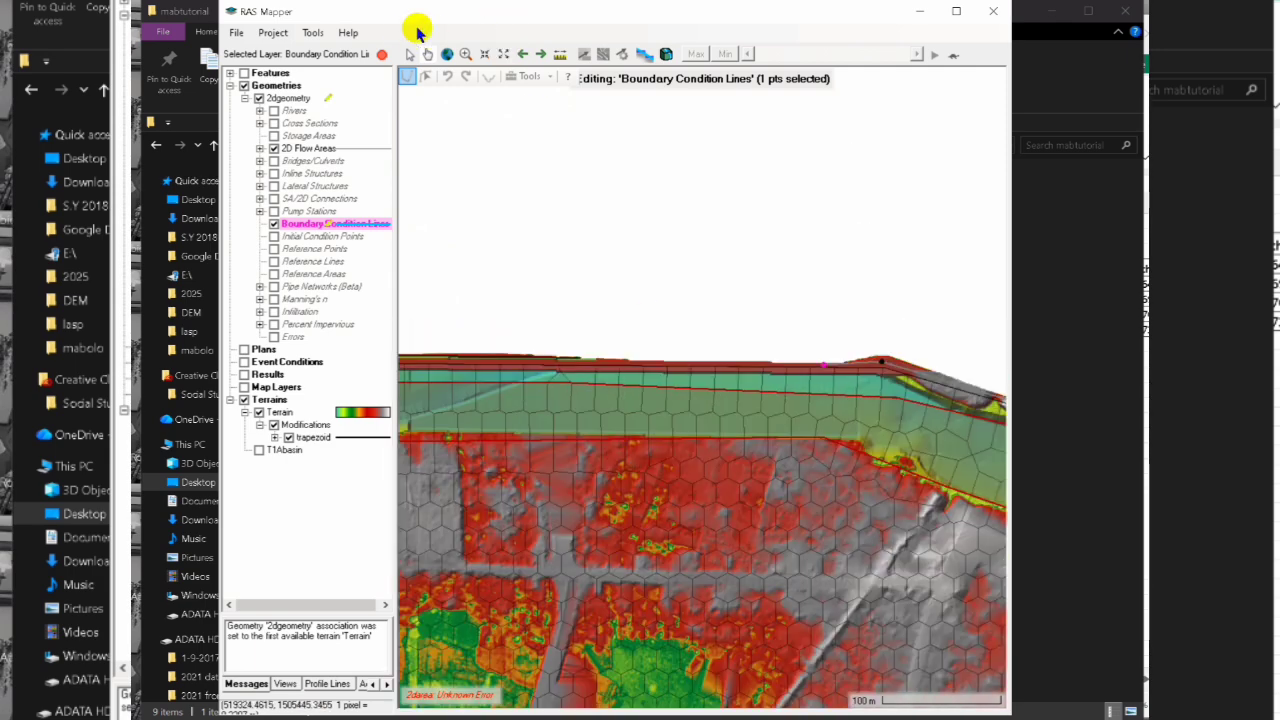
click(409, 54)
click(409, 75)
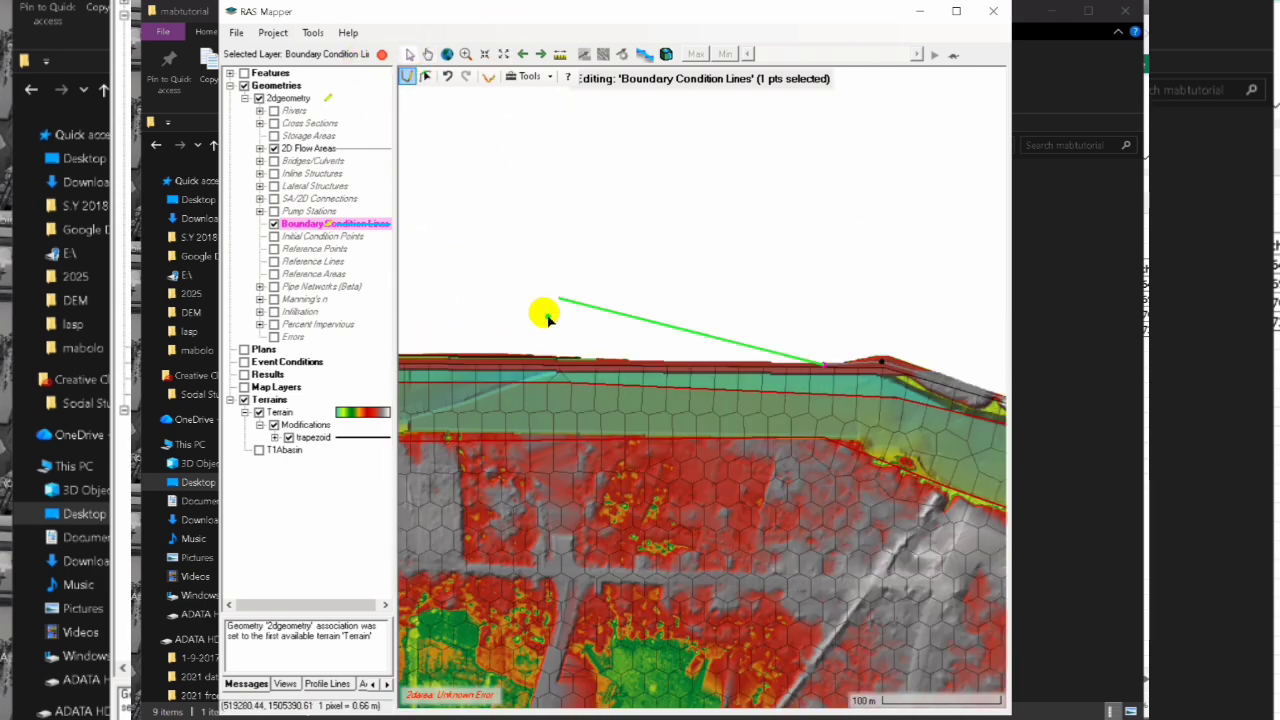
click(424, 363)
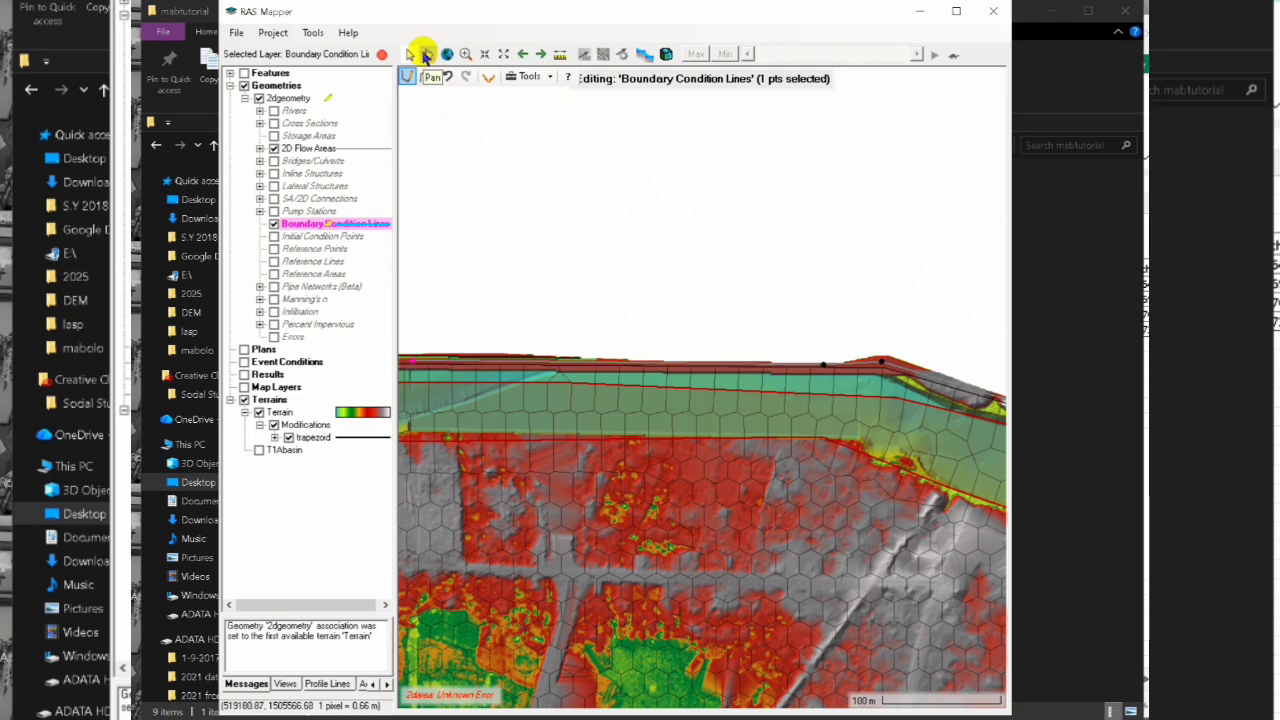
Route the second boundary condition line around the mesh's northwestern corner and down the upper part of its western edge
drag(480, 415, 897, 416)
drag(569, 392, 716, 337)
click(408, 76)
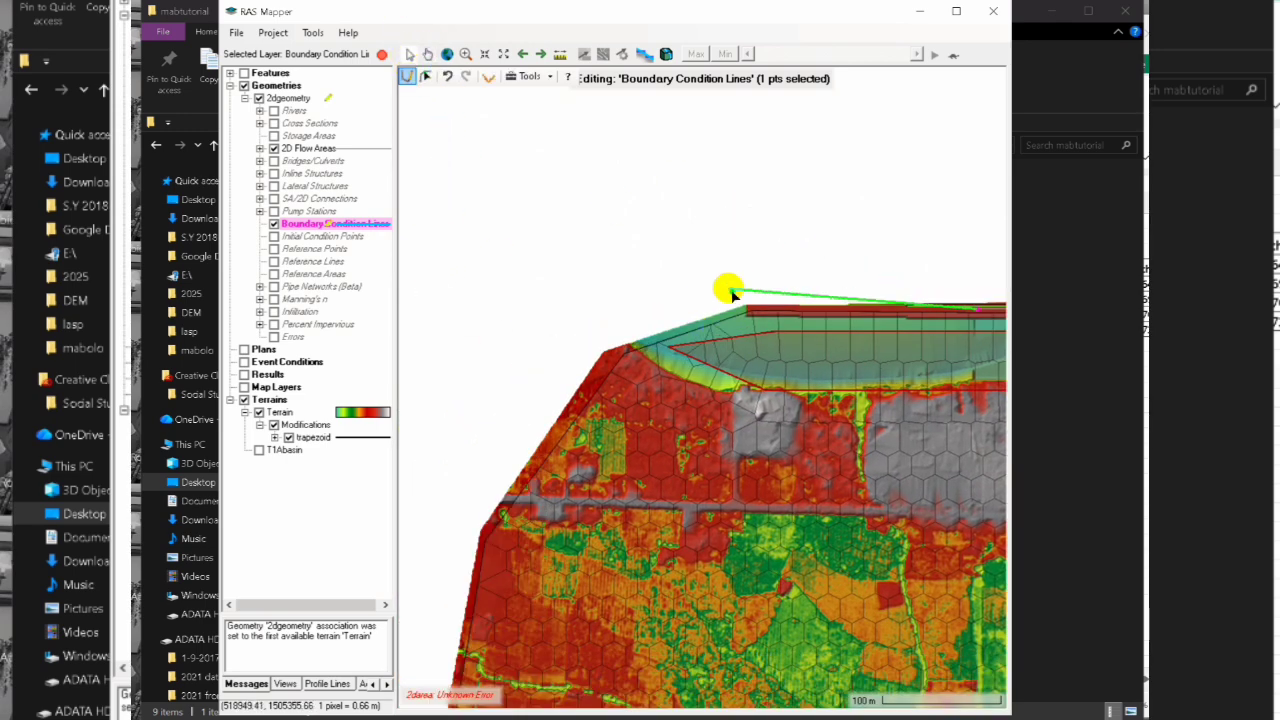
click(748, 313)
click(606, 352)
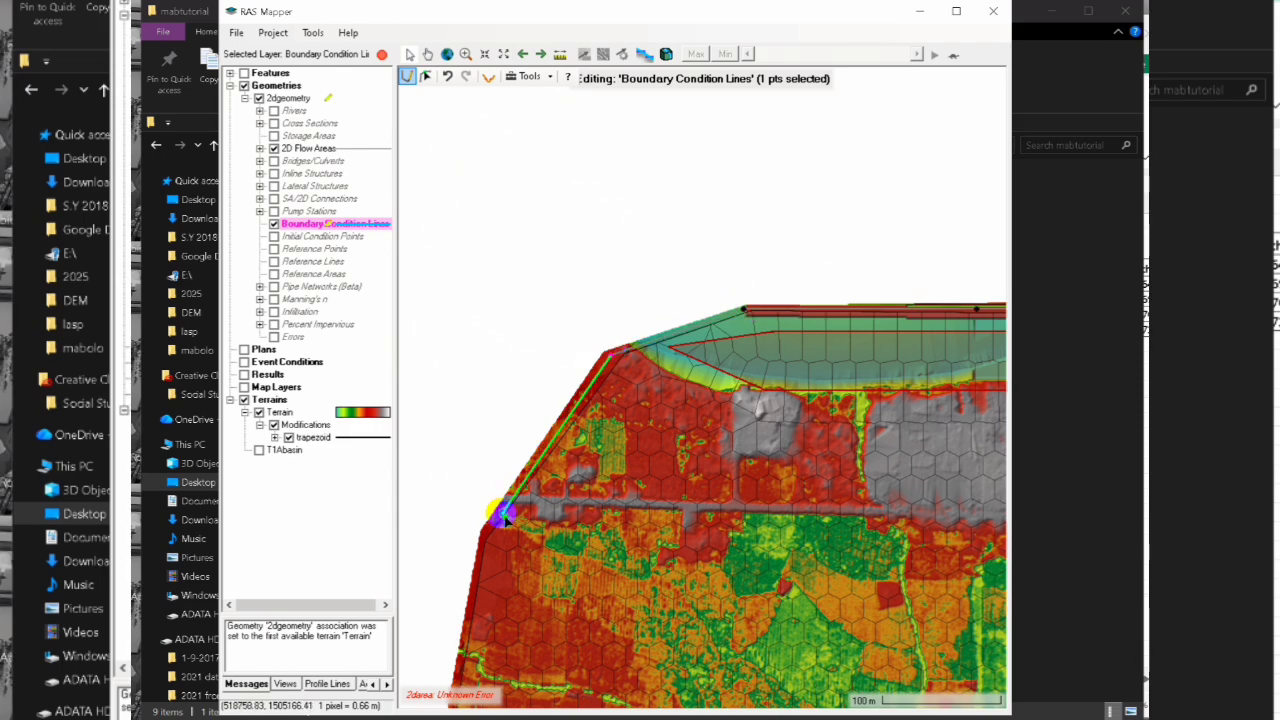
click(481, 533)
click(474, 595)
click(461, 665)
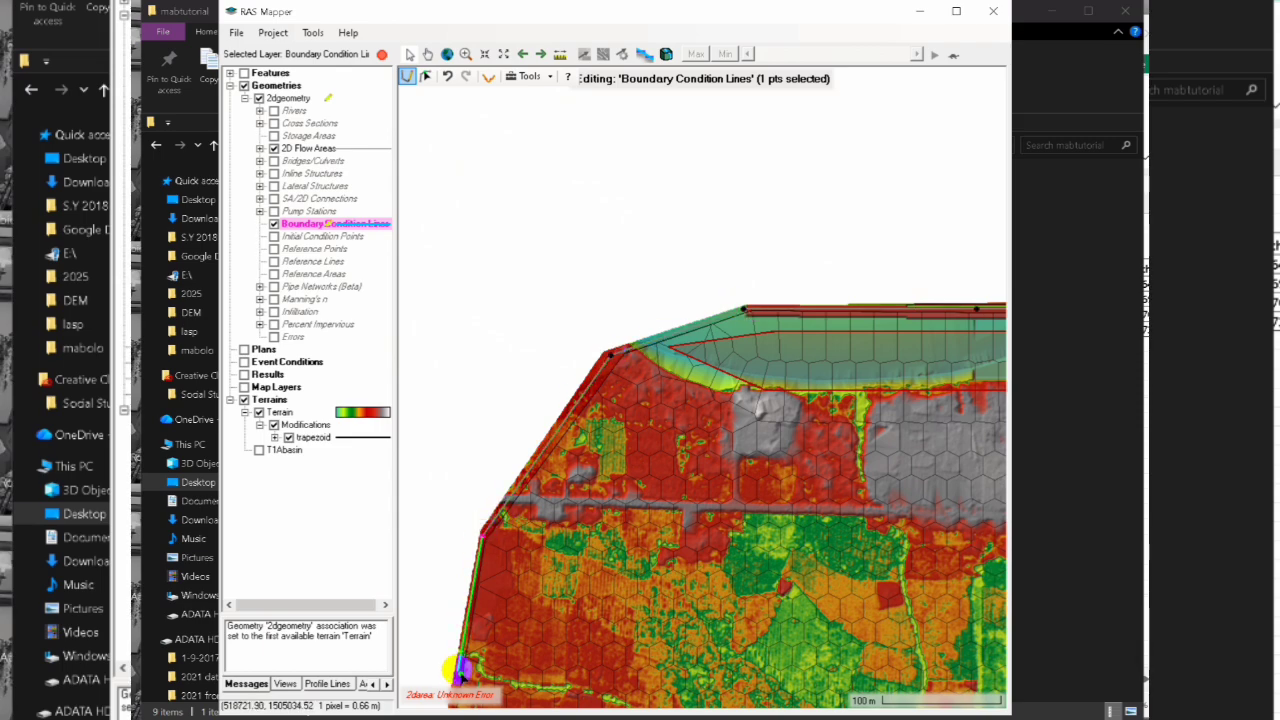
click(458, 671)
Finish the second boundary condition line around the southwestern corner, end it partway along the southern edge, and name it outlet
click(427, 54)
drag(686, 500, 680, 130)
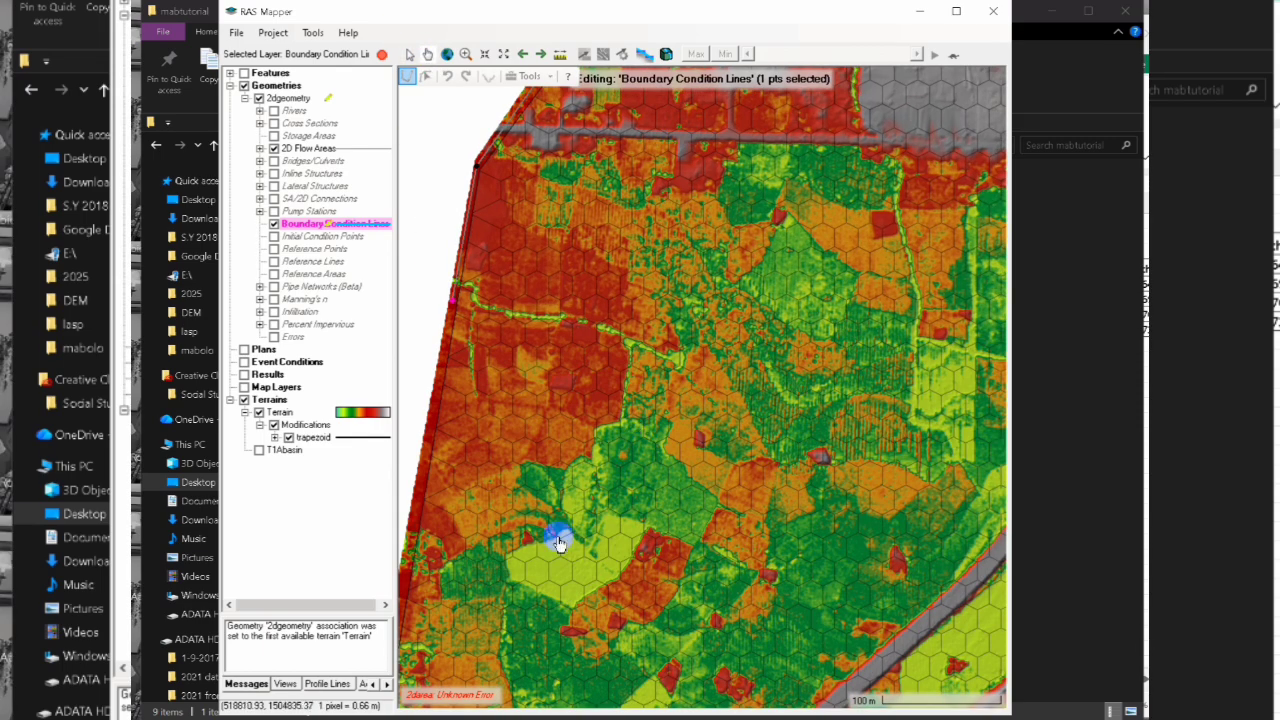
drag(560, 544, 811, 371)
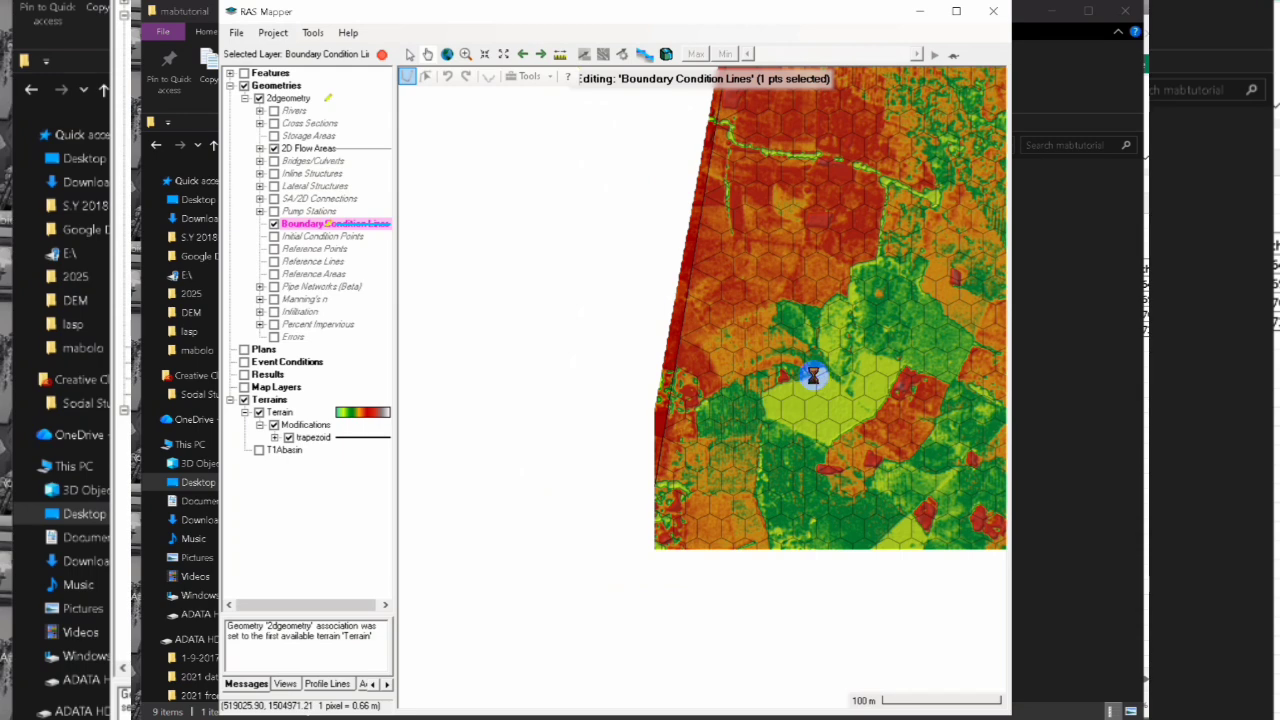
click(409, 74)
click(631, 584)
click(887, 683)
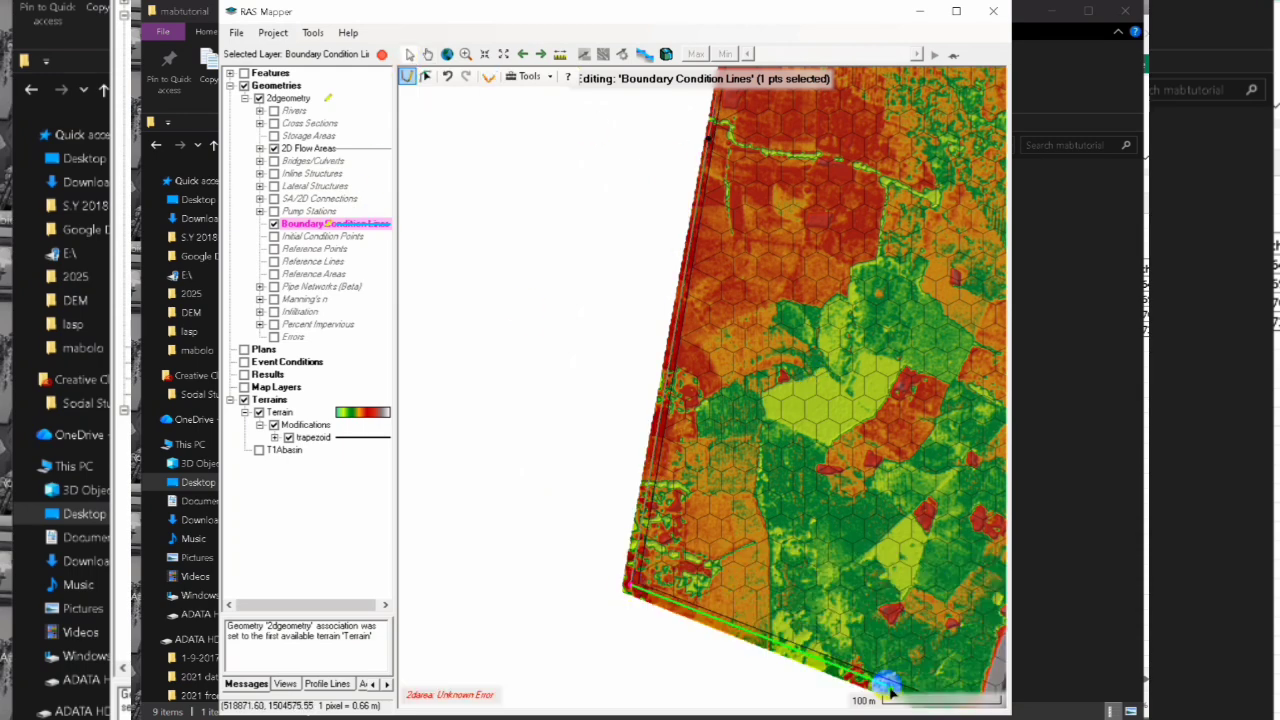
click(736, 628)
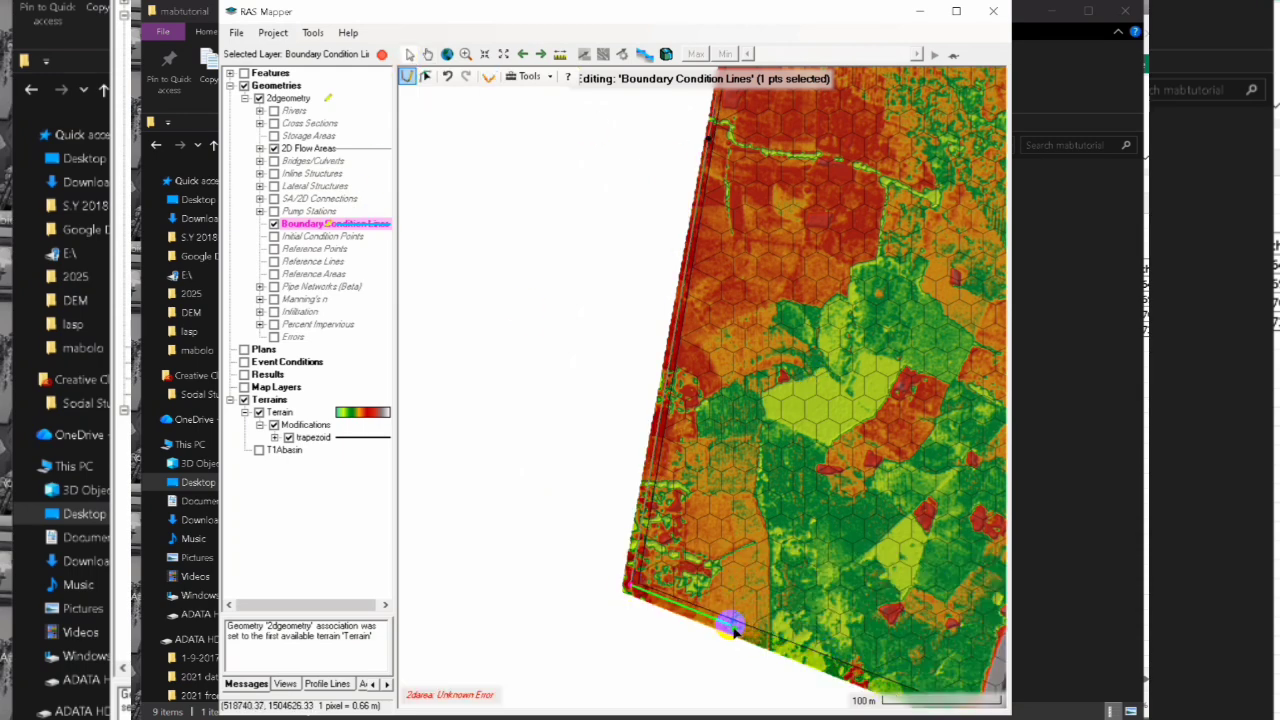
double_click(733, 627)
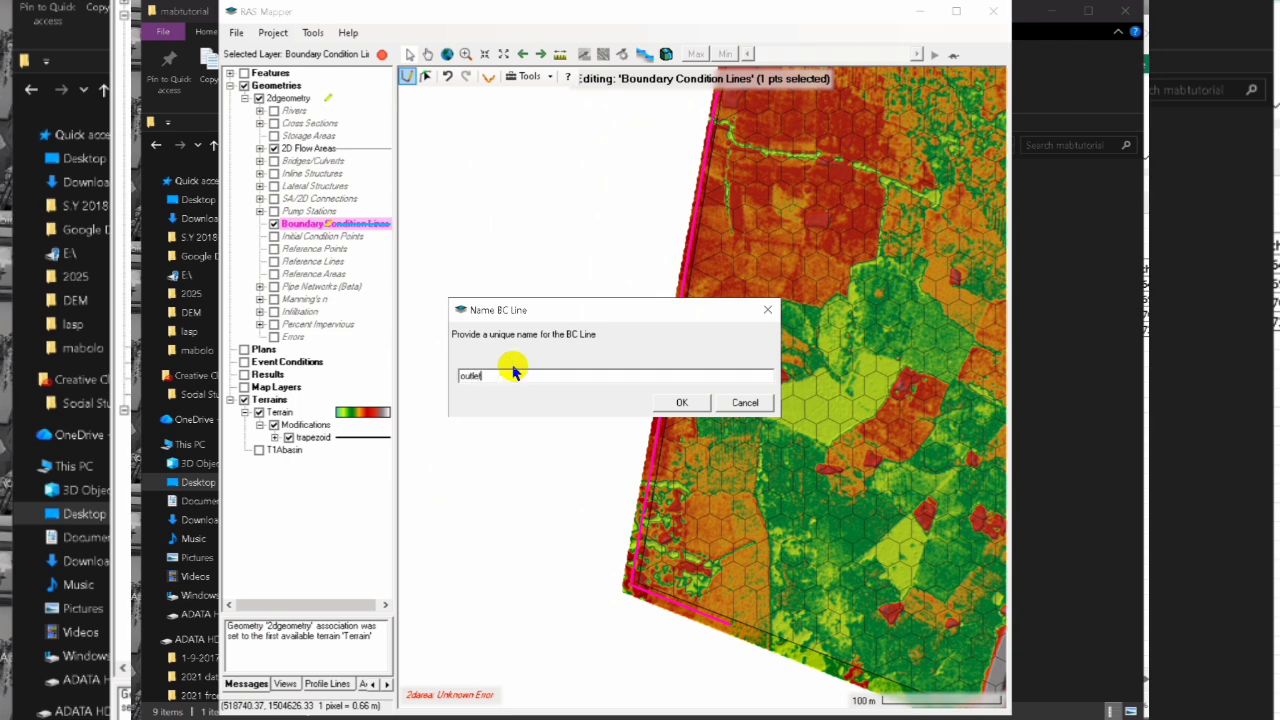
click(679, 400)
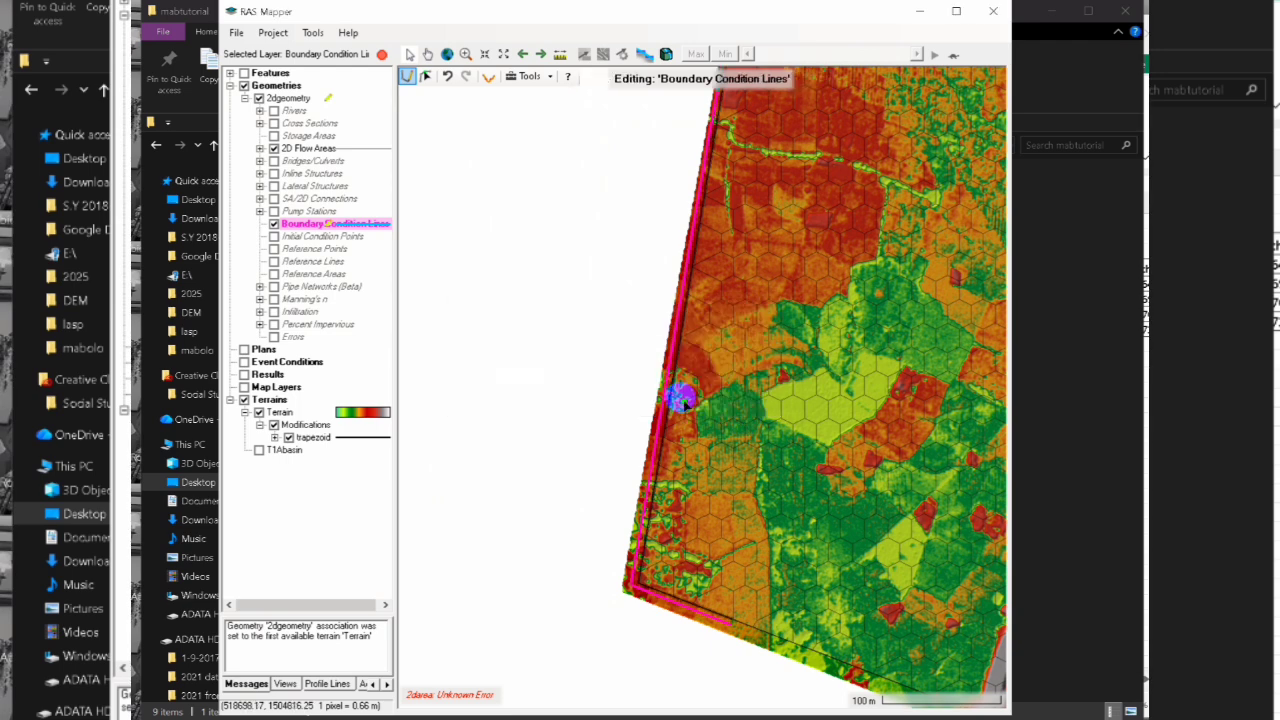
Draw a short third boundary condition line along the southwestern edge, from the outlet line's end to the road, and name it outflowA
click(500, 56)
click(500, 56)
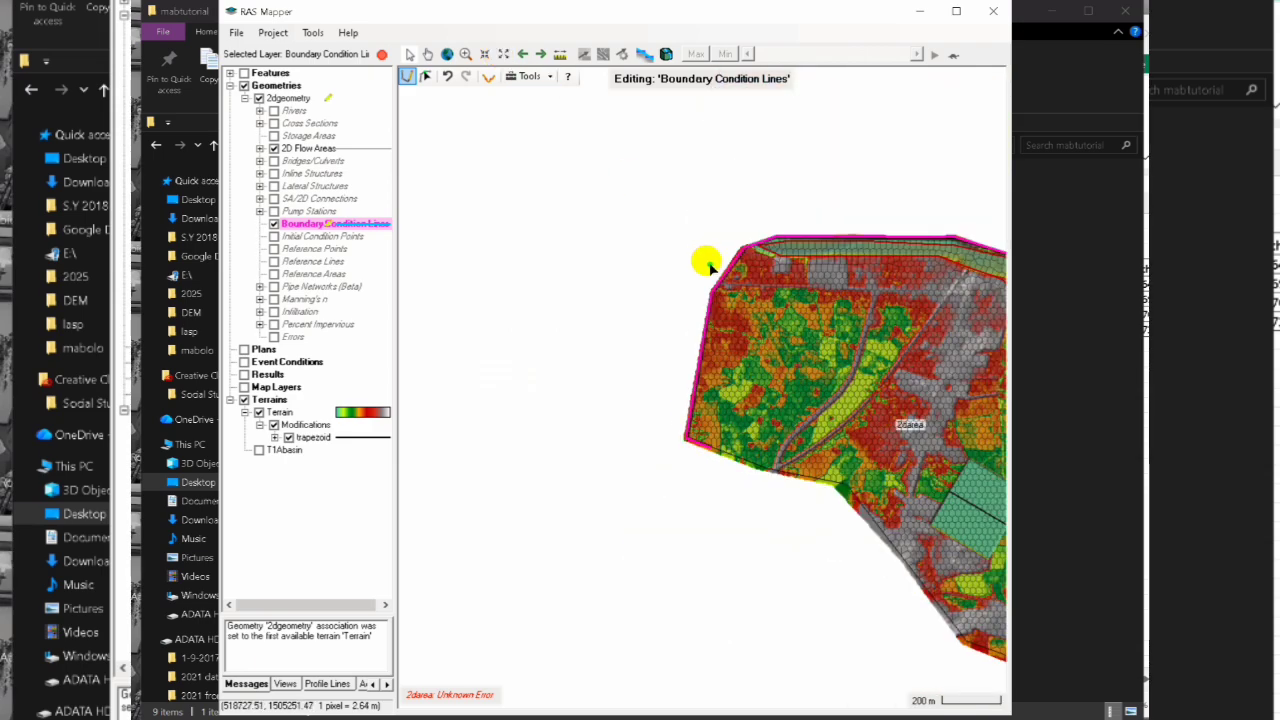
click(428, 54)
drag(860, 352, 642, 255)
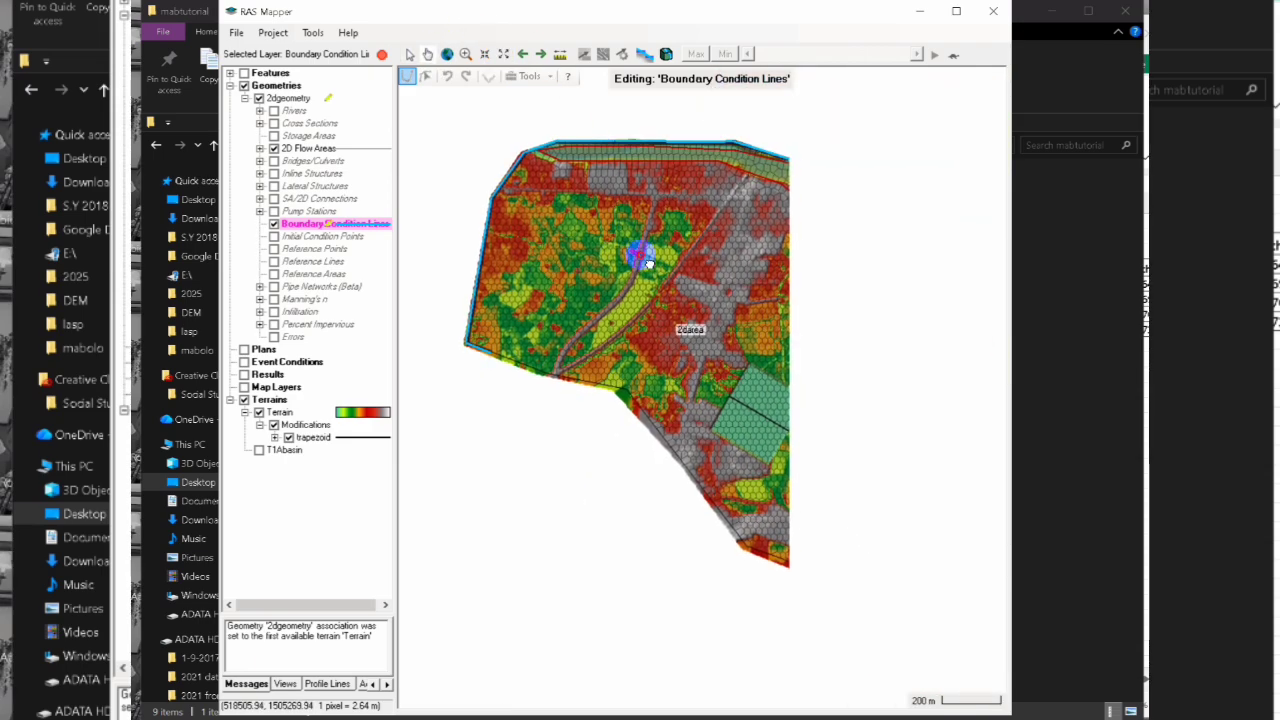
click(409, 56)
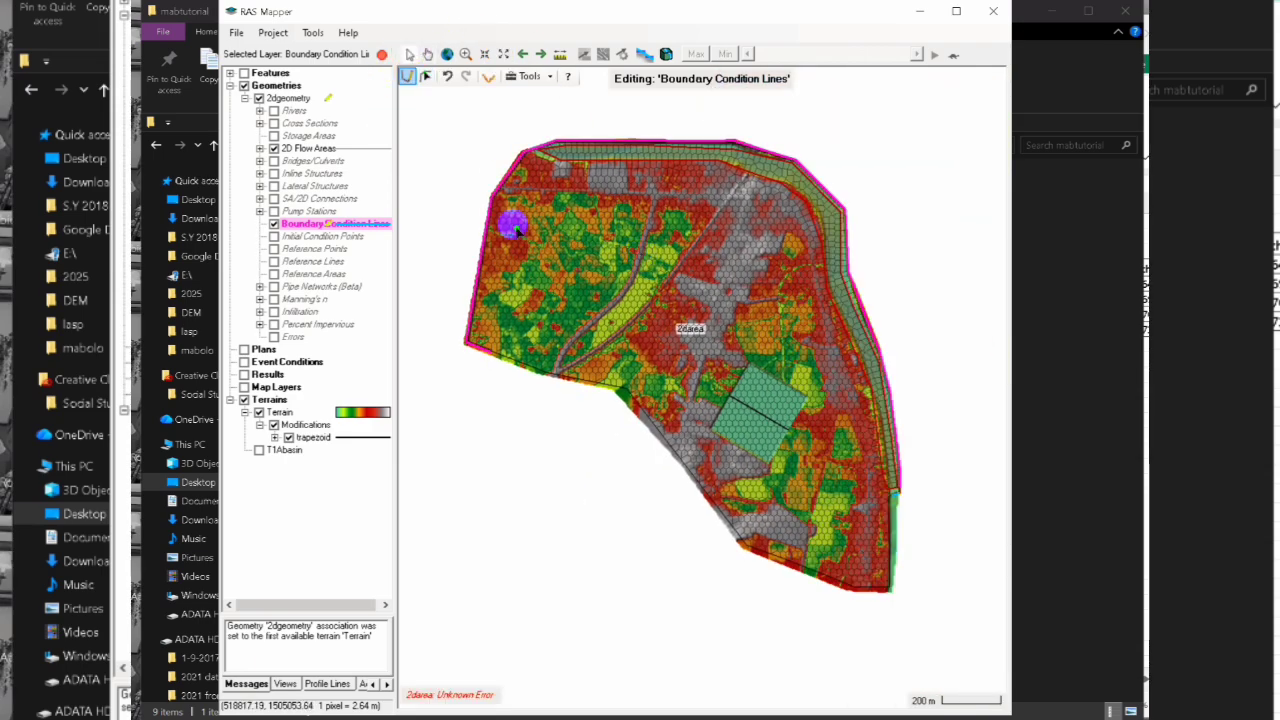
click(502, 360)
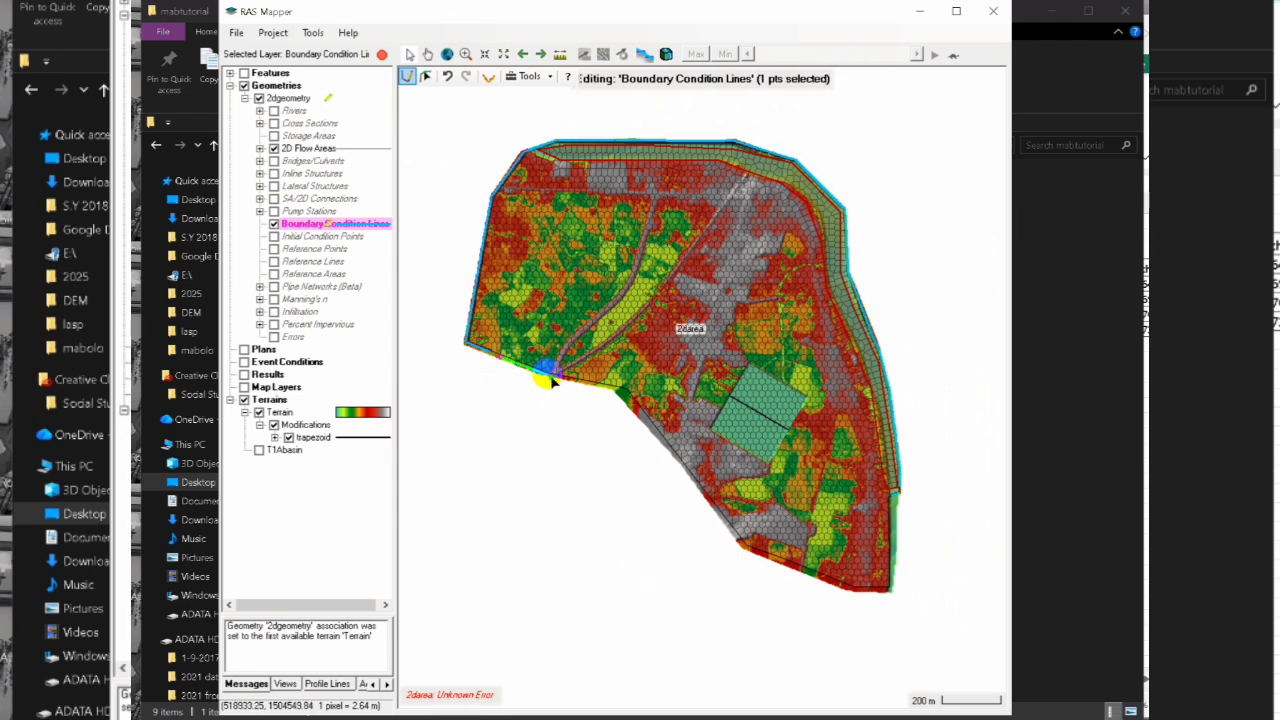
double_click(549, 377)
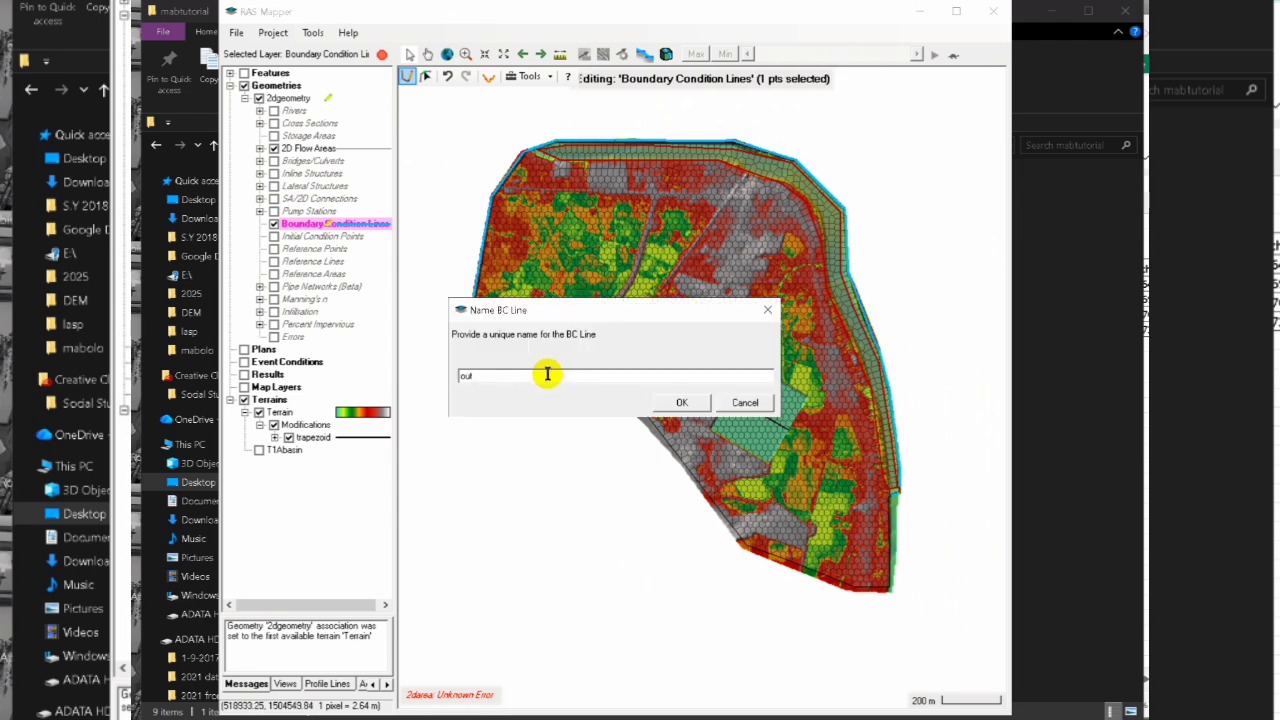
text(outflowA)
click(679, 401)
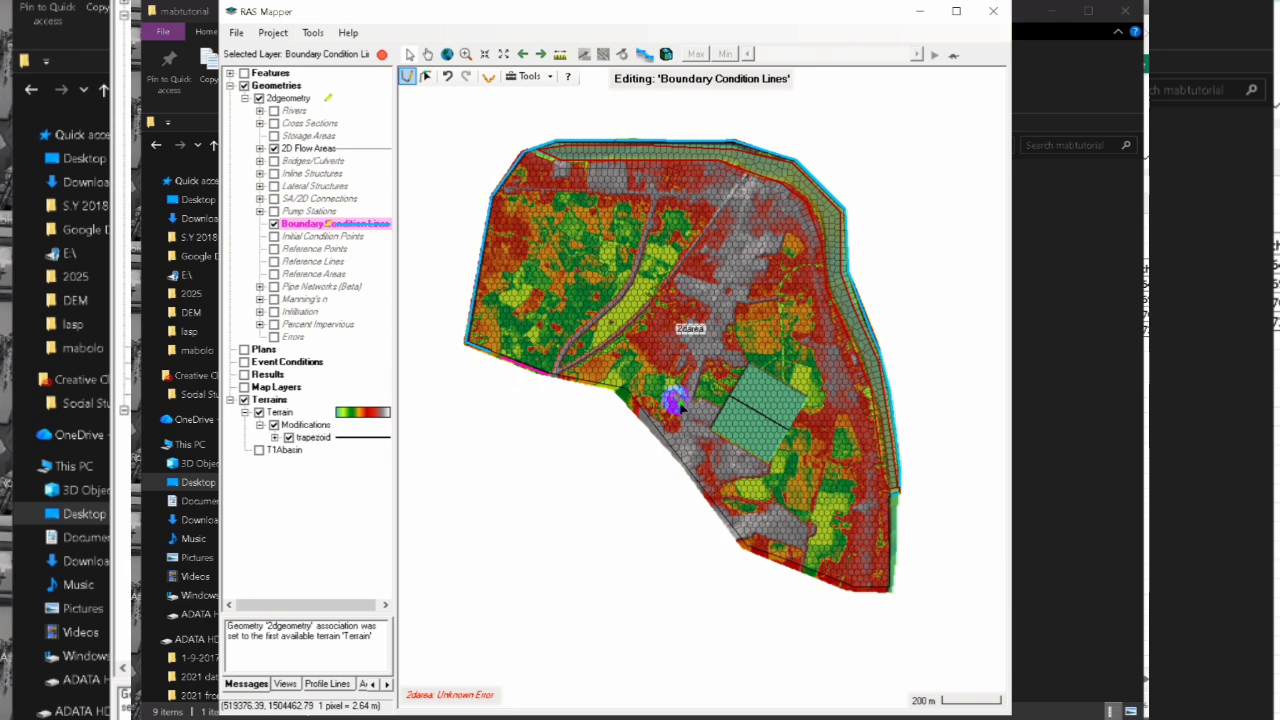
Draw a fourth boundary condition line from outflowA's end along the diagonal southwestern edge onto the southern edge, and name it outlet2
click(564, 379)
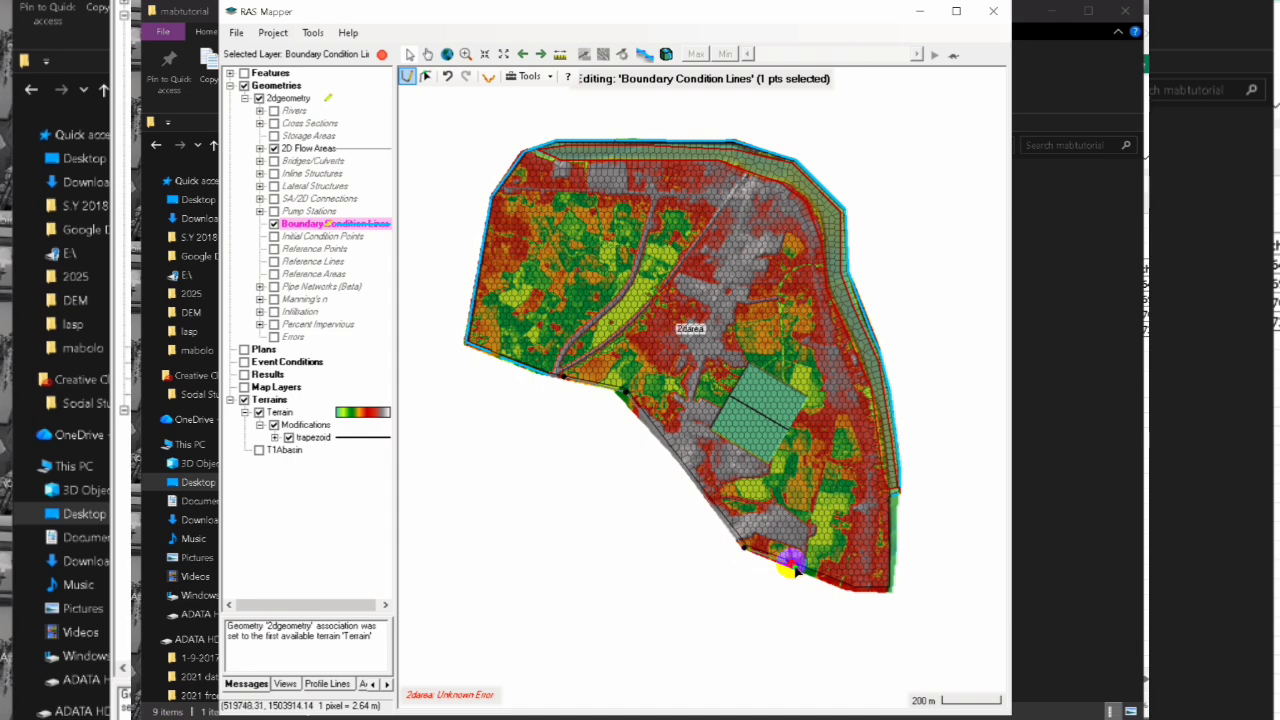
double_click(795, 569)
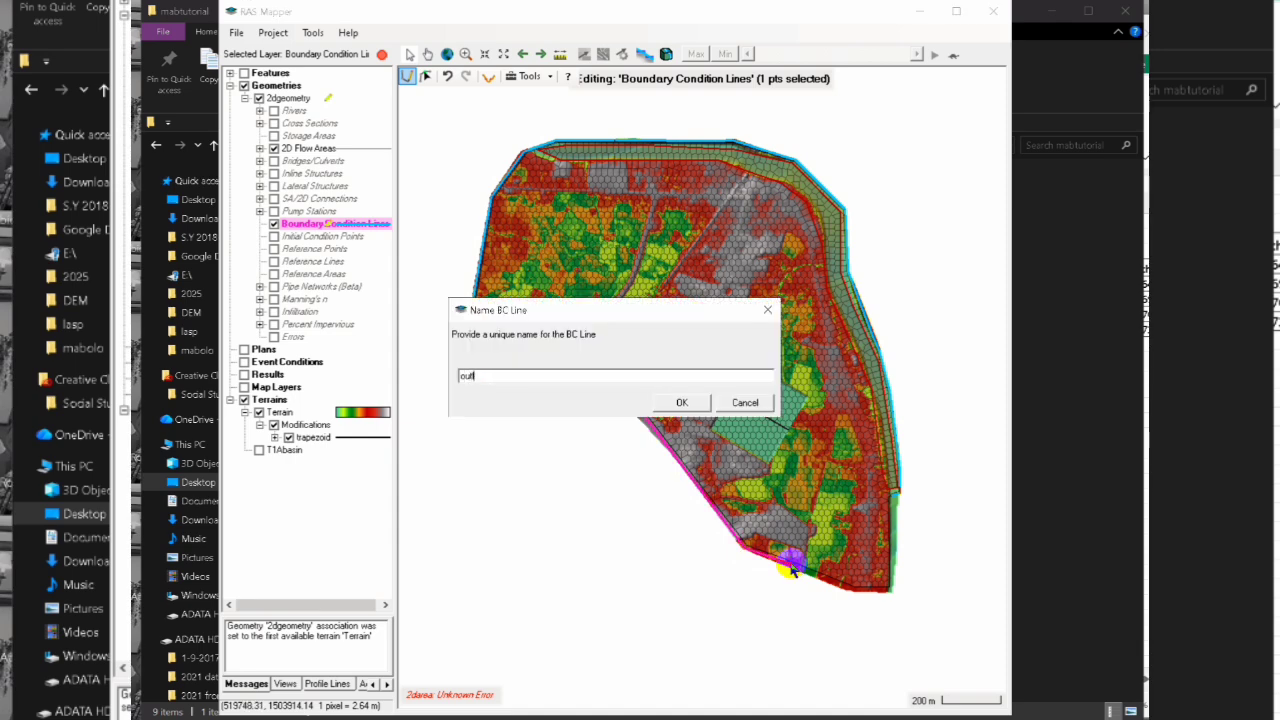
text(outlet2)
click(682, 402)
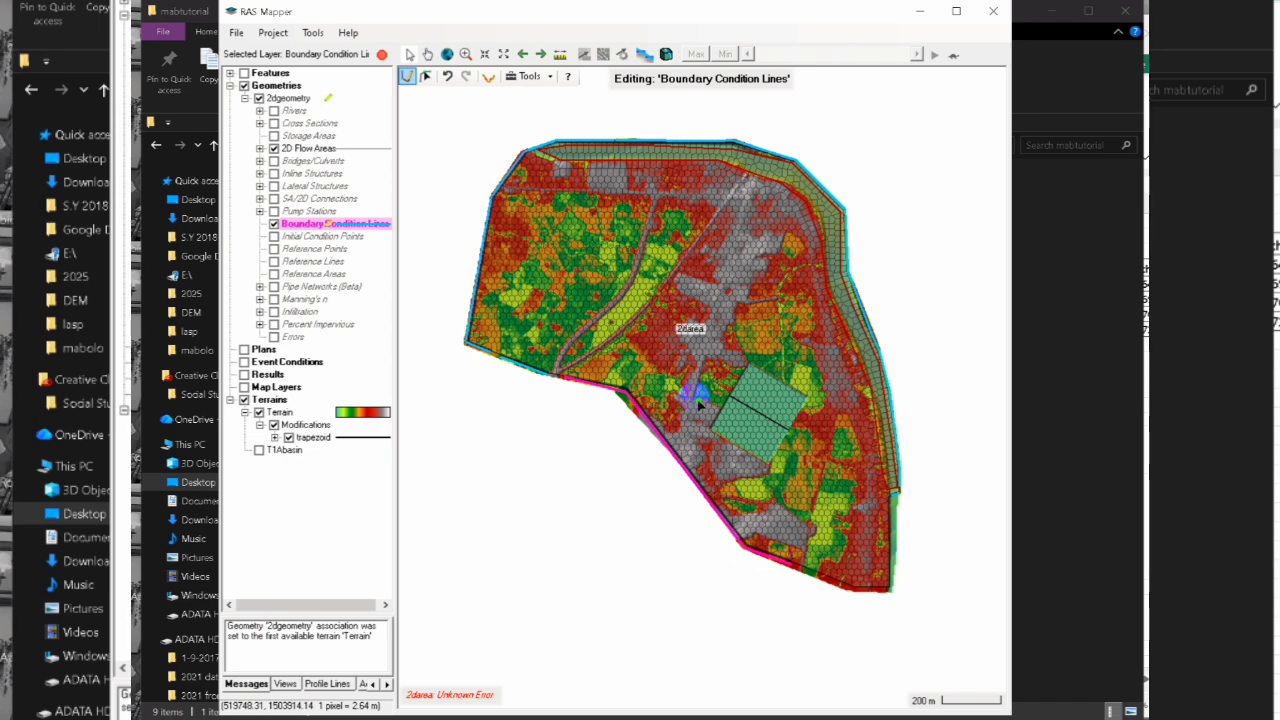
Draw a short fifth boundary condition line along the southern edge just east of outlet2, and name it outflowB
click(812, 572)
click(815, 577)
click(812, 576)
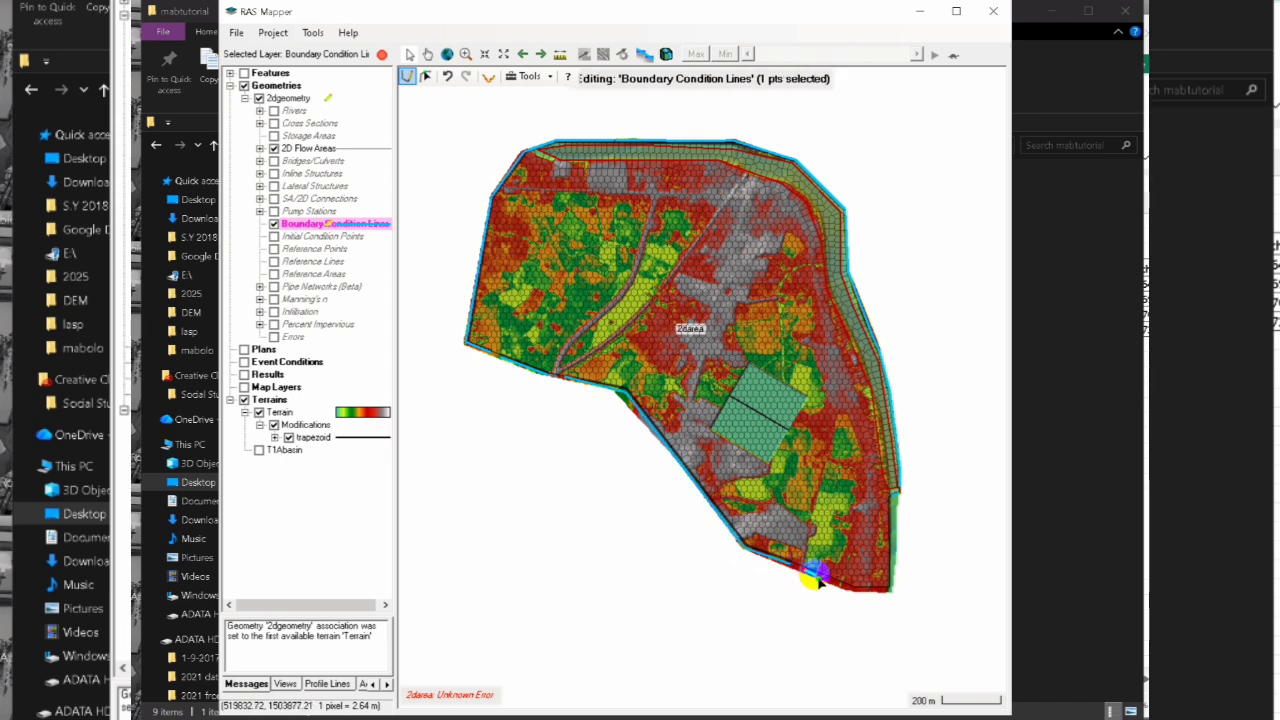
double_click(815, 578)
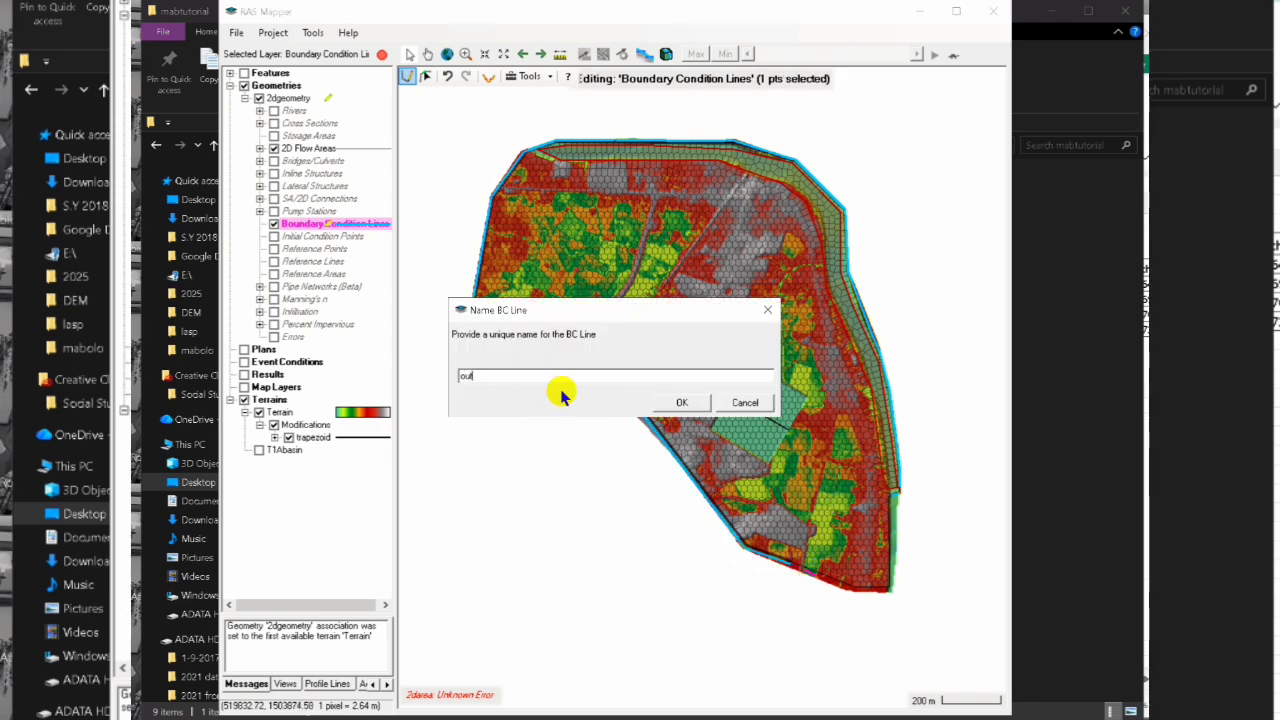
click(682, 402)
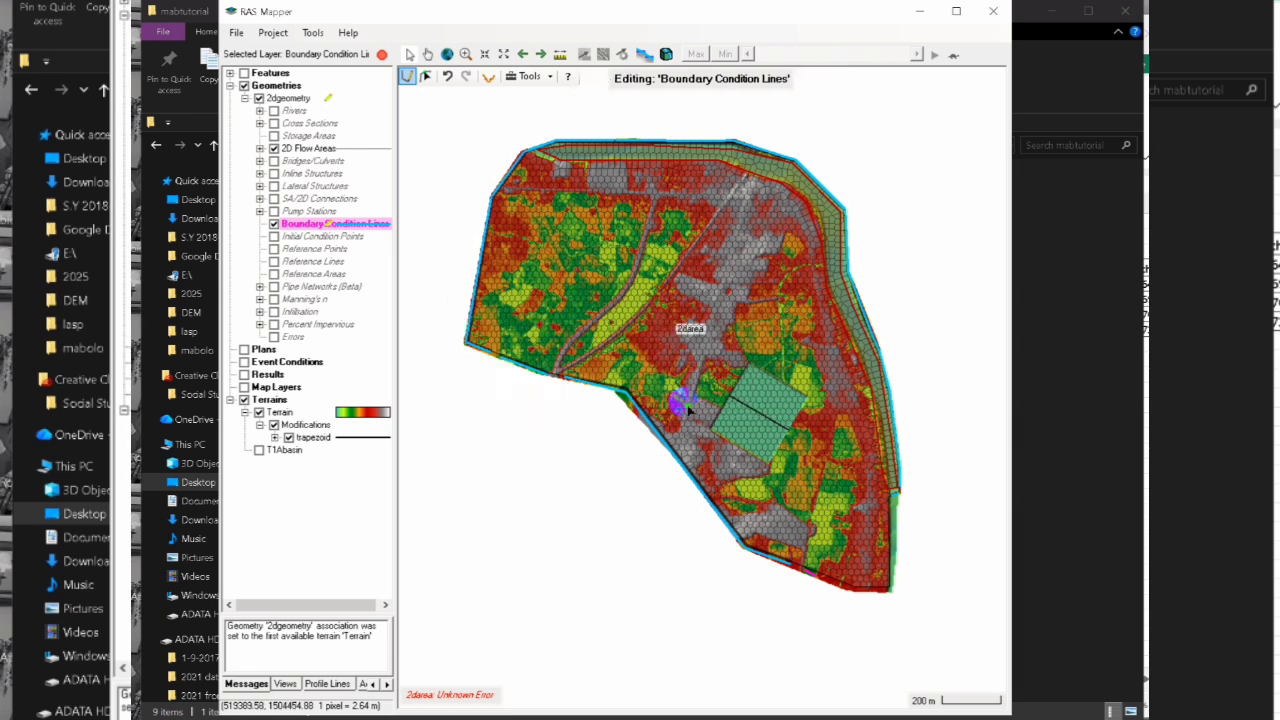
Draw a boundary condition line around the southeastern corner to just below the river inflow, name it outlet3, and save the geometry edits
click(849, 591)
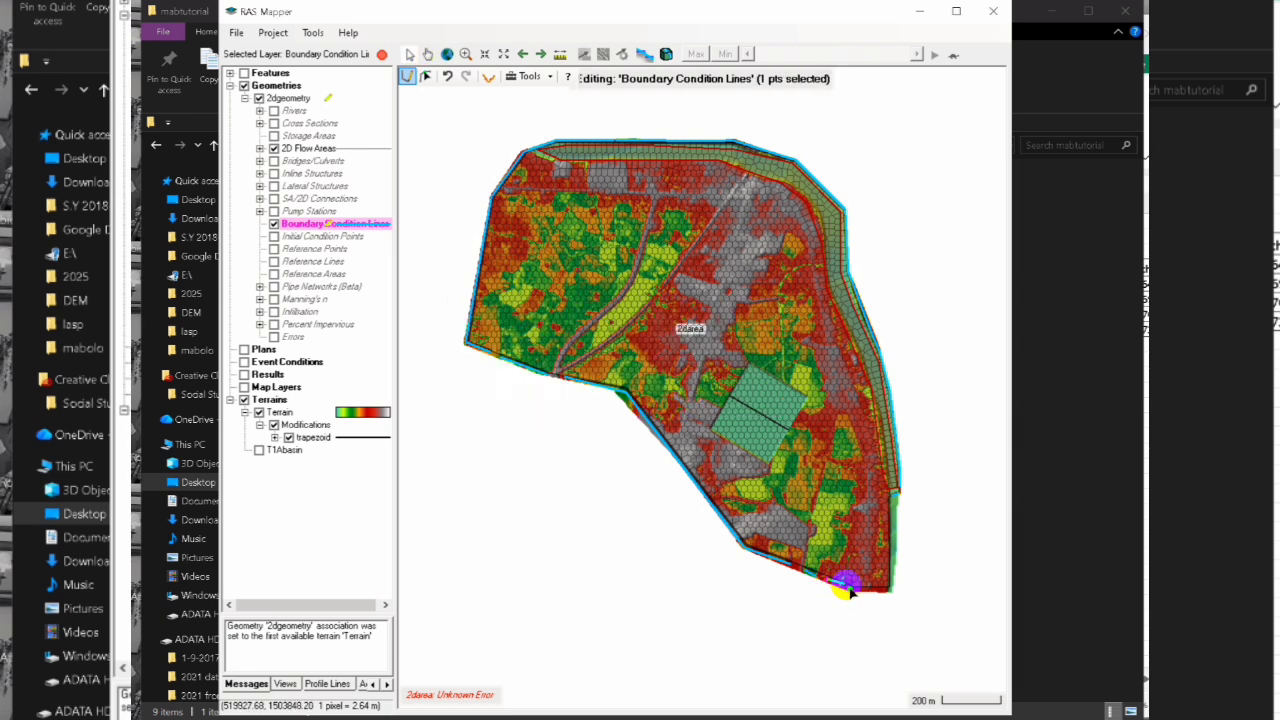
drag(849, 591, 897, 505)
double_click(897, 505)
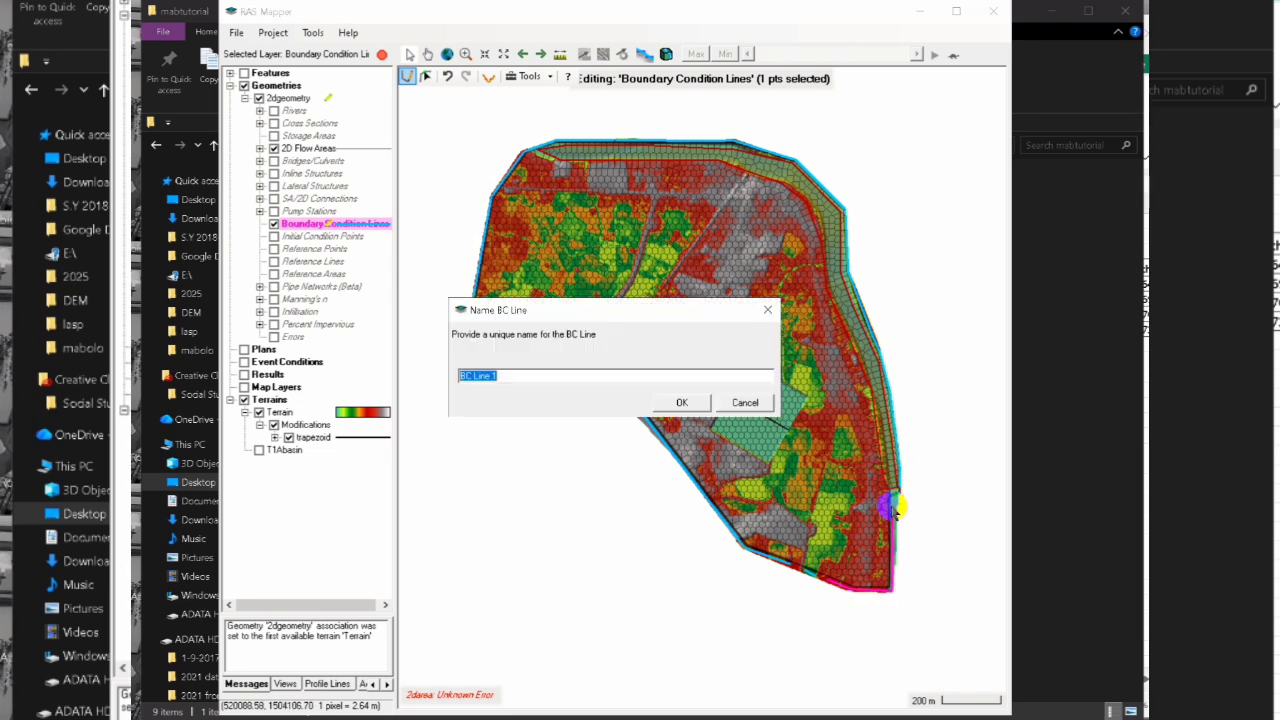
text(outlet3)
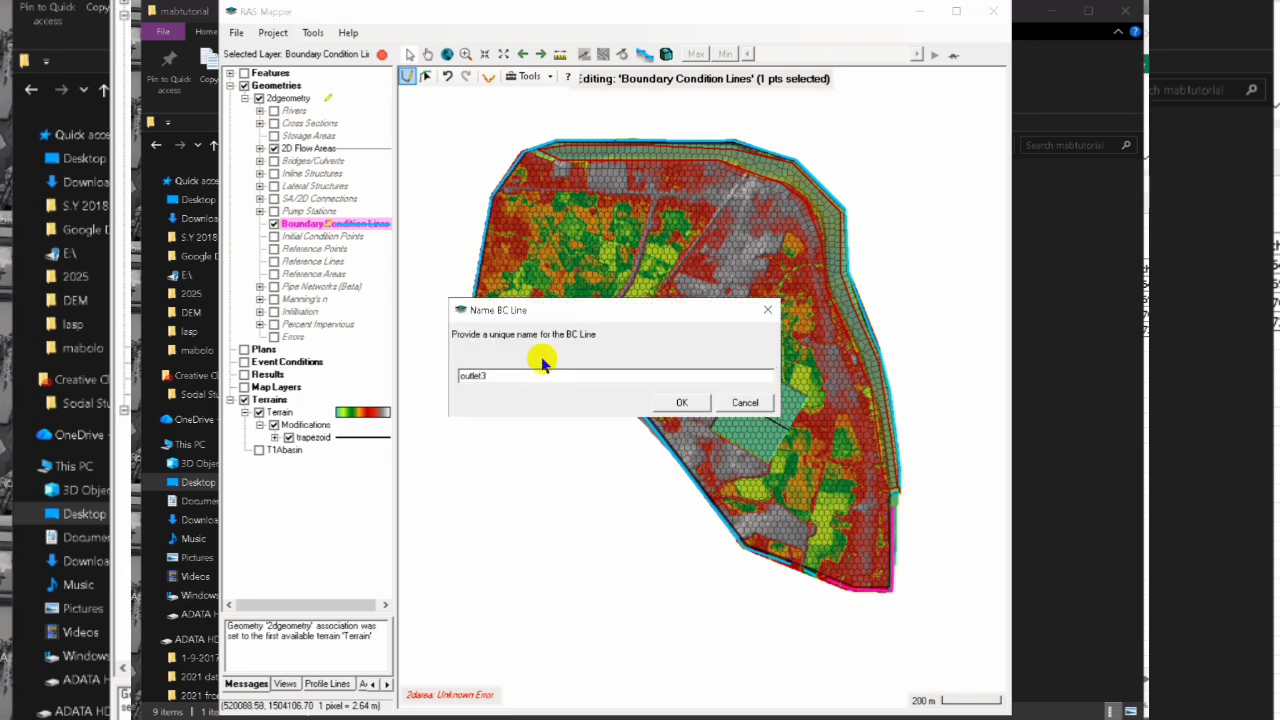
click(682, 402)
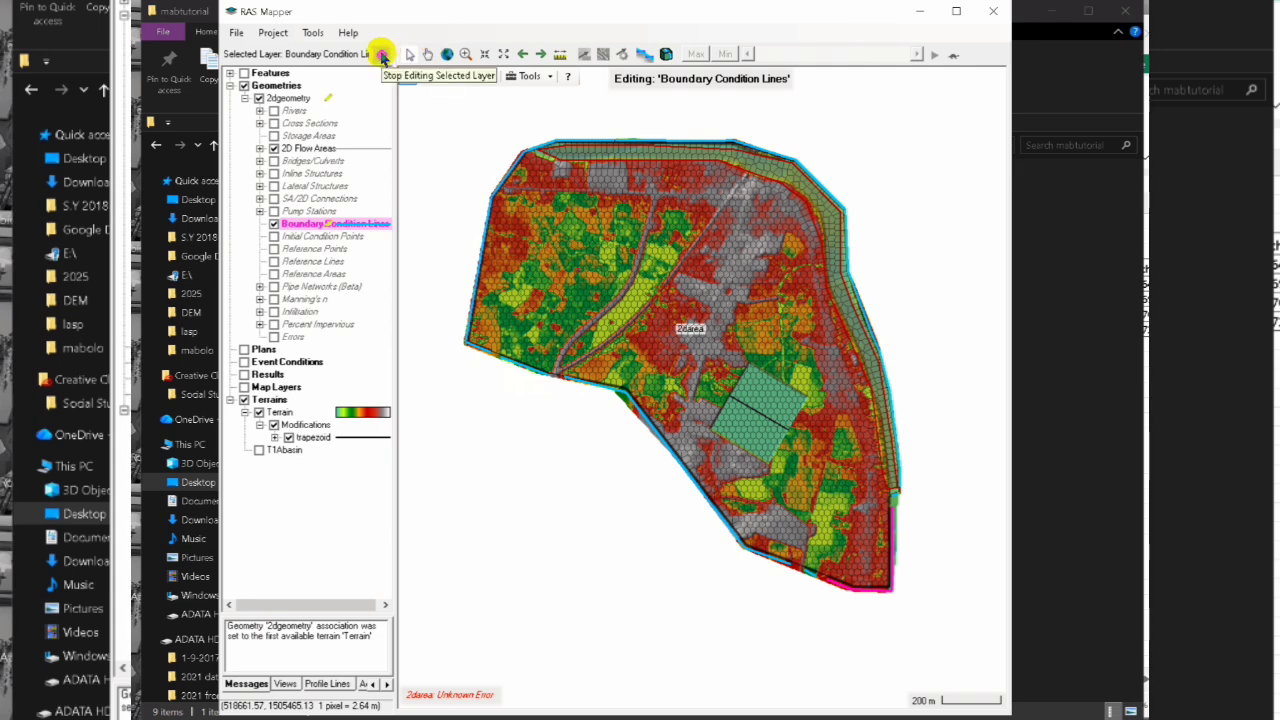
click(382, 55)
click(764, 423)
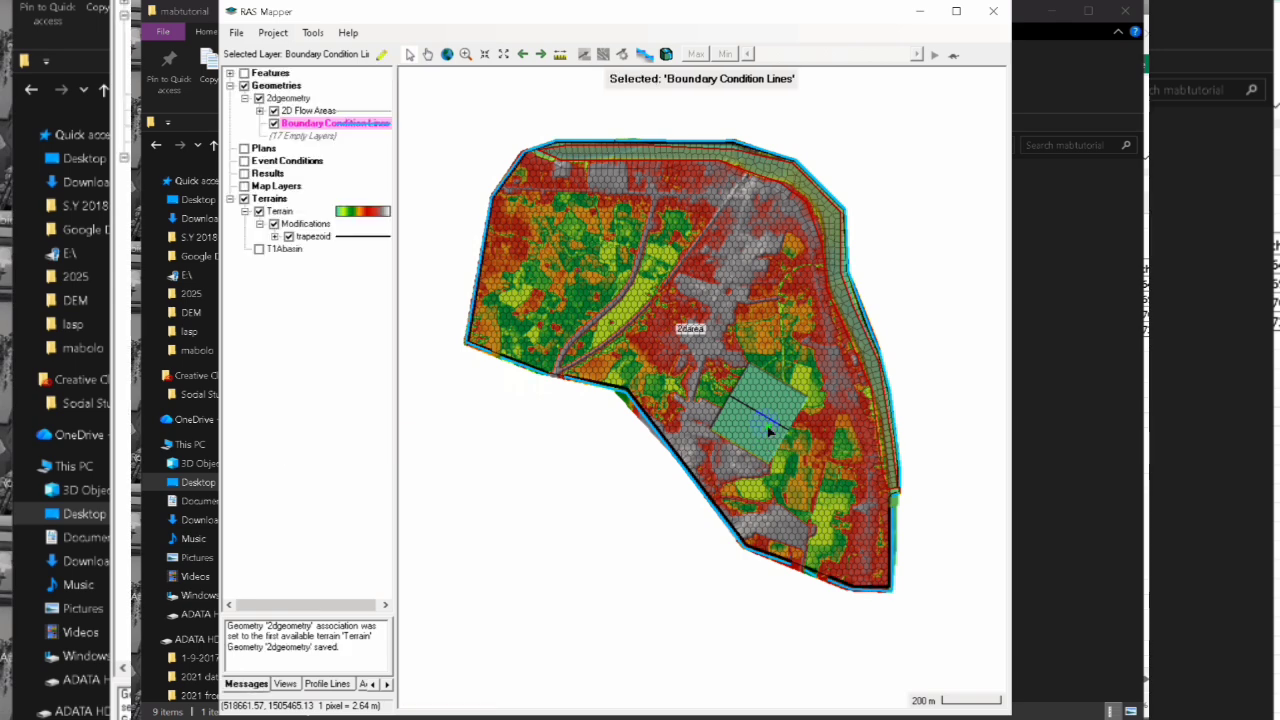
Remove the Modifications layer with the trapezoid from Terrain and save the terrain edits
double_click(297, 227)
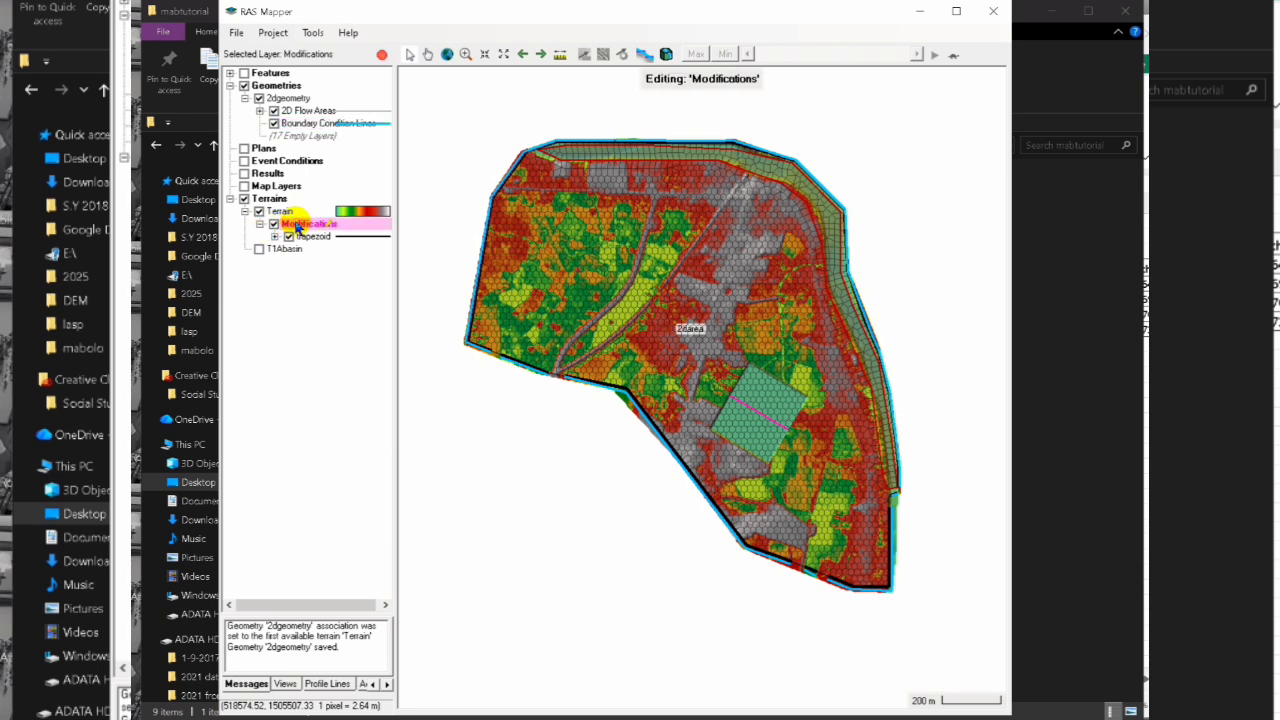
right_click(297, 227)
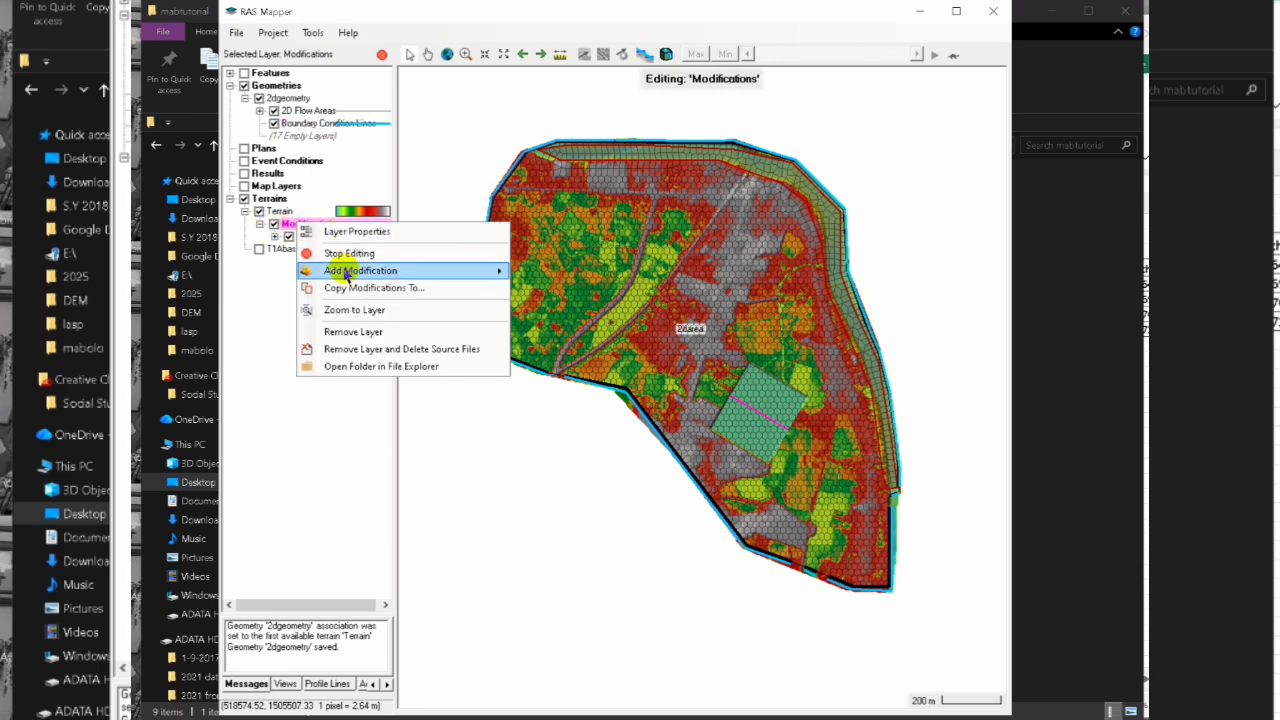
click(362, 330)
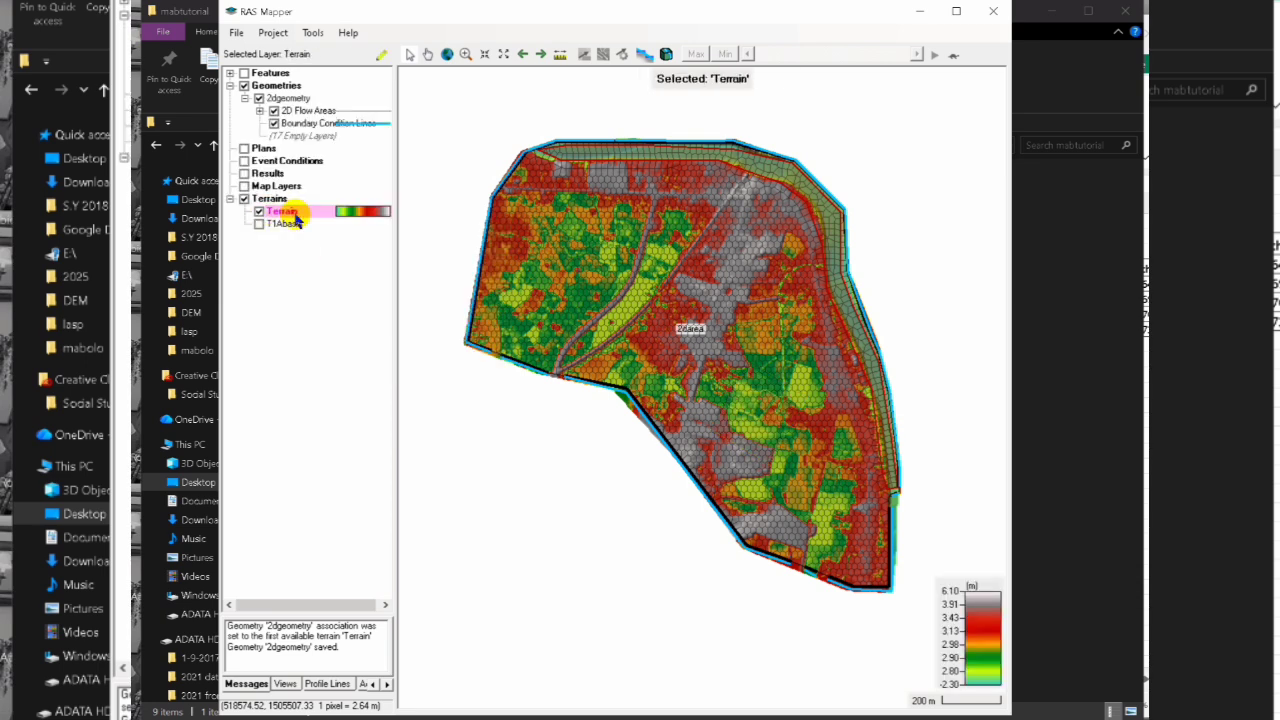
click(381, 58)
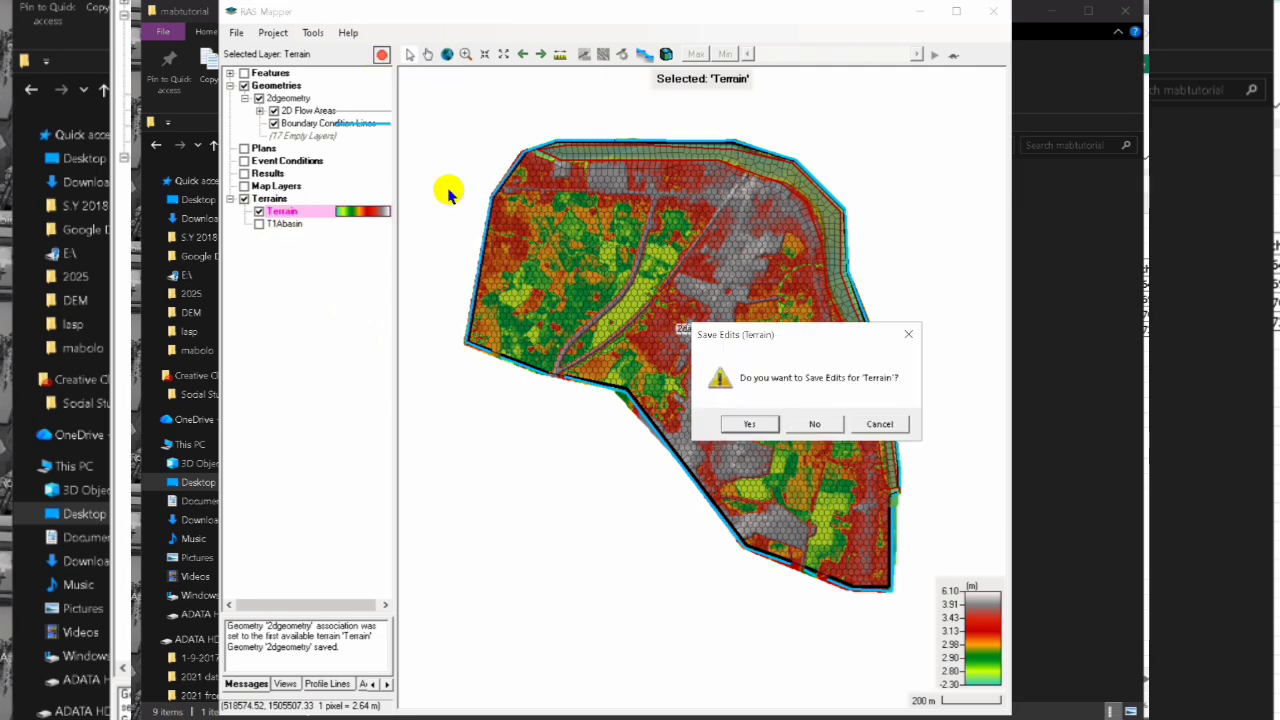
click(754, 424)
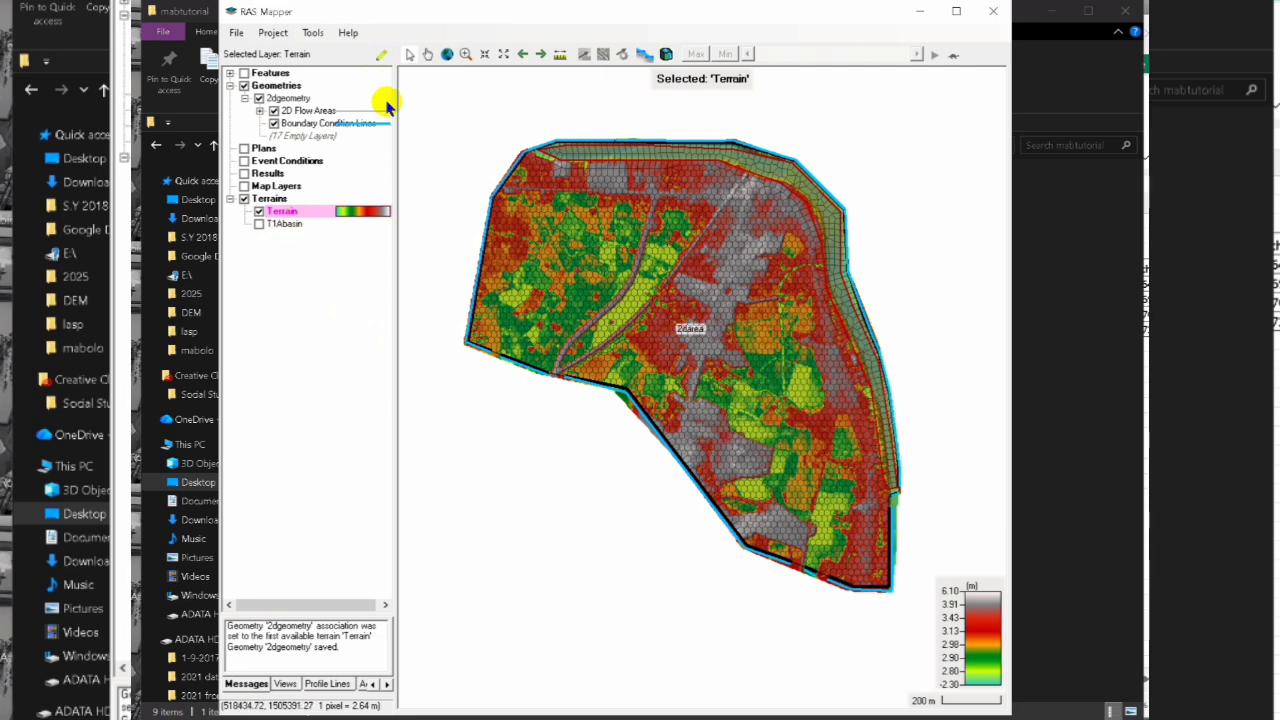
Rename the unmodified Terrain layer and its files to nobasin
right_click(279, 211)
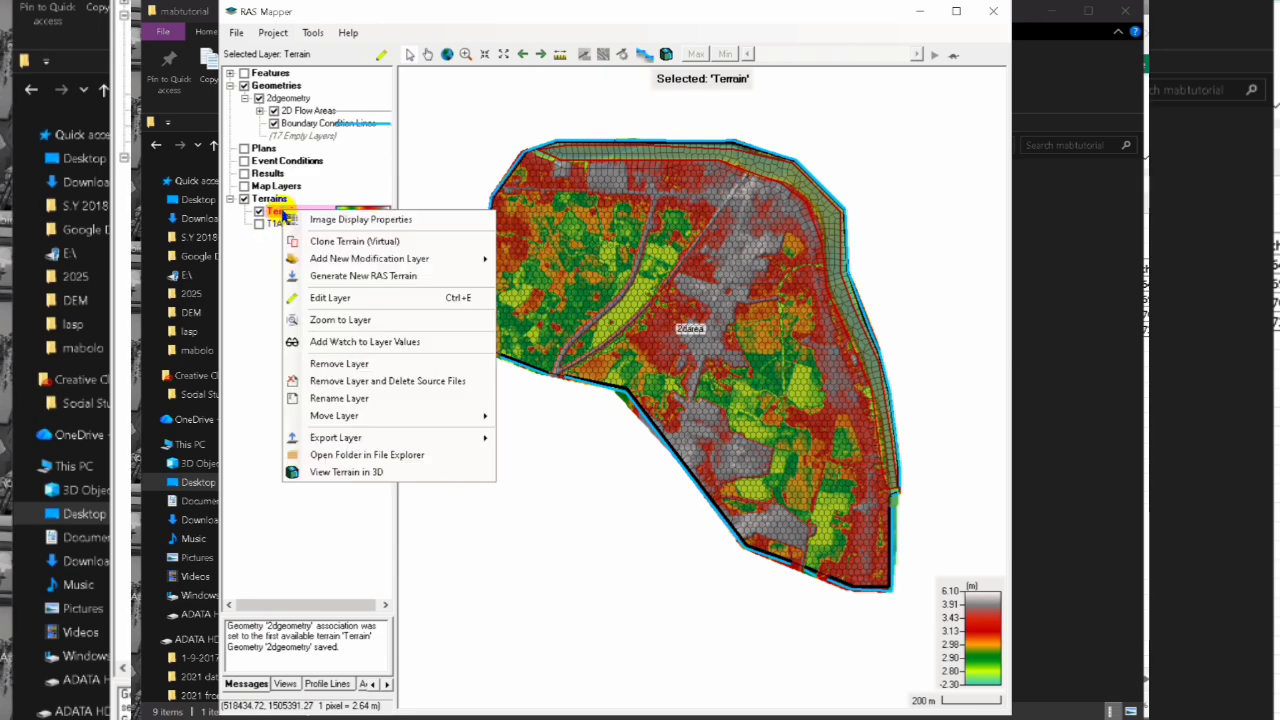
click(335, 398)
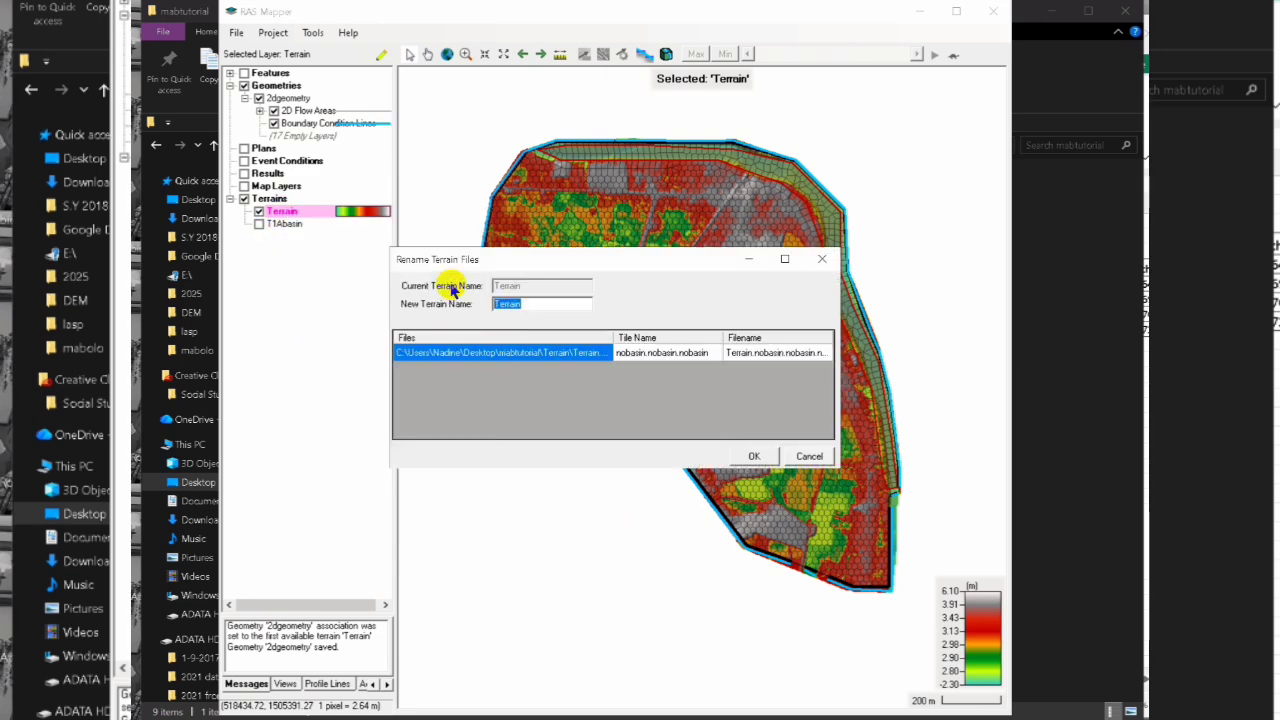
text(nobasin)
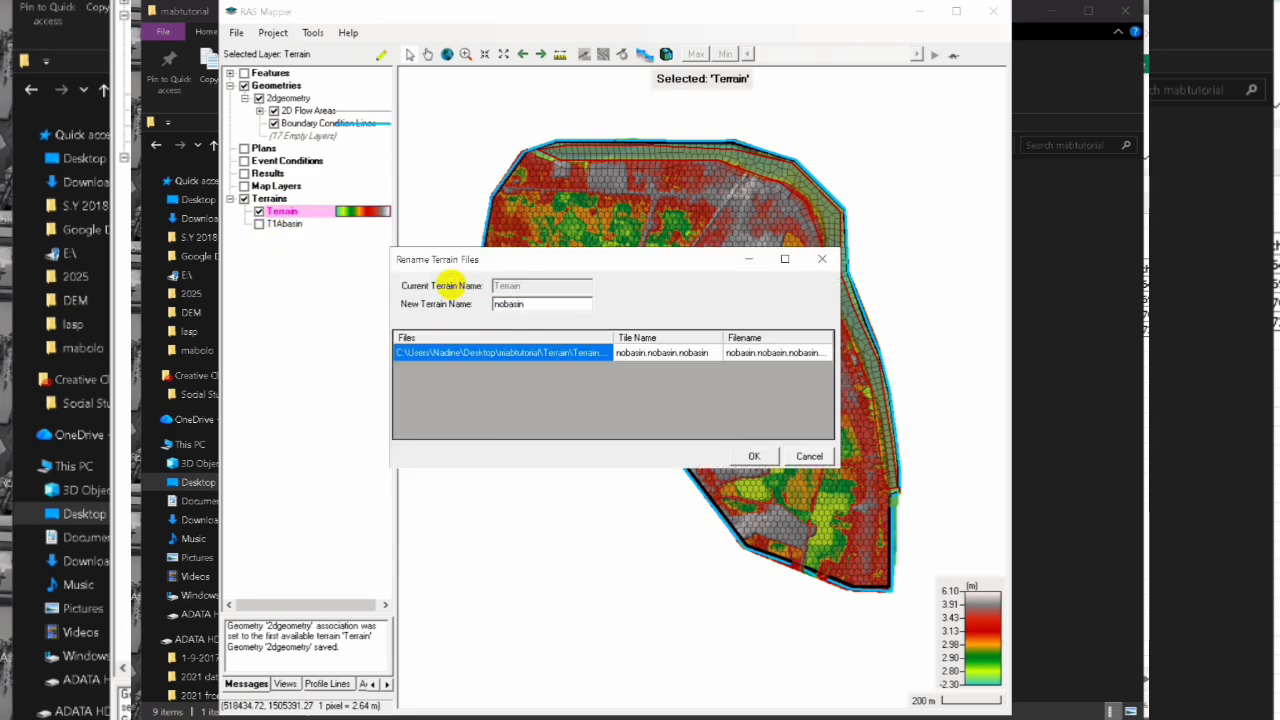
click(756, 457)
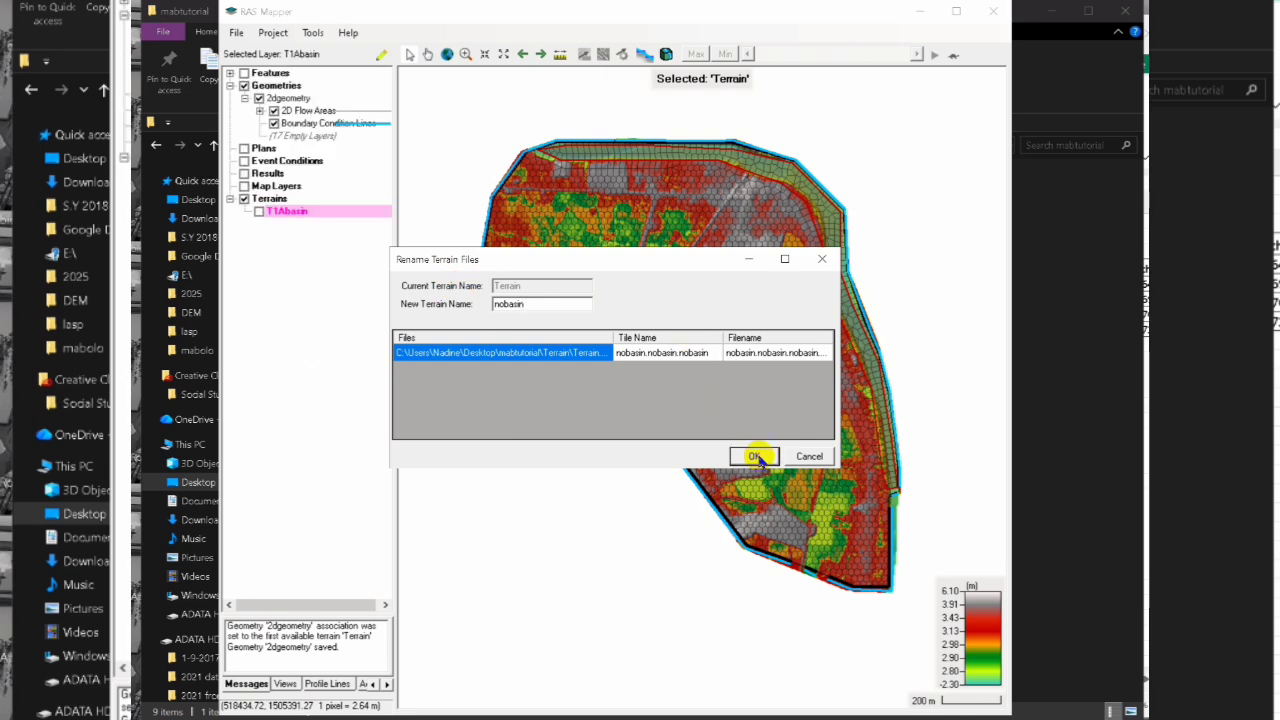
click(917, 433)
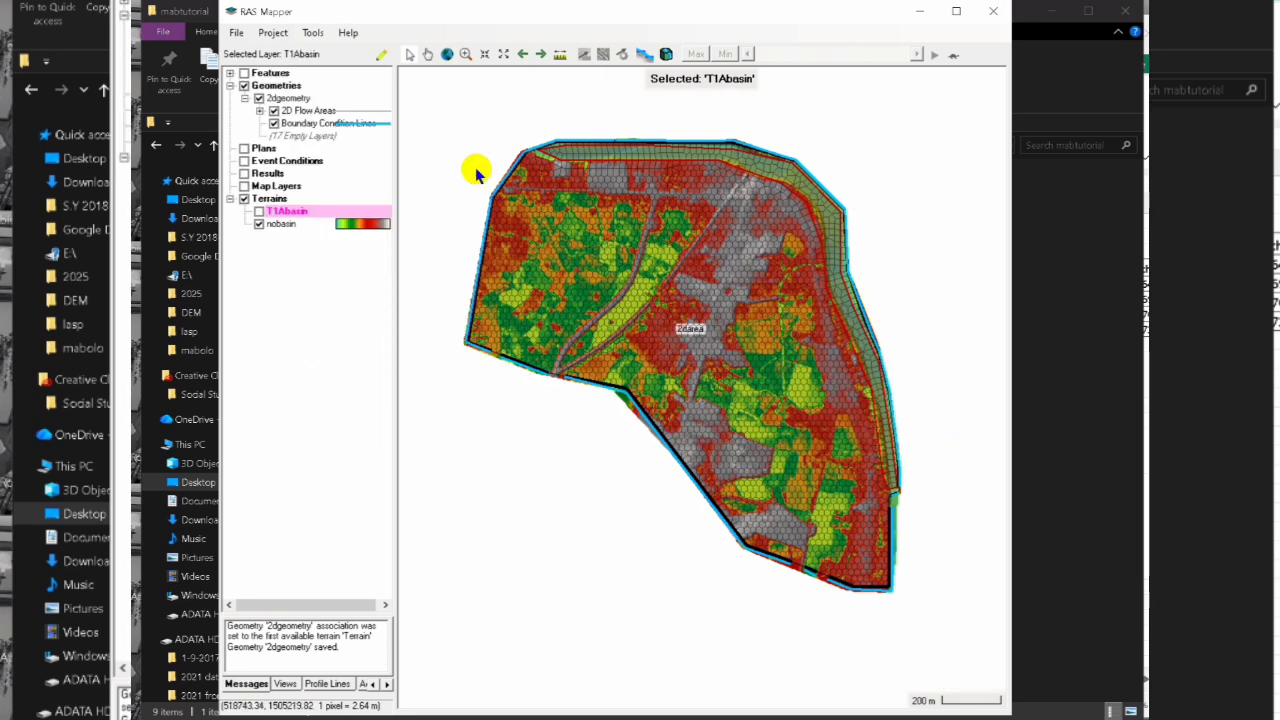
Move the nobasin terrain above T1Abasin in the layer order and save the RAS Mapper project
click(283, 224)
right_click(290, 232)
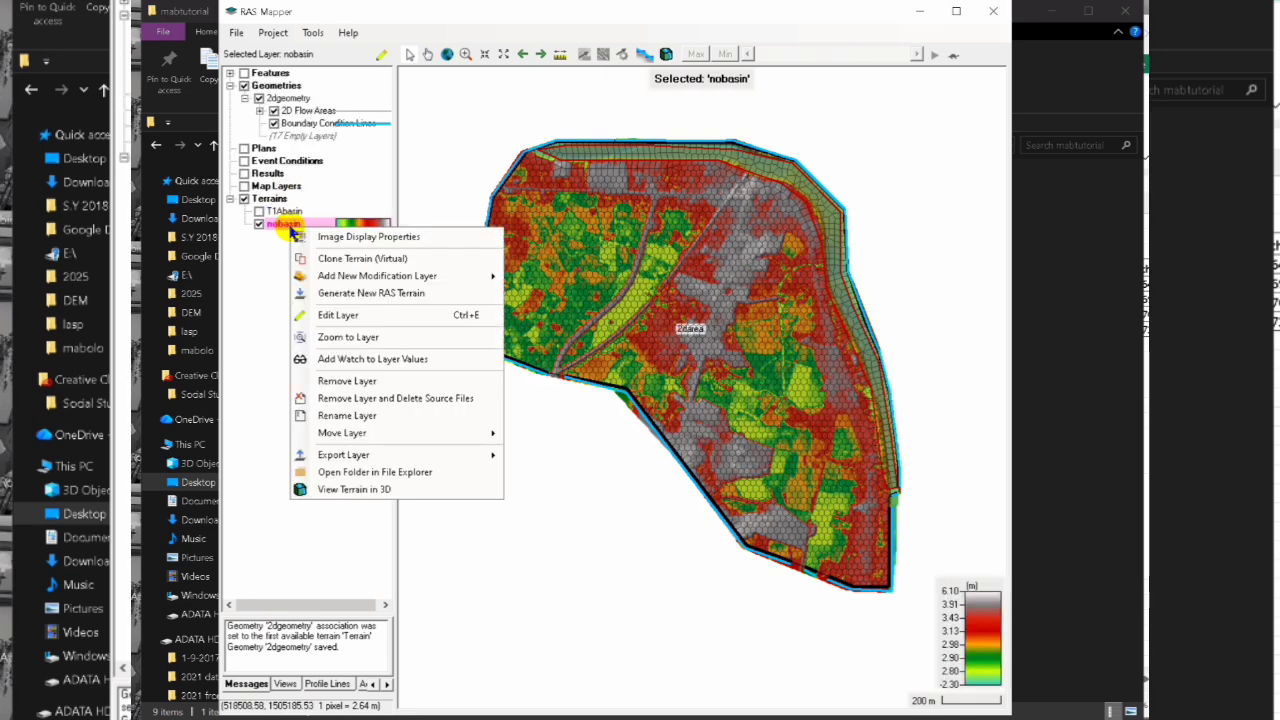
mouse_move(480, 433)
click(540, 435)
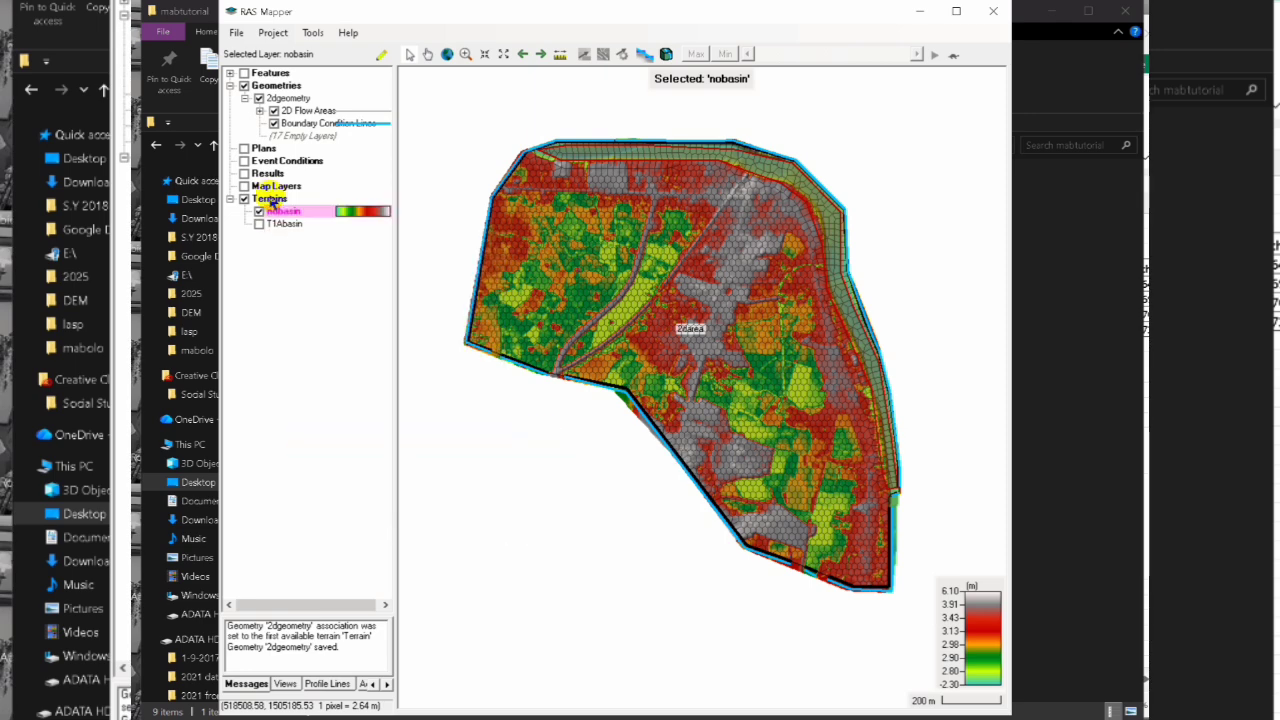
click(238, 34)
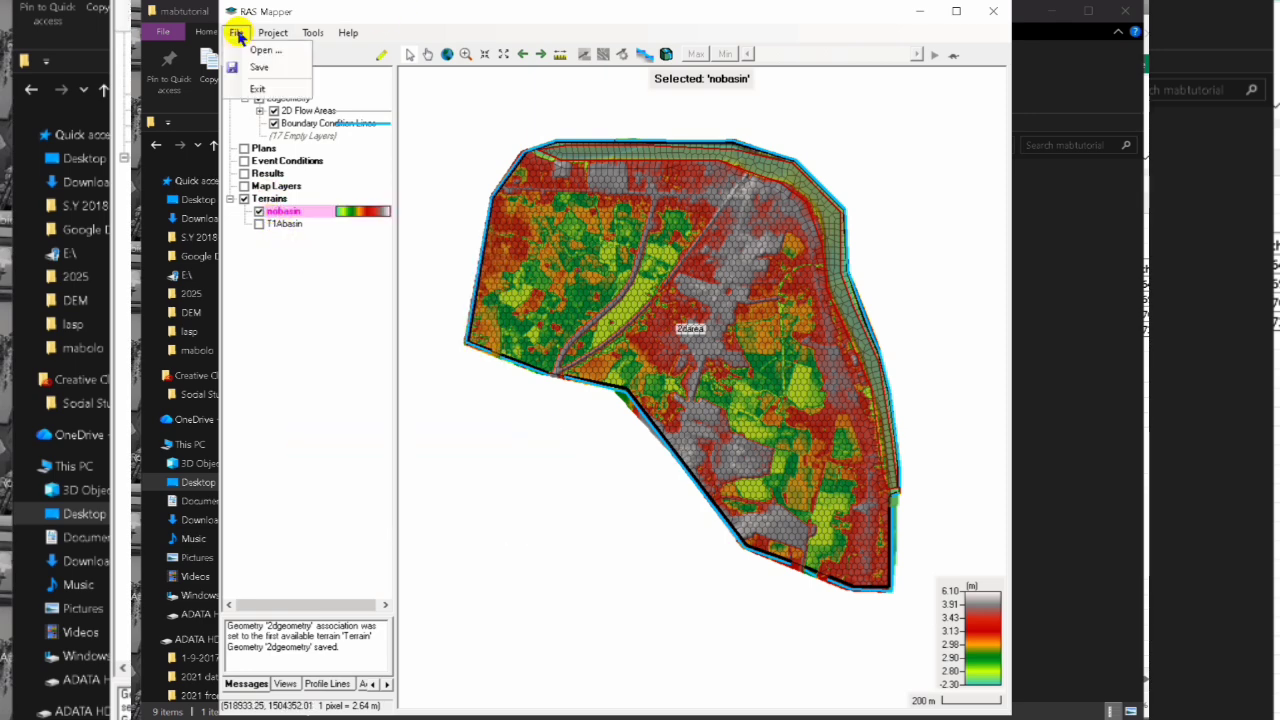
click(256, 67)
Switch to the main HEC-RAS window and open the 2dgeometry file in the geometric data editor
click(1022, 598)
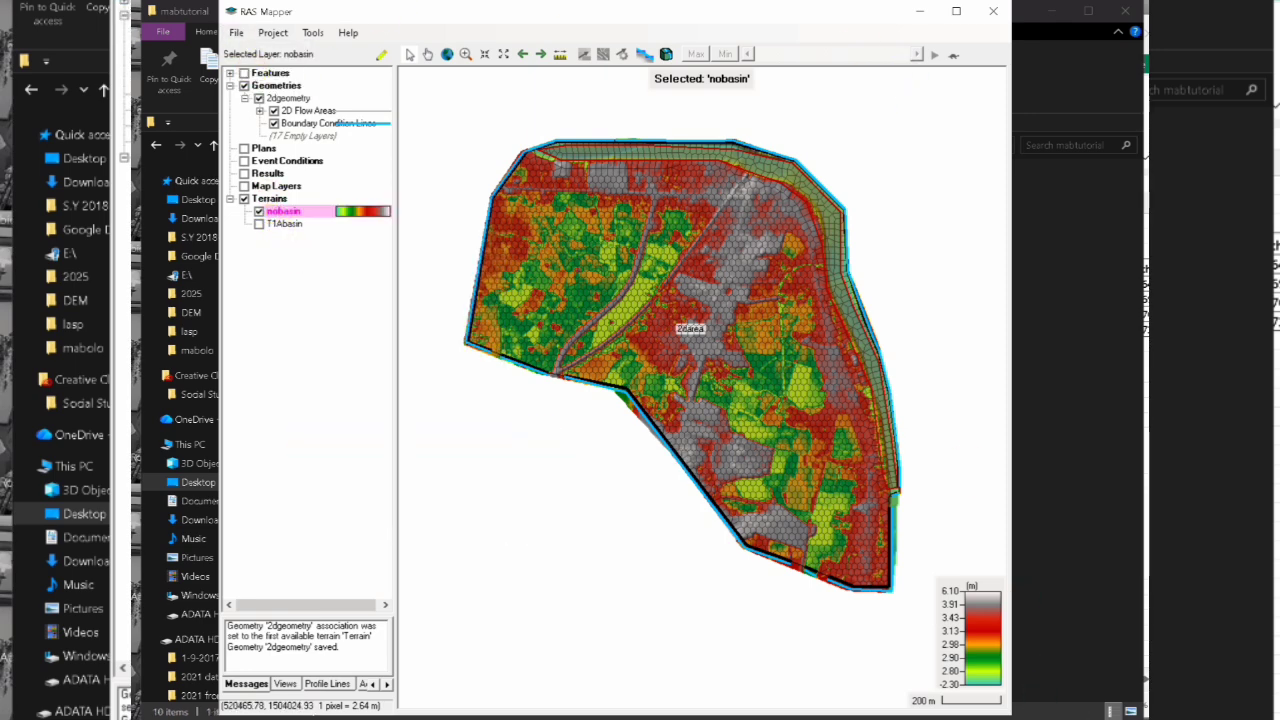
click(1071, 718)
click(365, 134)
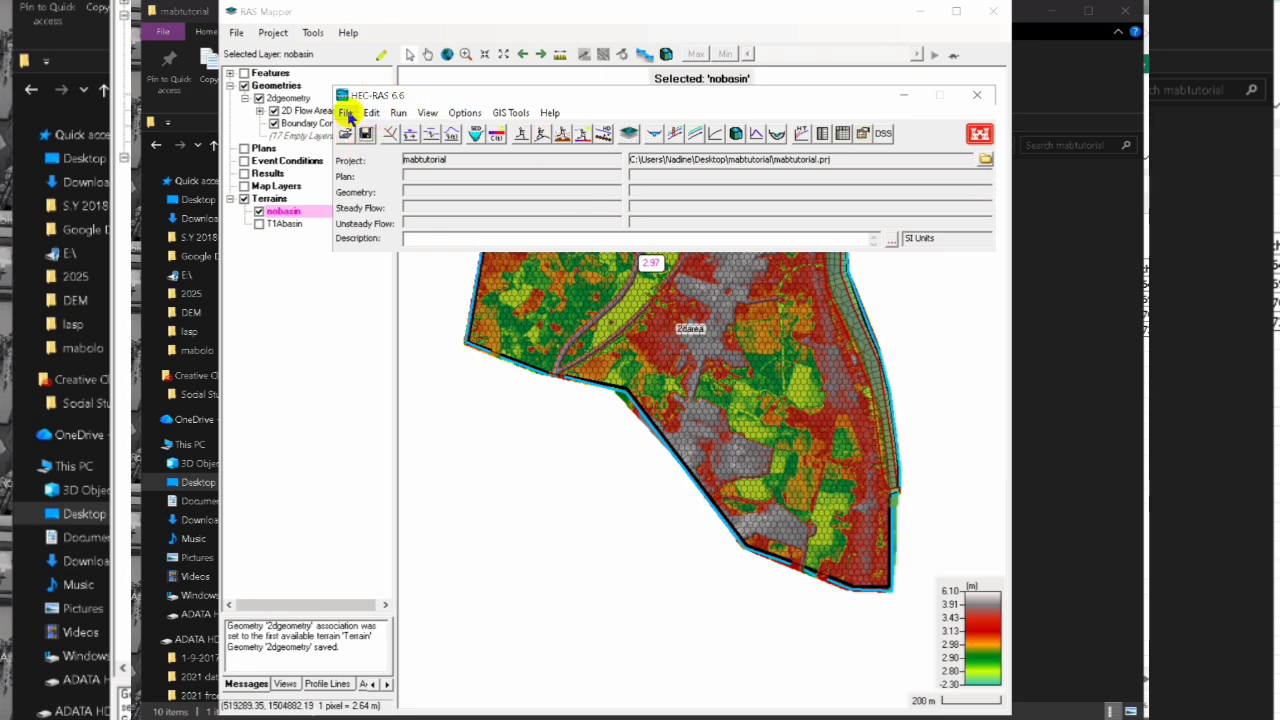
click(371, 112)
click(386, 128)
drag(835, 137, 577, 134)
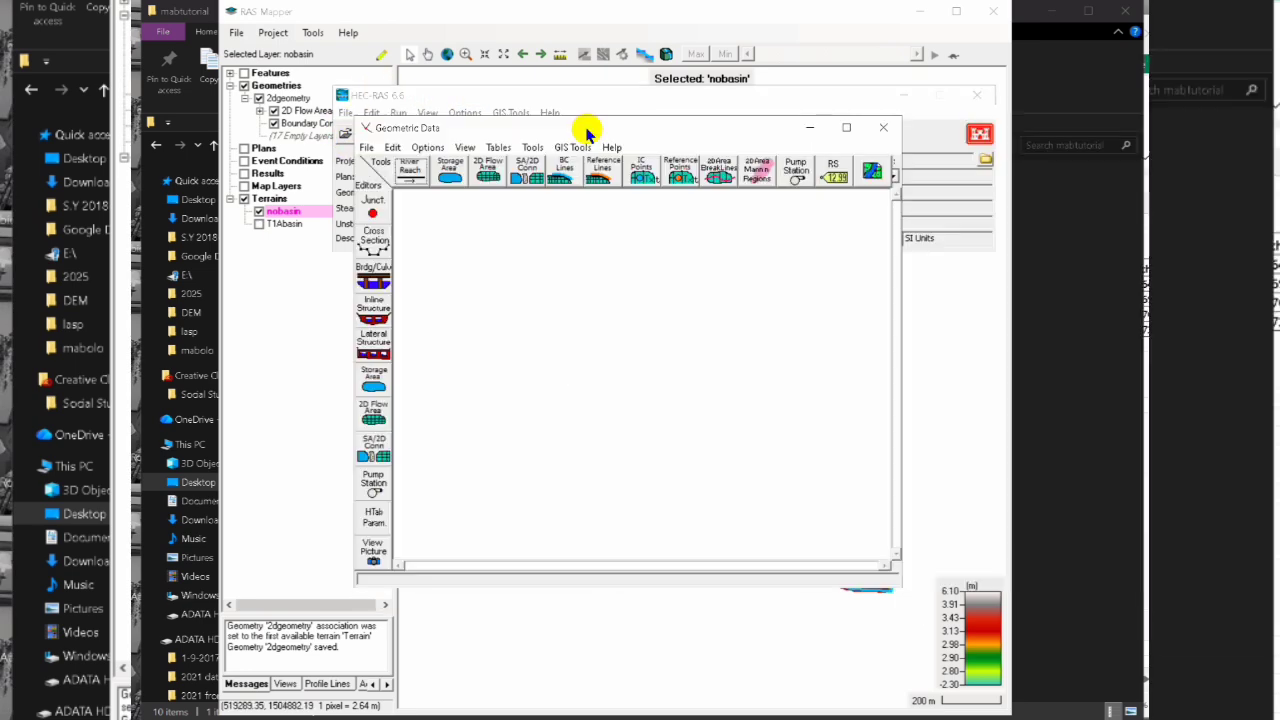
click(366, 147)
click(392, 183)
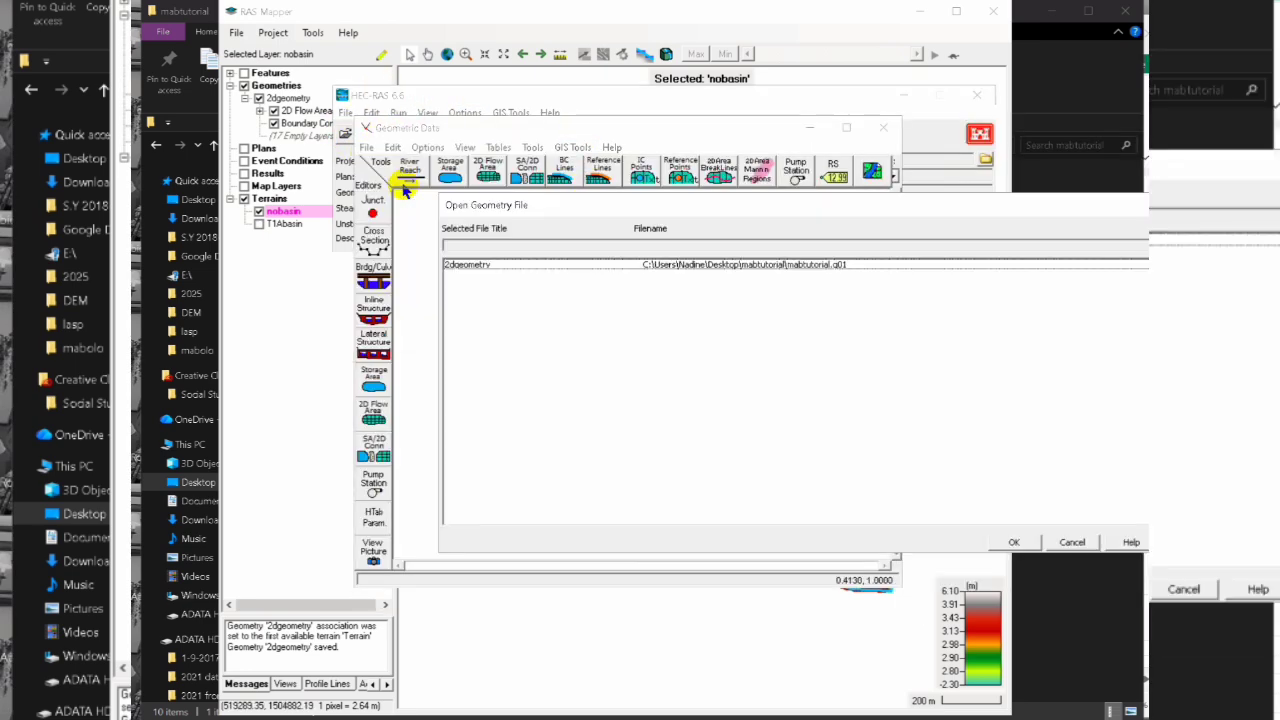
double_click(458, 266)
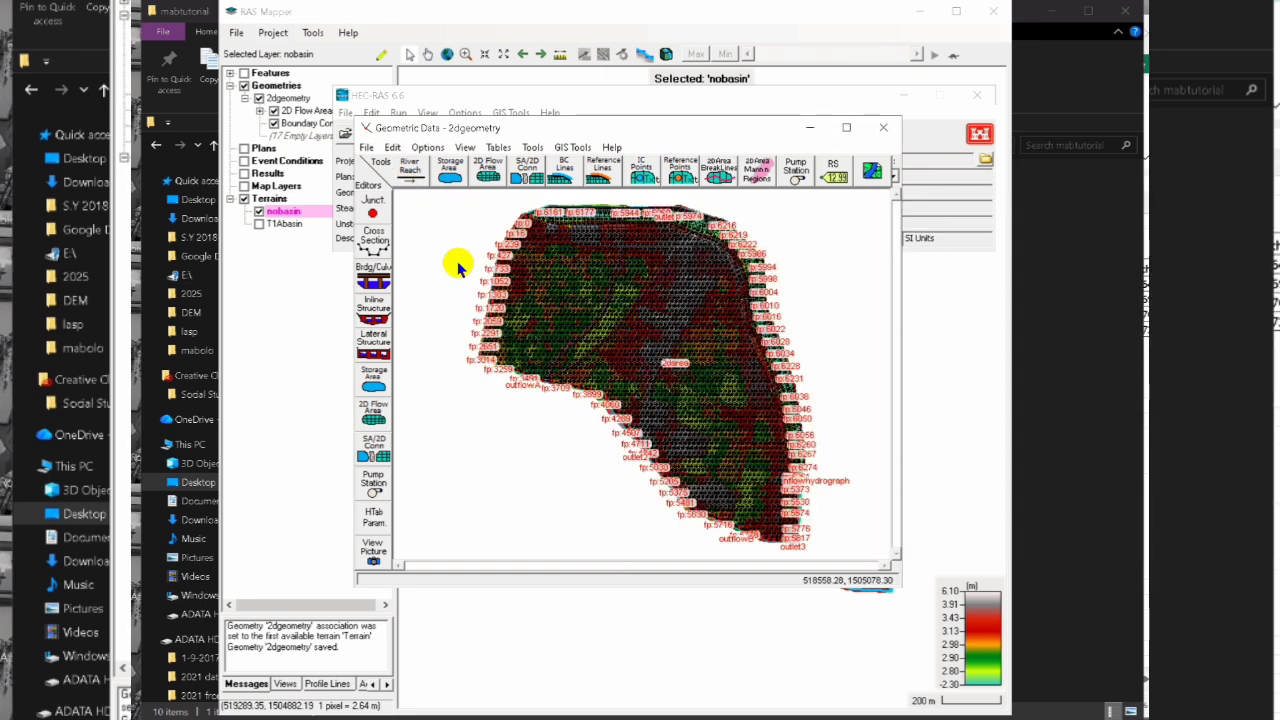
Save the 2dgeometry geometry data and close the geometric data editor
click(366, 146)
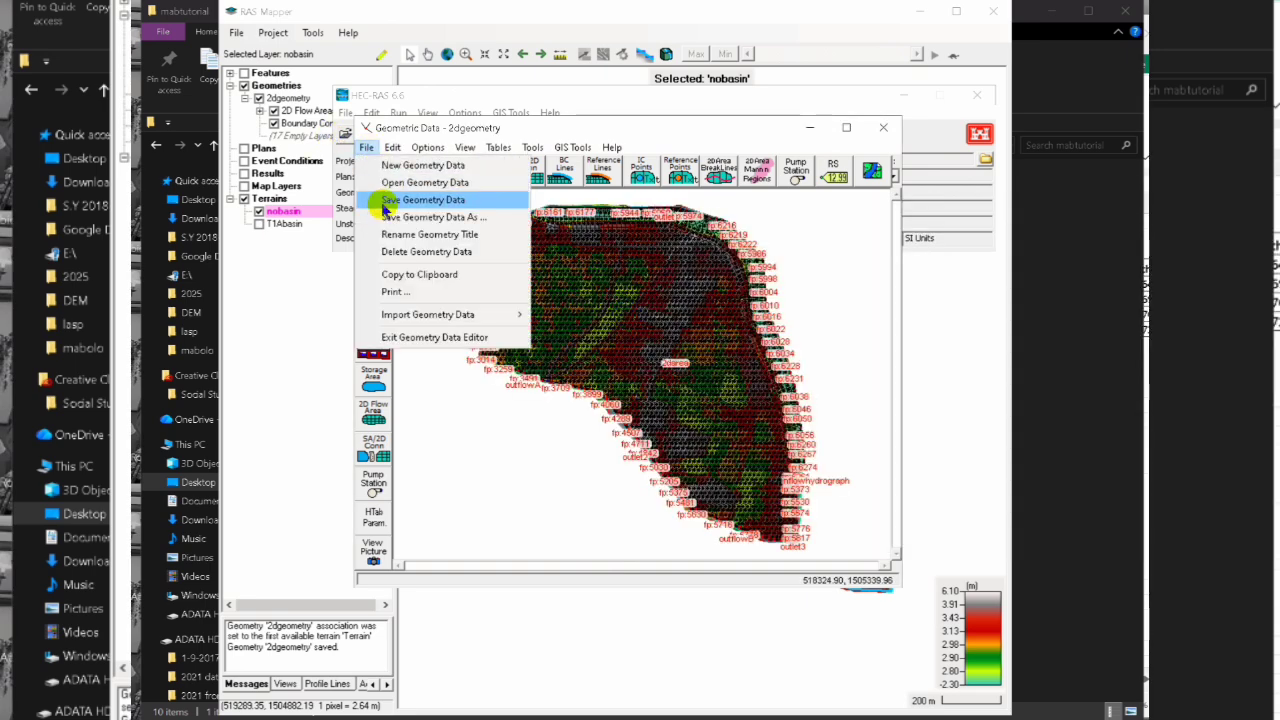
click(386, 200)
click(883, 127)
Open the unsteady flow data editor and save the unsteady flow data under the title nobasin20yr
click(371, 113)
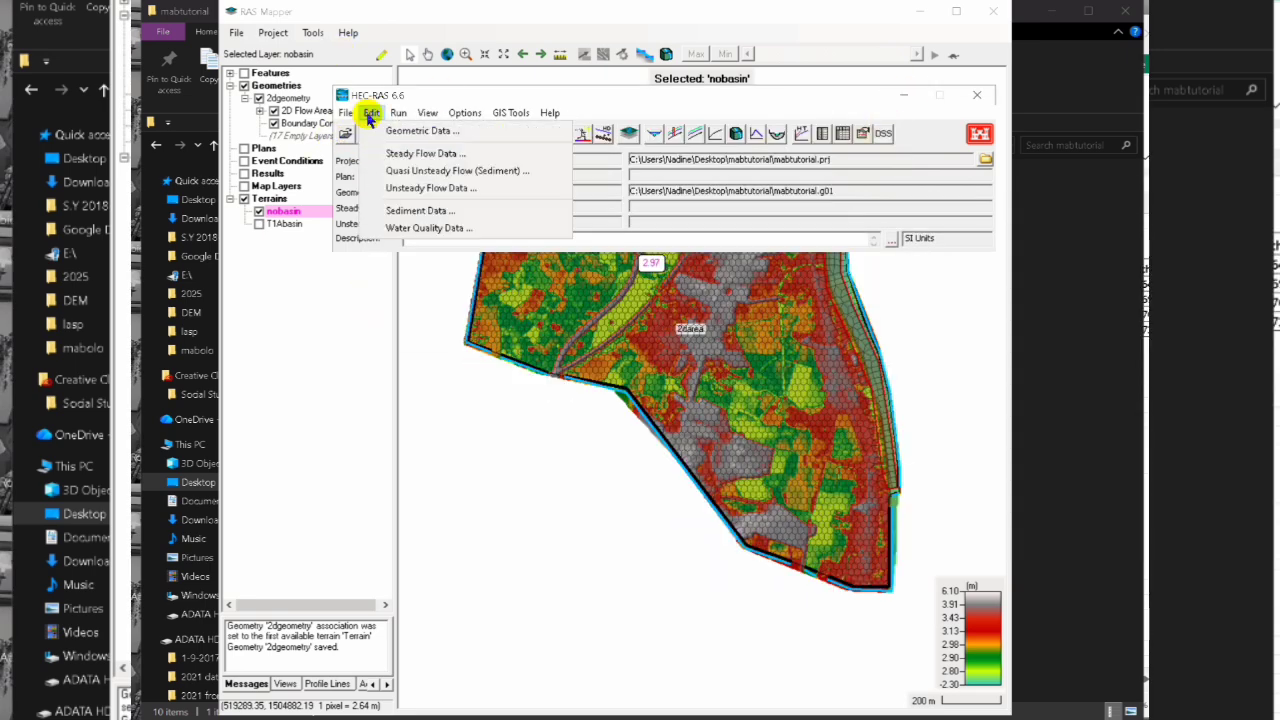
click(395, 184)
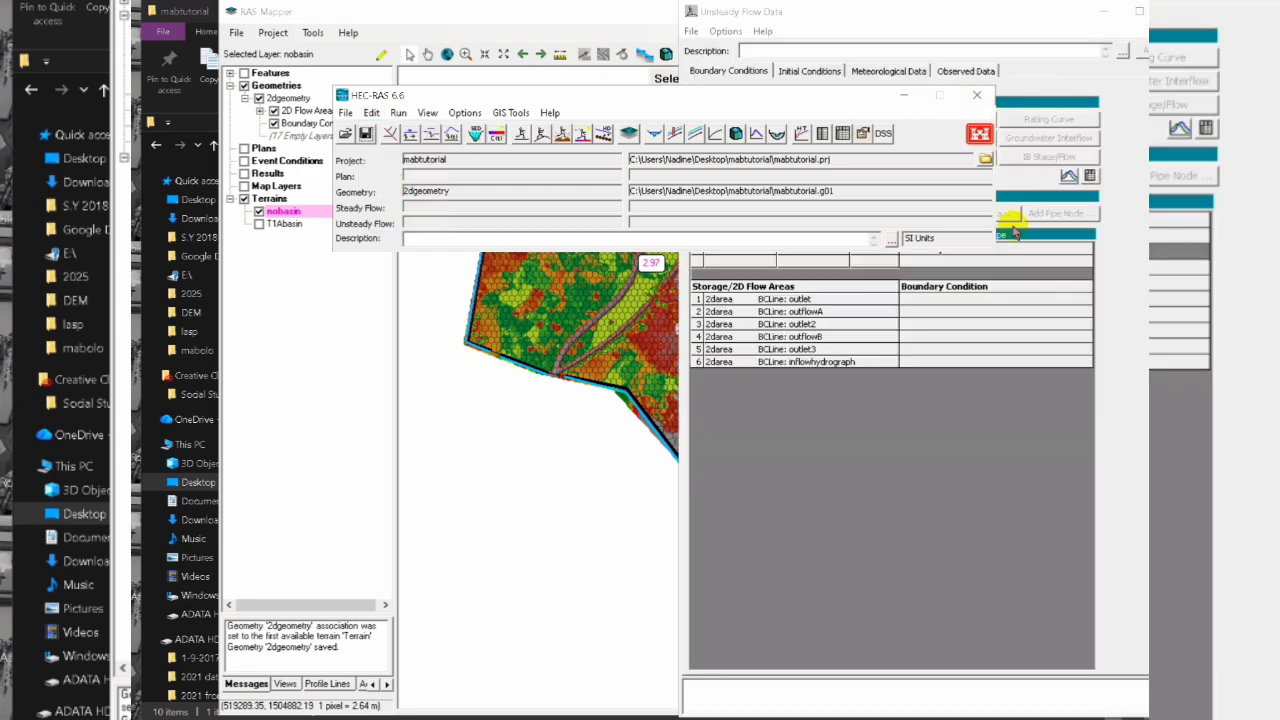
click(960, 350)
drag(1003, 20, 728, 29)
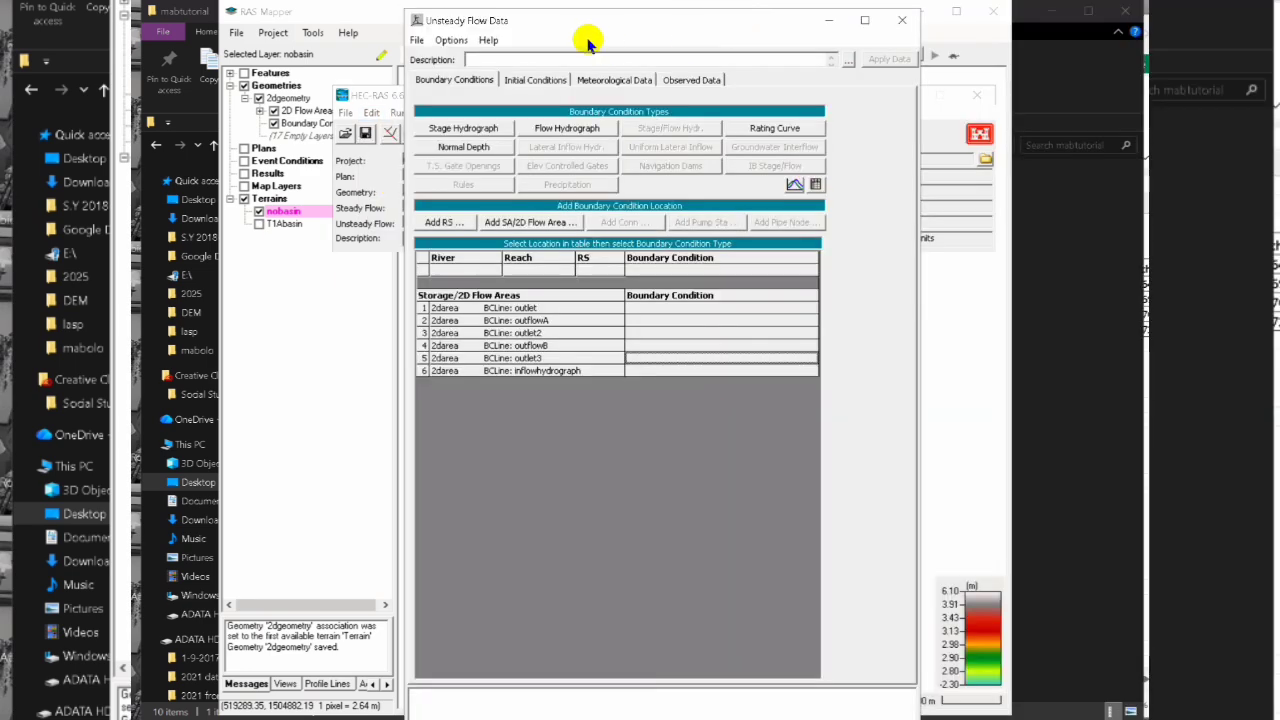
click(416, 40)
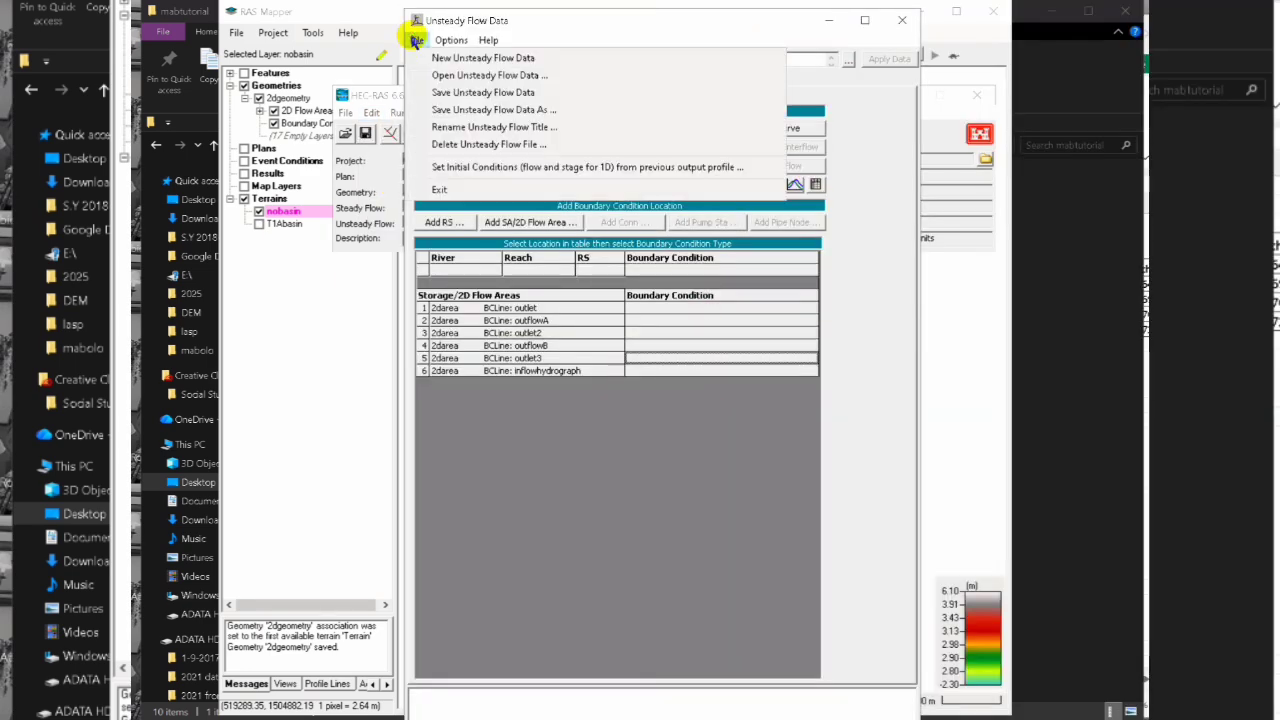
click(438, 86)
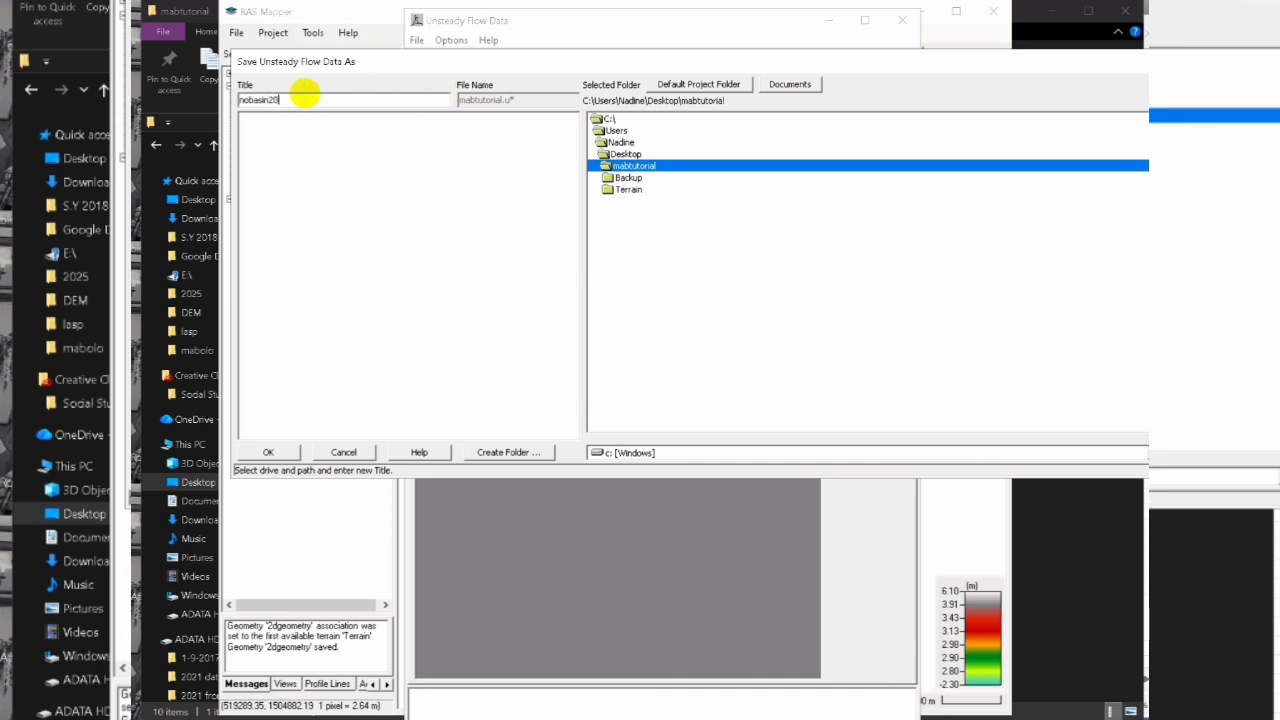
click(267, 451)
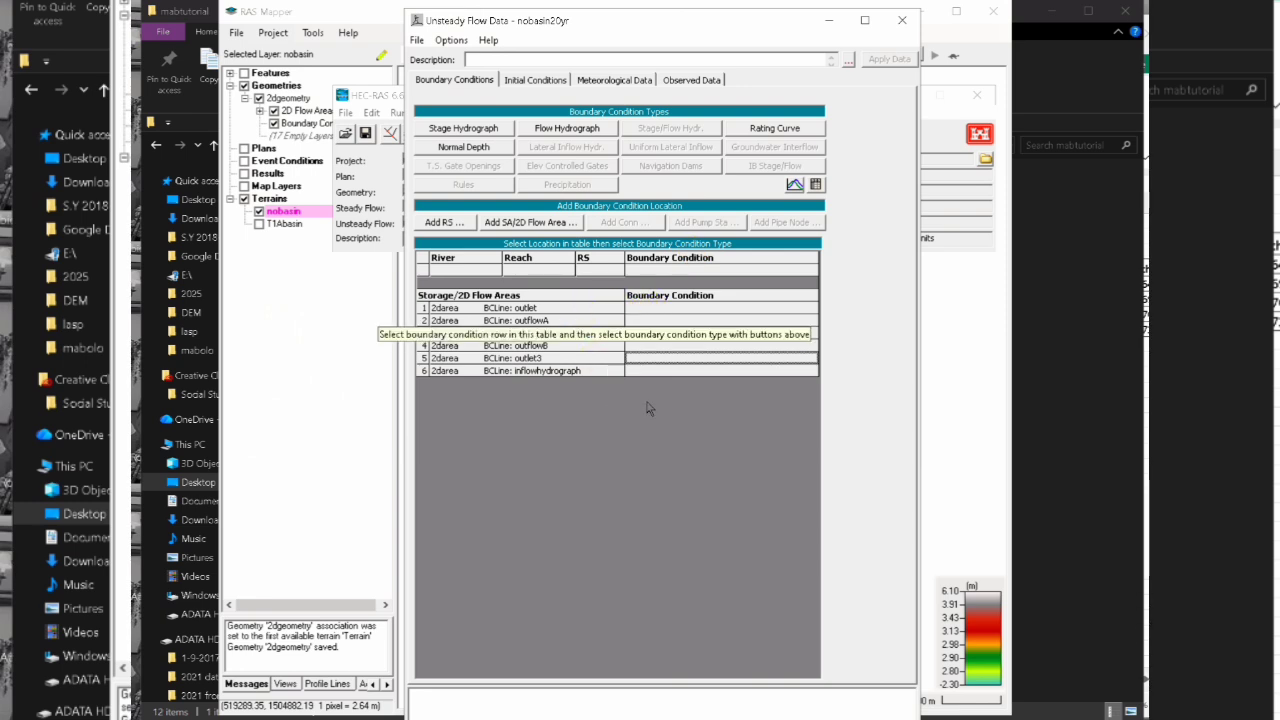
Assign a flow hydrograph to the inflowhydrograph line with a 10 Minute data interval and a fixed start of 23Oct2024 at 1800
click(648, 372)
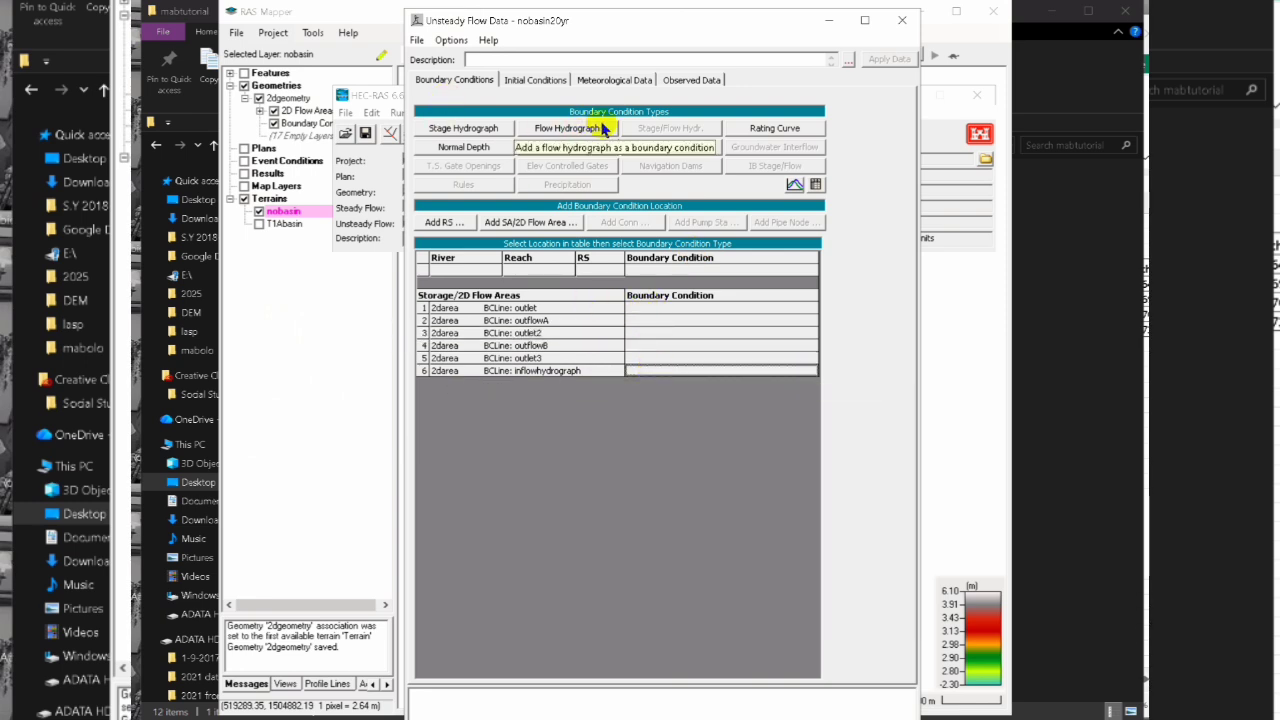
click(565, 130)
drag(918, 34, 738, 30)
click(902, 138)
drag(901, 204, 901, 185)
click(860, 204)
click(494, 178)
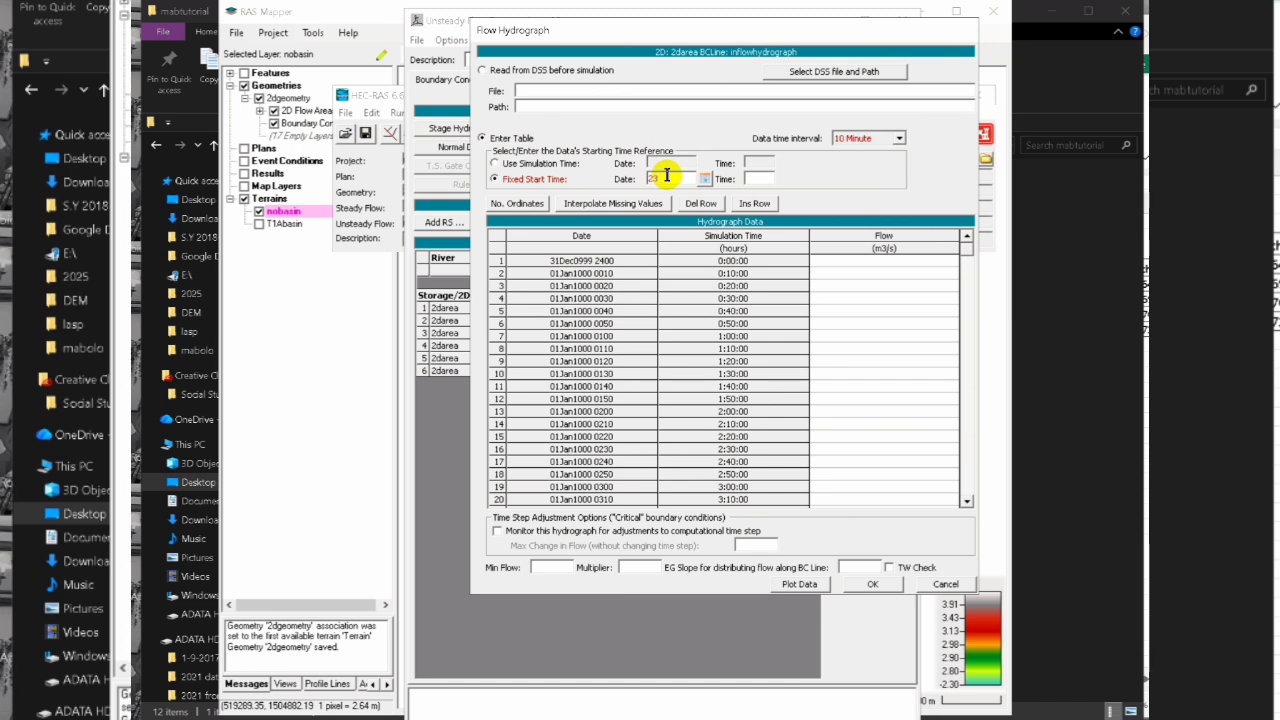
click(760, 179)
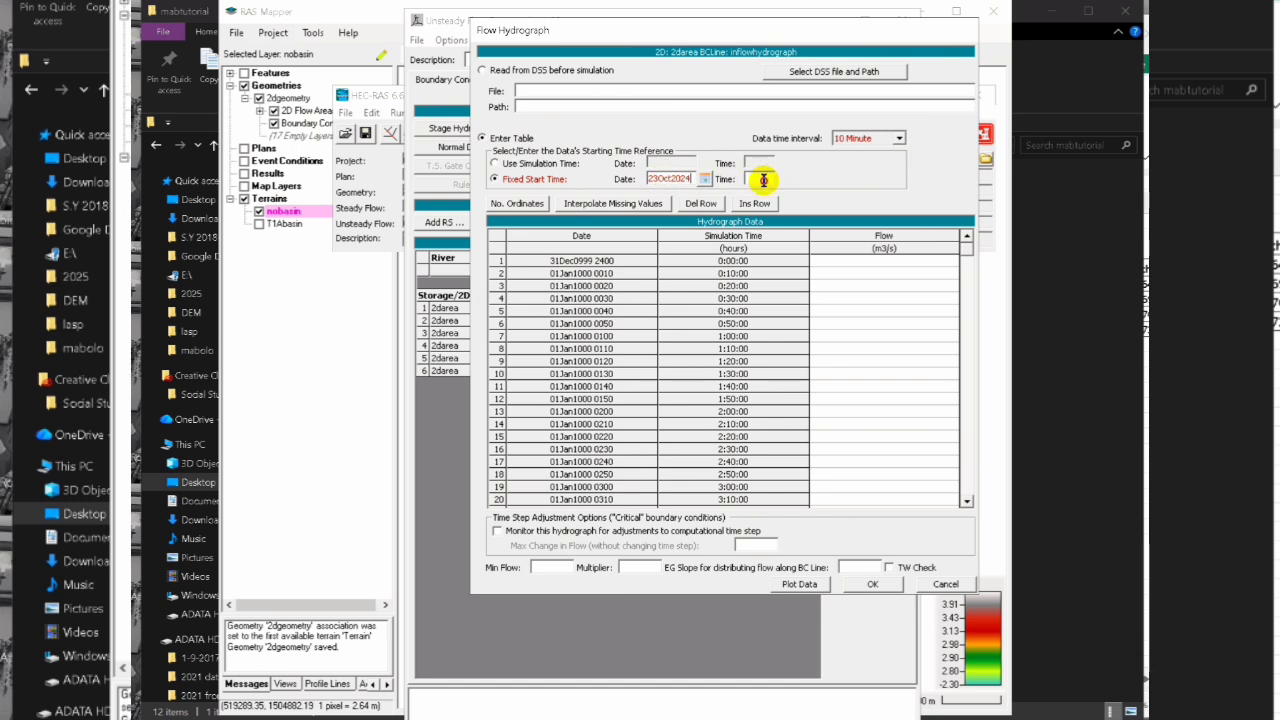
text(1800)
Switch to the parameters workbook in Excel and copy the 20YR discharge values in E2:E500 of the Dischargehydrographs sheet
click(900, 240)
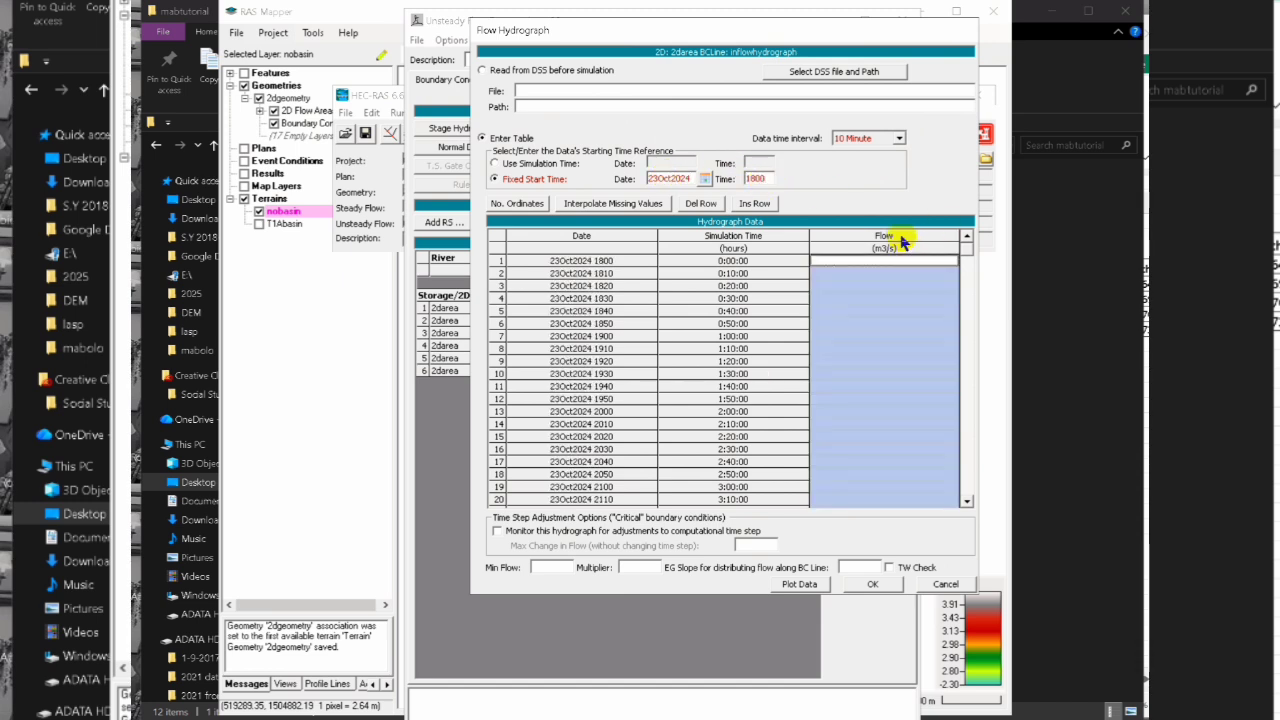
key(alt+Tab)
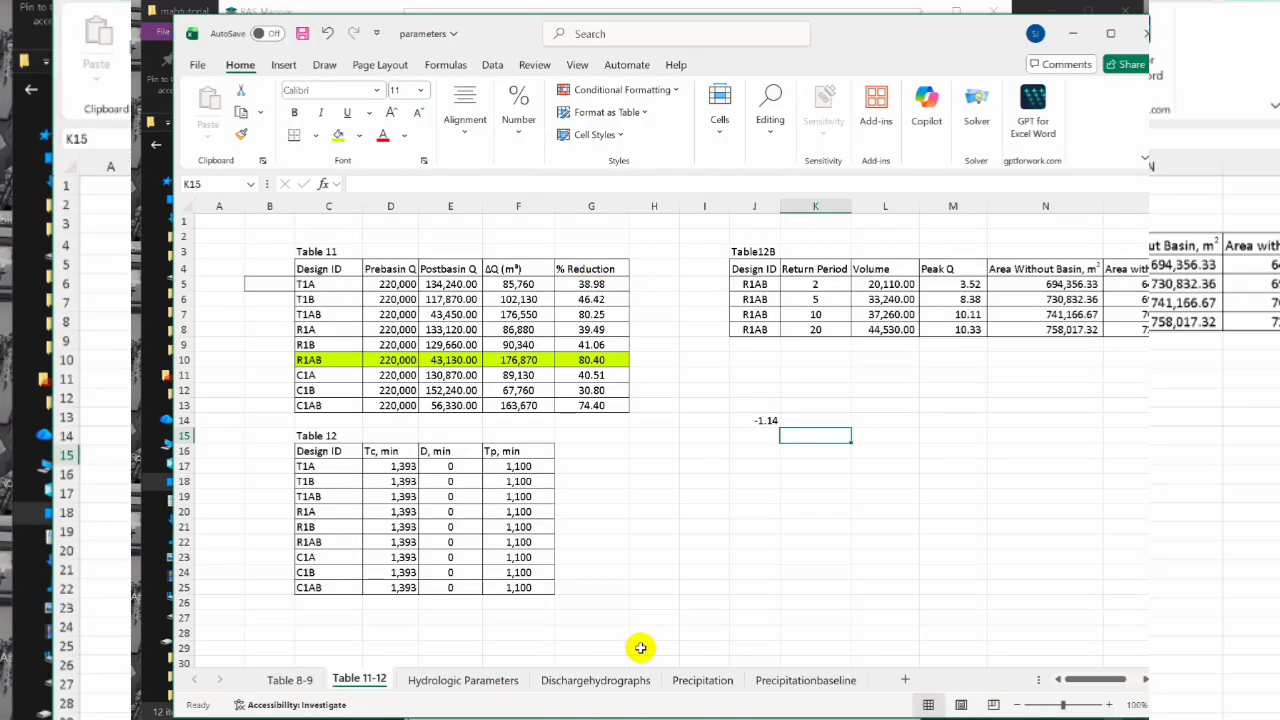
click(615, 680)
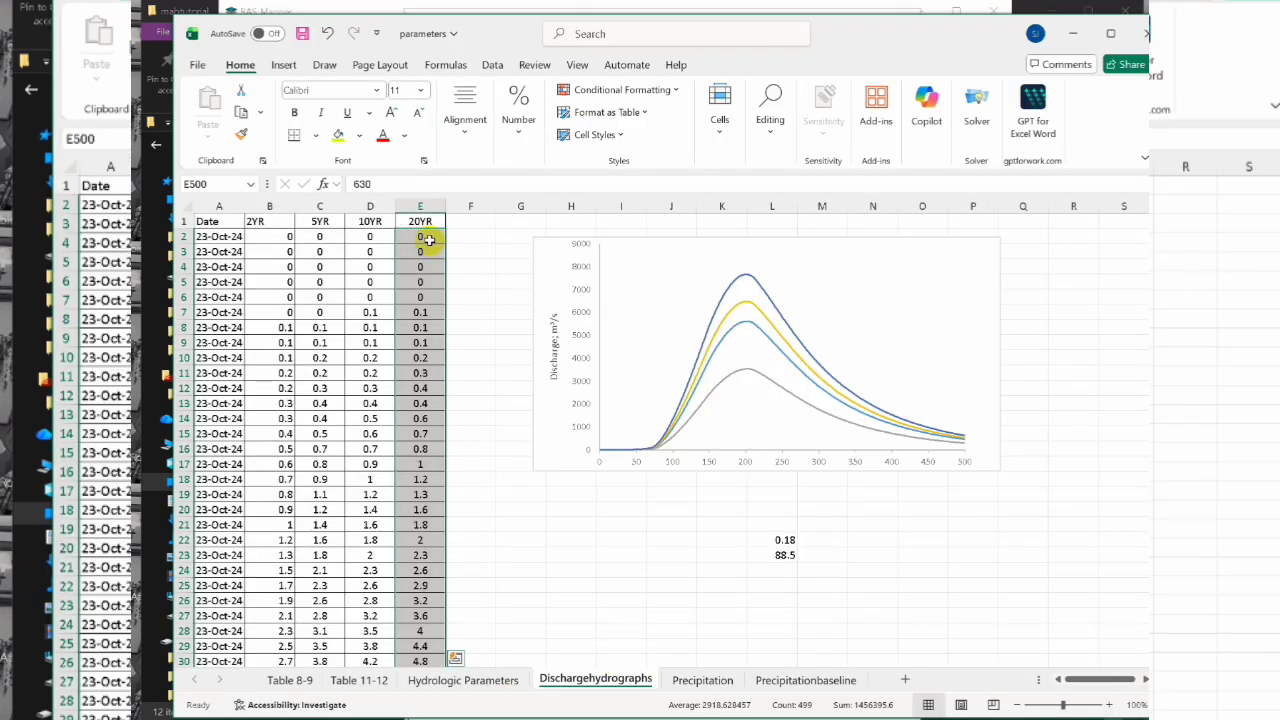
key(ctrl+c)
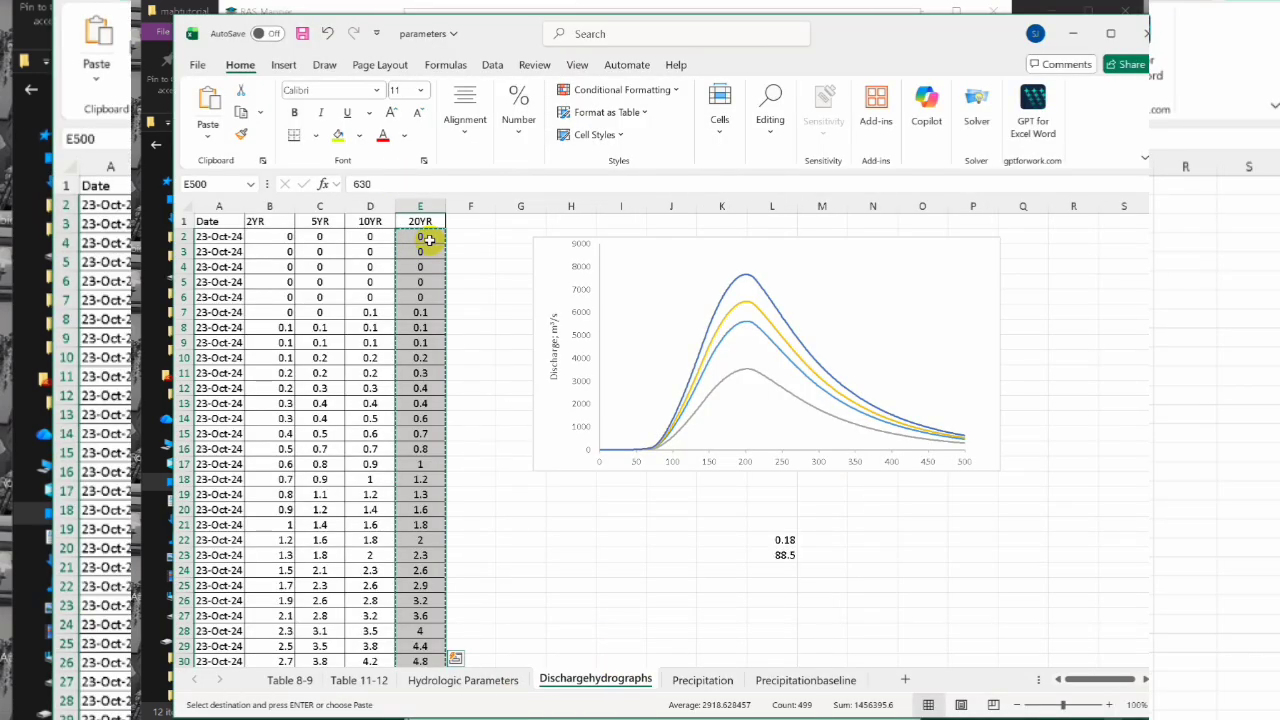
right_click(433, 243)
click(468, 251)
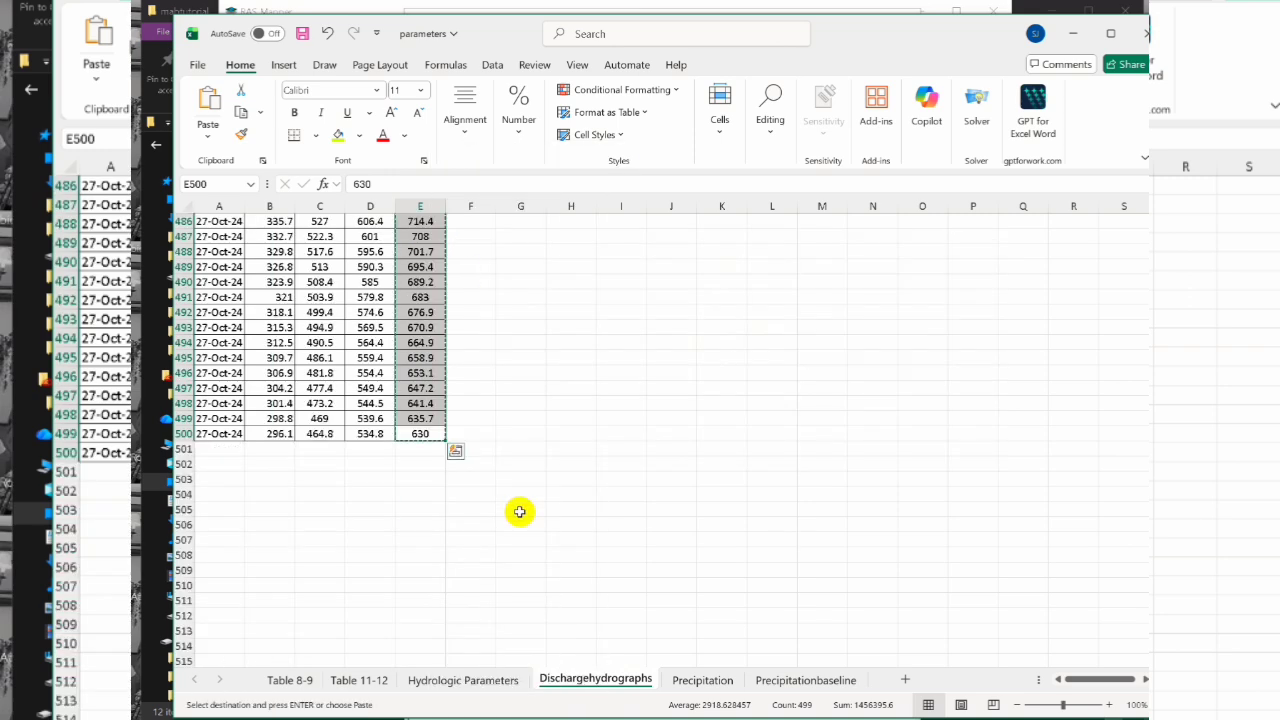
Switch back to the HEC-RAS flow hydrograph and paste the copied 20YR discharges into the Flow column
click(1130, 717)
click(1087, 716)
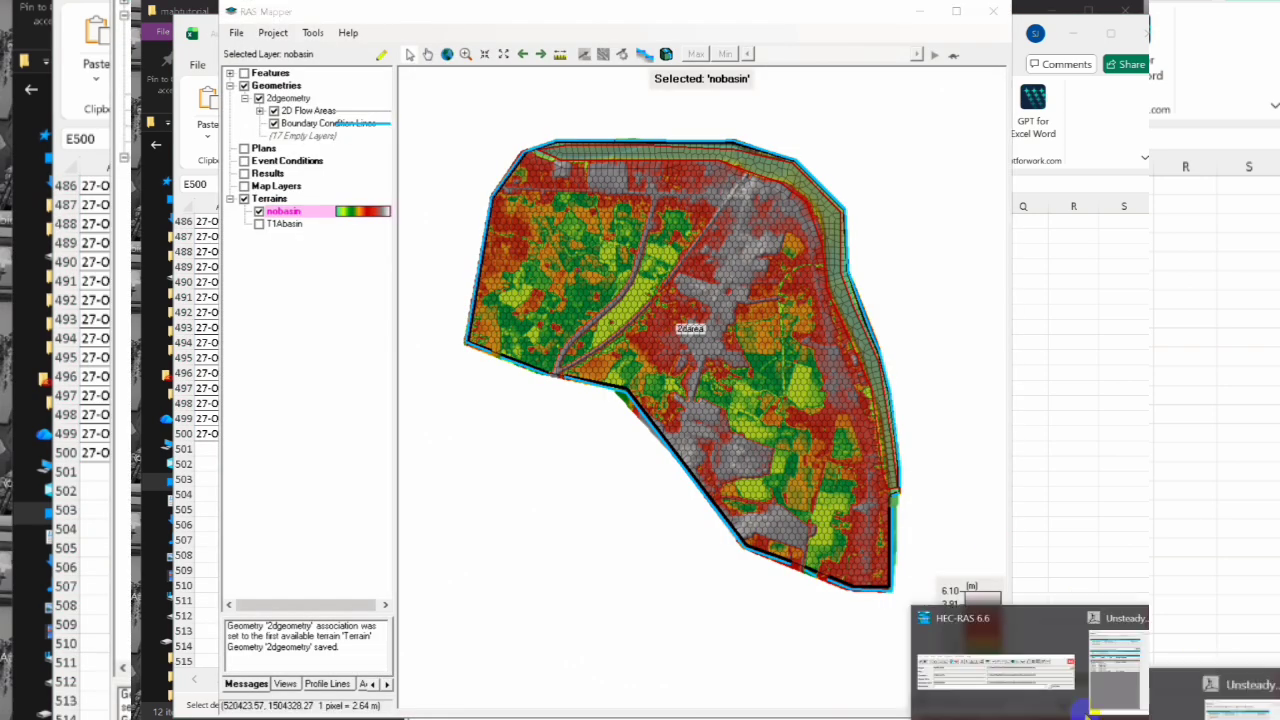
click(1108, 696)
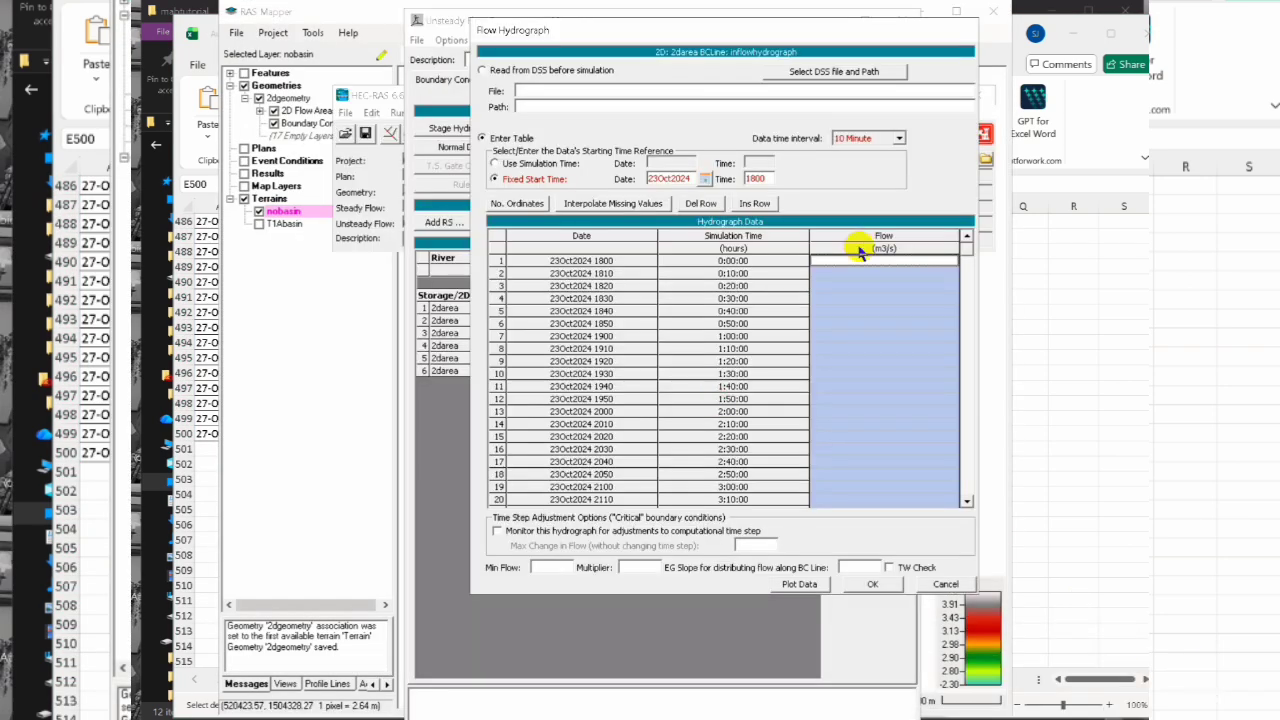
key(ctrl+v)
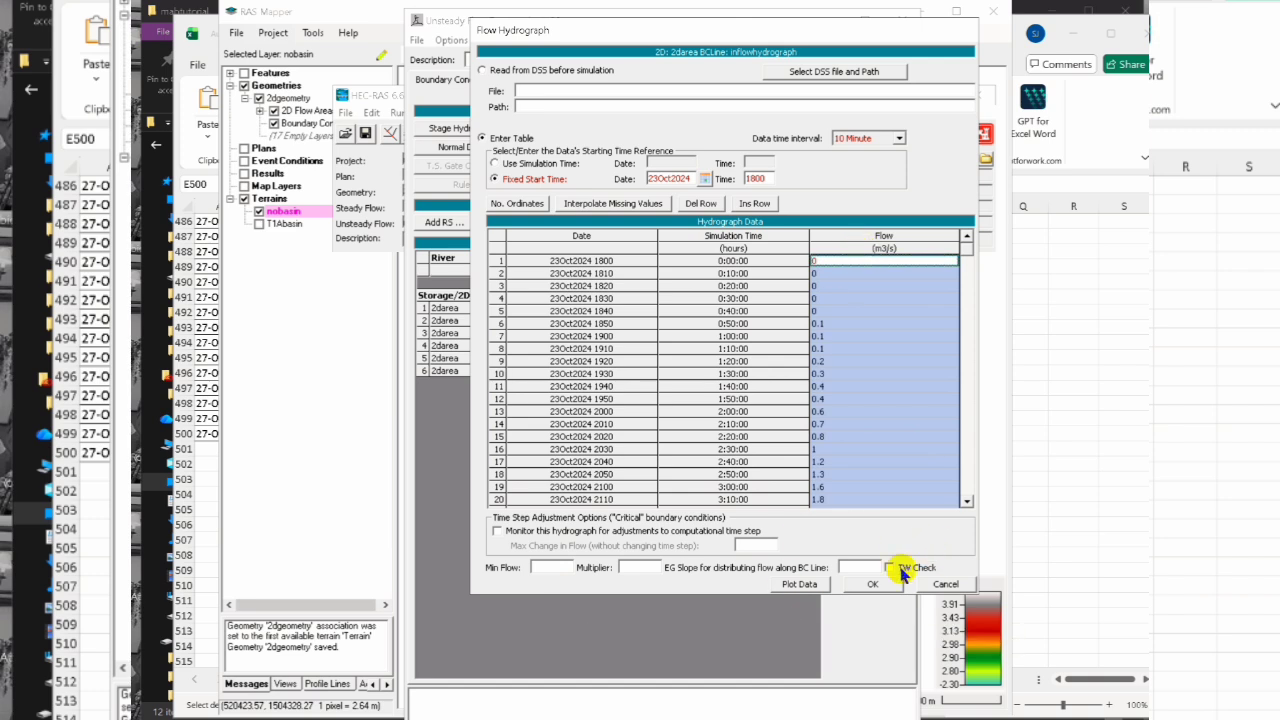
Set the flow hydrograph's multiplier to 0.001, fill in its EG slope, and accept the hydrograph
click(636, 565)
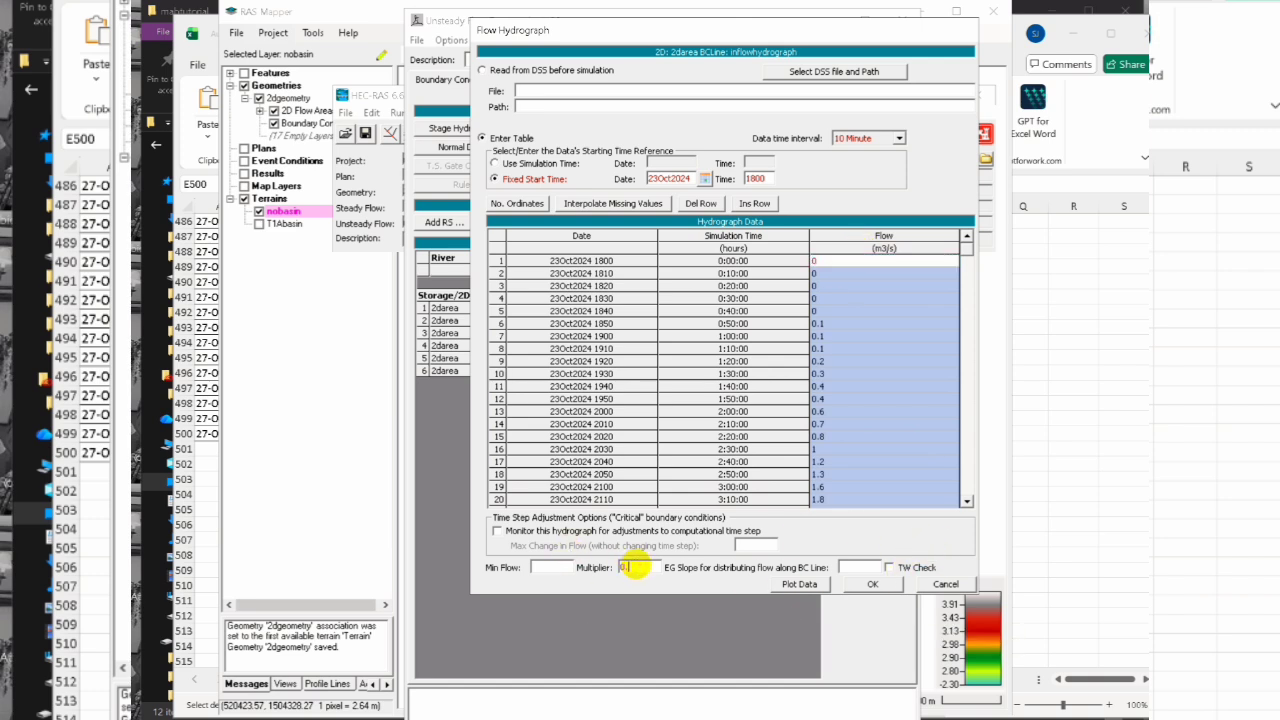
click(857, 566)
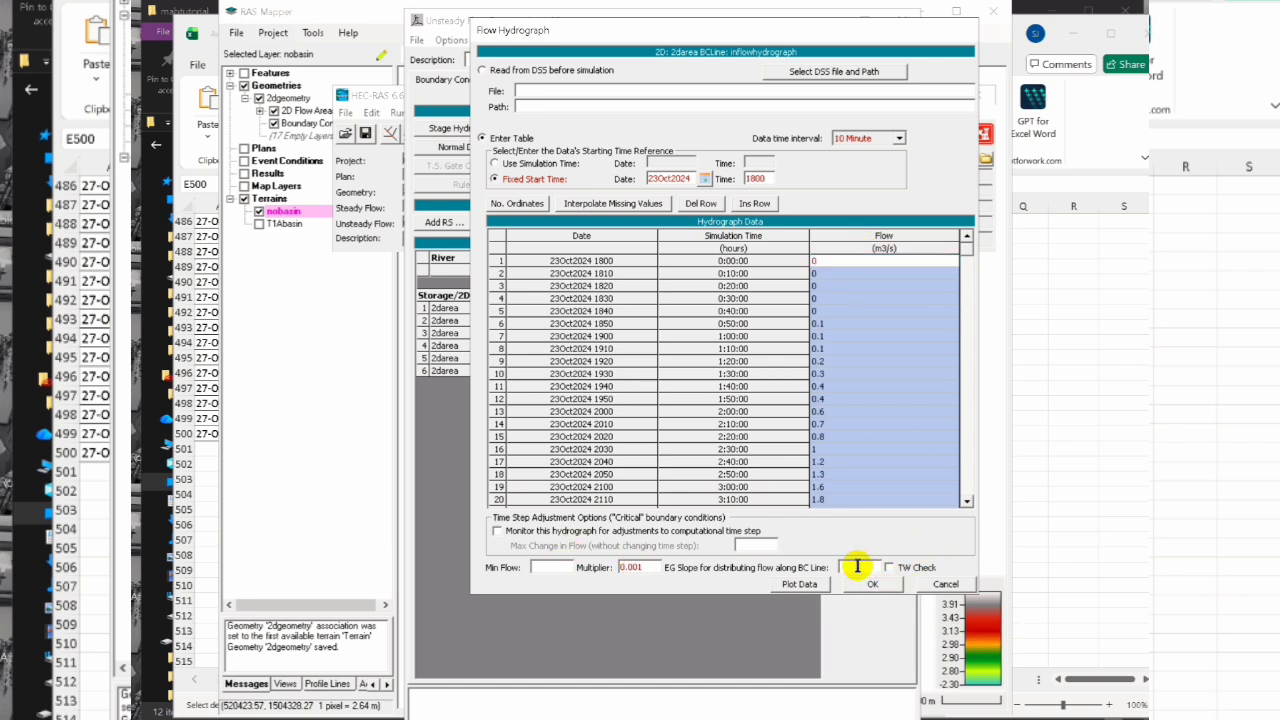
click(869, 582)
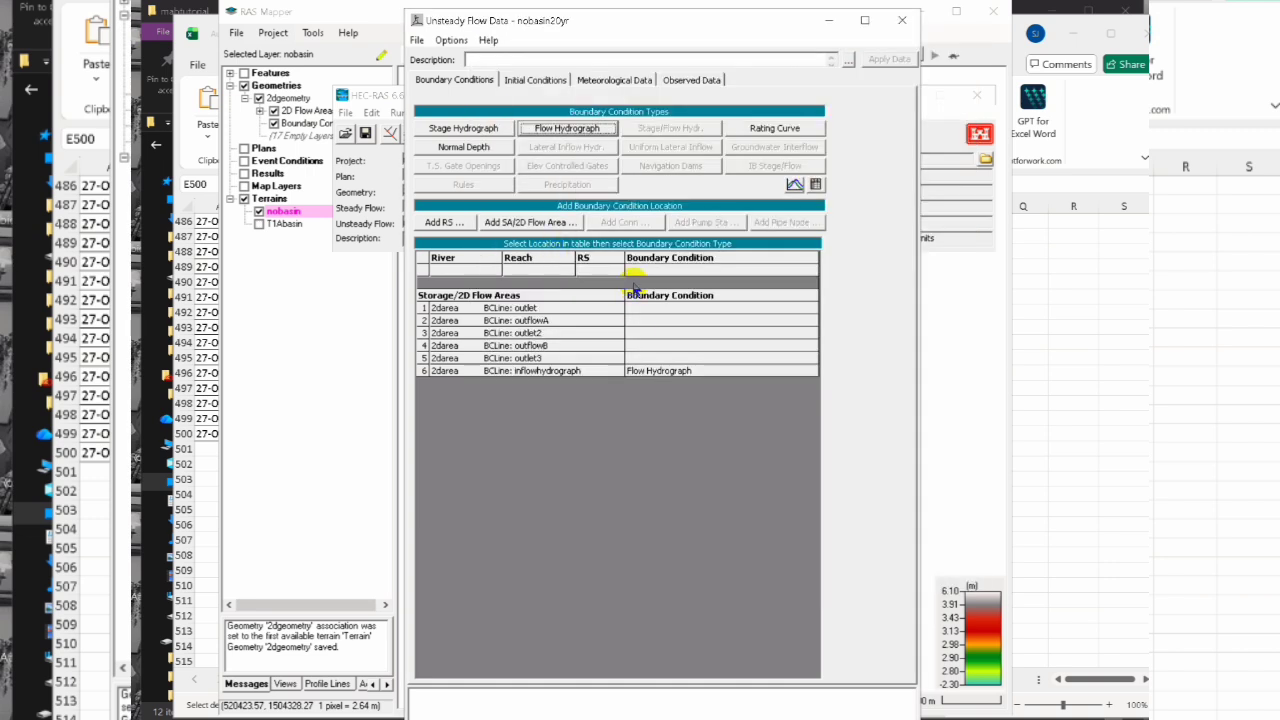
Assign Normal Depth boundary conditions with a friction slope to the outlet and outflowA lines
click(650, 308)
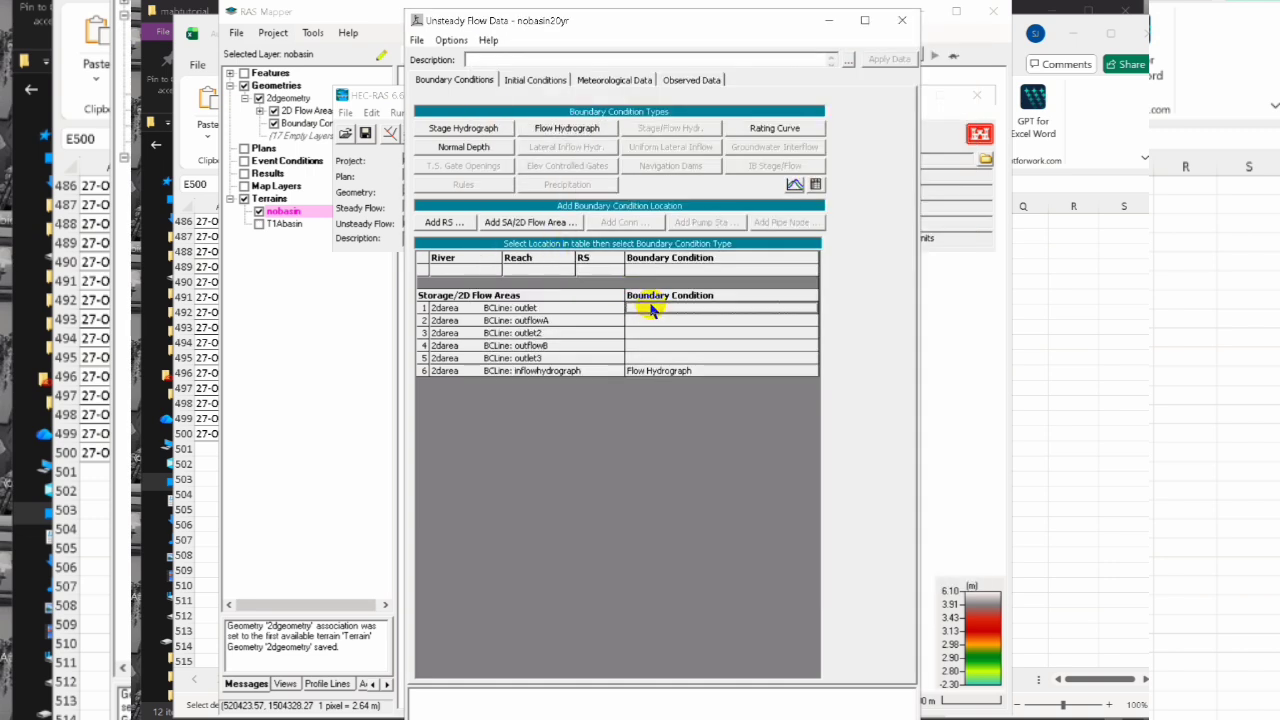
click(474, 146)
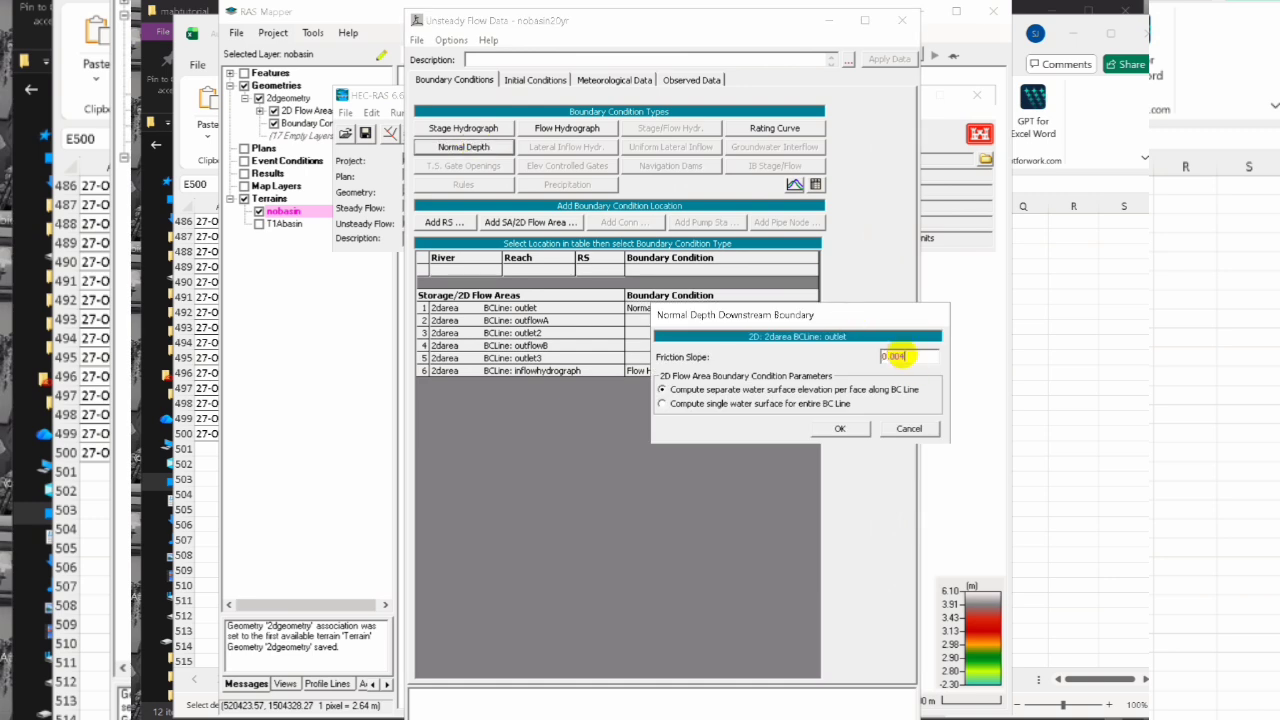
click(840, 428)
click(636, 322)
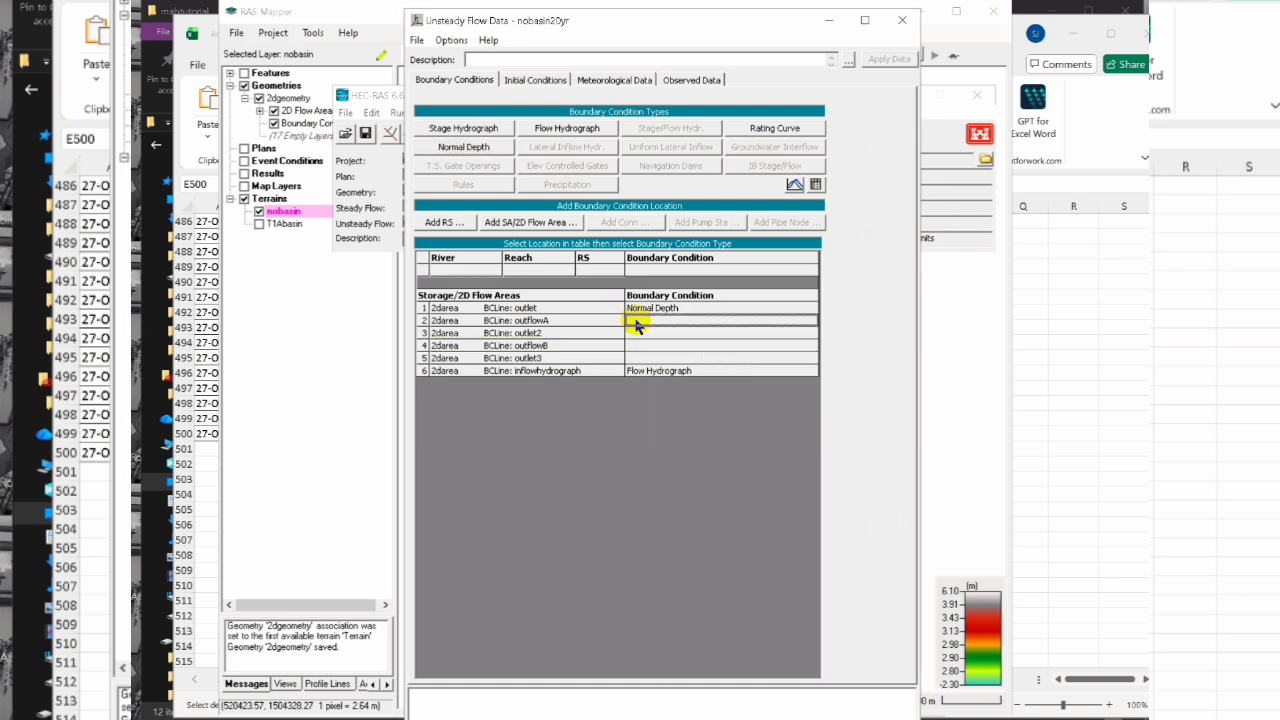
click(470, 147)
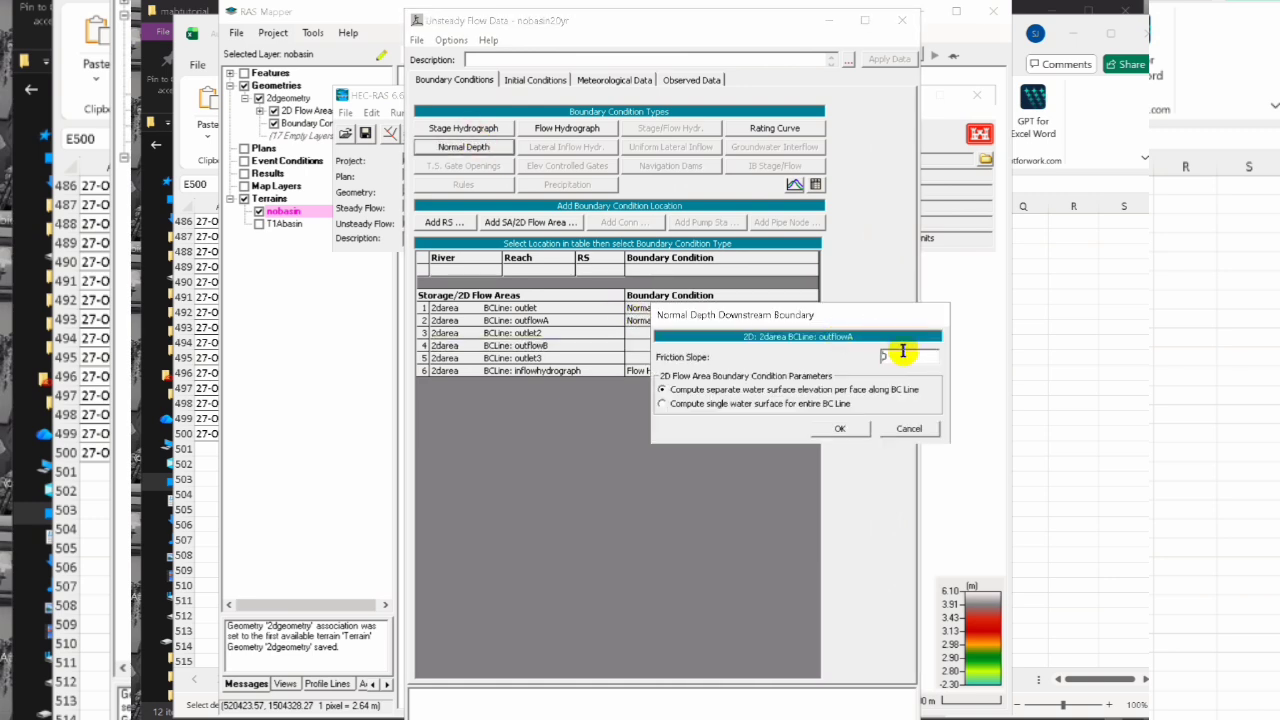
click(840, 428)
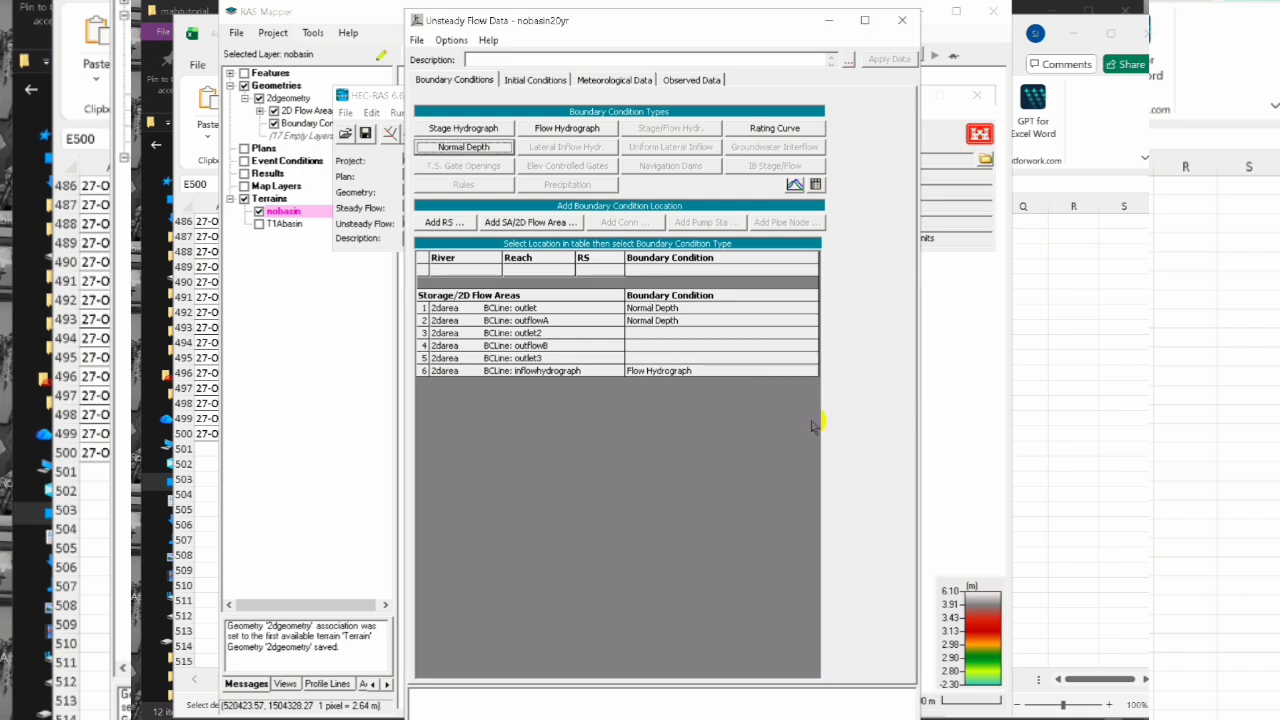
Assign Normal Depth boundary conditions with a friction slope to the outlet2, outflowB and outlet3 lines
click(640, 333)
click(465, 147)
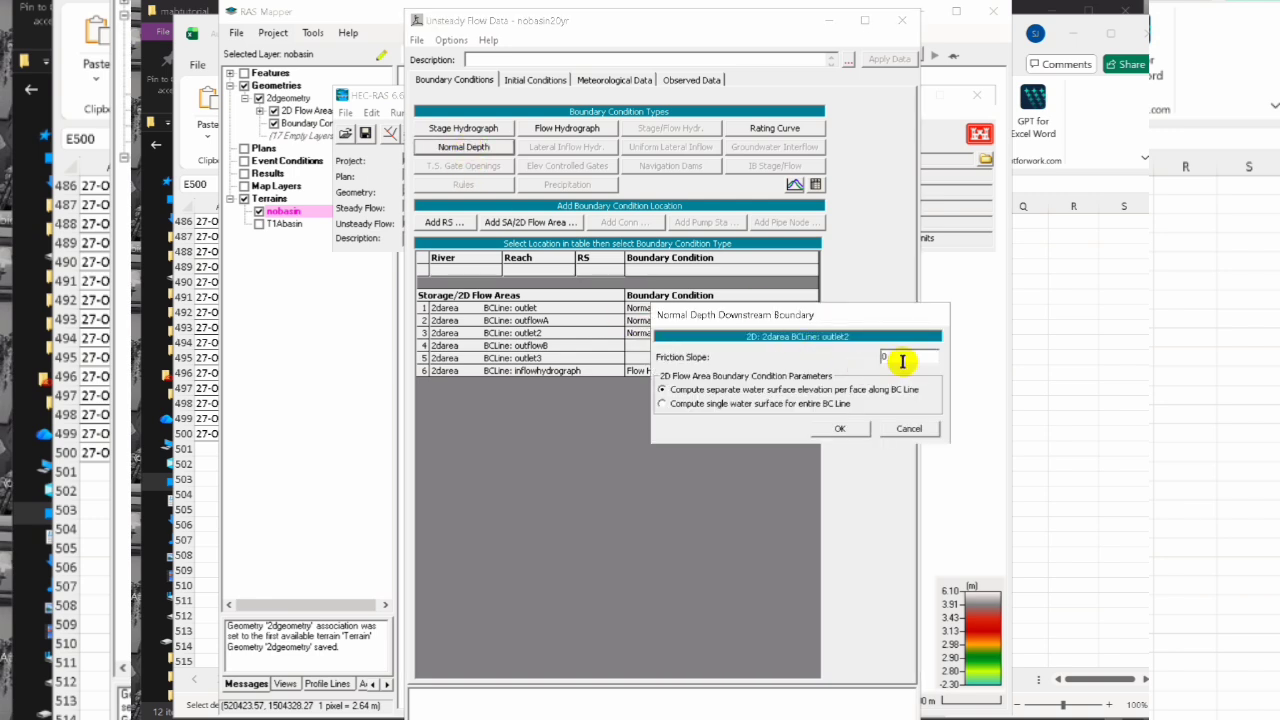
click(840, 428)
click(634, 344)
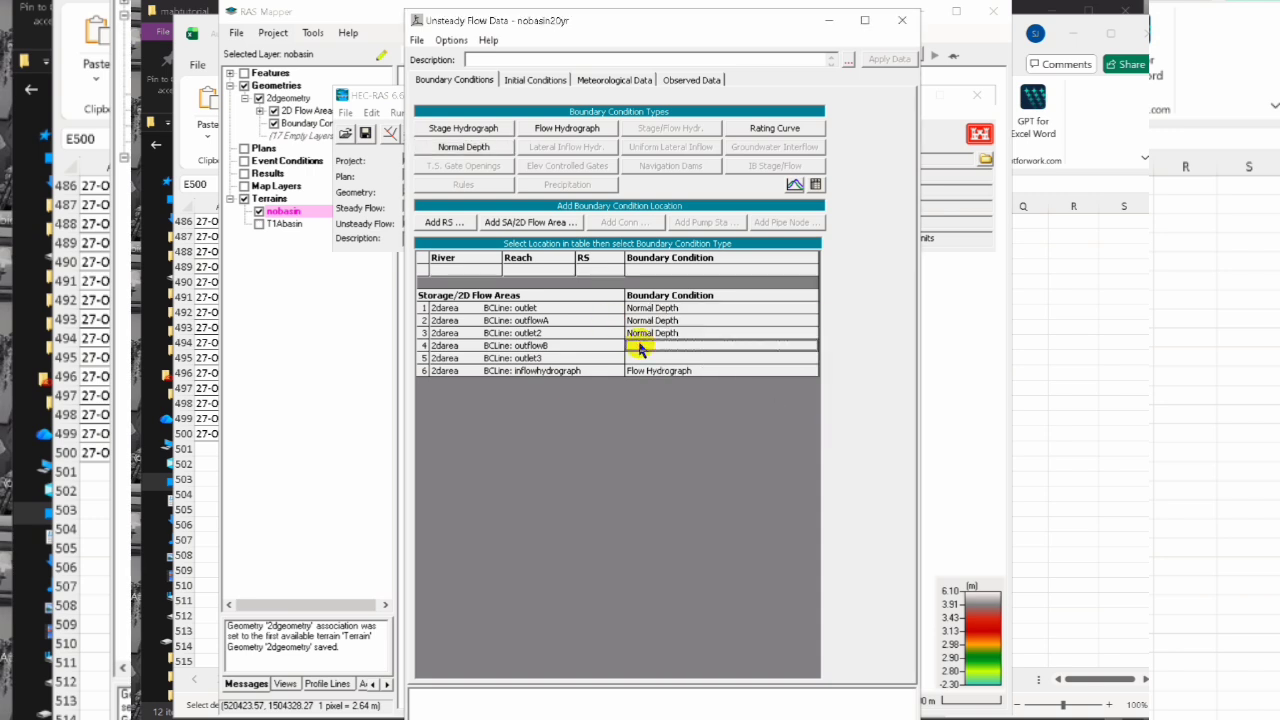
click(464, 147)
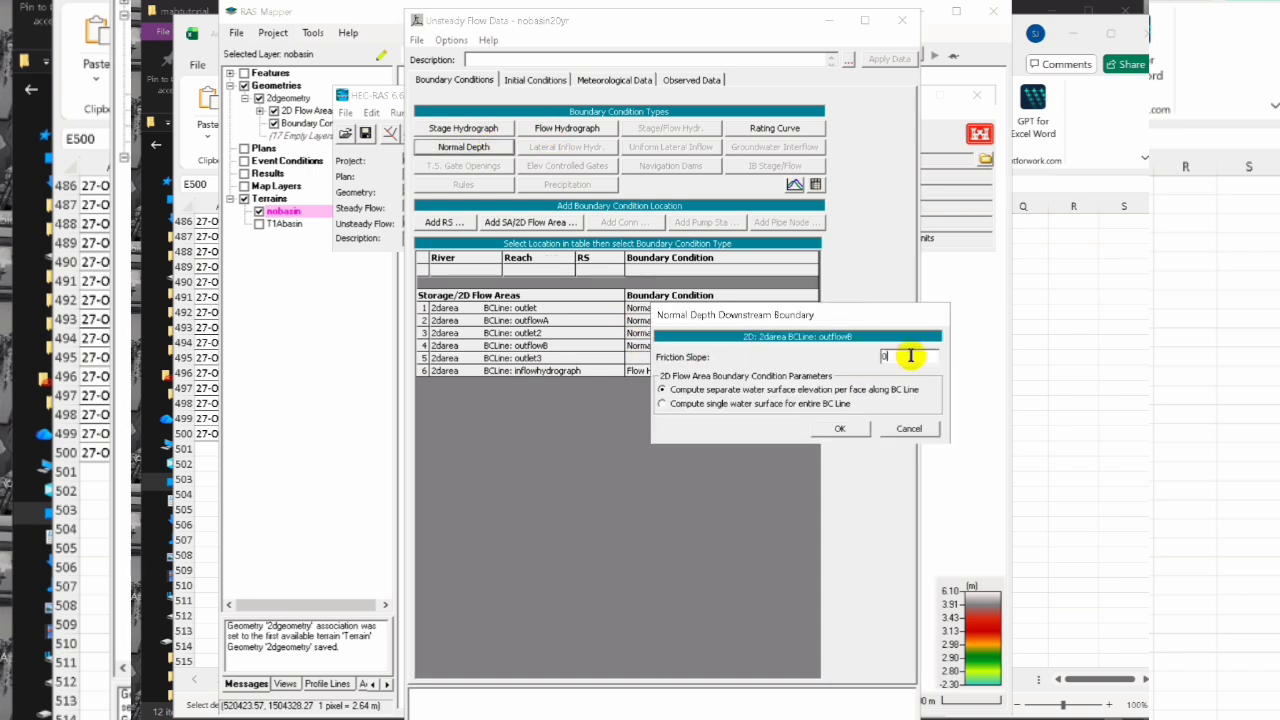
click(840, 428)
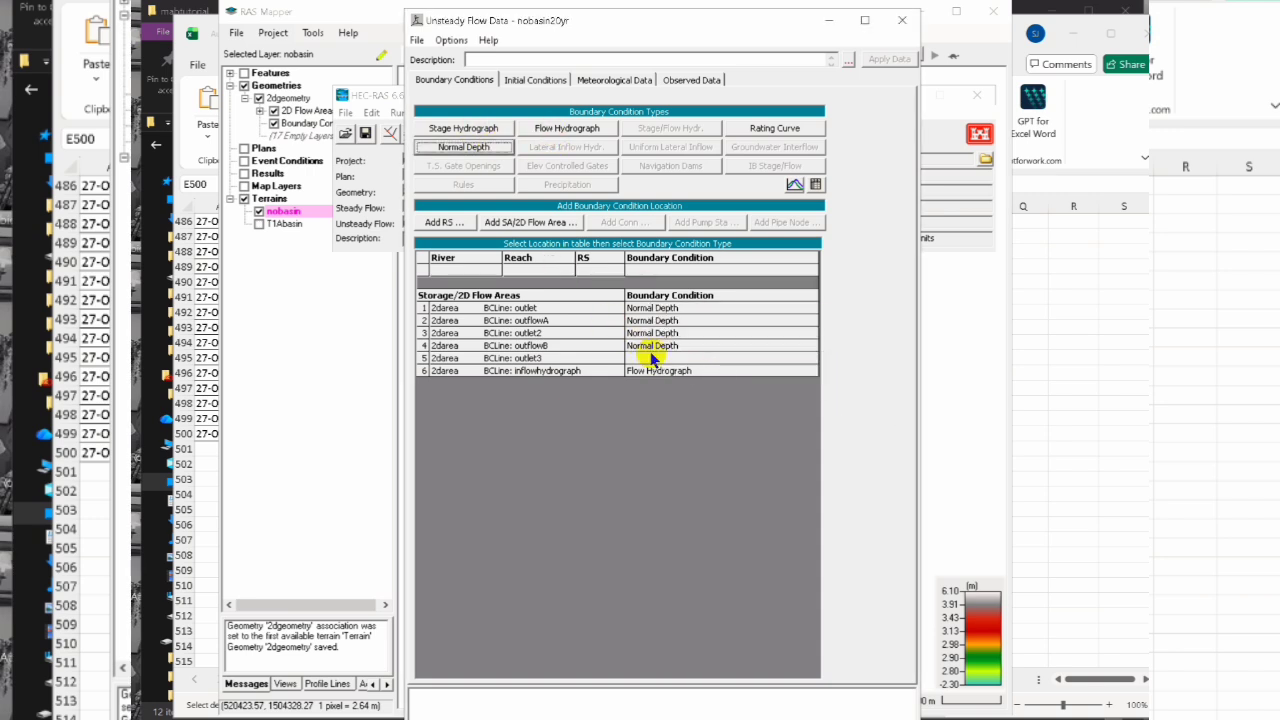
click(646, 360)
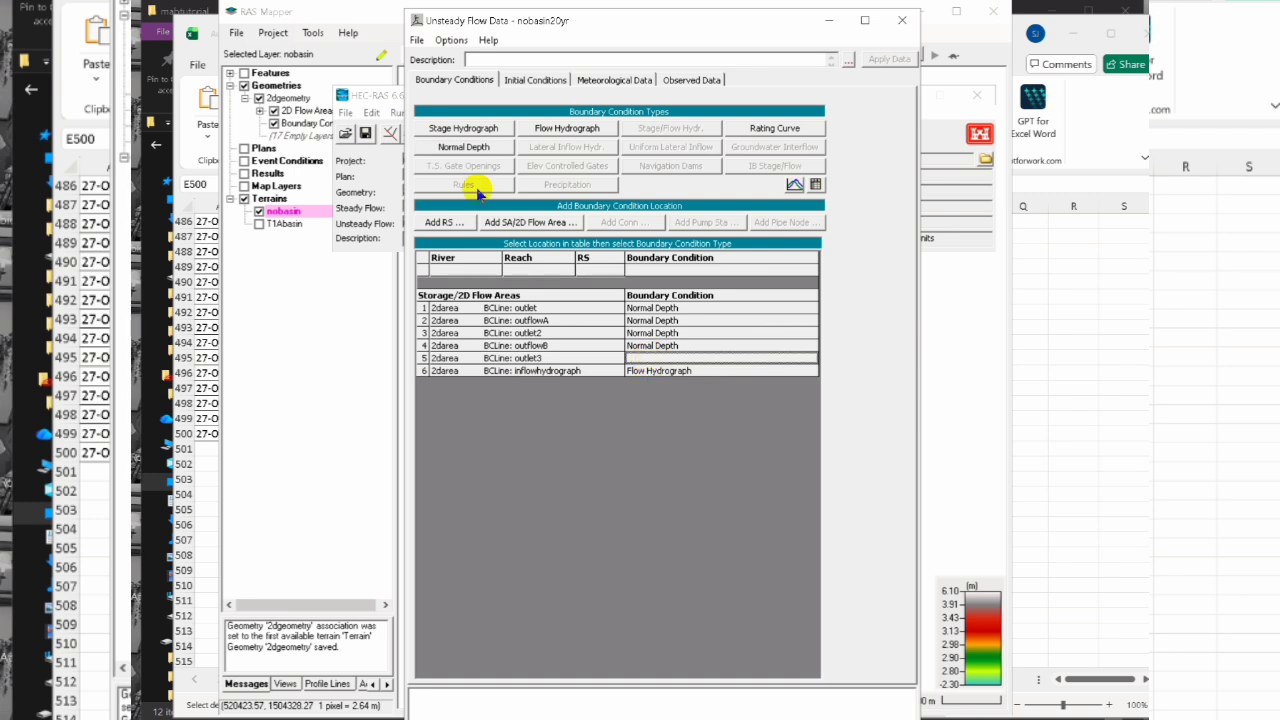
click(464, 147)
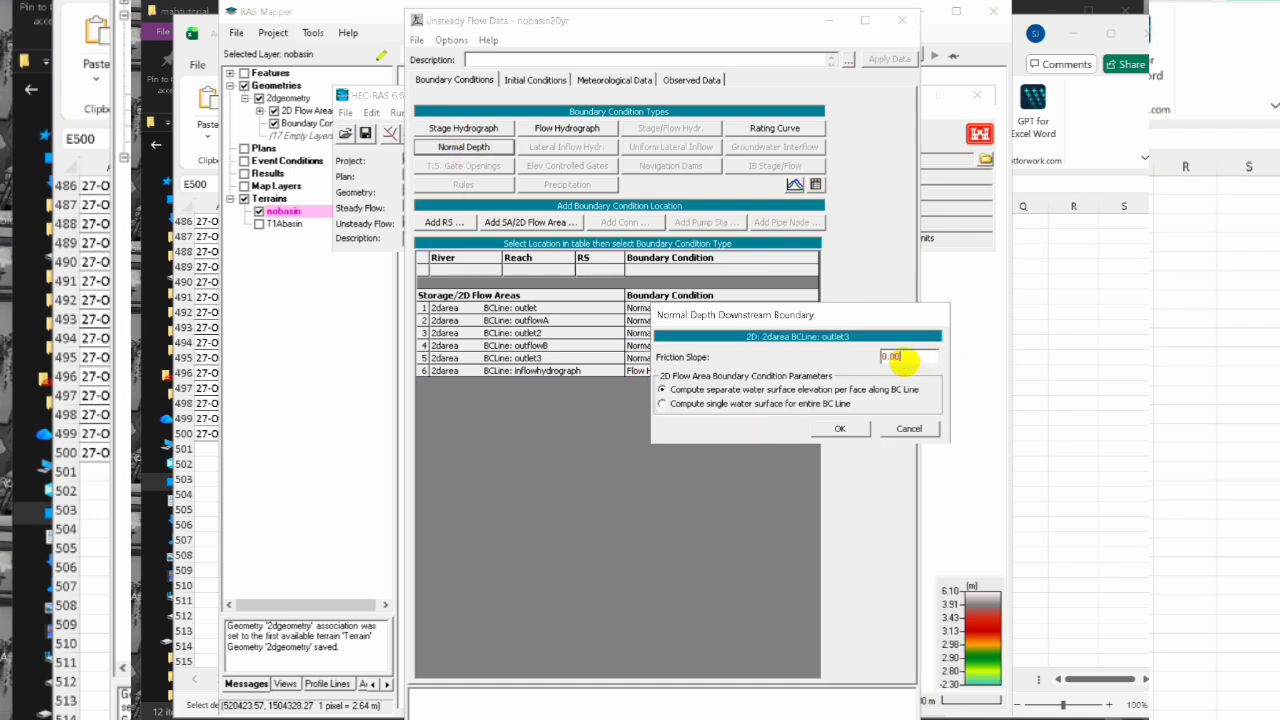
click(840, 428)
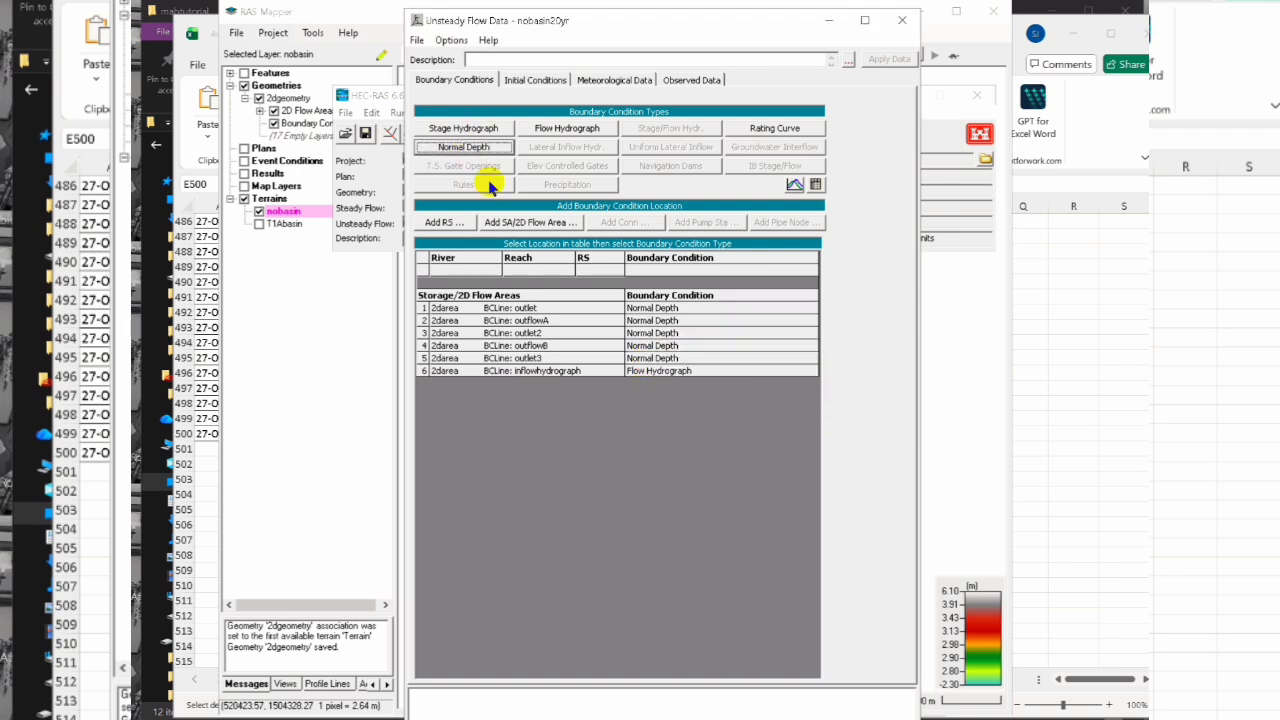
Add the 2darea flow area as a boundary condition location in the unsteady flow data
click(514, 221)
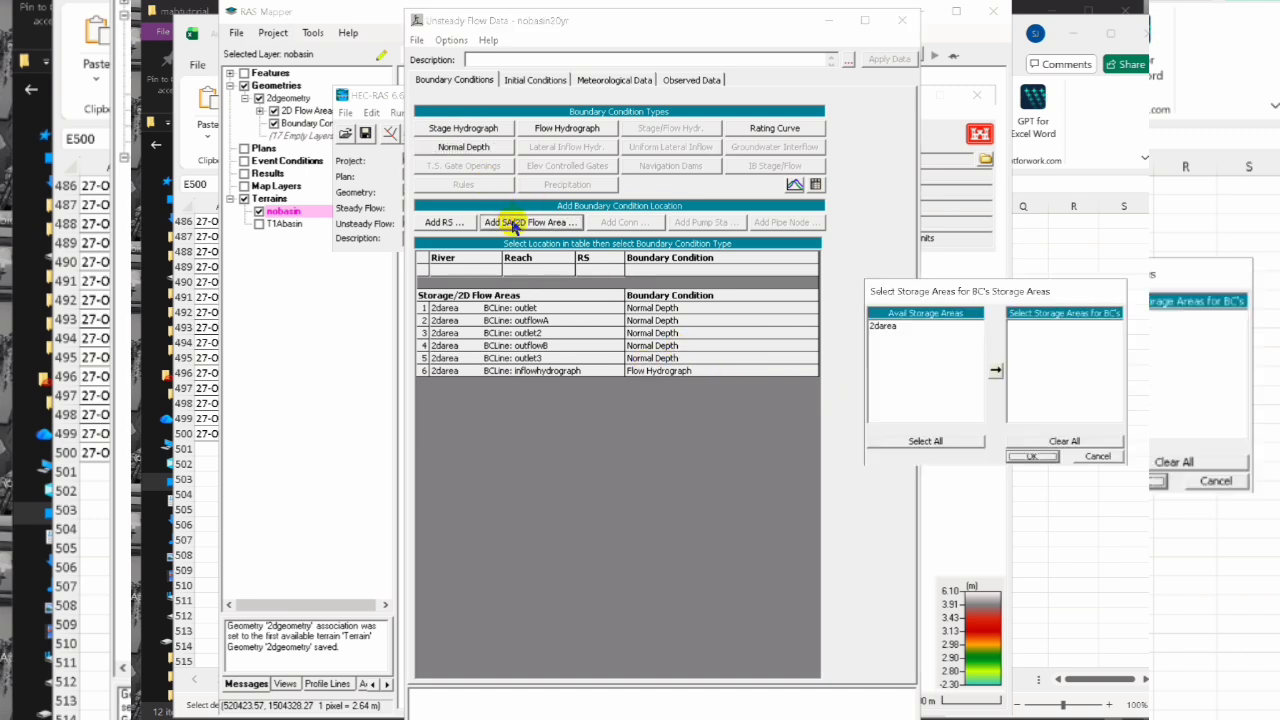
drag(971, 289, 664, 209)
click(600, 242)
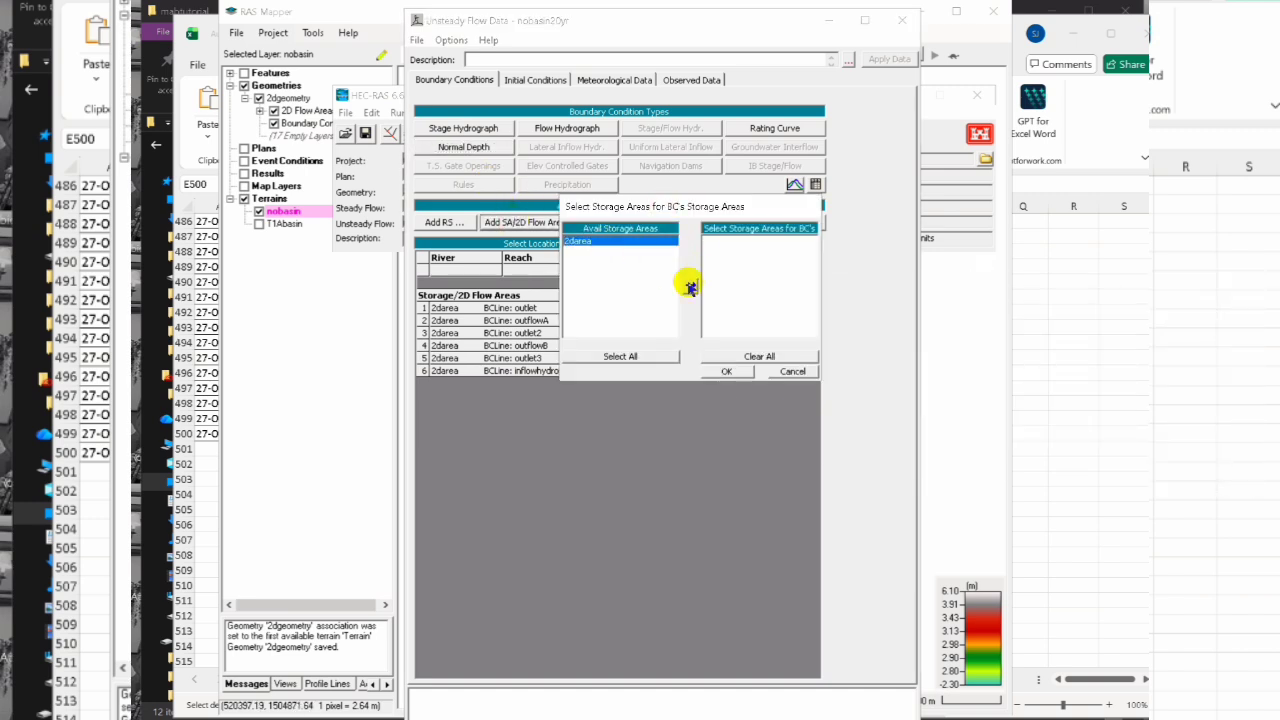
click(690, 285)
click(727, 371)
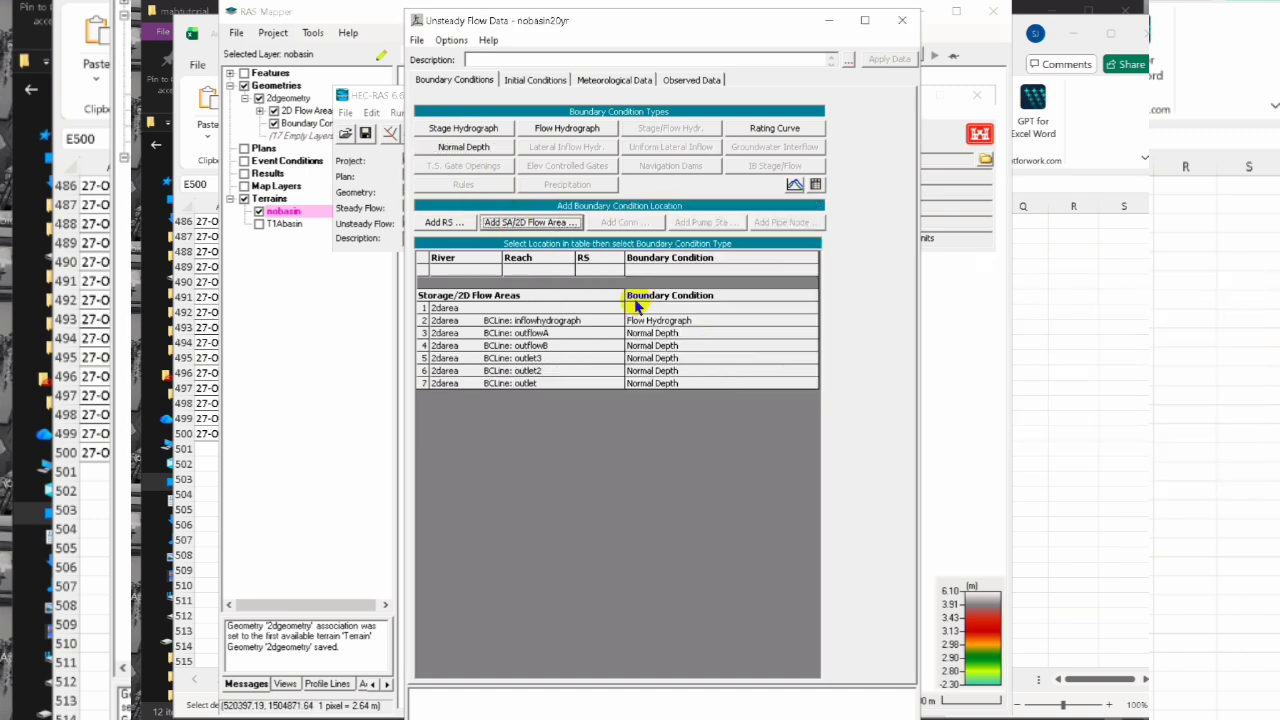
Give the 2darea flow area a Precipitation boundary condition using a fixed start time and a 10 Minute data interval
click(640, 308)
click(557, 187)
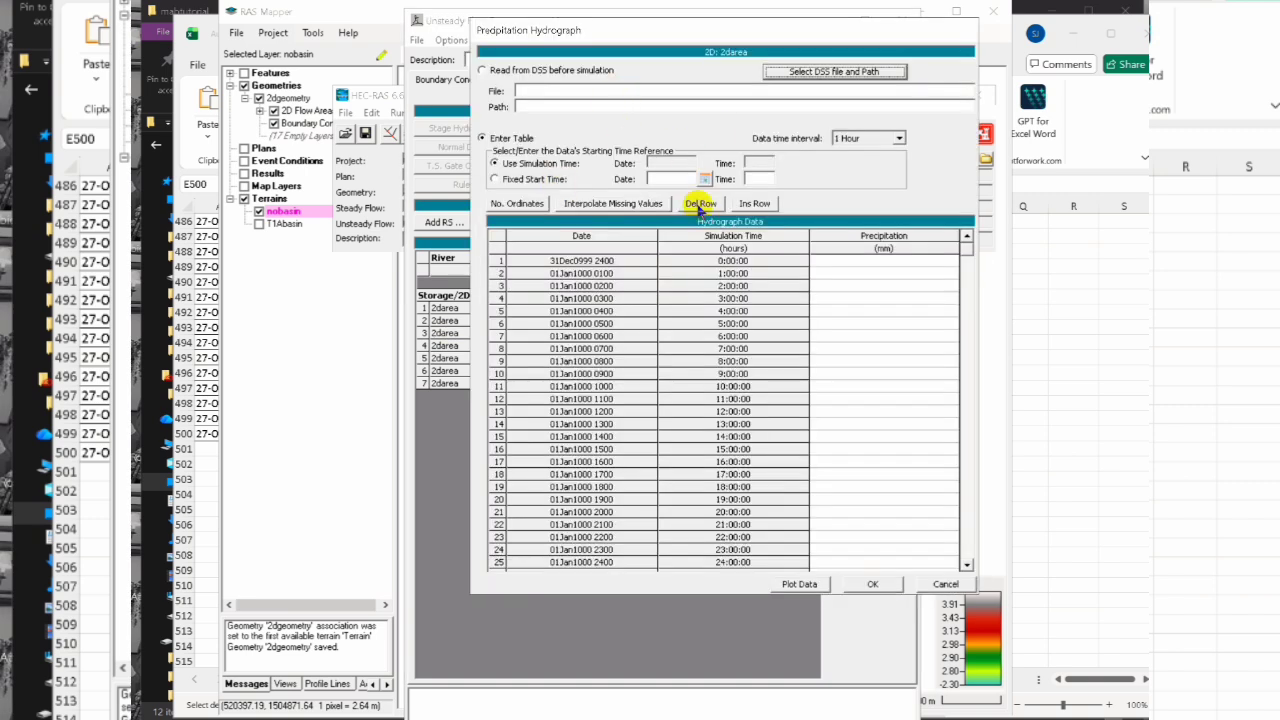
click(517, 180)
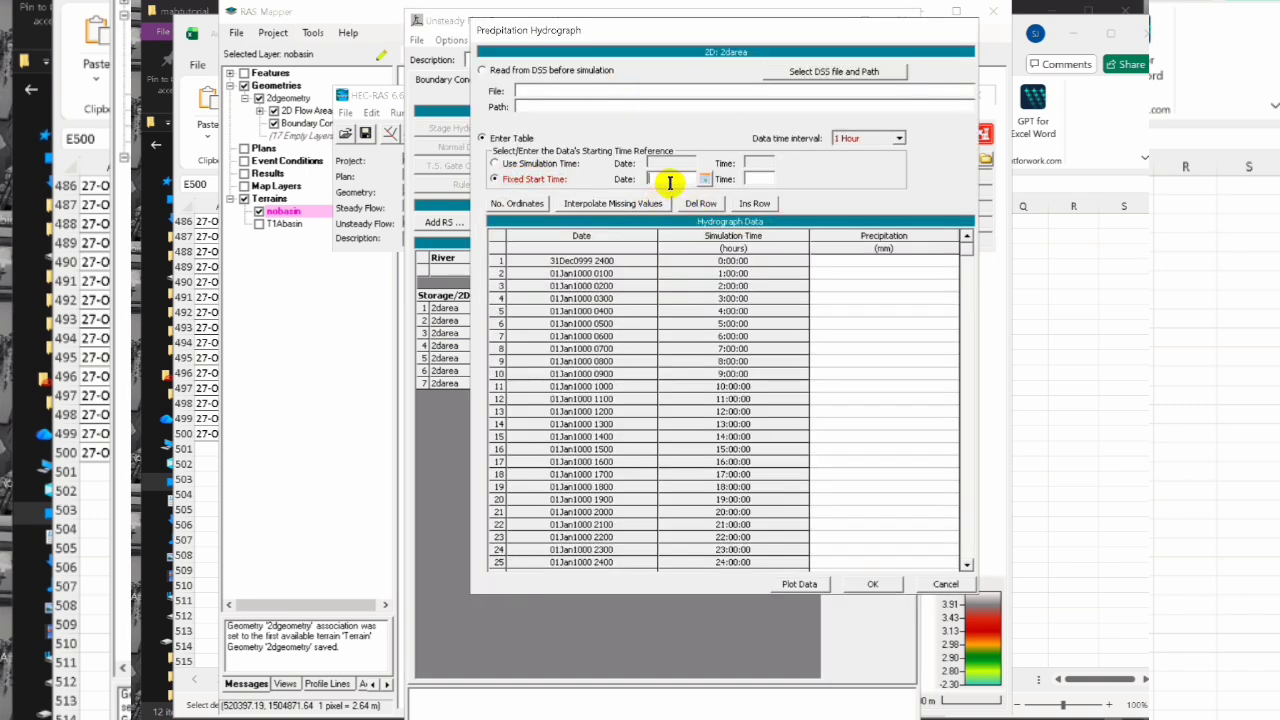
click(899, 138)
mouse_move(894, 206)
mouse_down()
mouse_move(894, 171)
mouse_move(901, 192)
mouse_up()
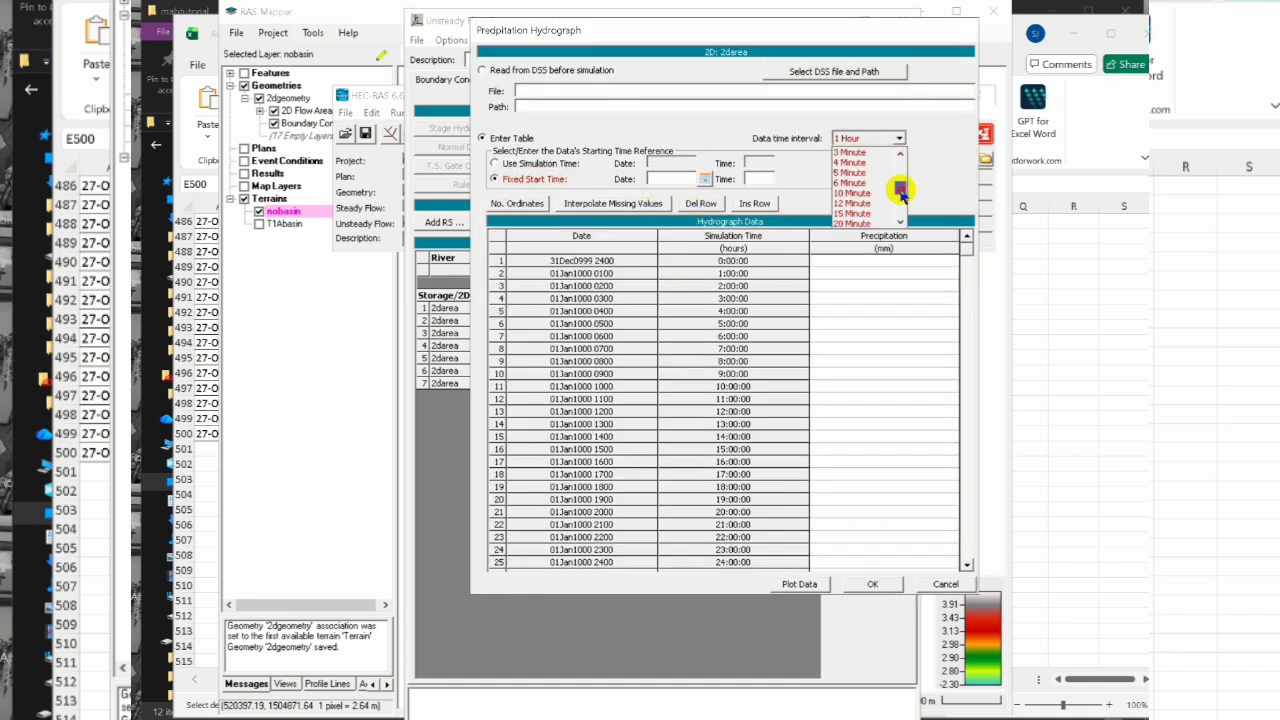
click(868, 193)
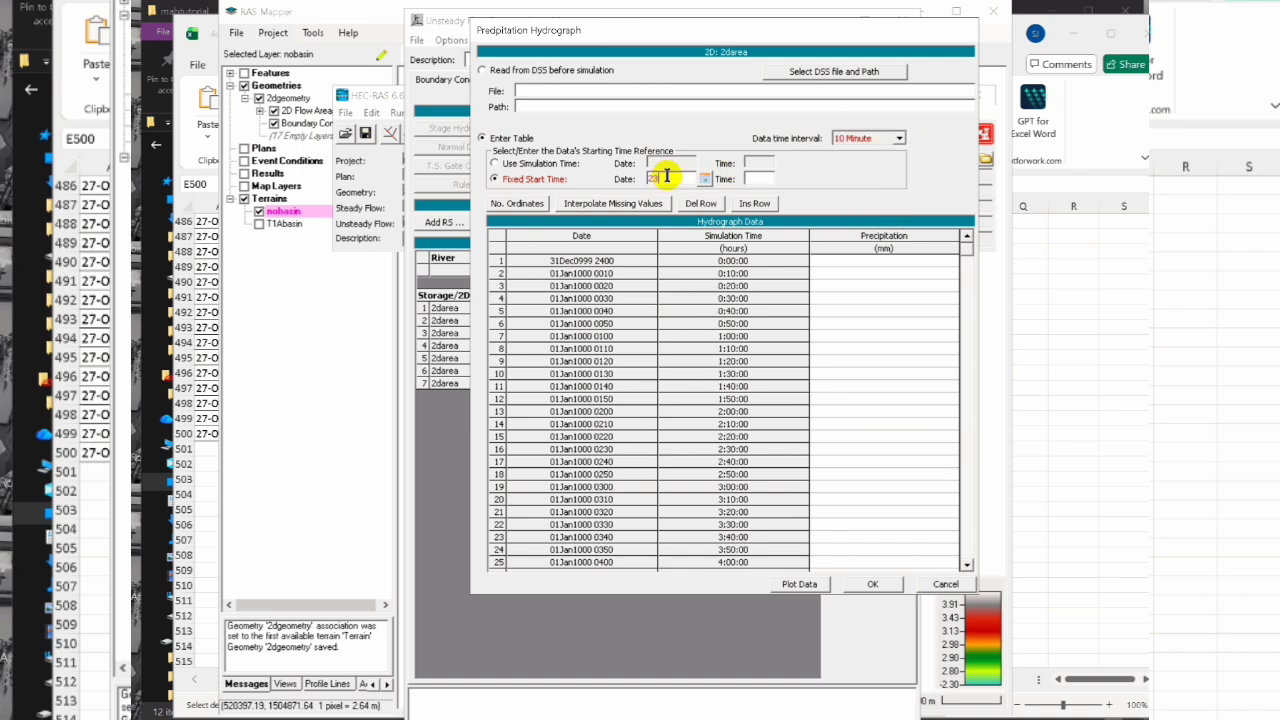
Set the precipitation hydrograph's fixed start to 23Oct2024 at 1800
click(666, 175)
text(23Oct2024)
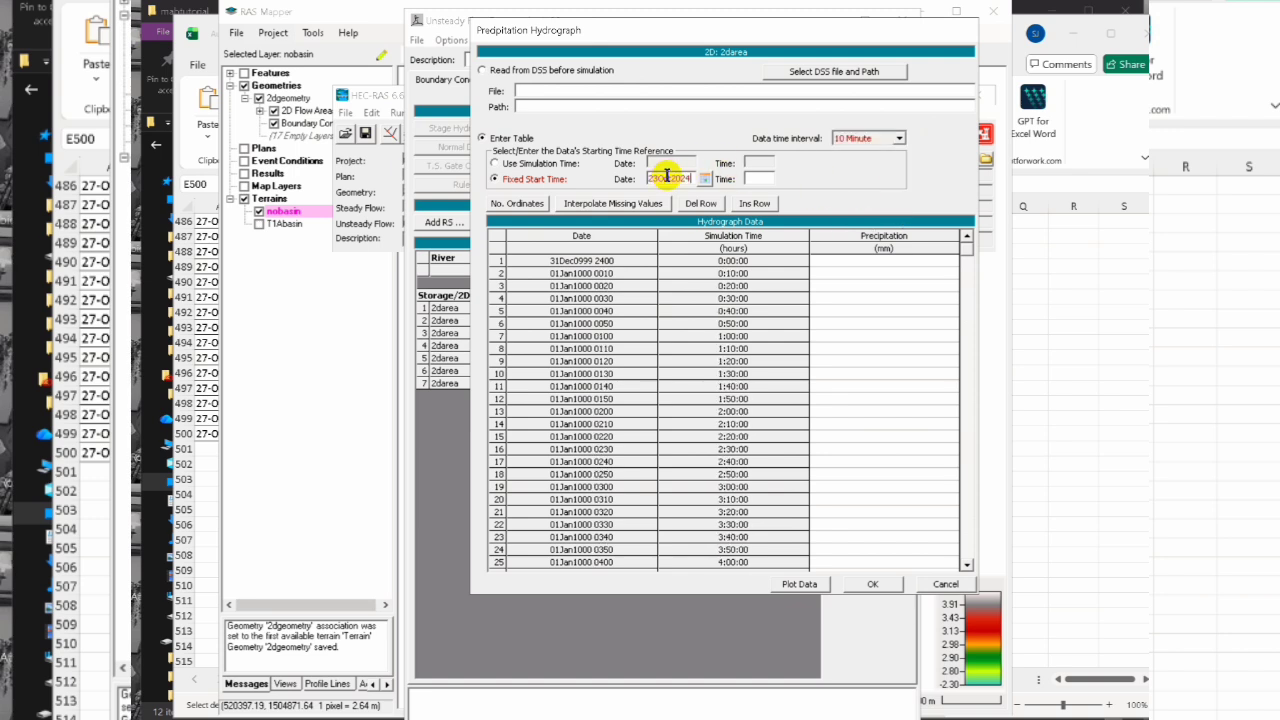
click(758, 178)
text(180)
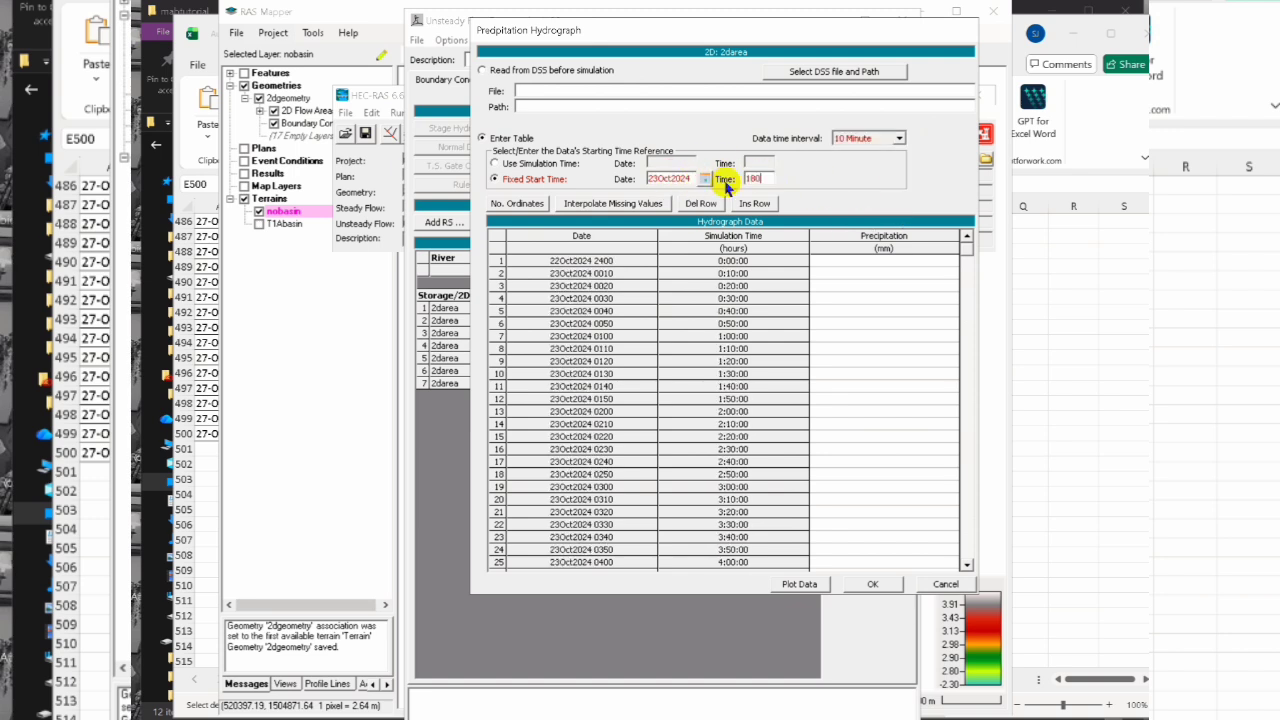
text(0)
Fill the hydrograph's precipitation column with the 20YR values copied from the Excel Precipitation sheet and accept it
click(883, 243)
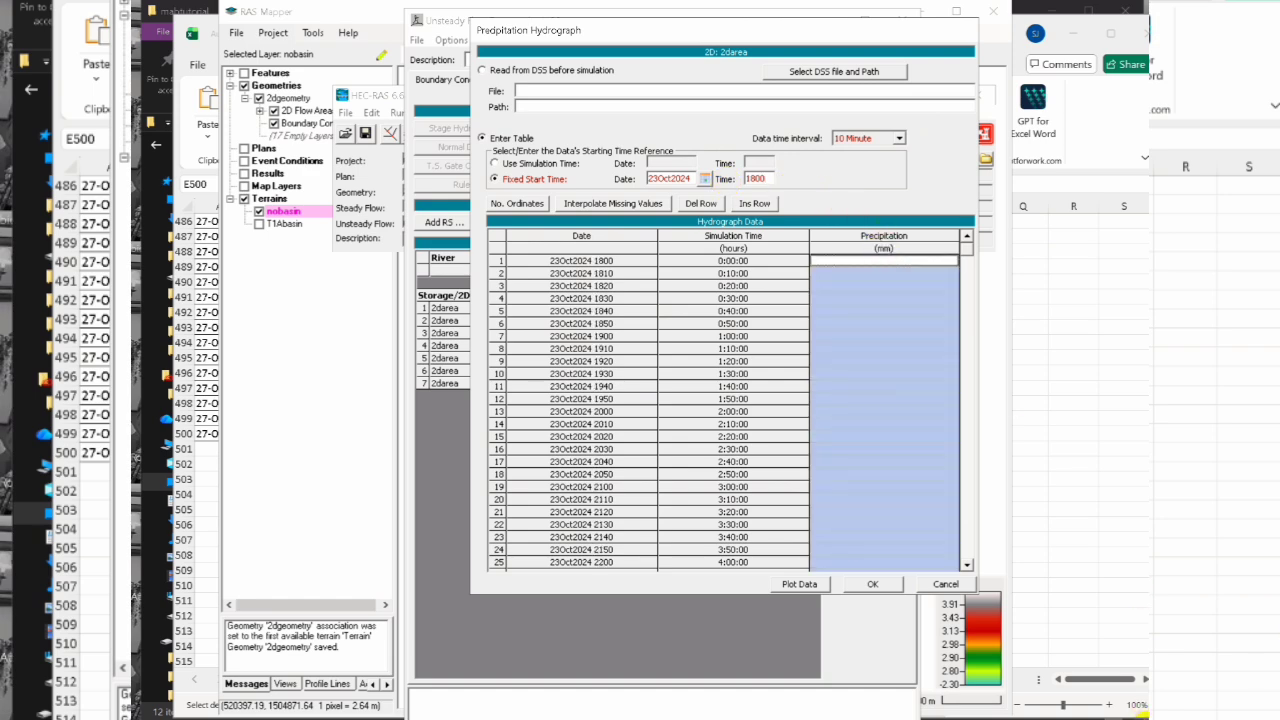
key(alt+Tab)
click(700, 678)
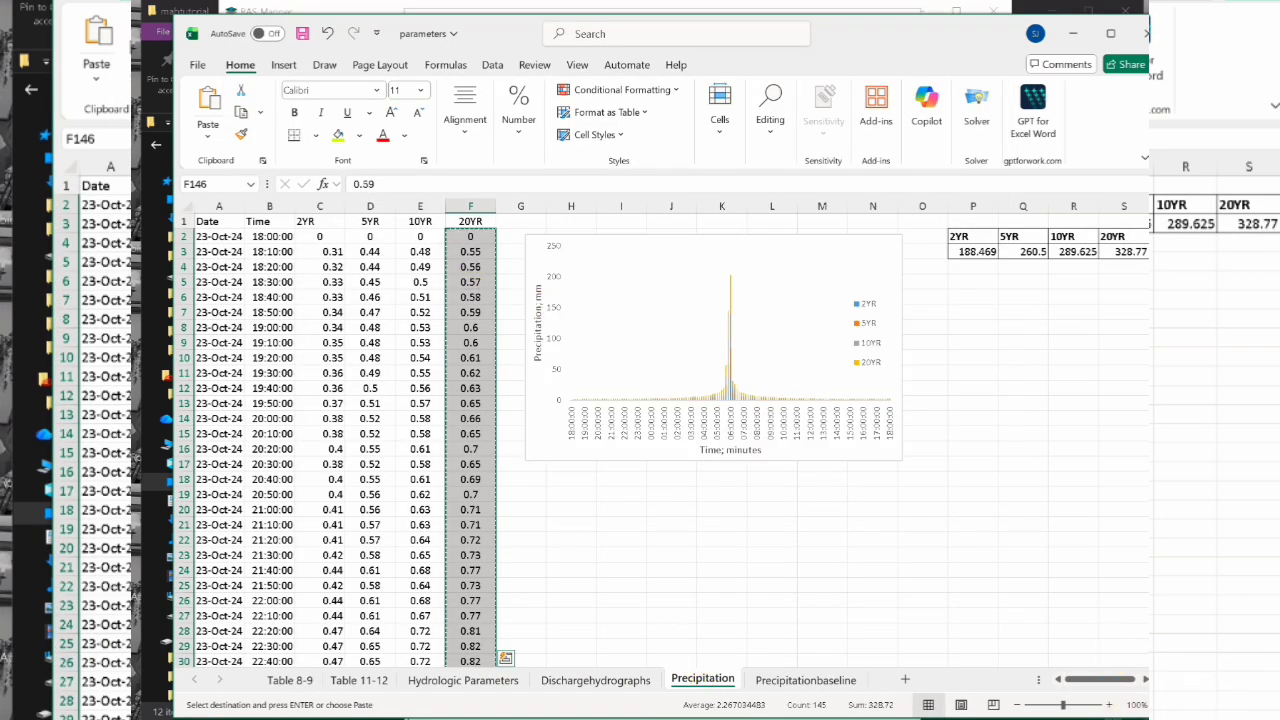
click(1130, 698)
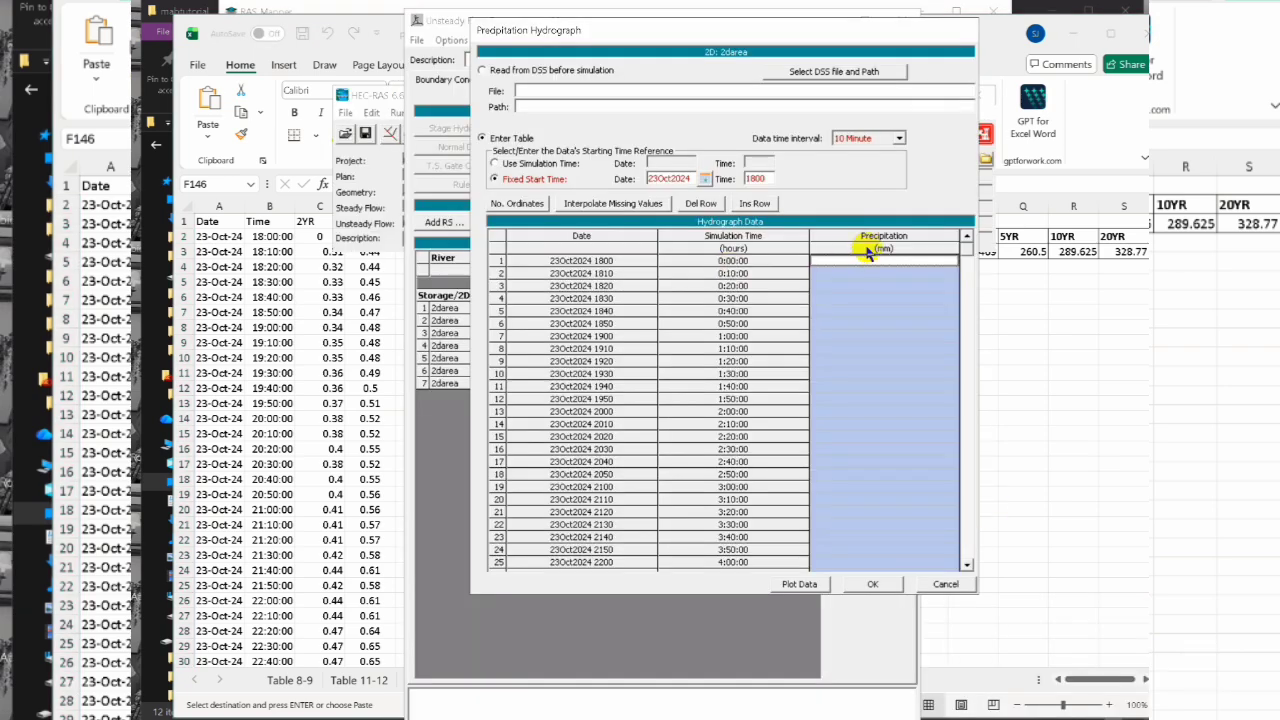
key(ctrl+v)
click(872, 584)
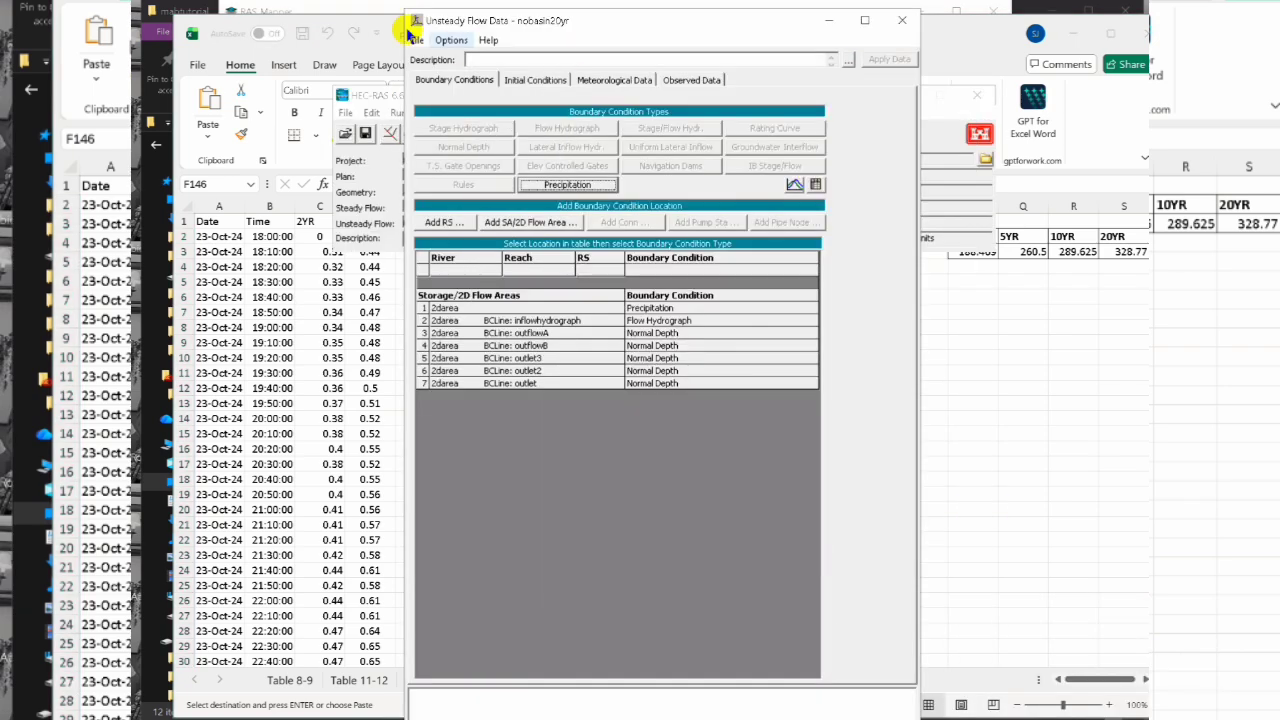
Save the nobasin20yr unsteady flow data and close its editor
click(413, 38)
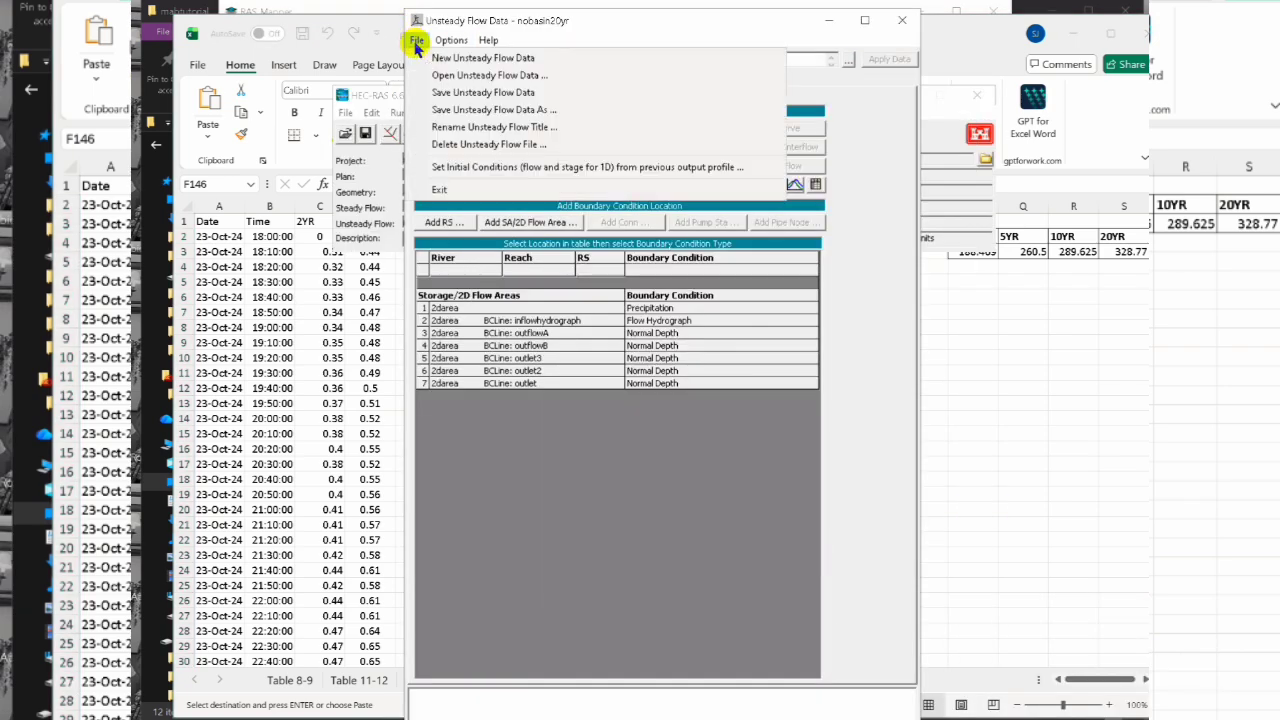
click(435, 93)
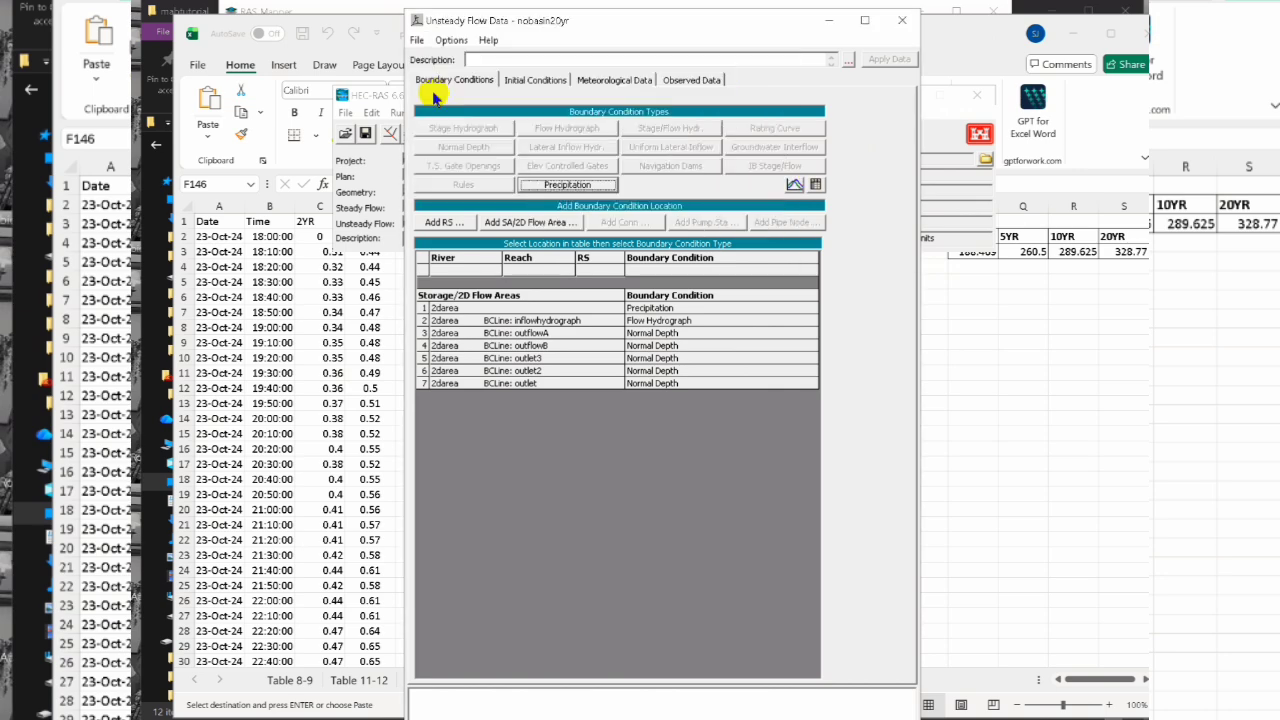
click(899, 22)
Start an unsteady flow analysis and save its plan as 20yrnobasin with the short identifier 20yrnobasin
click(398, 112)
click(424, 149)
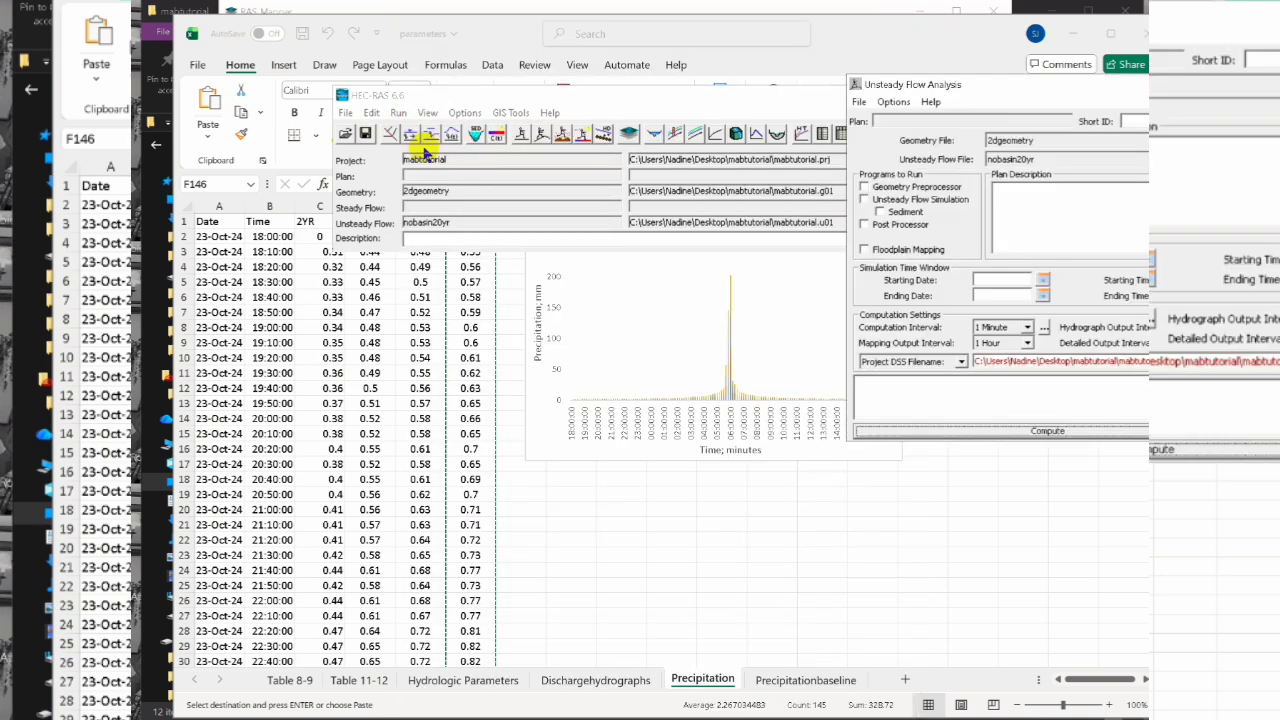
drag(1010, 86, 690, 76)
click(538, 94)
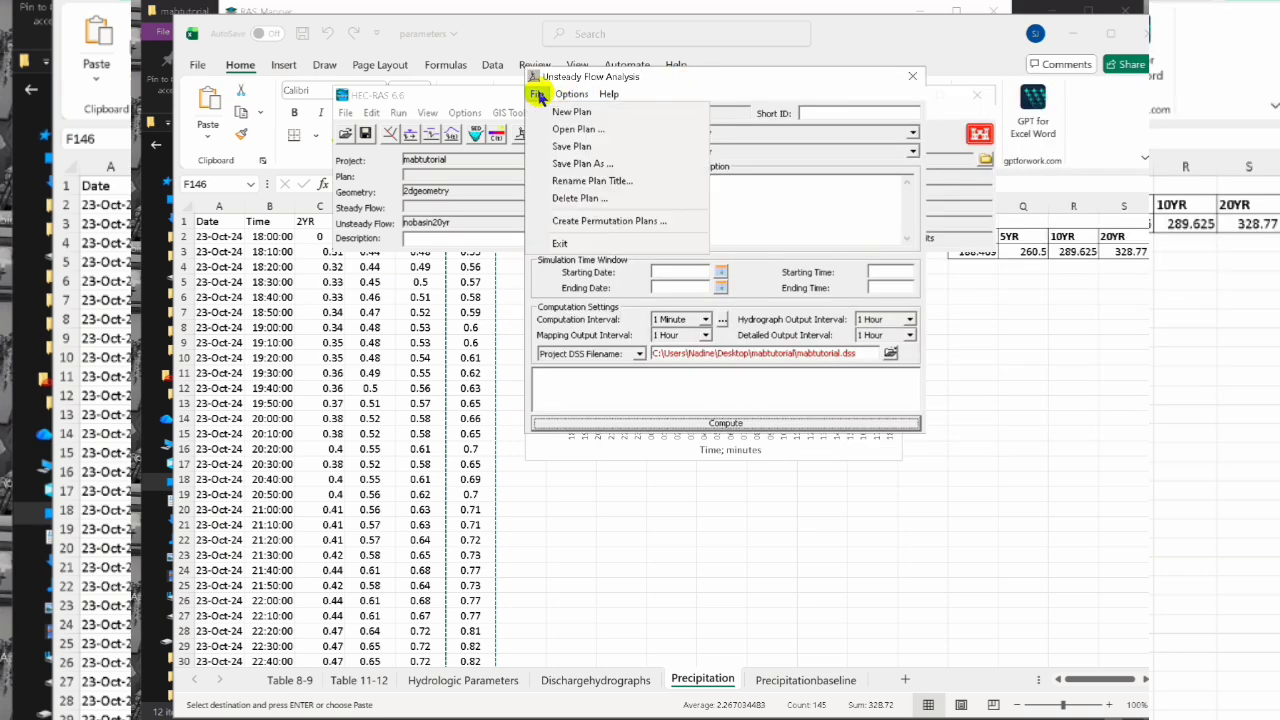
click(566, 160)
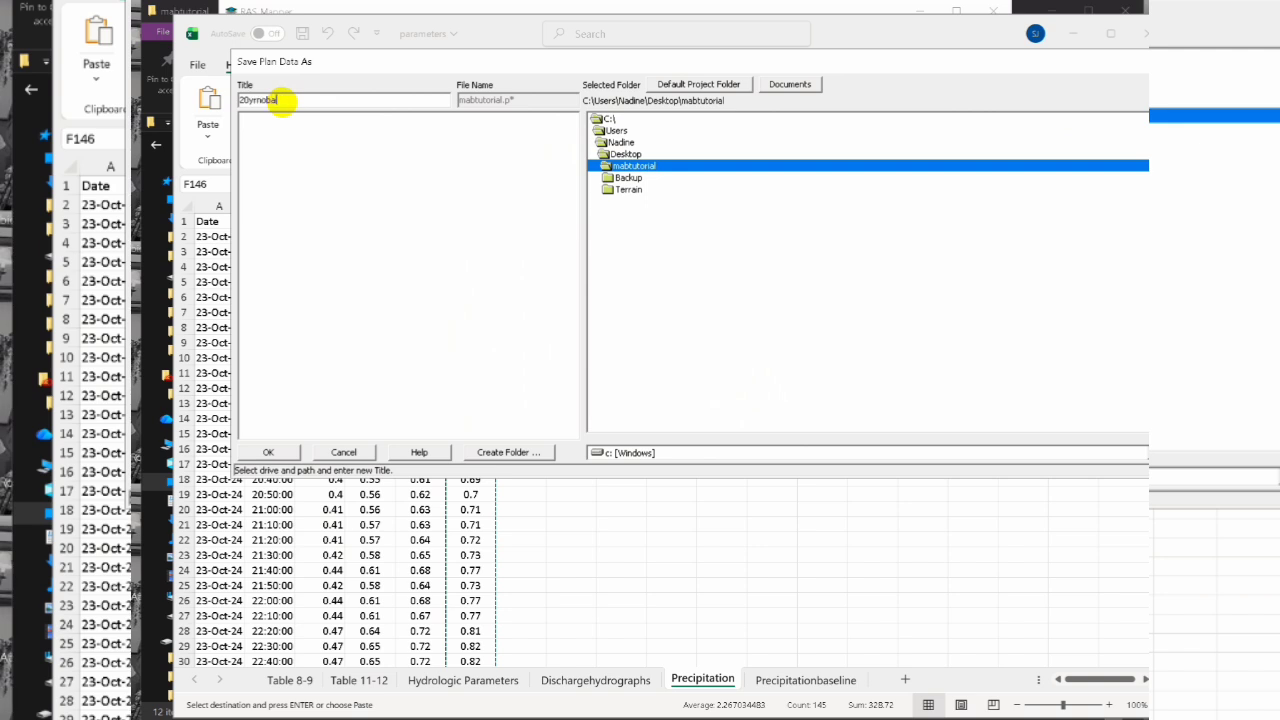
click(268, 452)
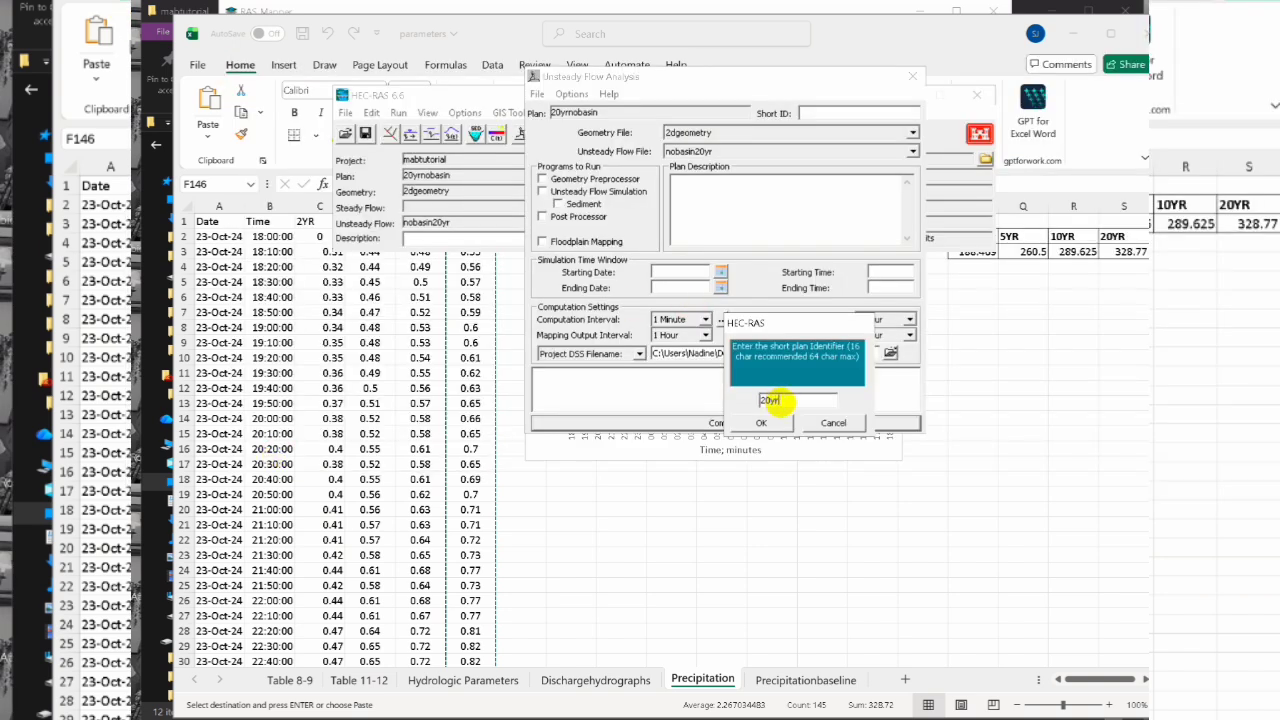
text(20yrnobasin)
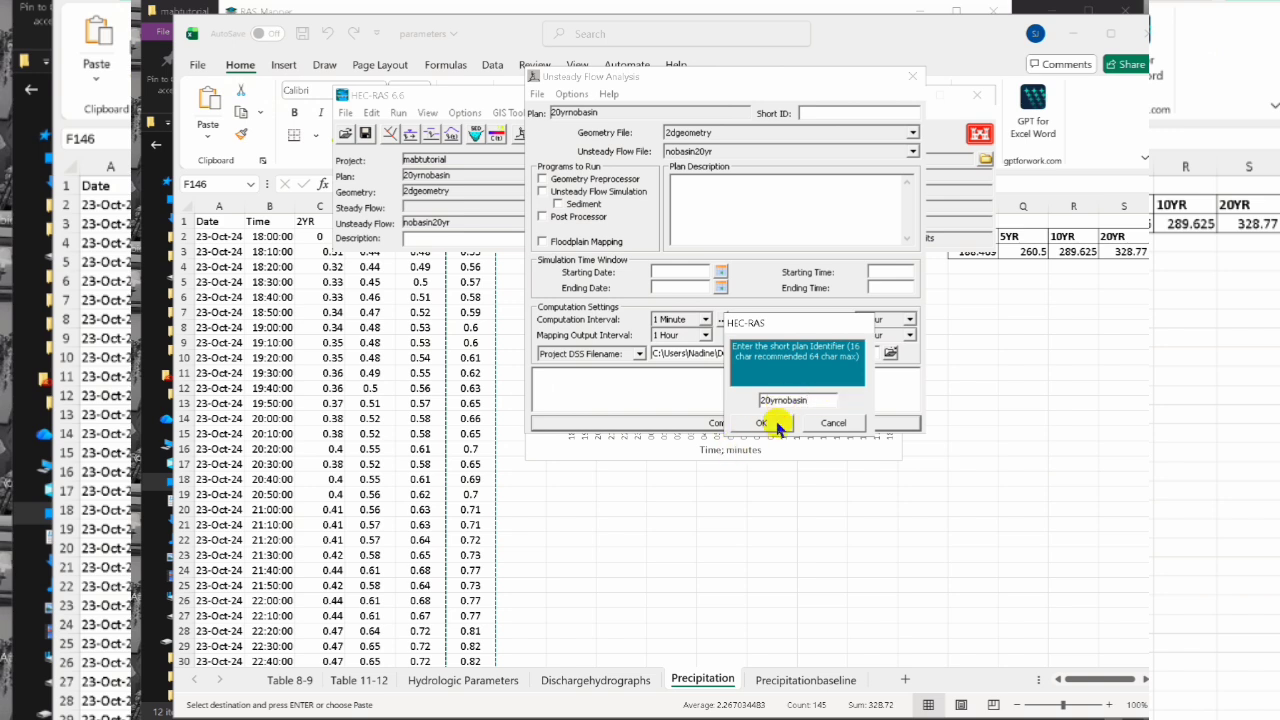
click(761, 422)
Include the Geometry Preprocessor, Unsteady Flow Simulation and Post Processor in the plan's programs to run
click(542, 178)
click(542, 191)
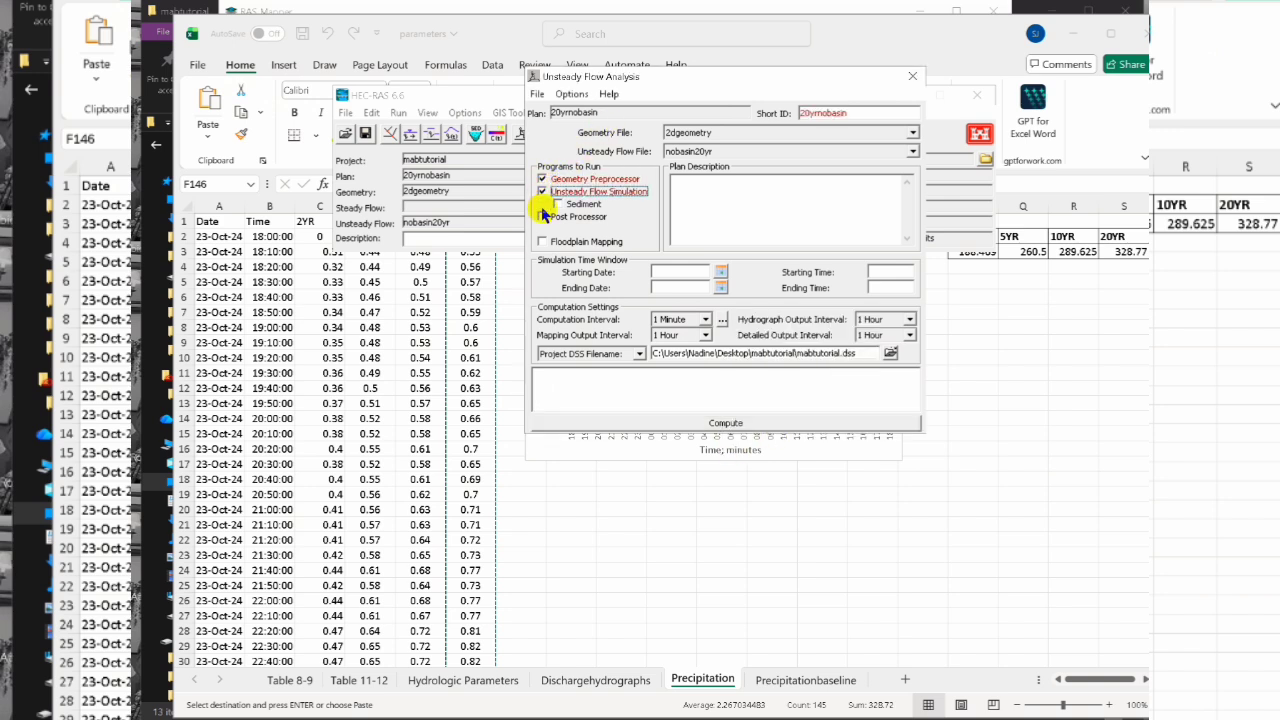
click(542, 216)
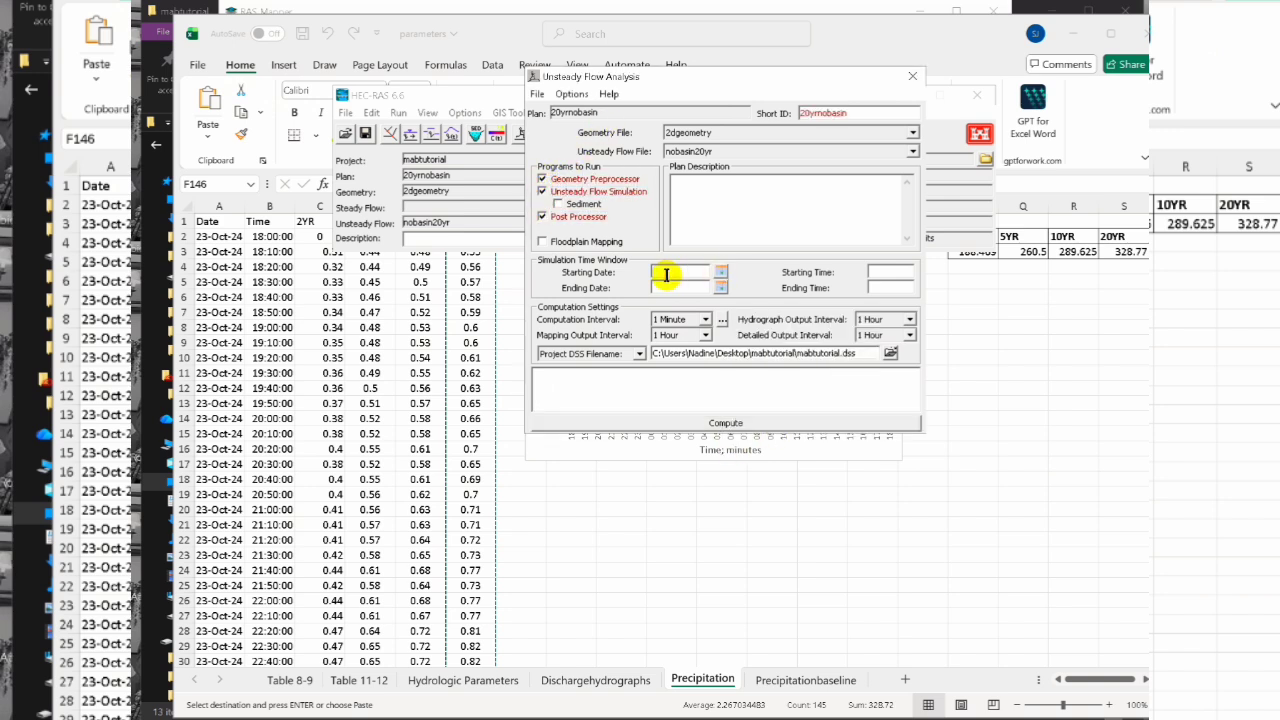
Set the simulation time window from 23Oct2024 1800 to 24Oct2024 1800
click(873, 276)
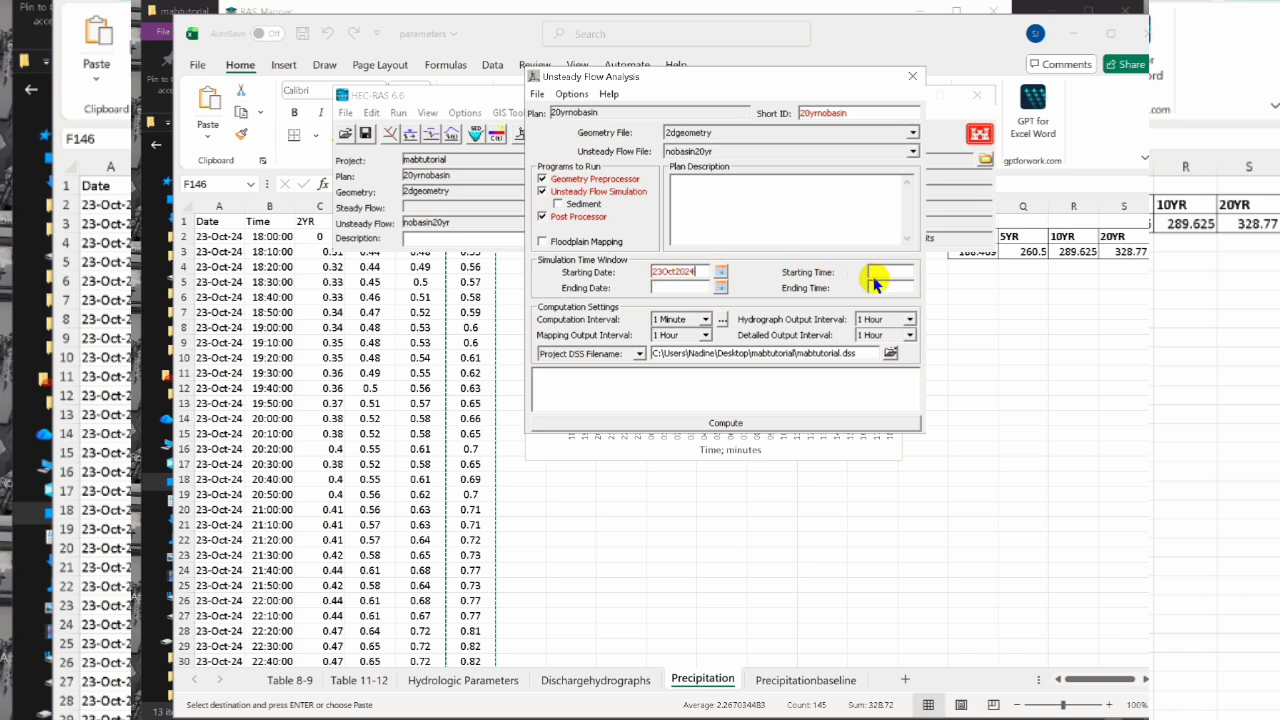
text(1800)
click(680, 283)
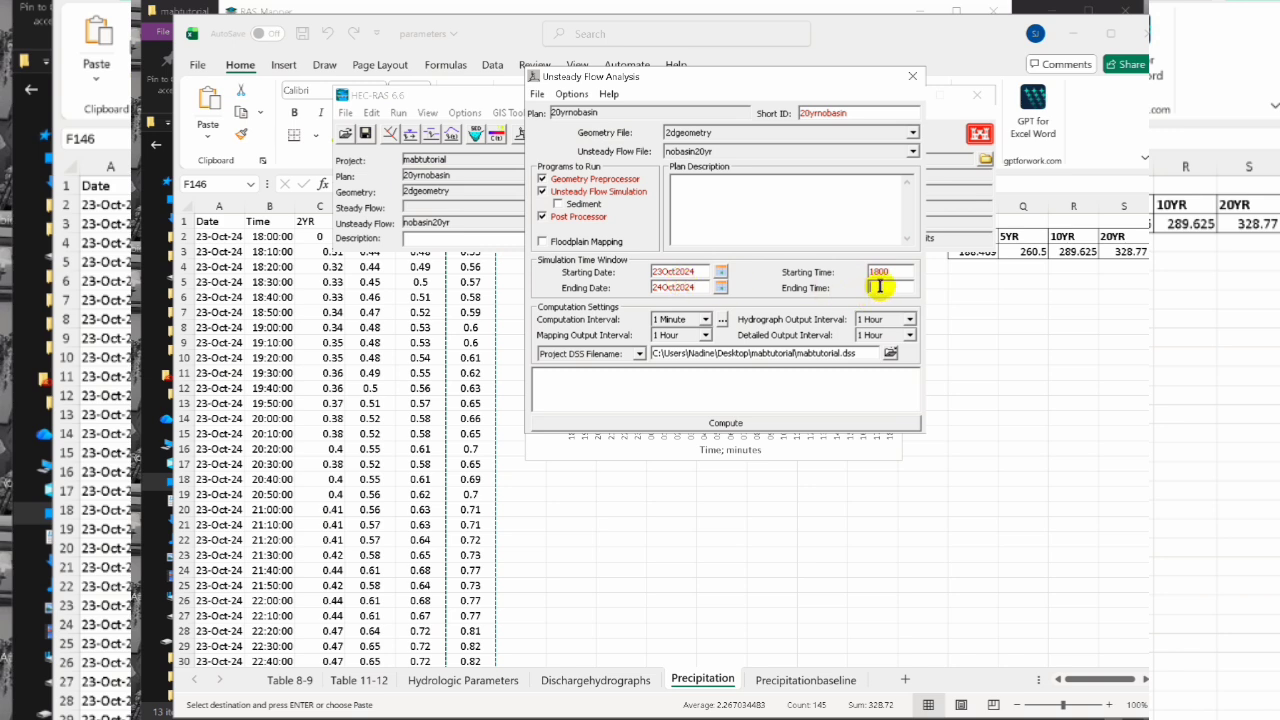
Set the computation, mapping output, hydrograph output and detailed output intervals to 20 Minute
click(705, 319)
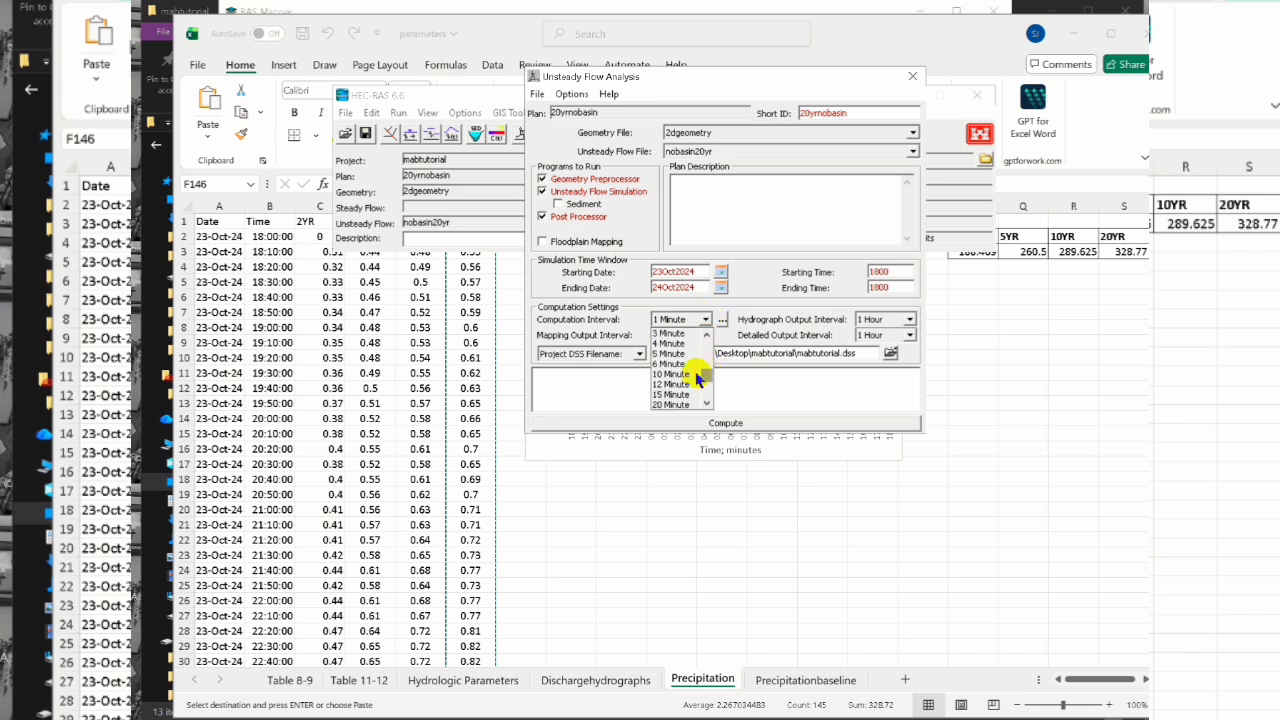
scroll(676, 380, down, 1)
click(678, 396)
click(707, 336)
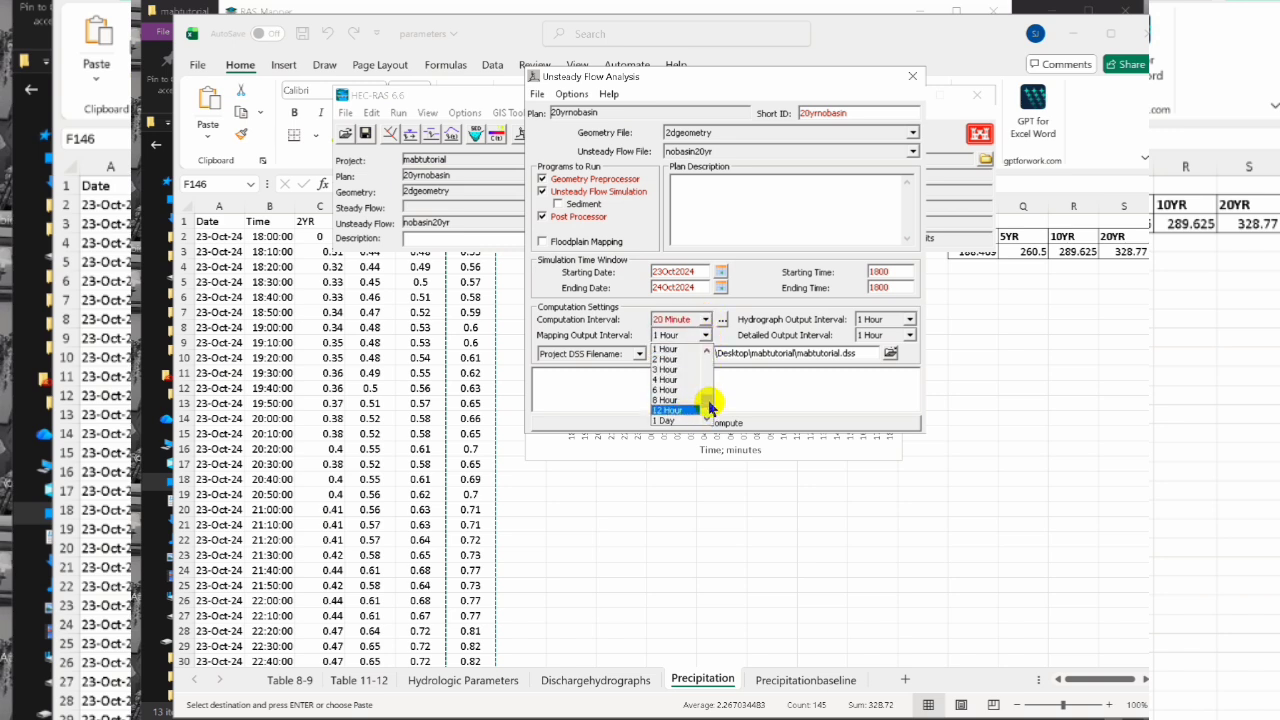
click(672, 372)
click(909, 319)
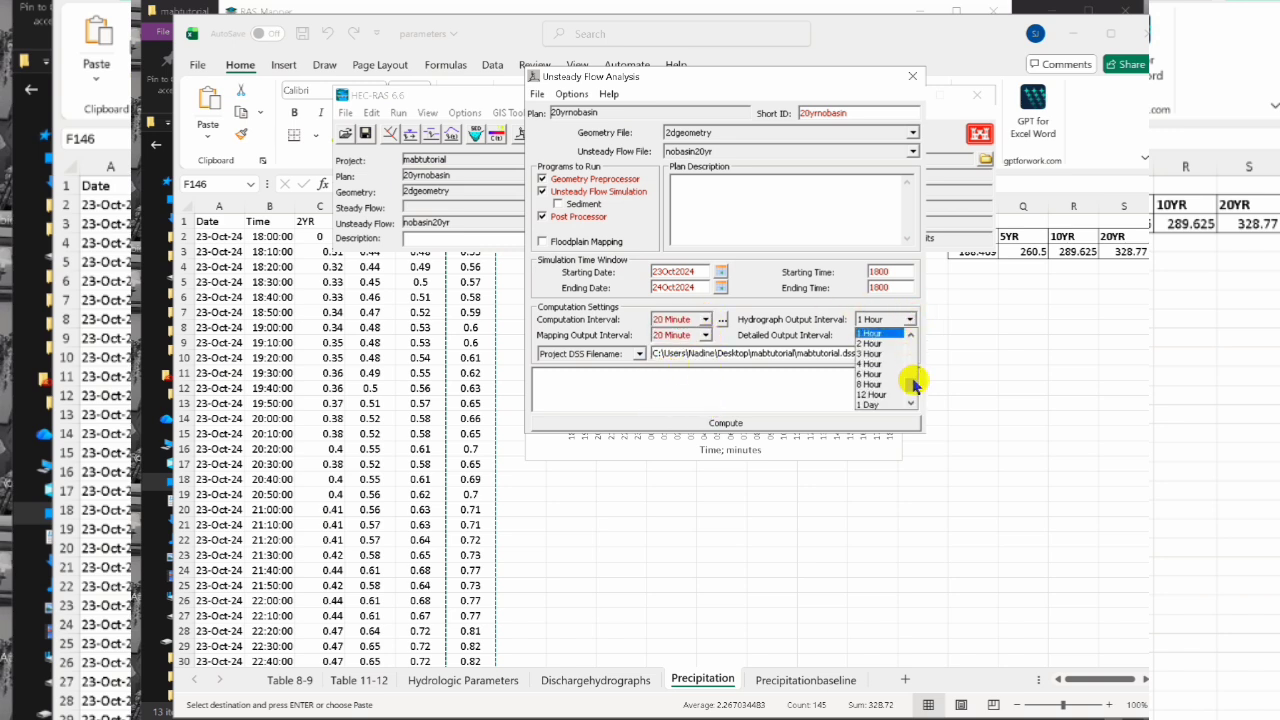
click(878, 364)
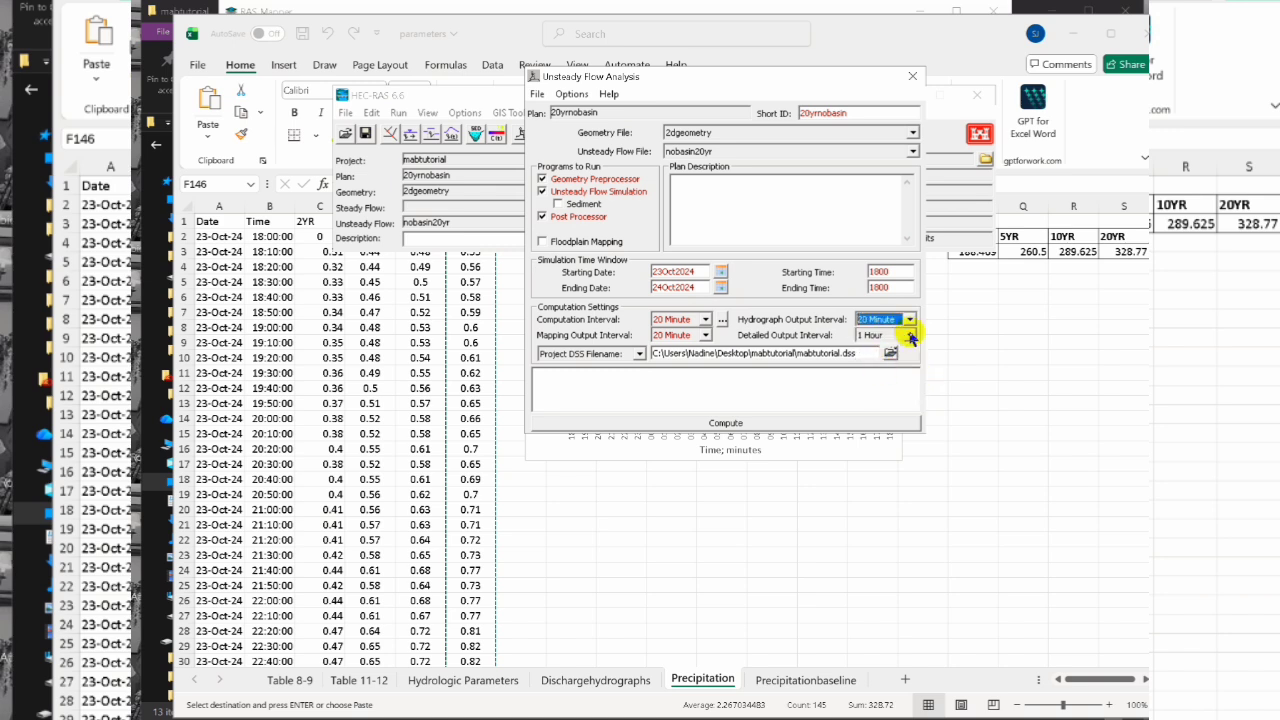
click(909, 335)
click(872, 389)
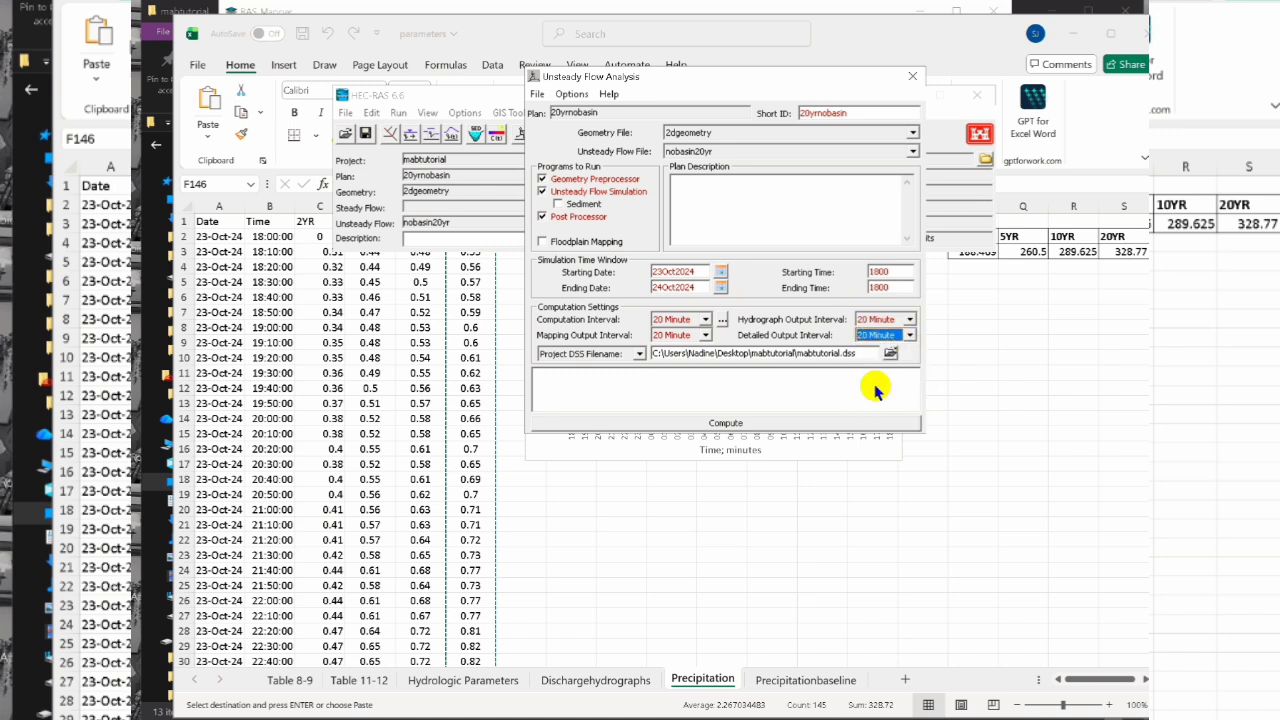
Compute the 20yrnobasin plan, then close the finished computations and the unsteady flow analysis
click(723, 422)
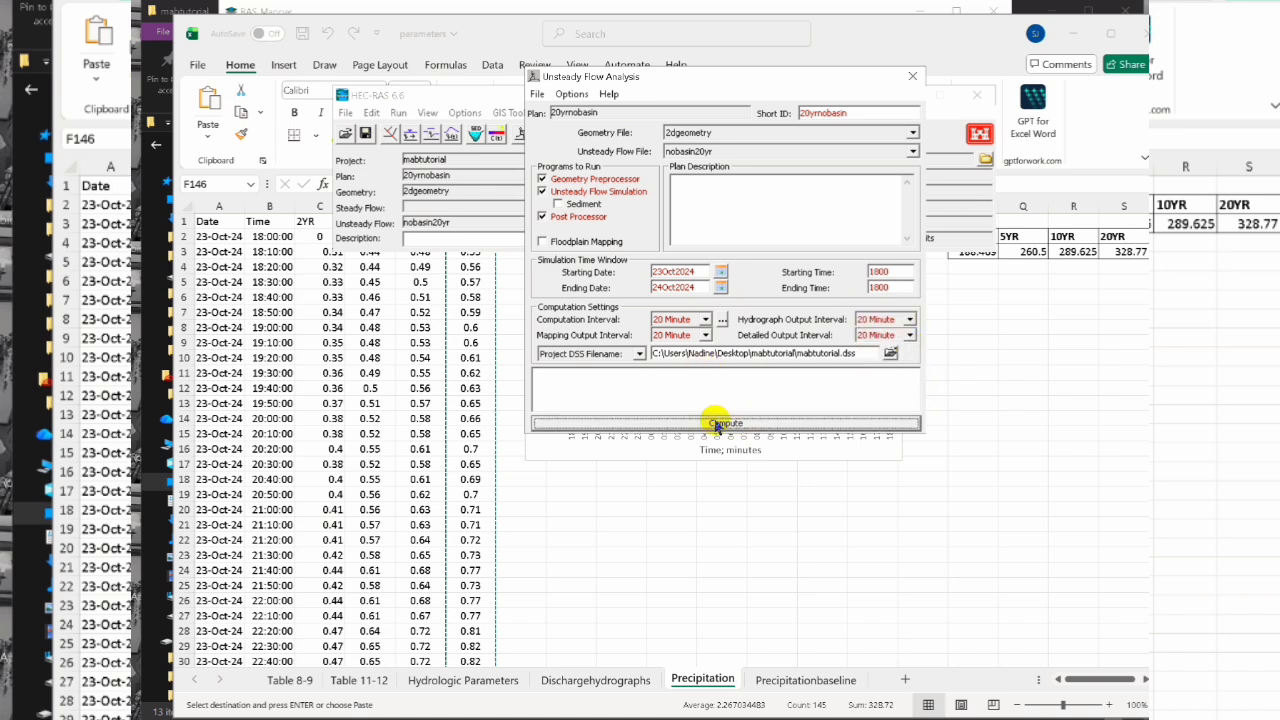
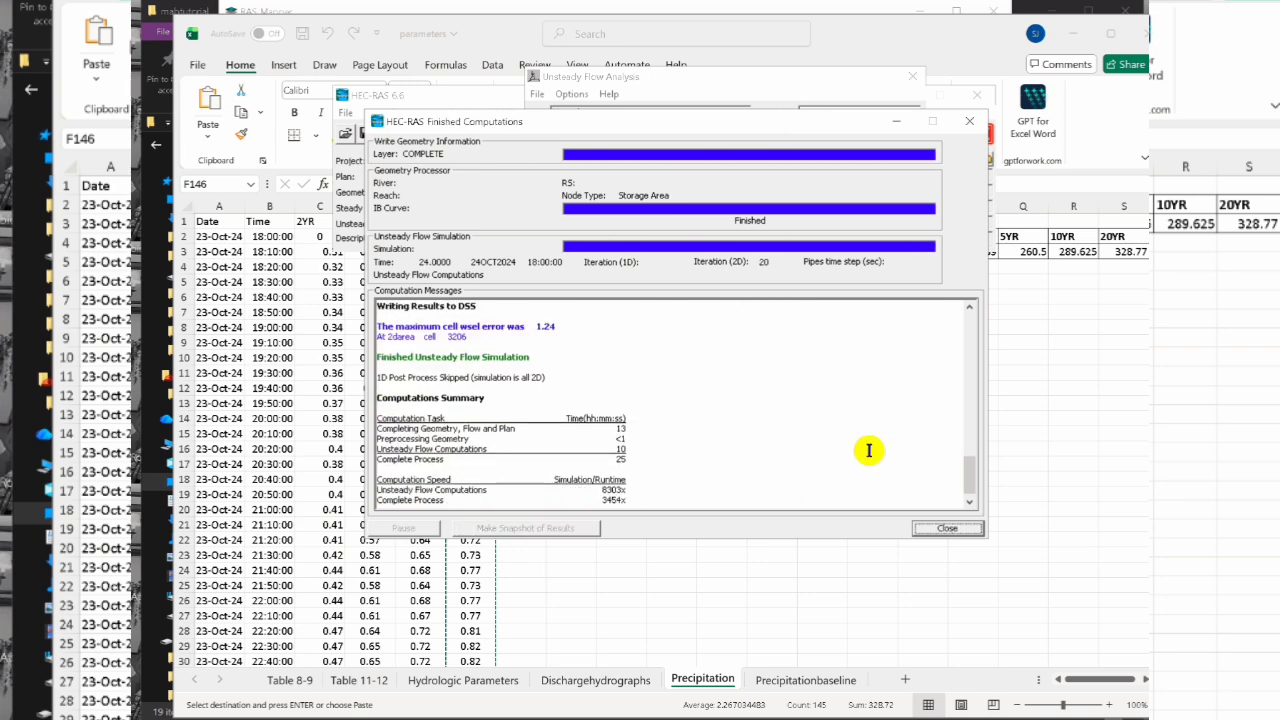
drag(378, 357, 783, 368)
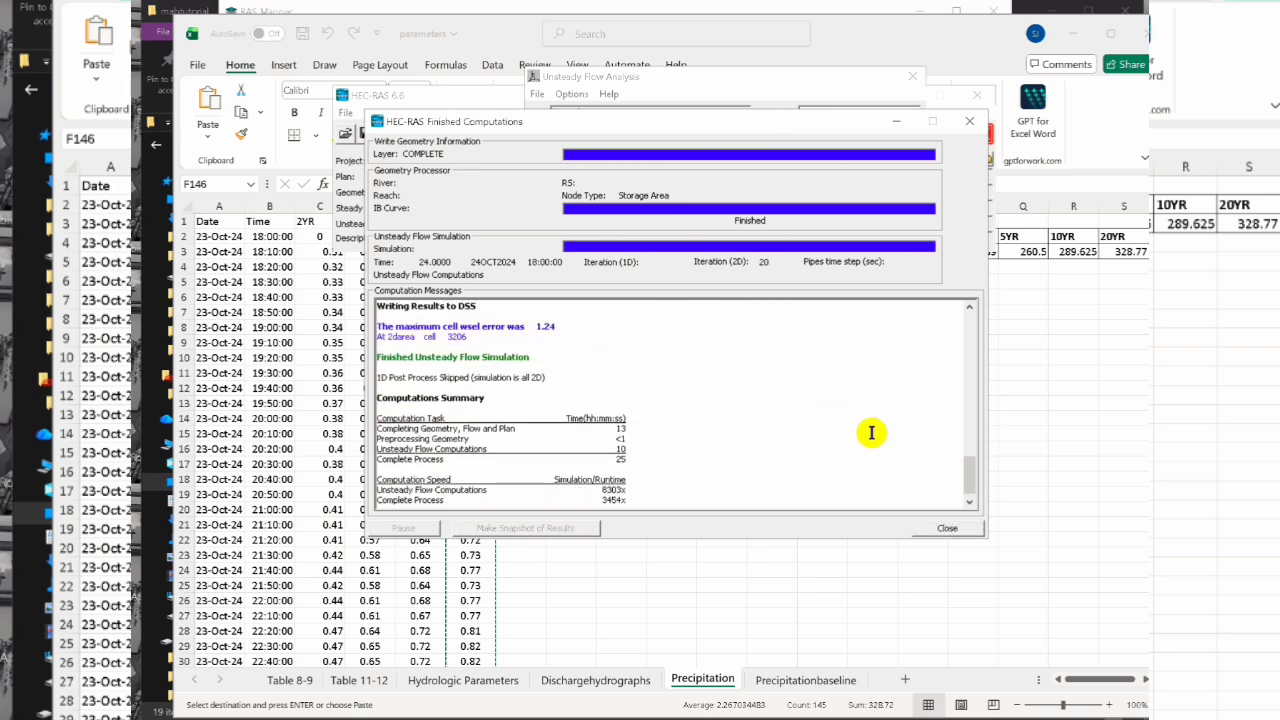
click(947, 527)
click(912, 77)
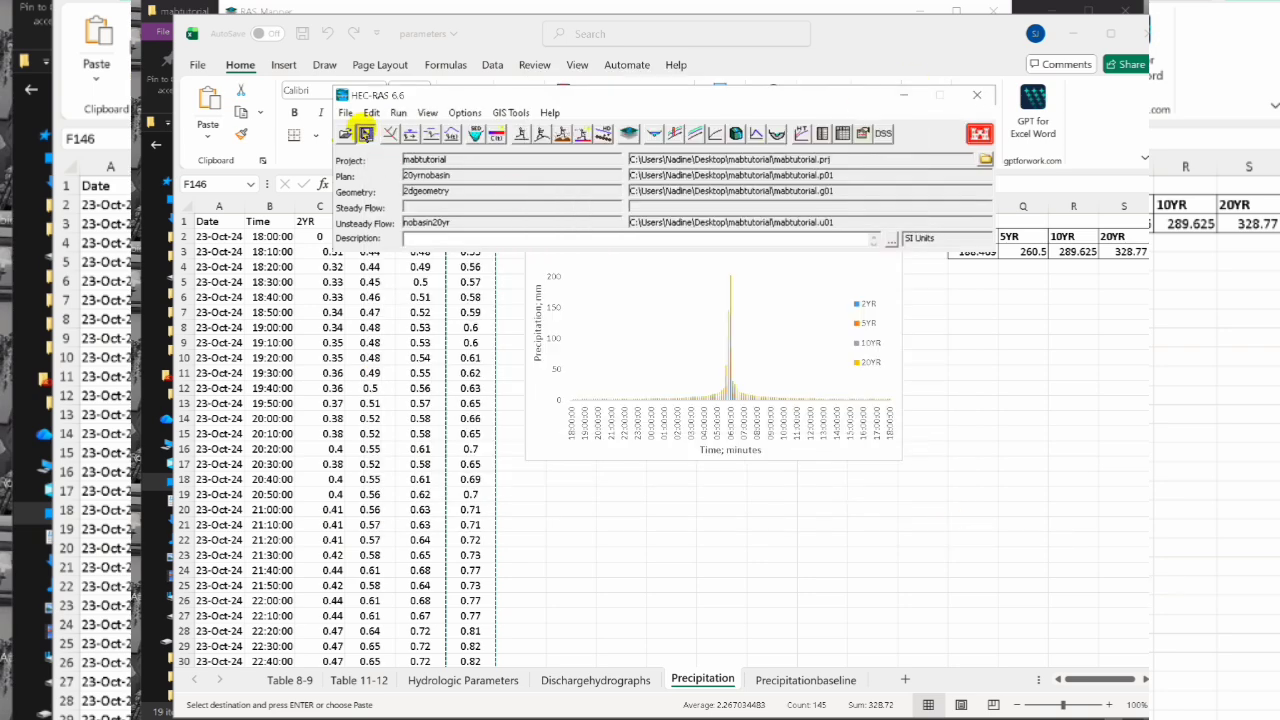
Plot the stage and flow hydrographs and examine the inflowhydrograph, outlet and outflowA boundary lines
click(756, 135)
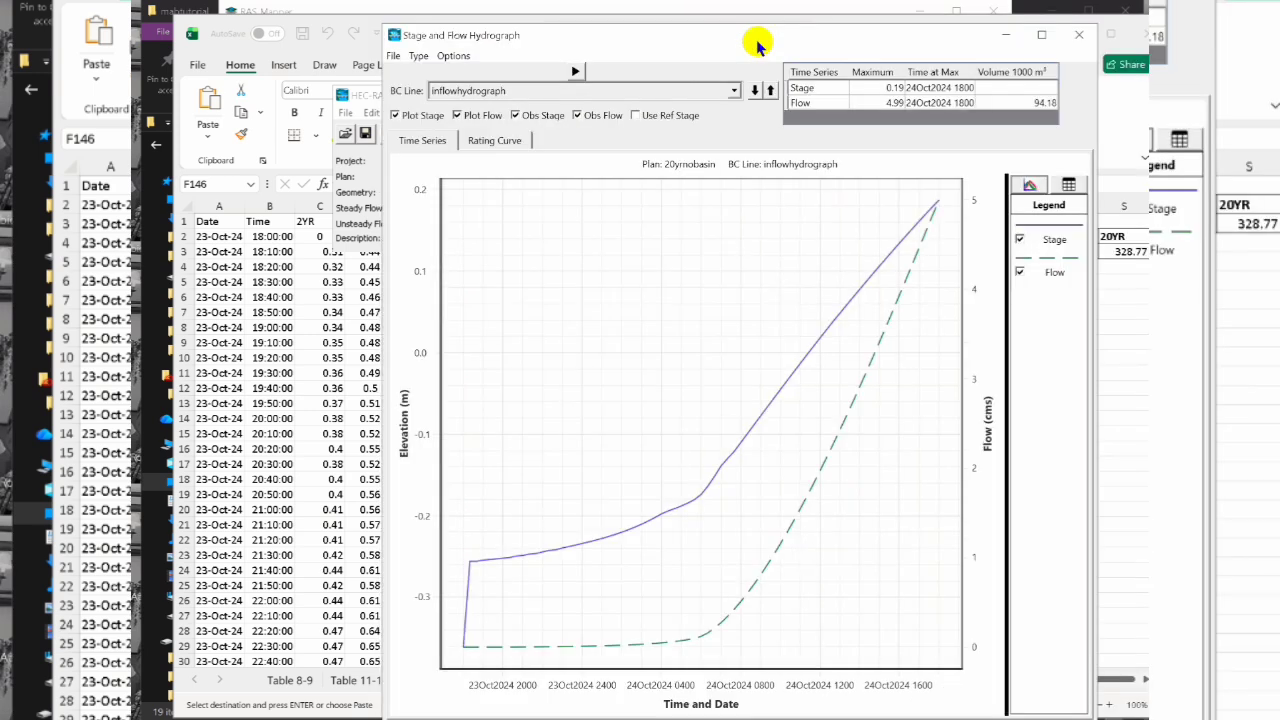
click(734, 90)
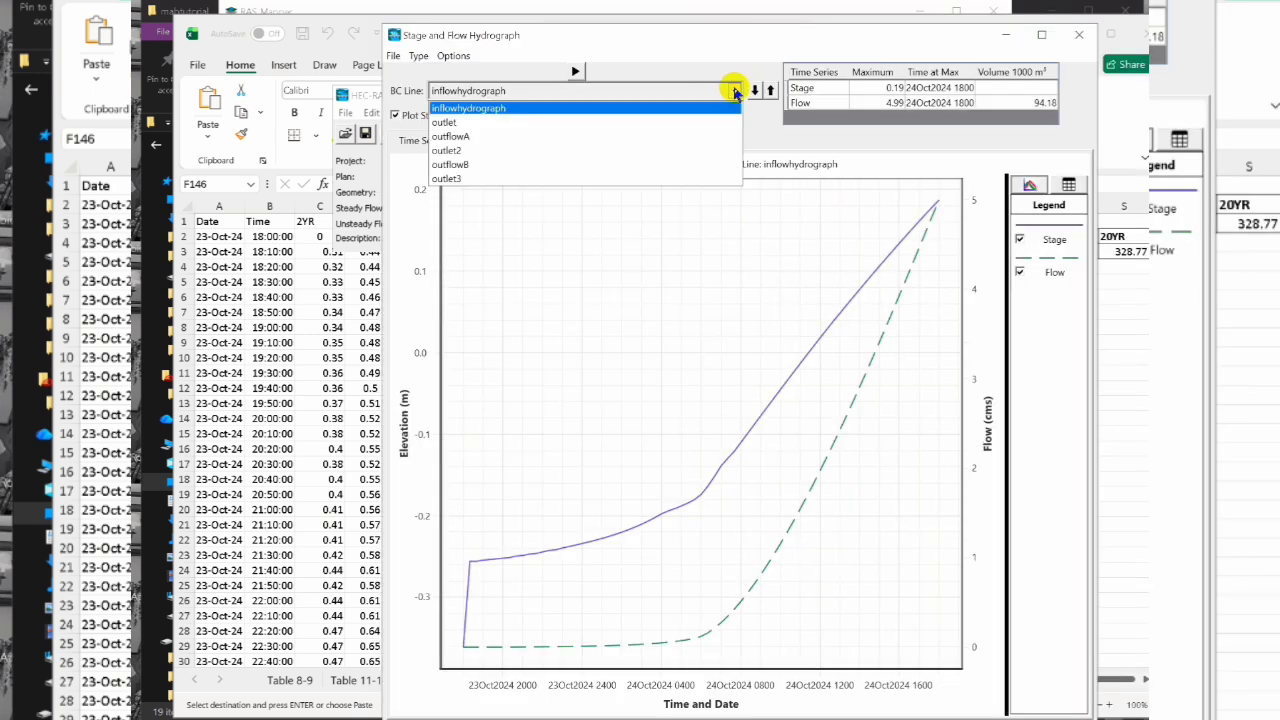
click(443, 122)
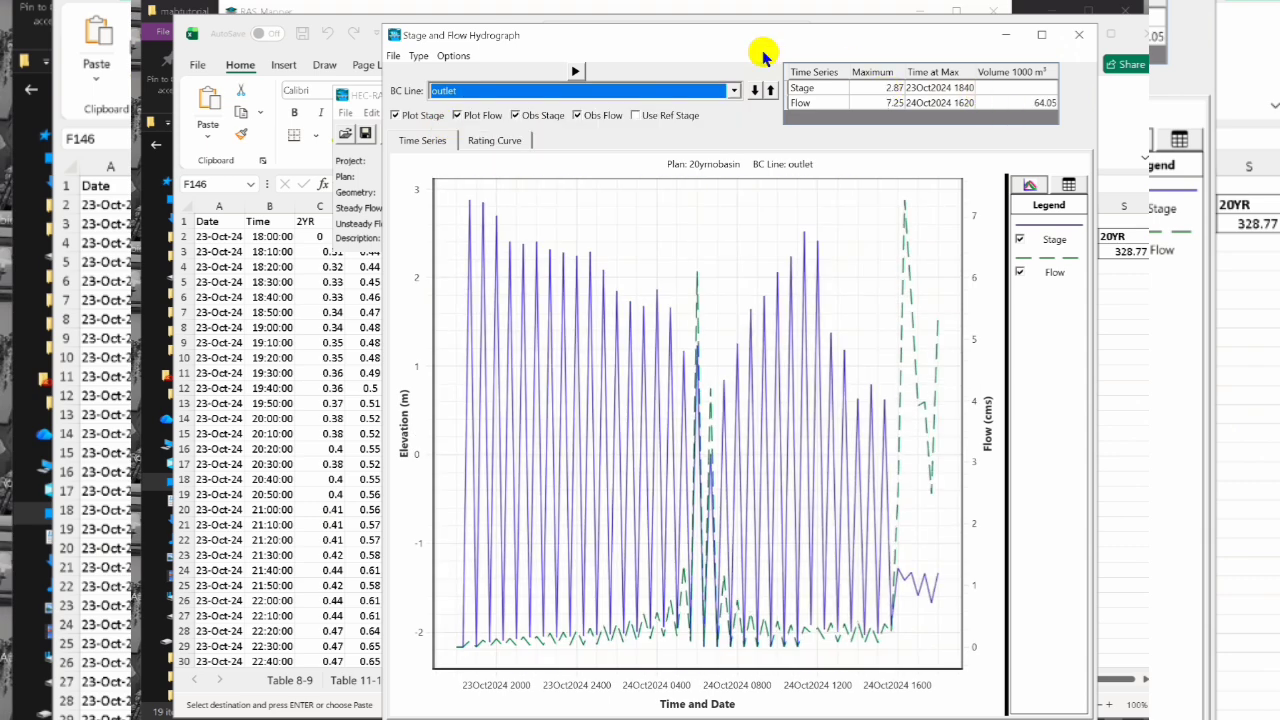
click(734, 90)
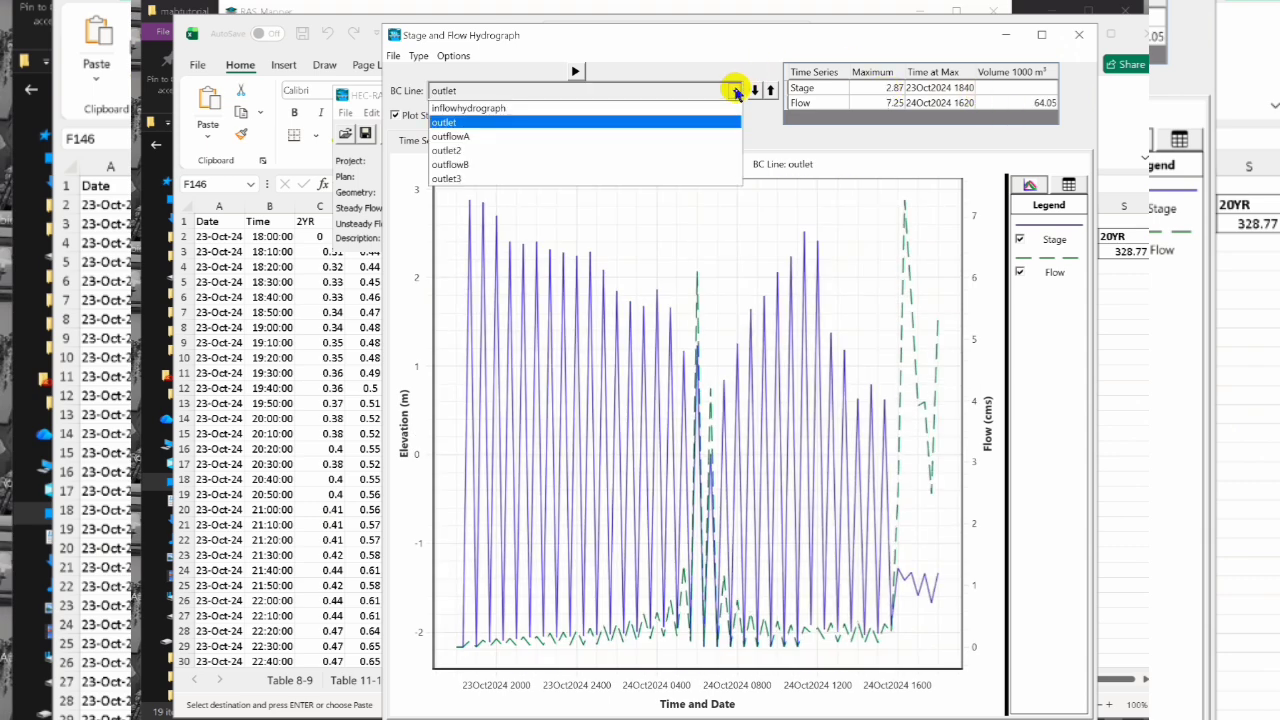
click(572, 136)
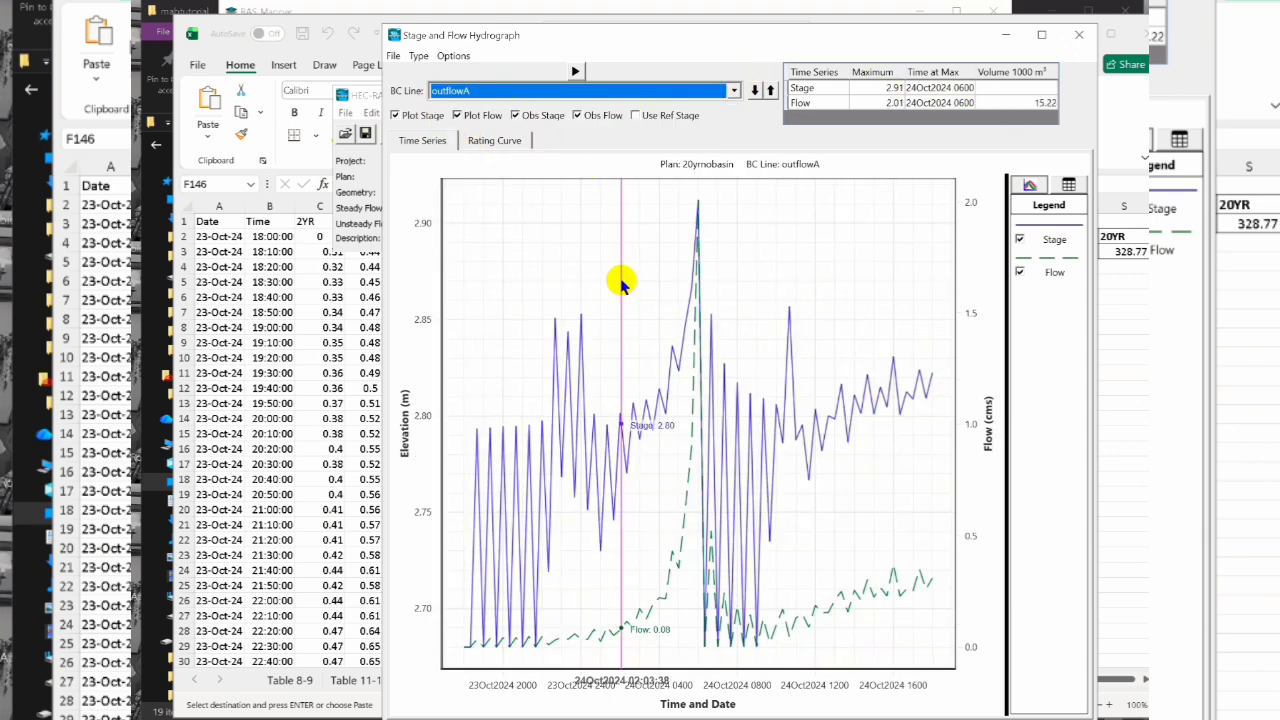
Examine the stage and flow hydrograph of the outflowB boundary line, and close the hydrograph plot
click(734, 90)
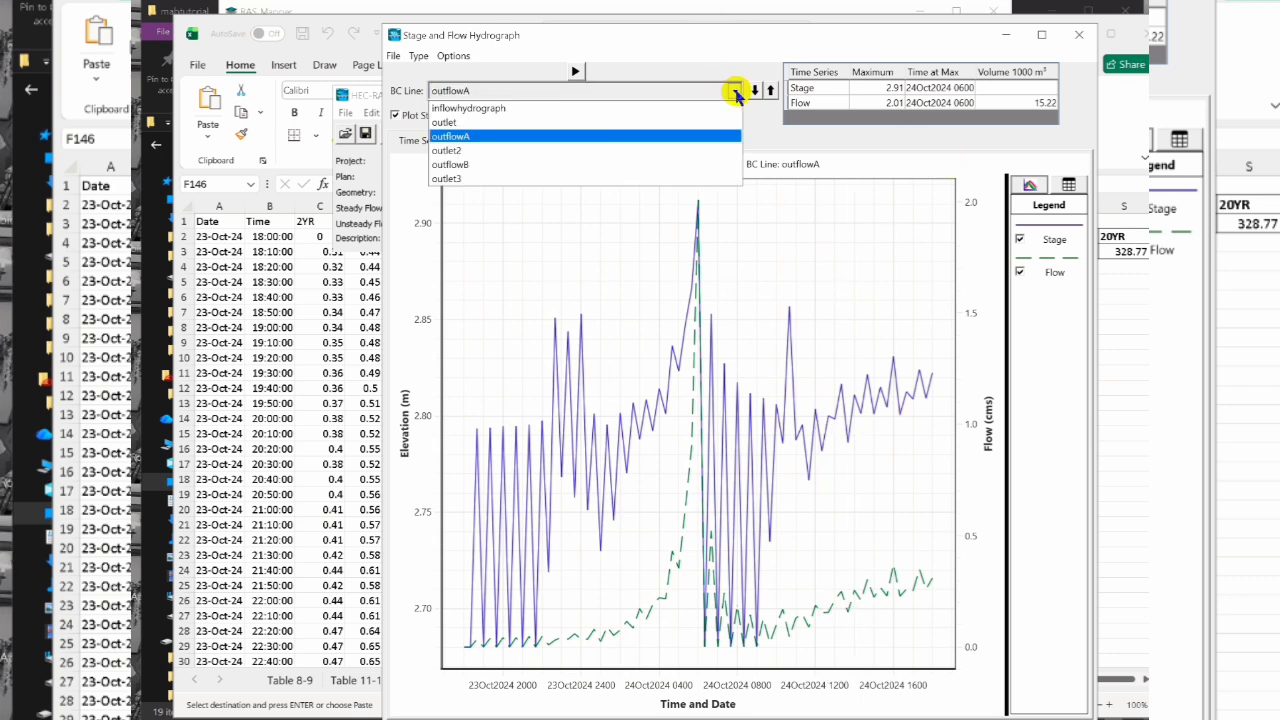
click(463, 164)
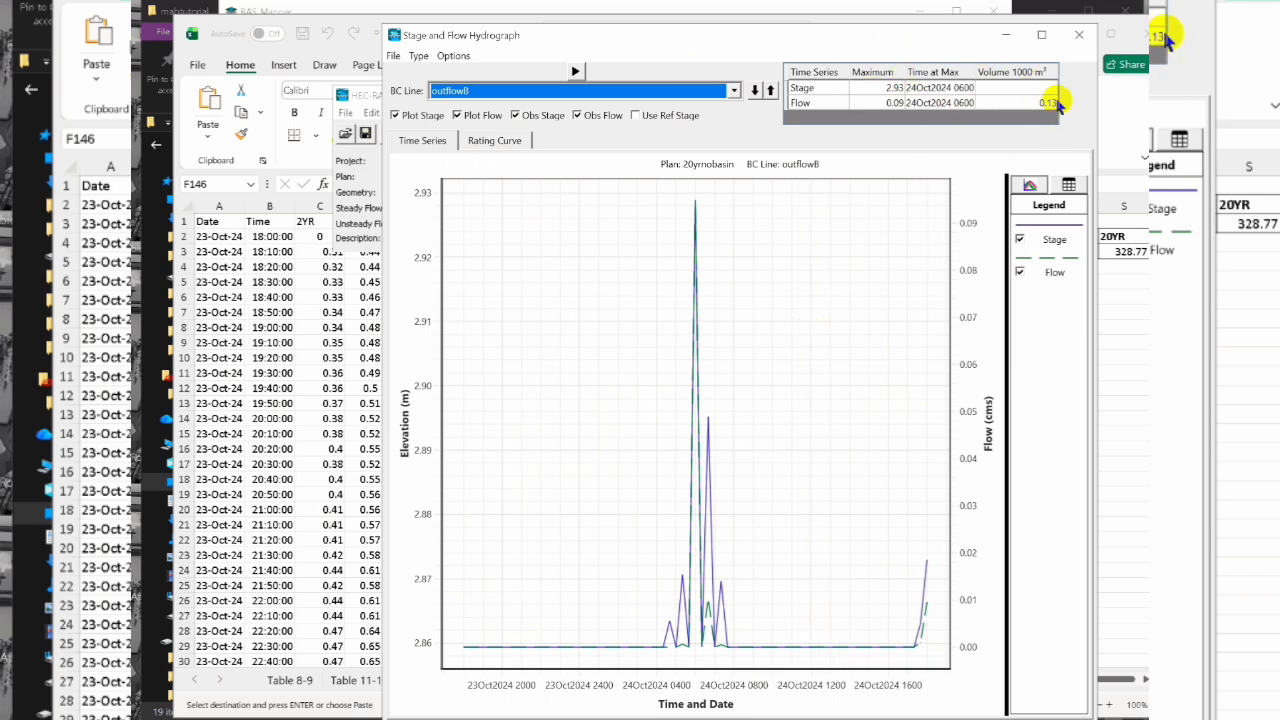
click(1080, 40)
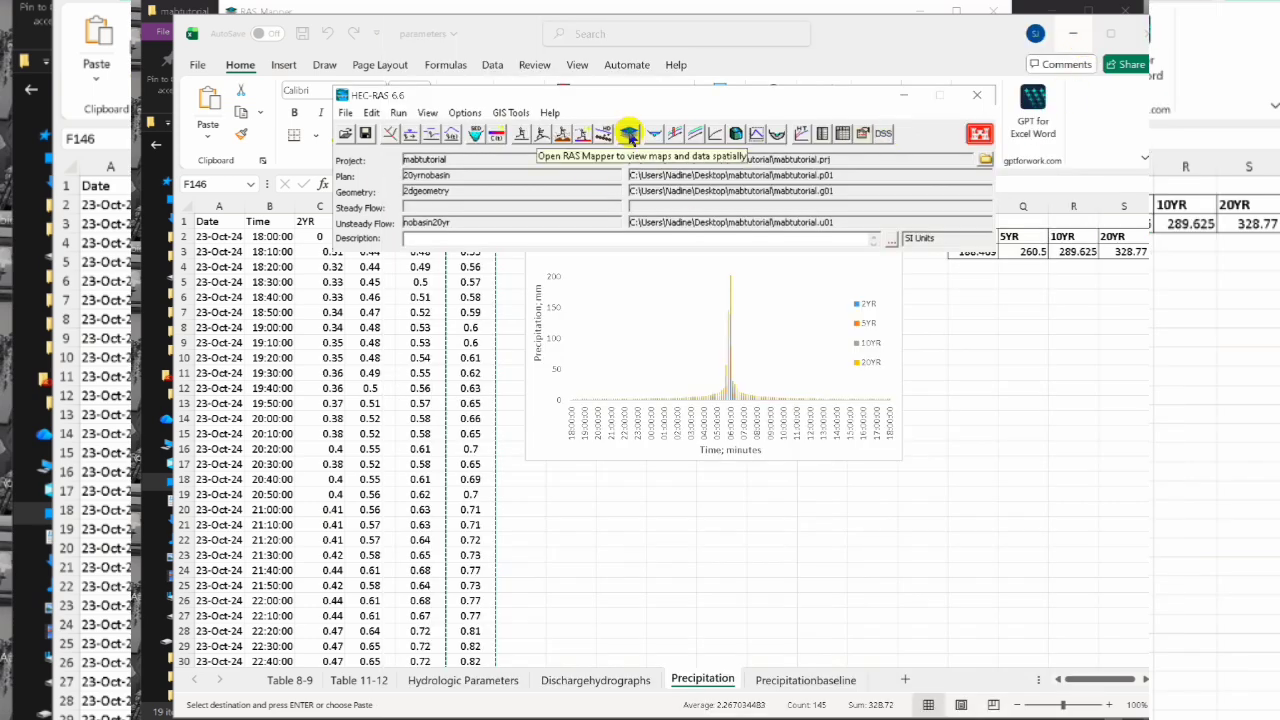
Open RAS Mapper, hide the geometries, and display the maximum depth result of the 20yrnobasin plan over the terrain
click(626, 131)
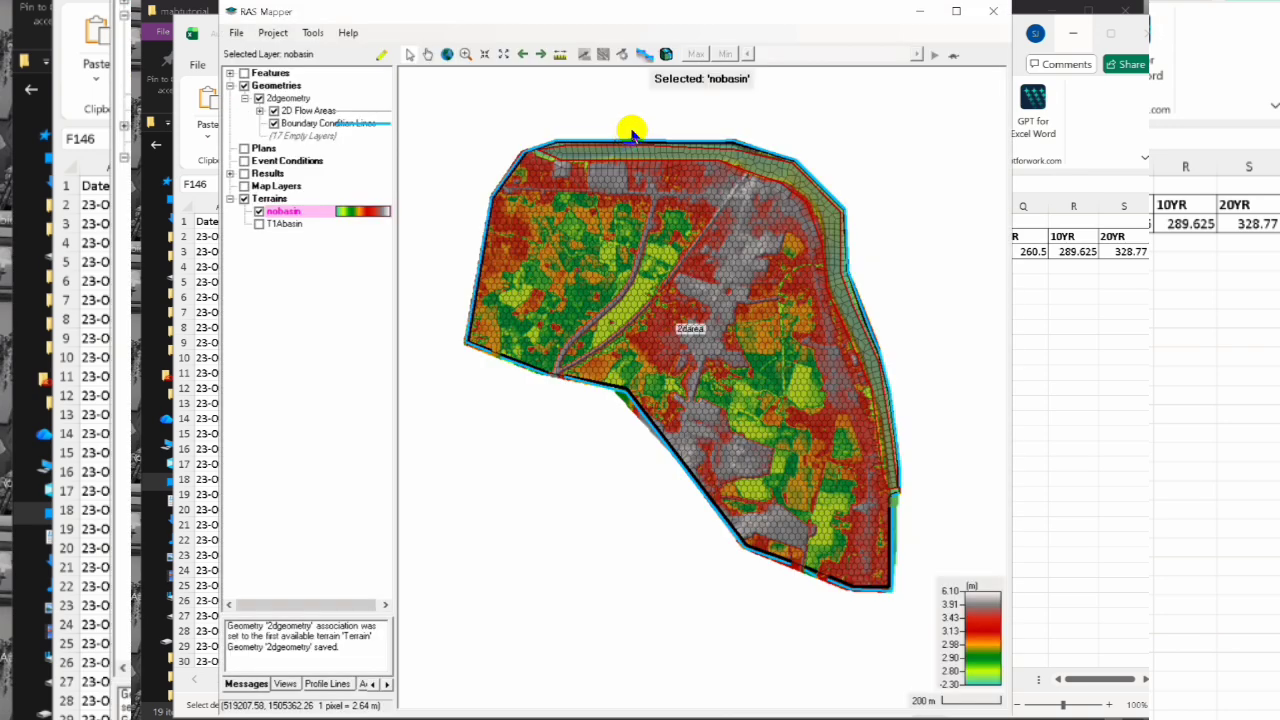
click(244, 86)
click(232, 174)
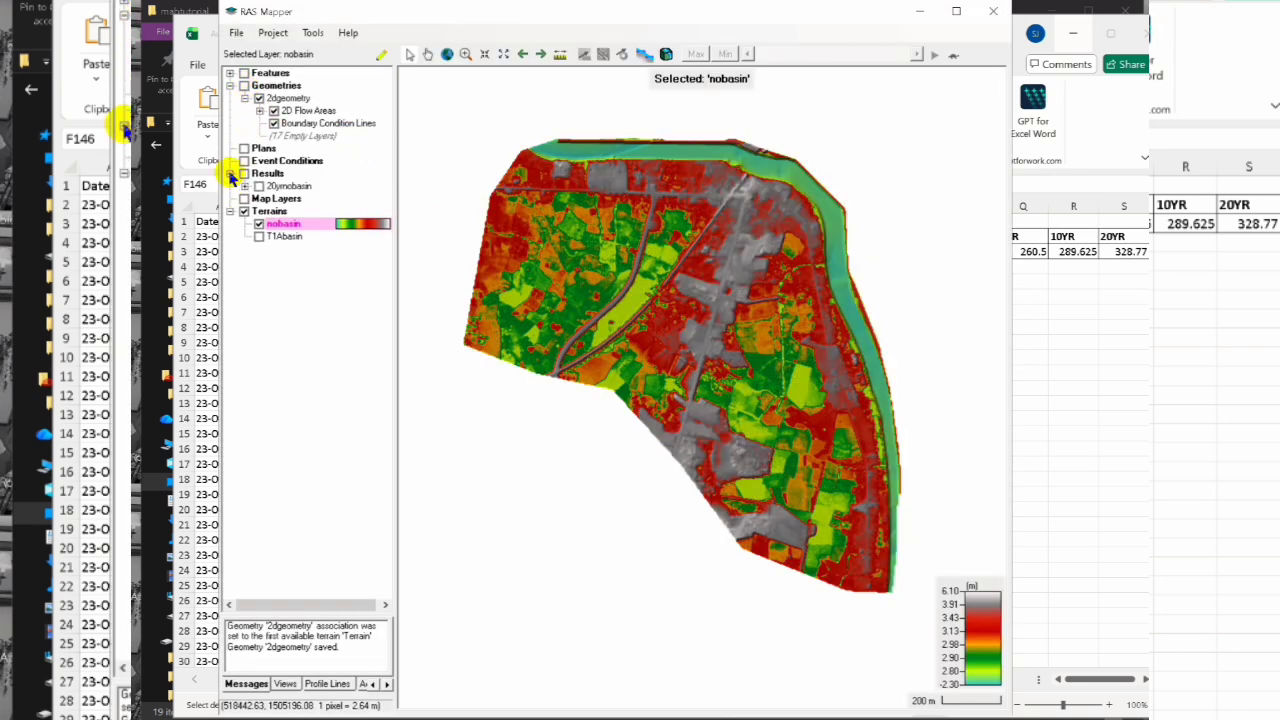
click(244, 174)
click(246, 186)
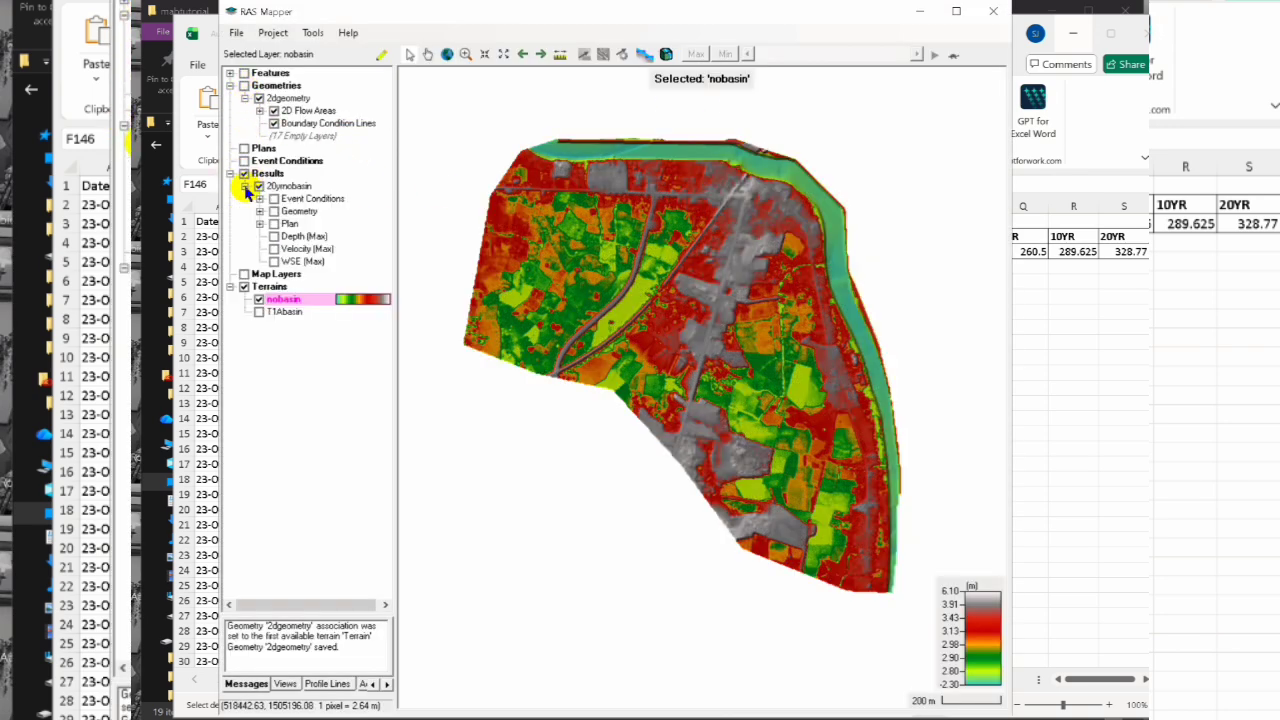
double_click(286, 237)
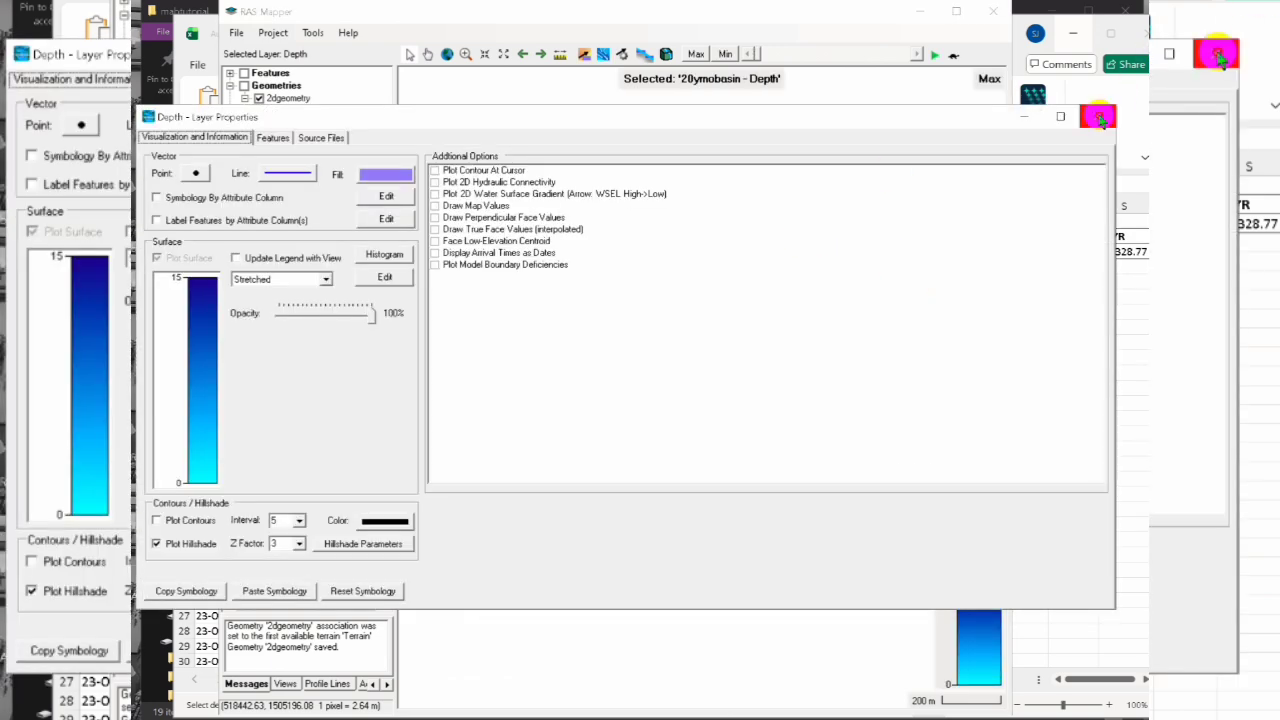
click(1098, 117)
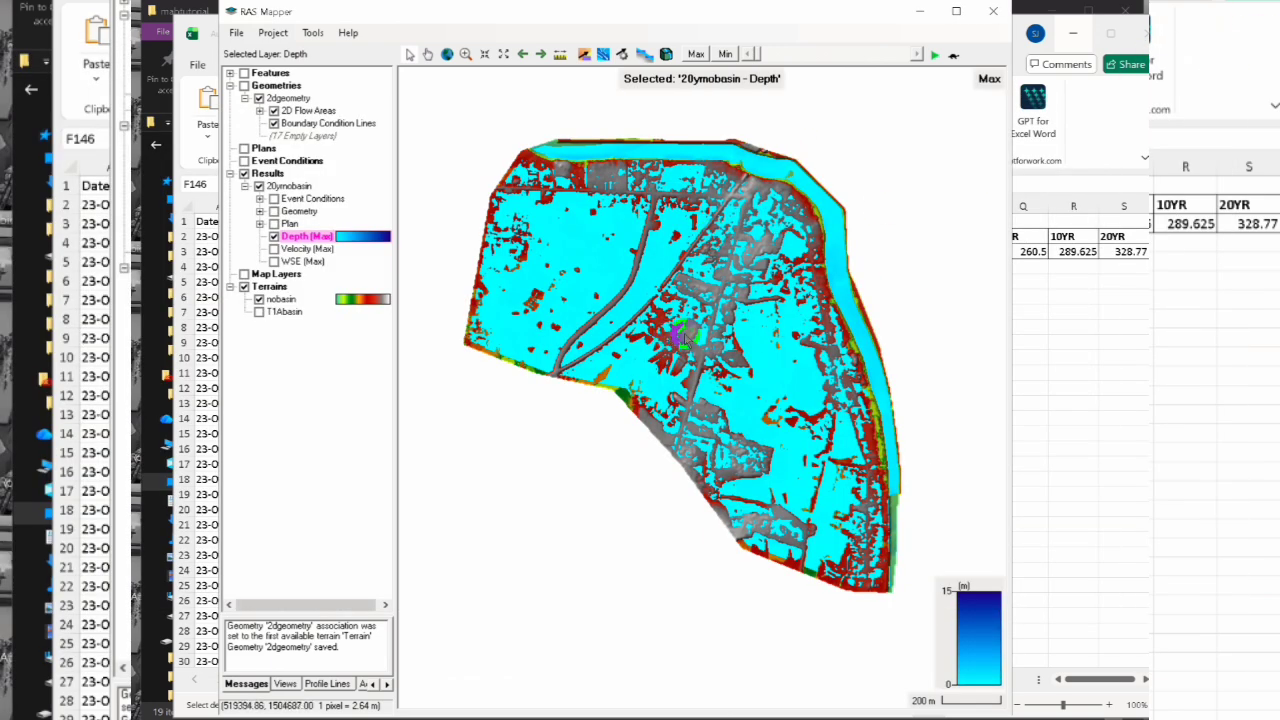
Animate the depth map over time, pause it, and examine the flooding at 24OCT2024 05:40:00
click(934, 55)
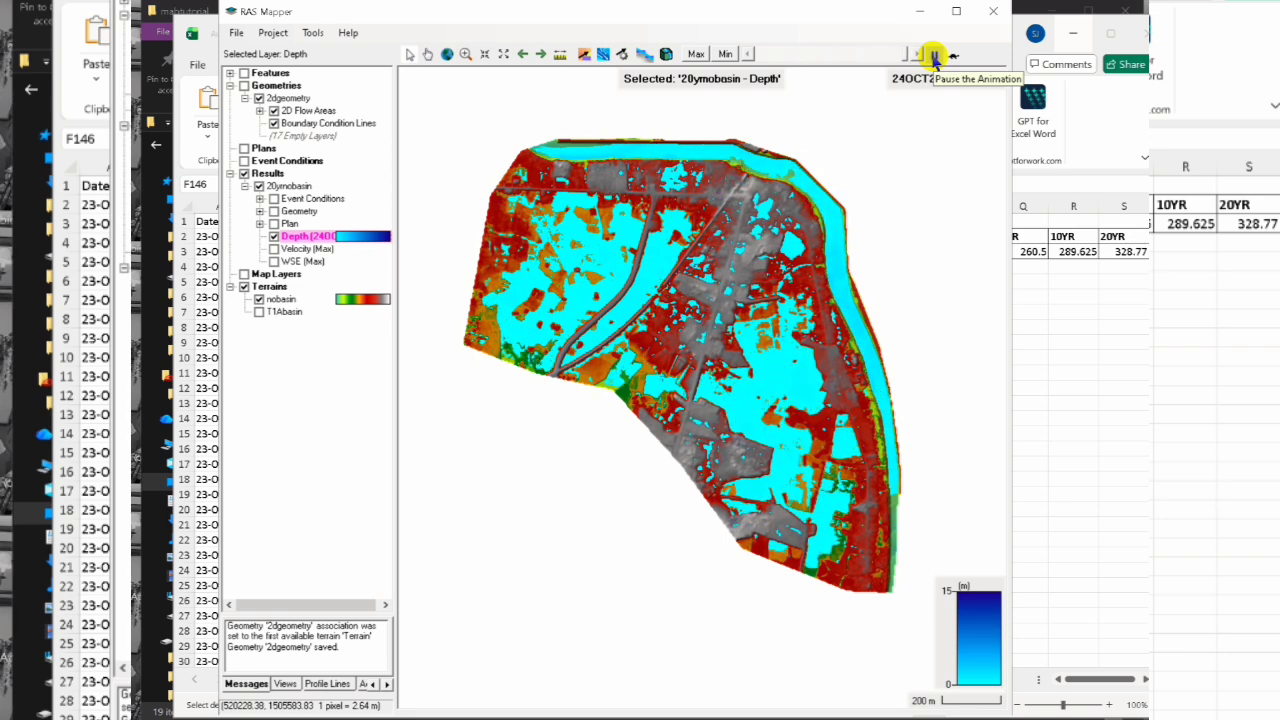
click(934, 56)
drag(917, 54, 830, 62)
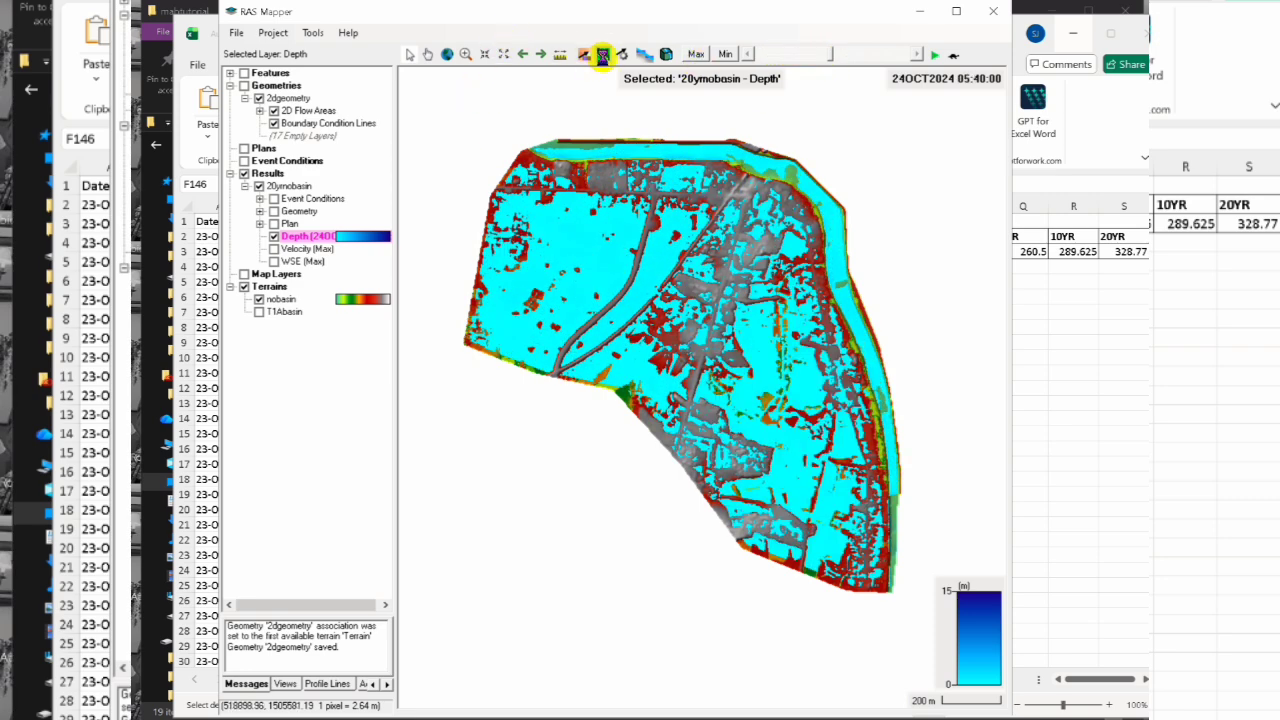
Set the velocity particle tracing to zoom-relative speed, density 14.1 and RGB colour 55, 55, 255, and turn the tracing off
click(620, 55)
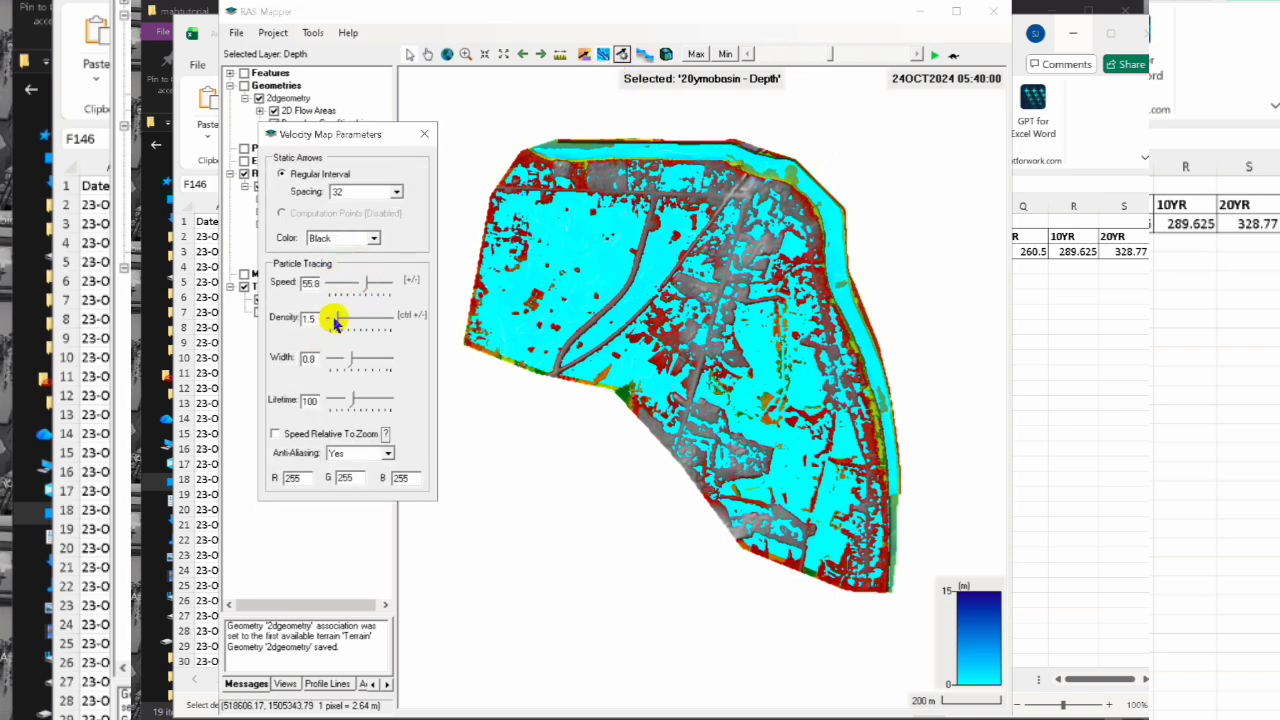
click(340, 434)
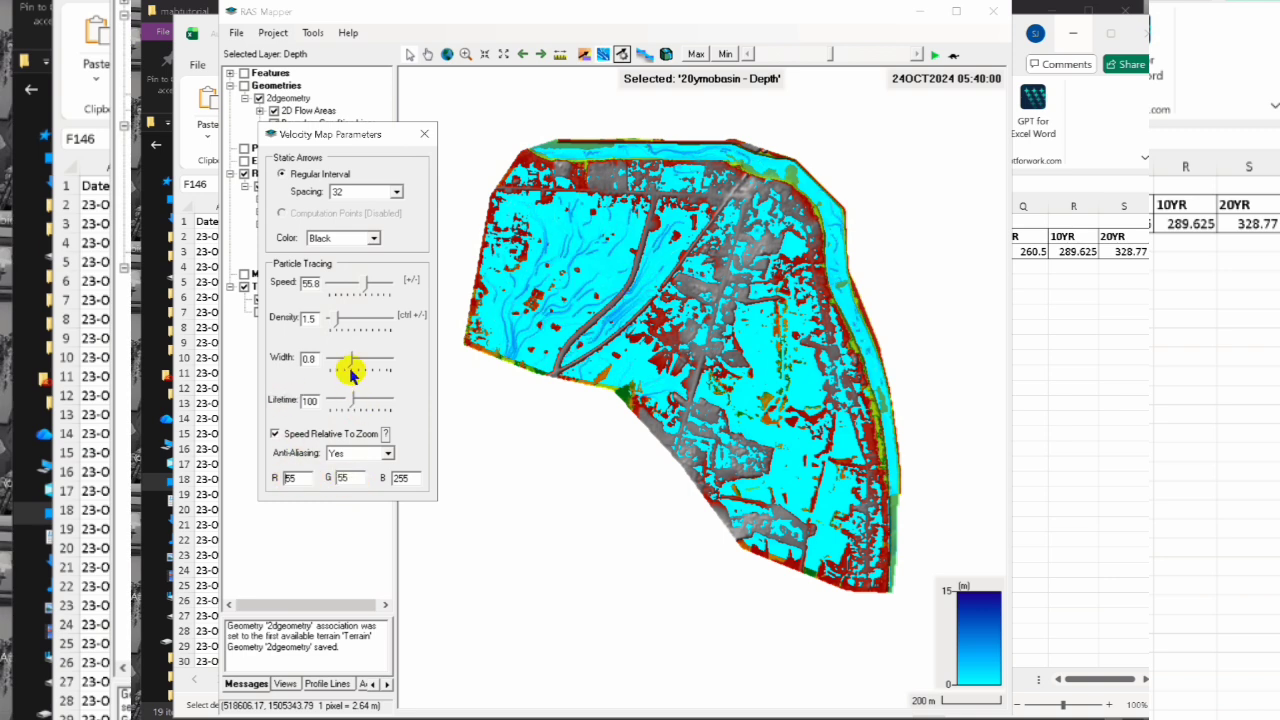
drag(335, 319, 378, 320)
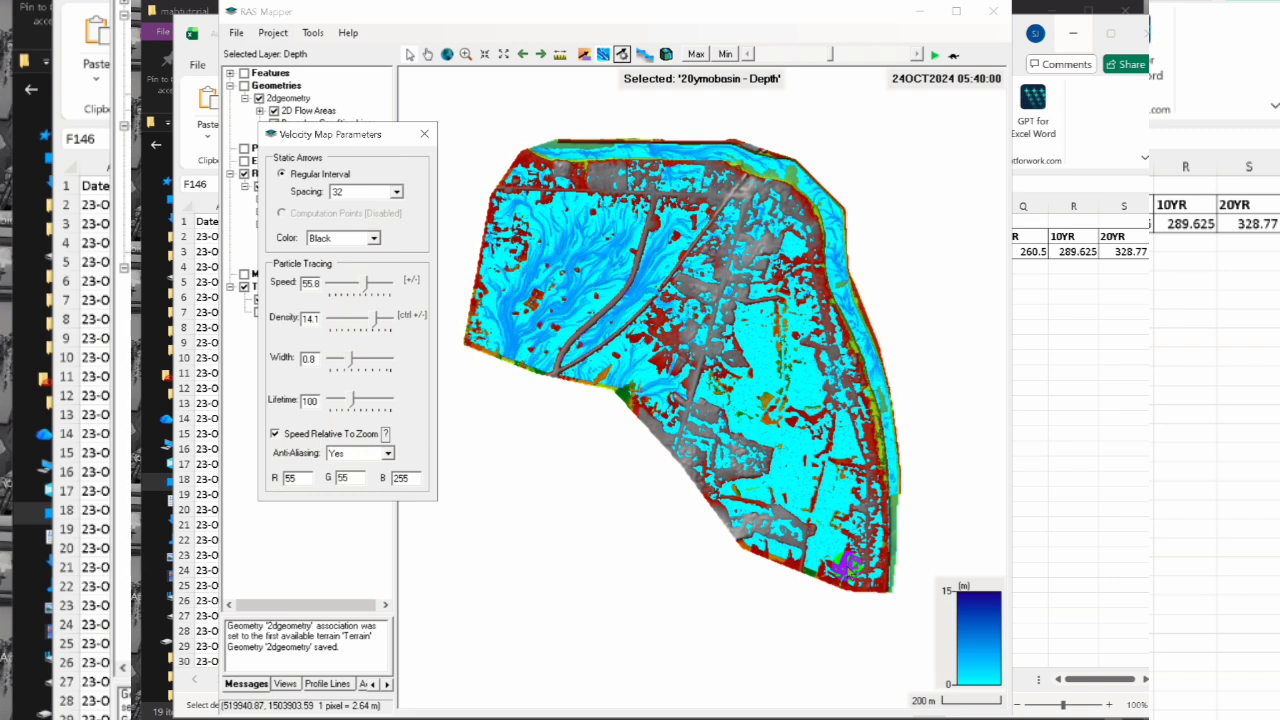
click(424, 133)
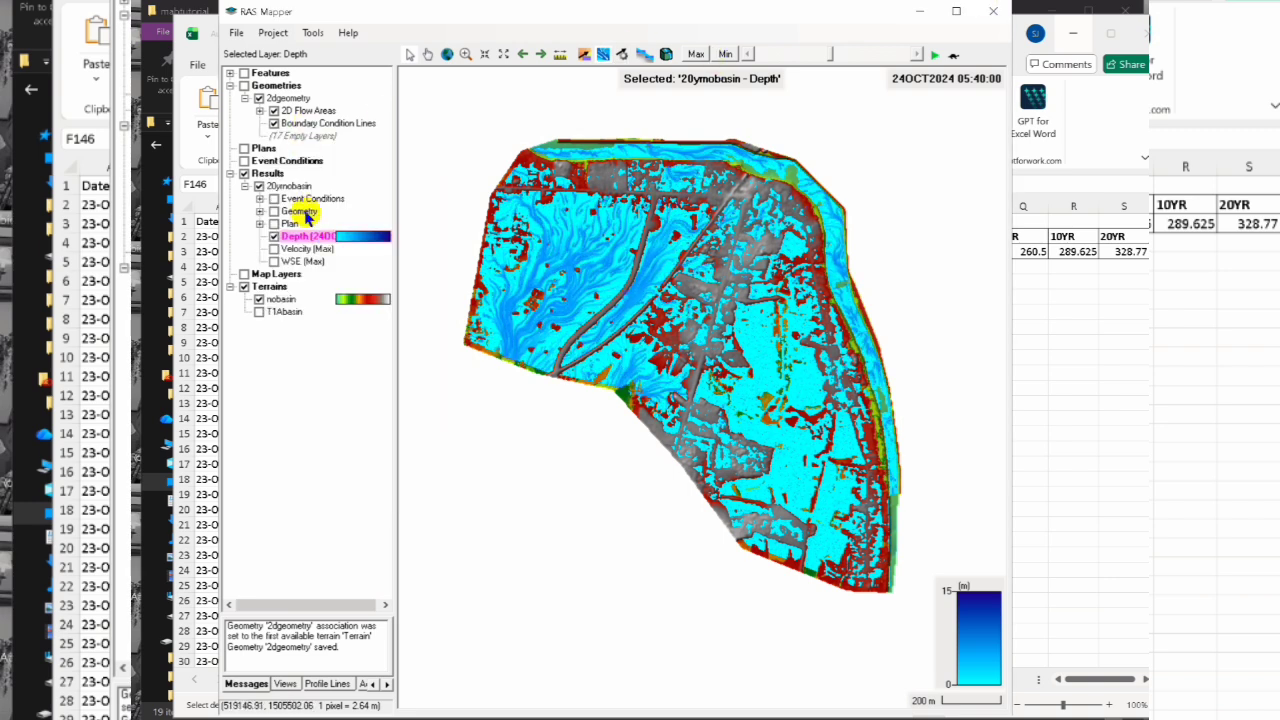
click(604, 56)
click(604, 56)
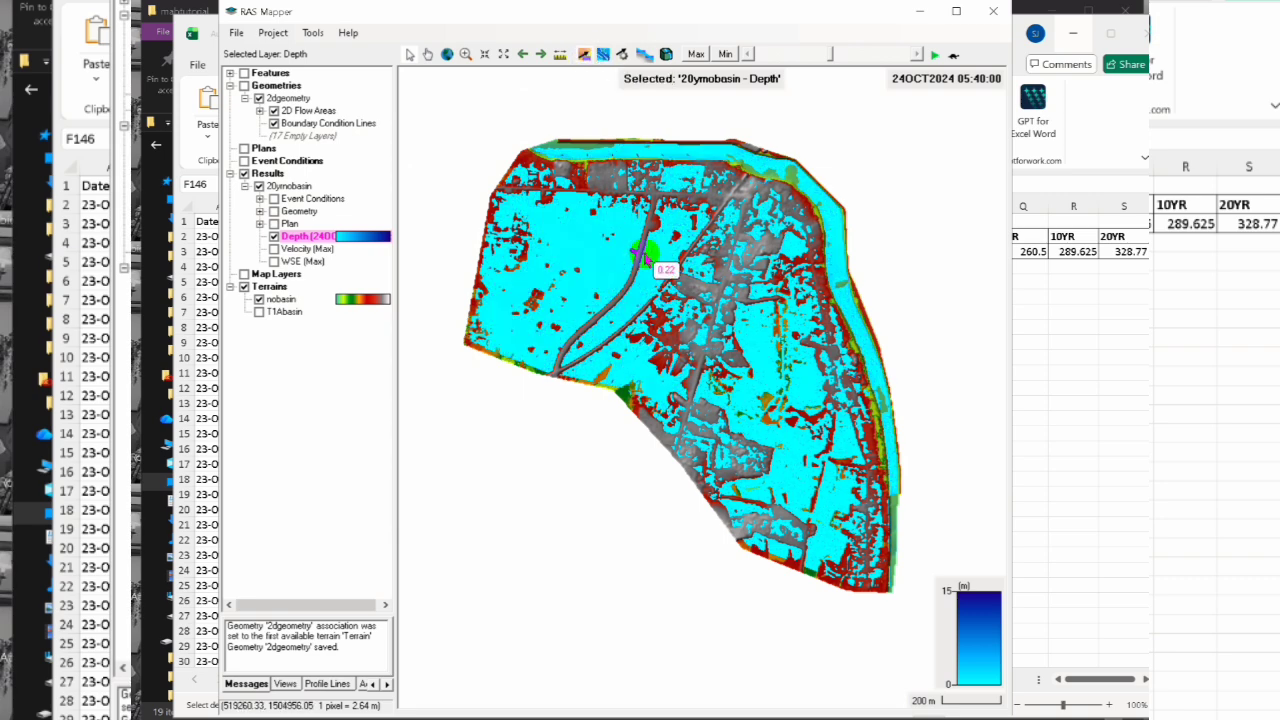
Export the maximum depth layer of the 20yrnobasin results as a raster with a 1 m cell size
click(696, 56)
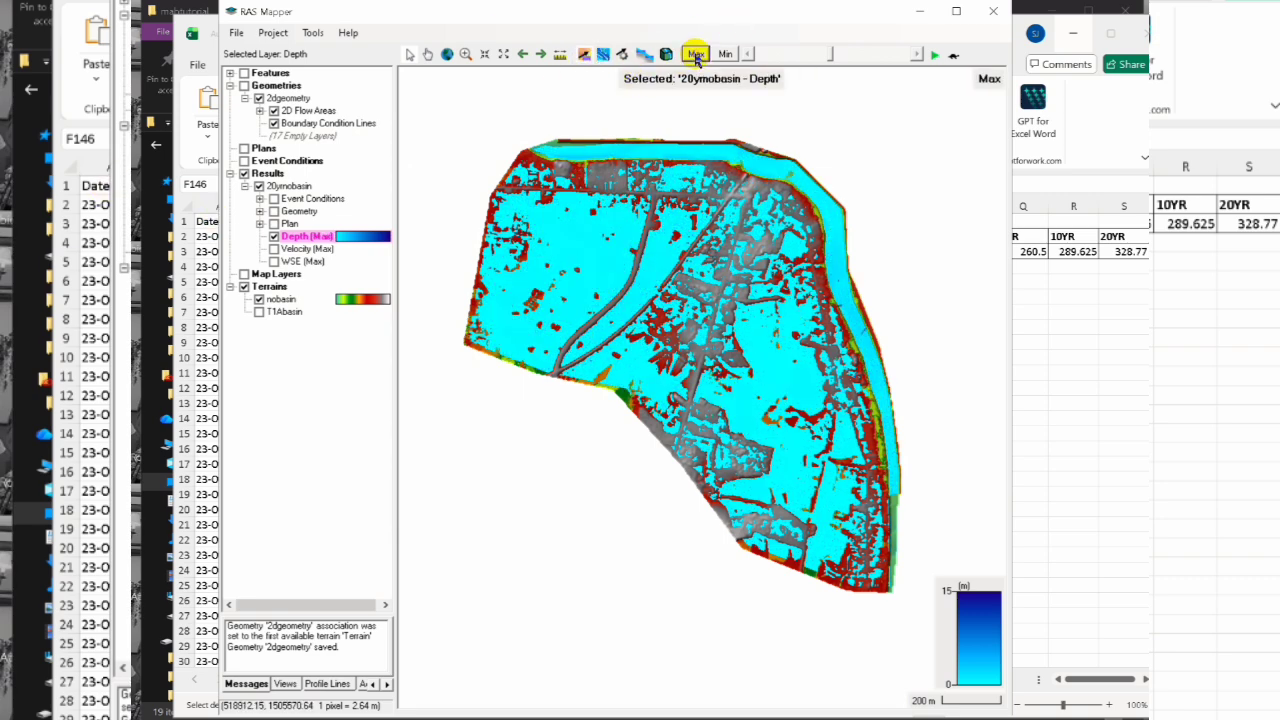
right_click(297, 242)
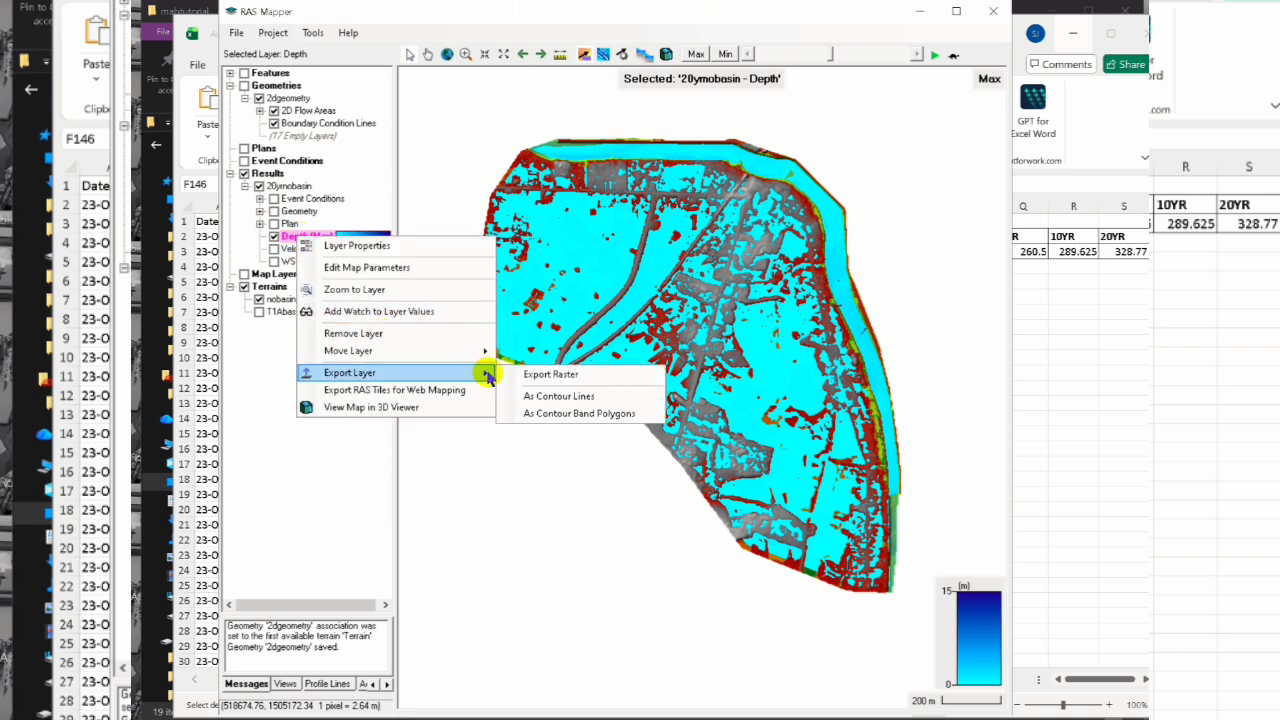
click(522, 373)
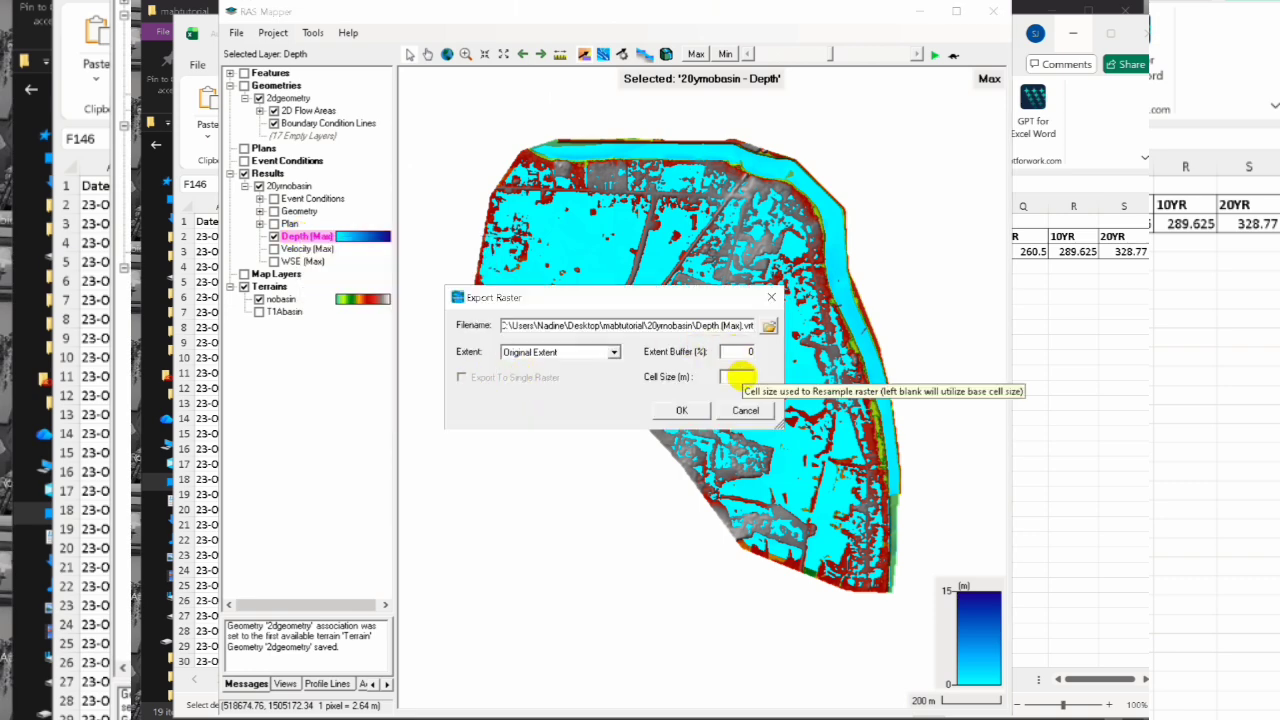
click(740, 377)
text(1)
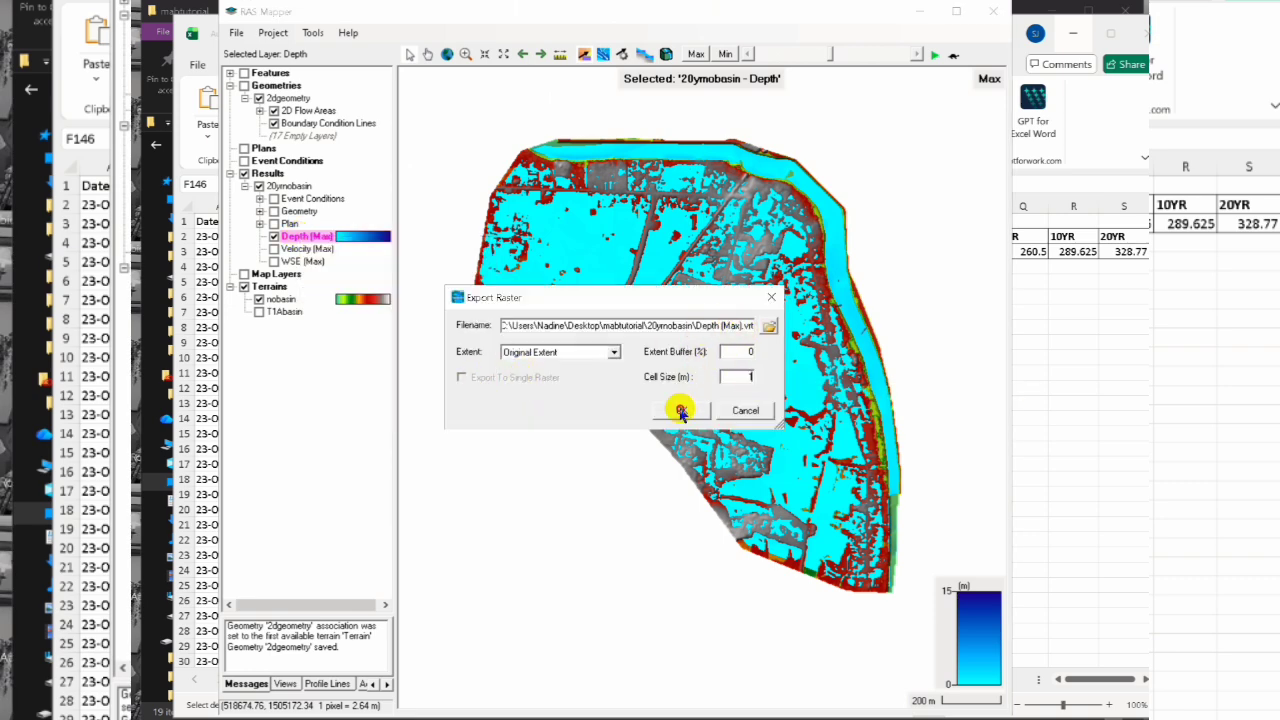
click(680, 410)
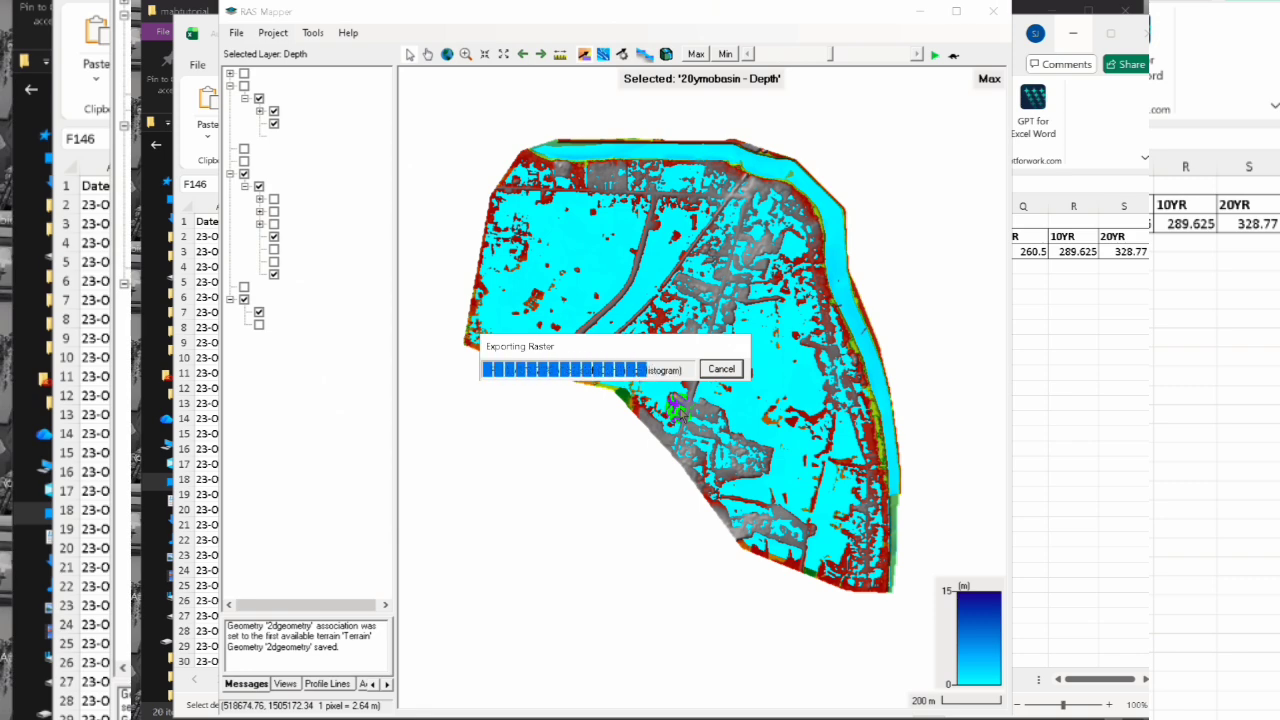
click(866, 424)
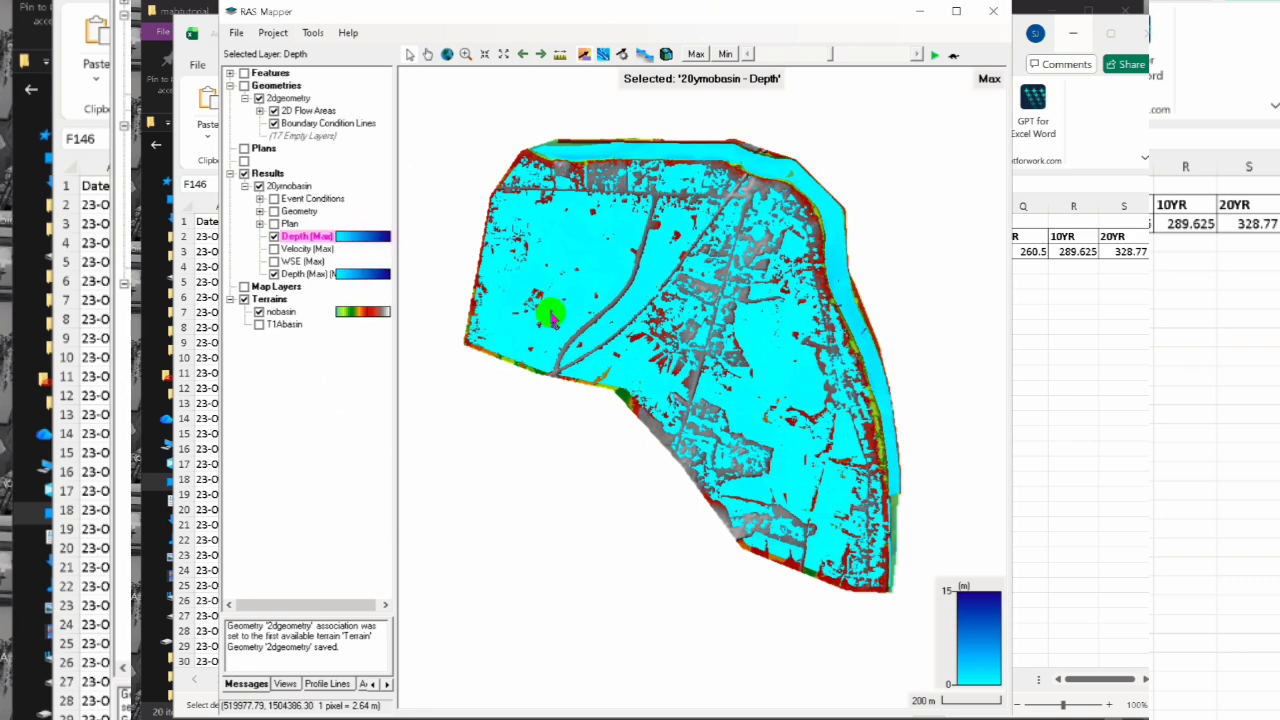
Remove the newly exported depth raster layer from the 20yrnobasin results, keeping the original Depth (Max) layer displayed
click(294, 275)
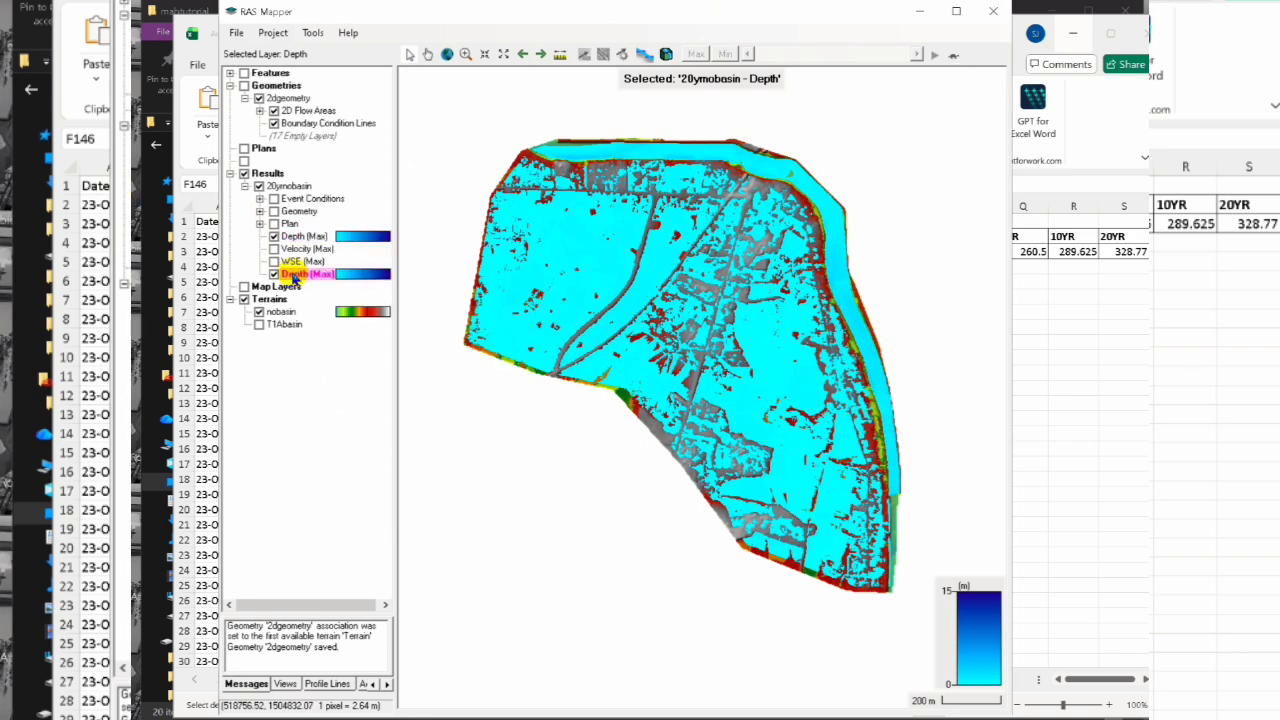
right_click(294, 276)
click(312, 384)
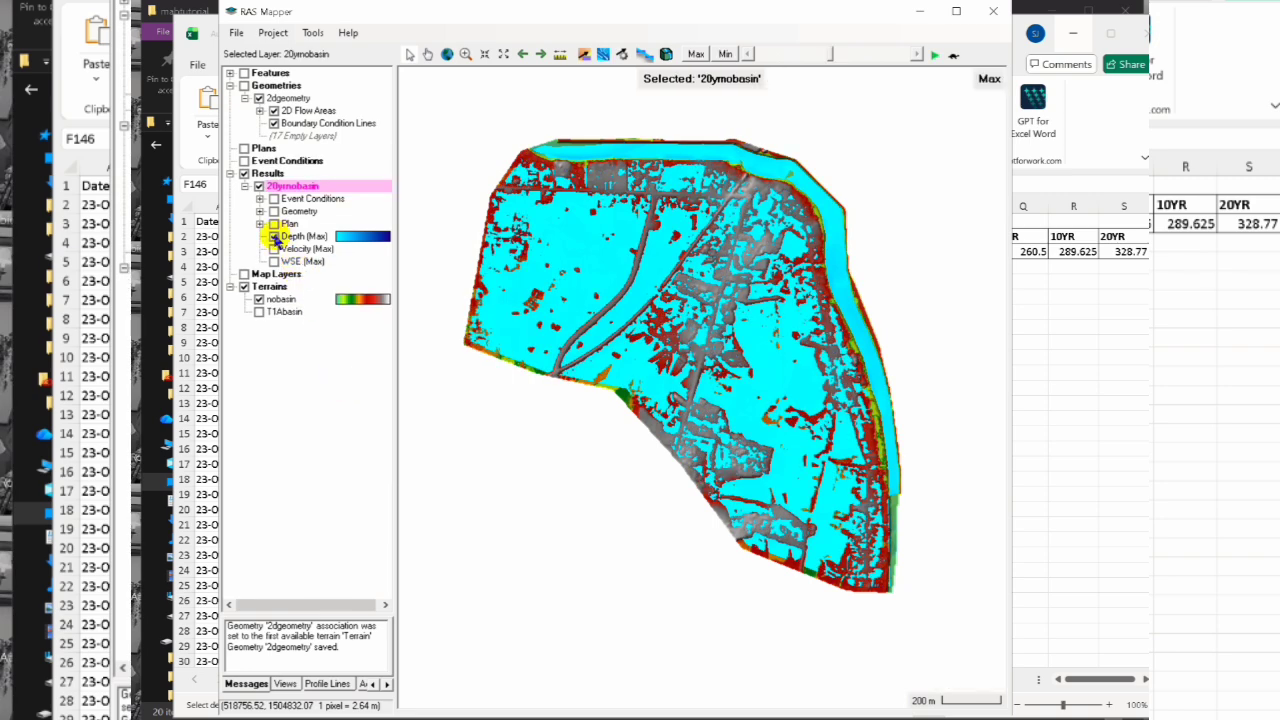
click(274, 236)
click(274, 236)
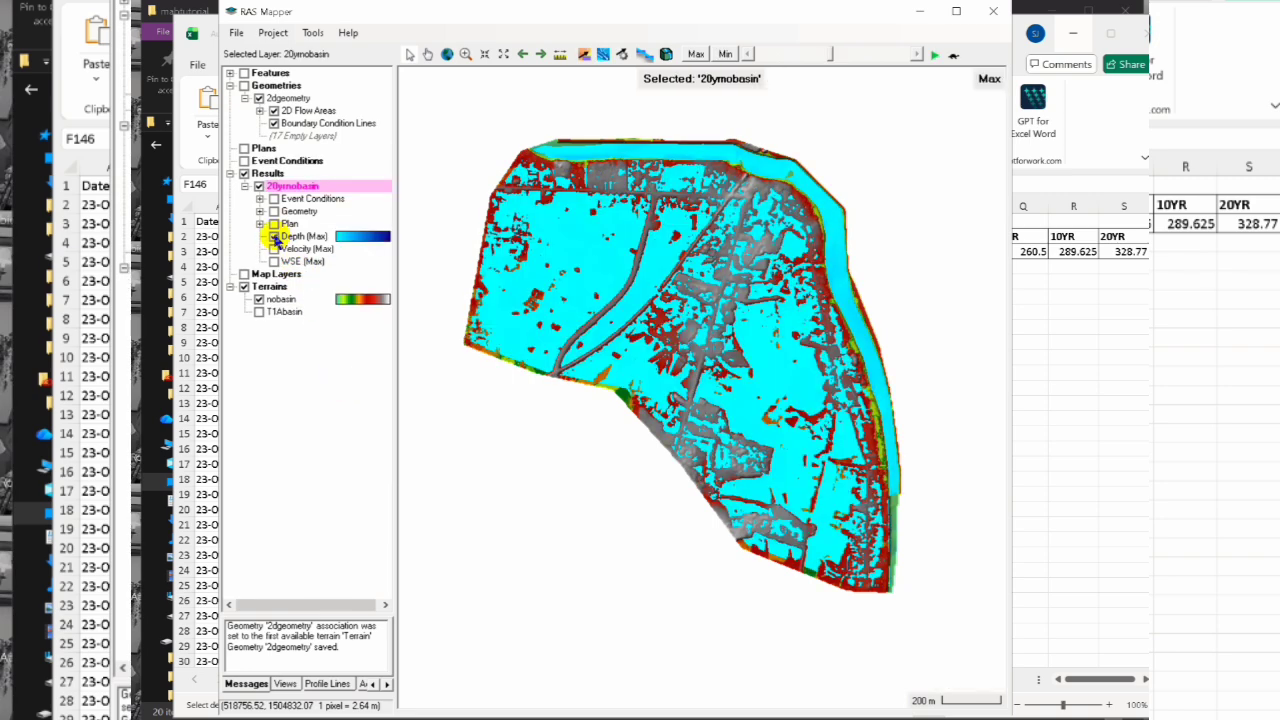
Associate the 2dgeometry geometry with the T1Abasin terrain in the terrain associations, and close RAS Mapper
click(268, 286)
right_click(266, 287)
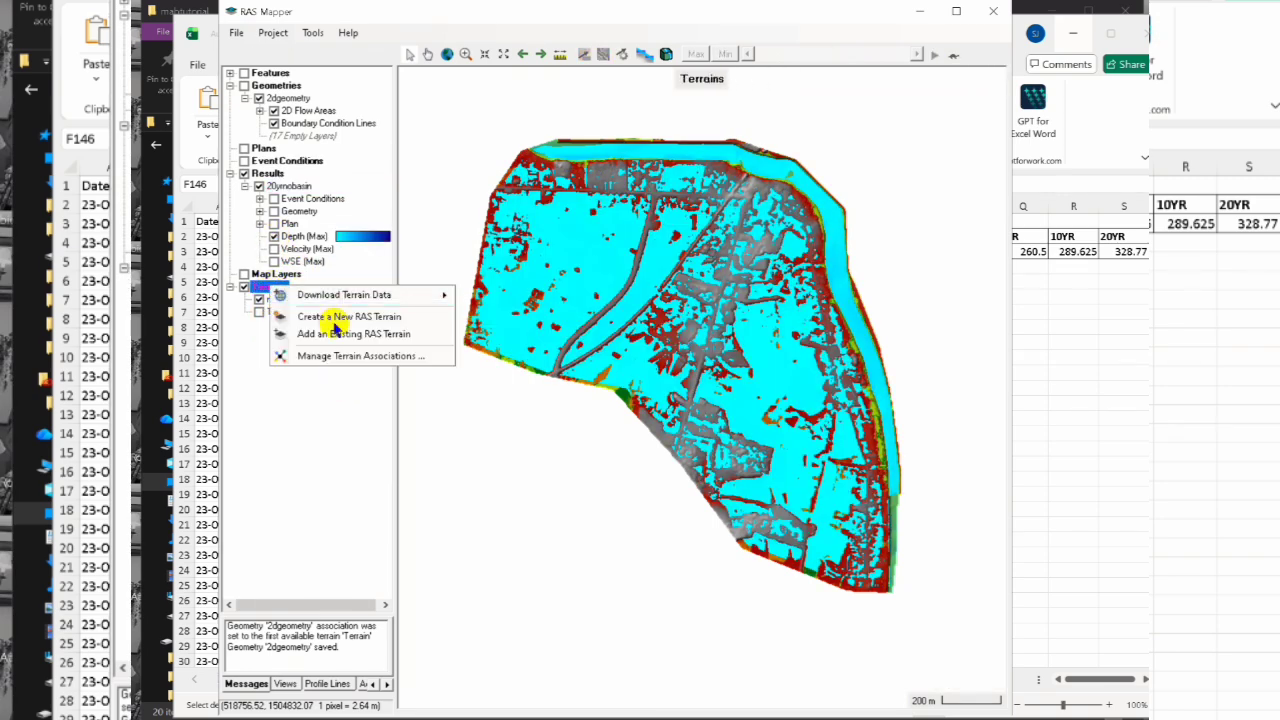
click(331, 356)
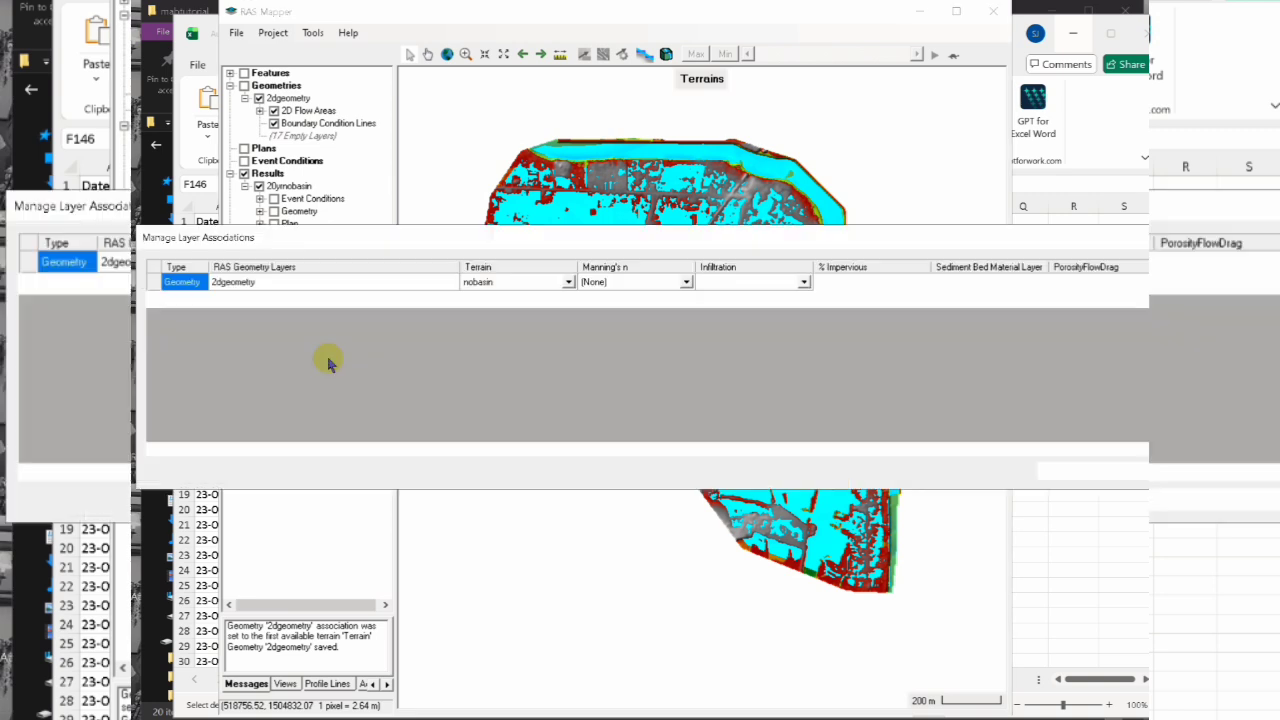
click(571, 283)
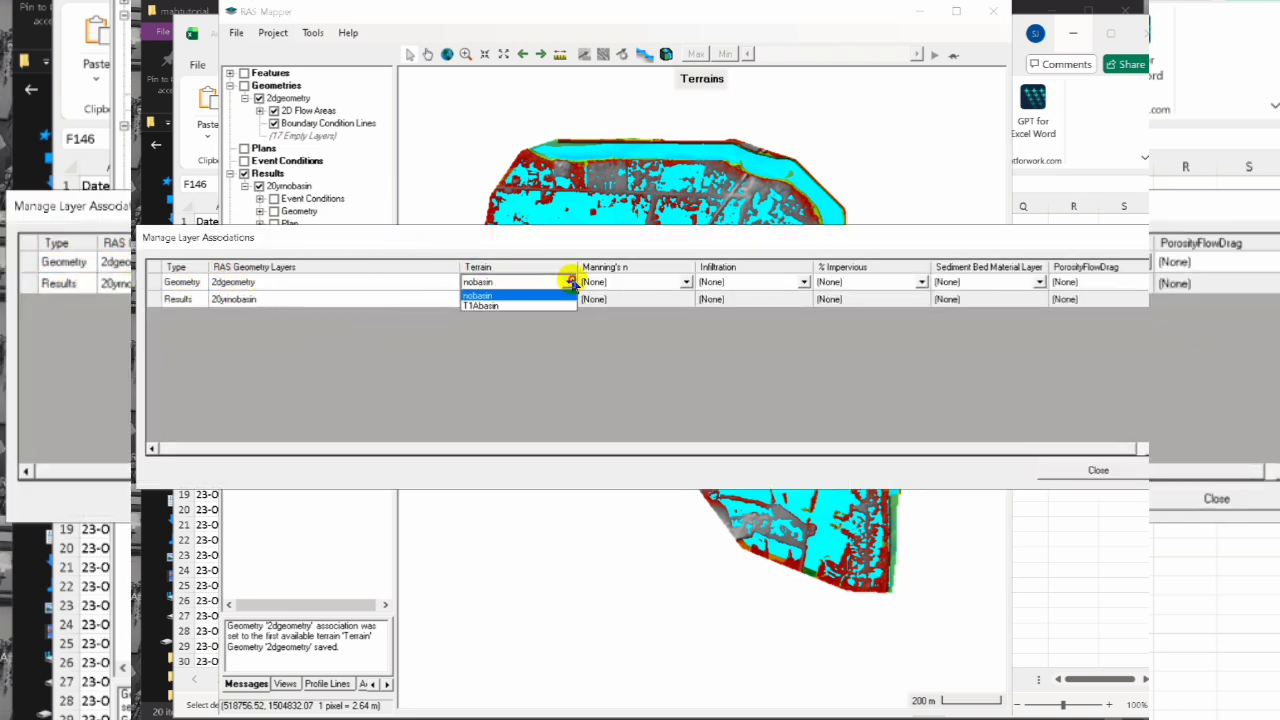
click(484, 305)
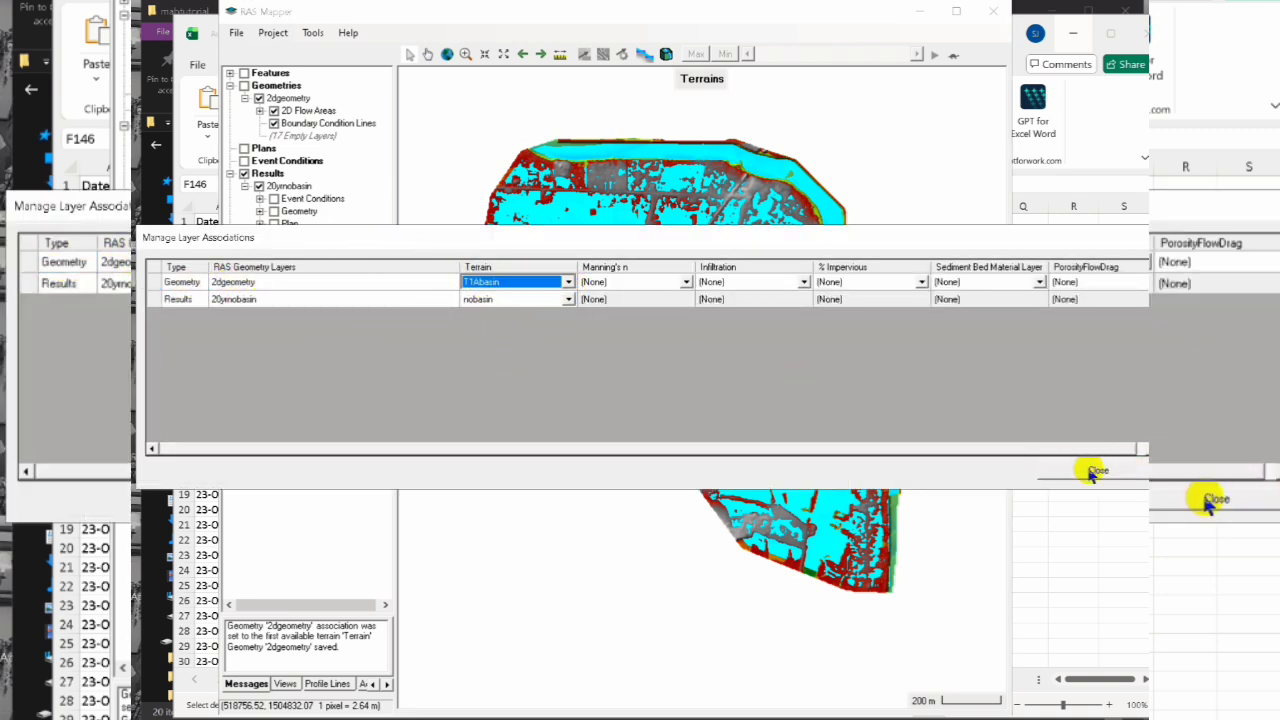
click(1092, 472)
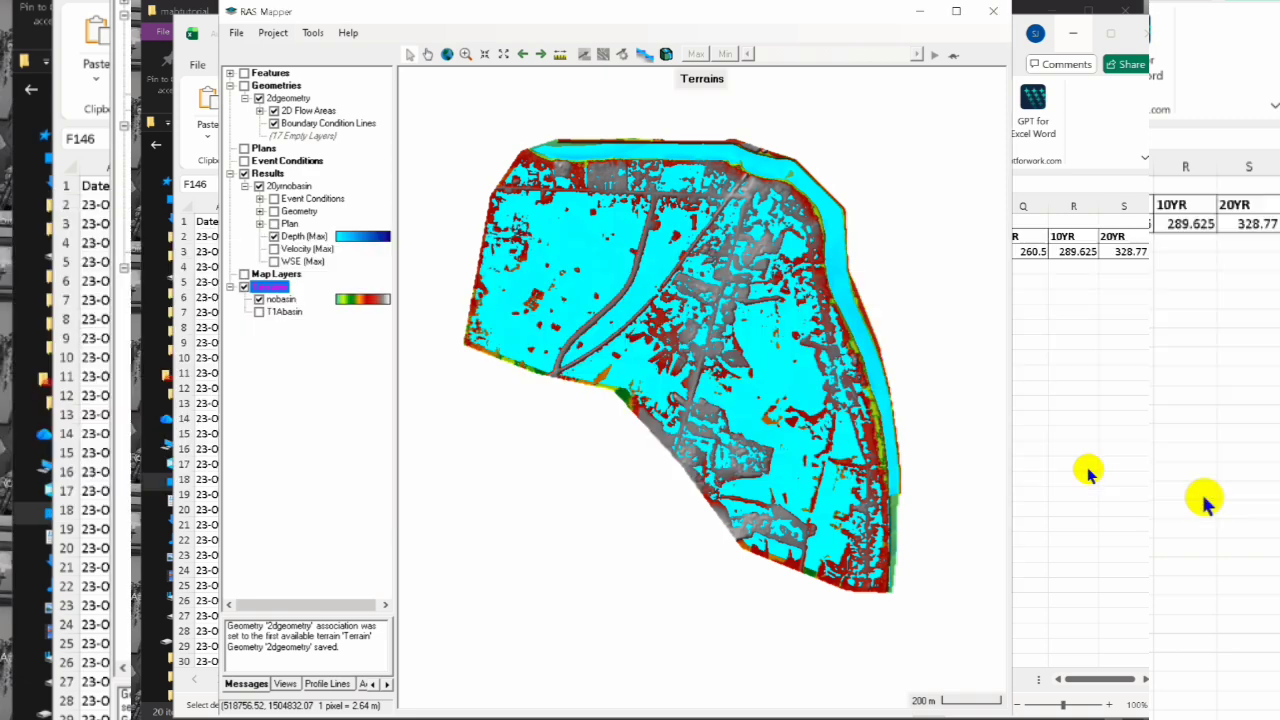
click(990, 15)
Save a copy of the nobasin20yr unsteady flow data titled T1B20yr in the mabtutorial folder, and close the data editor
click(371, 112)
click(385, 192)
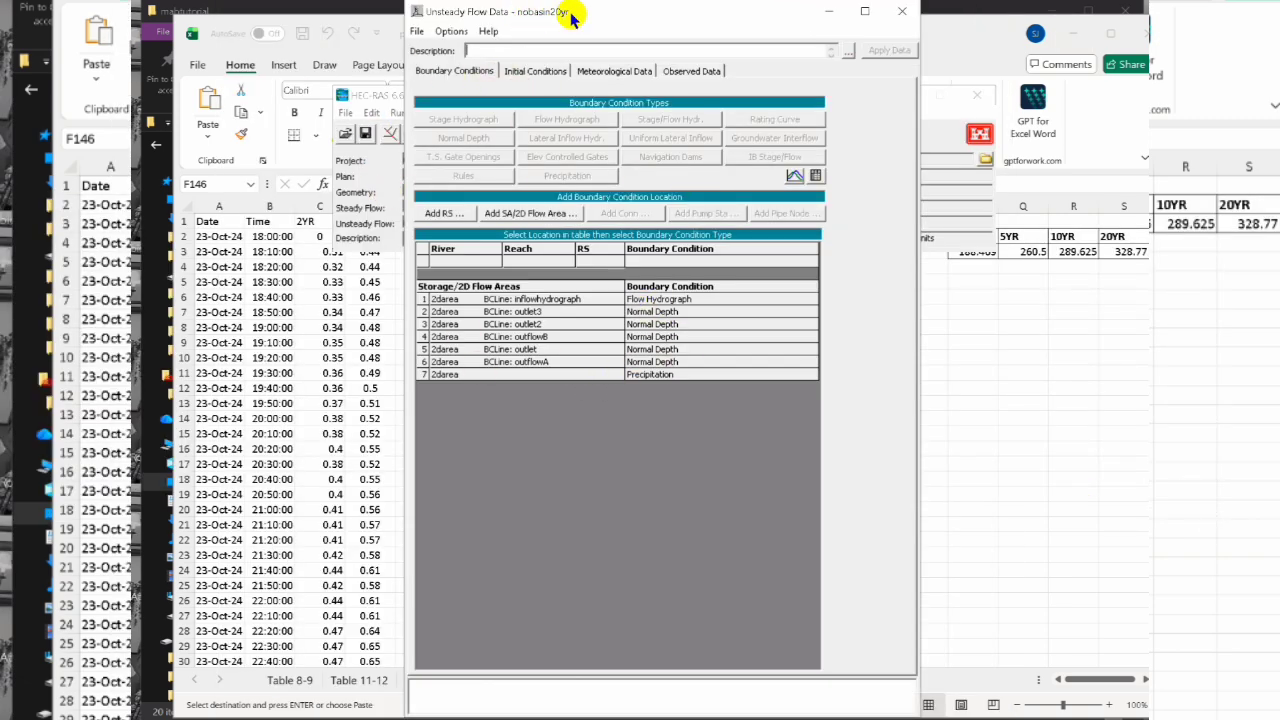
click(416, 31)
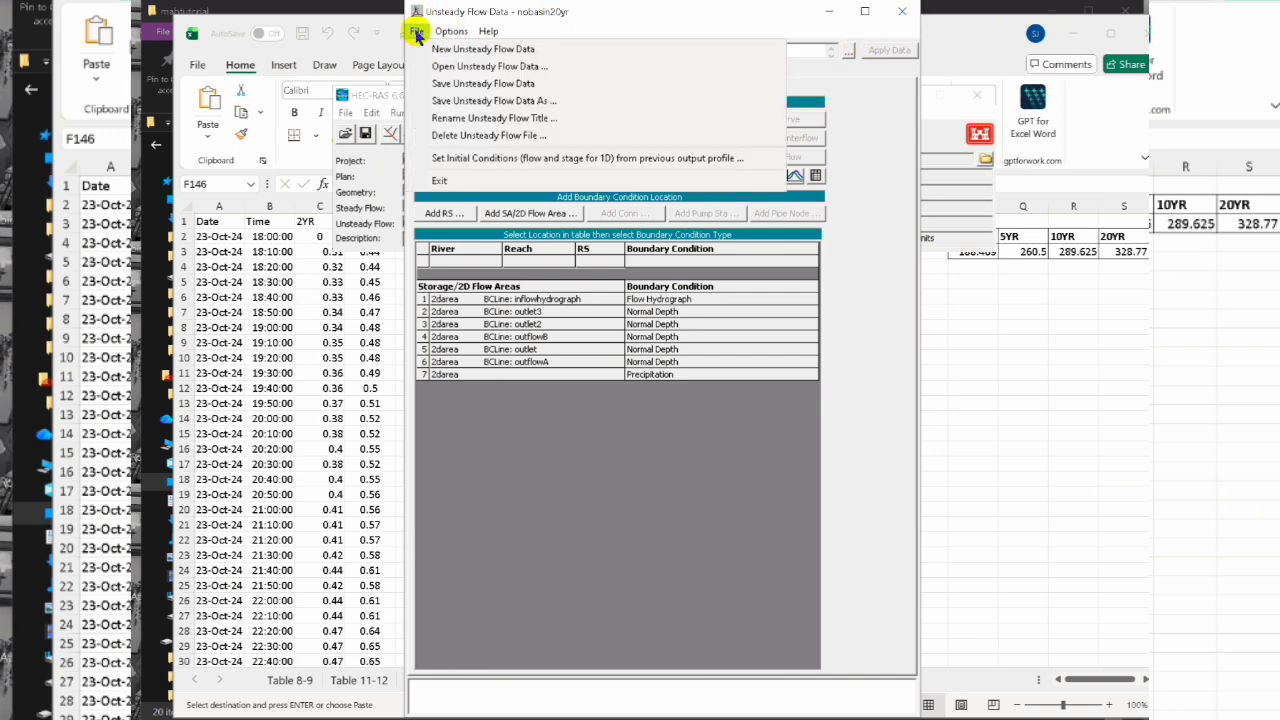
click(430, 101)
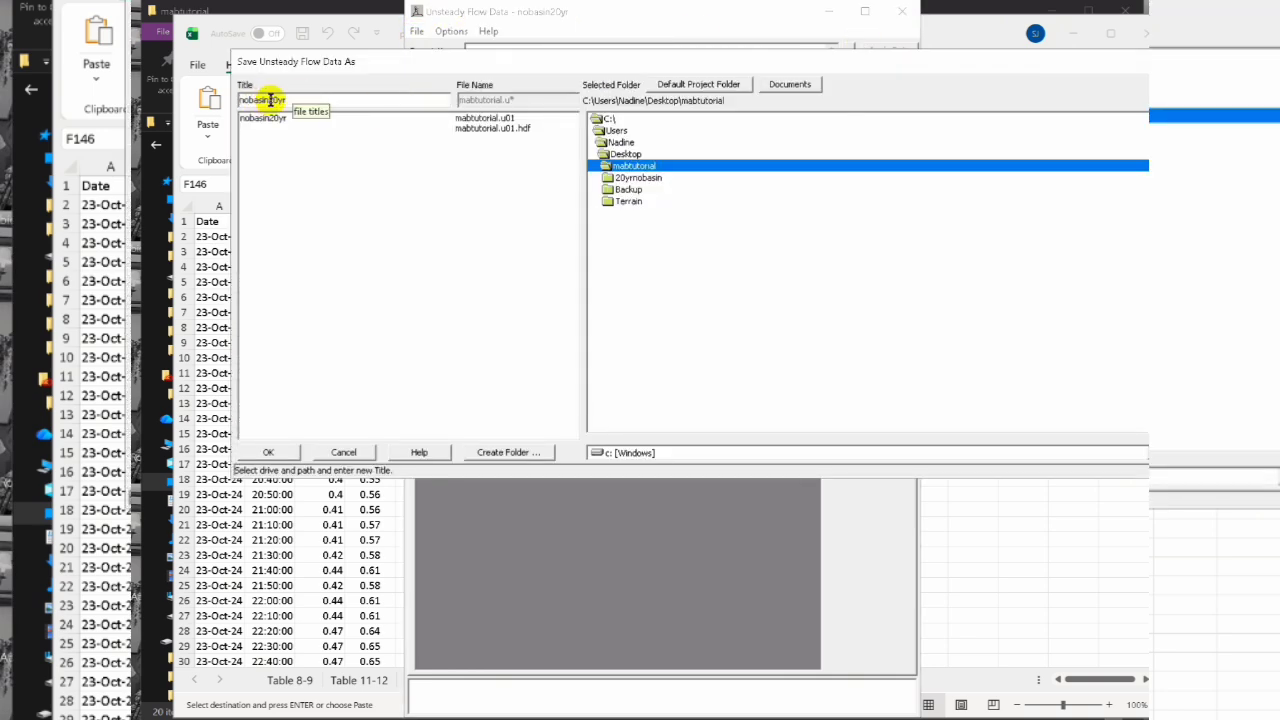
drag(270, 99, 237, 94)
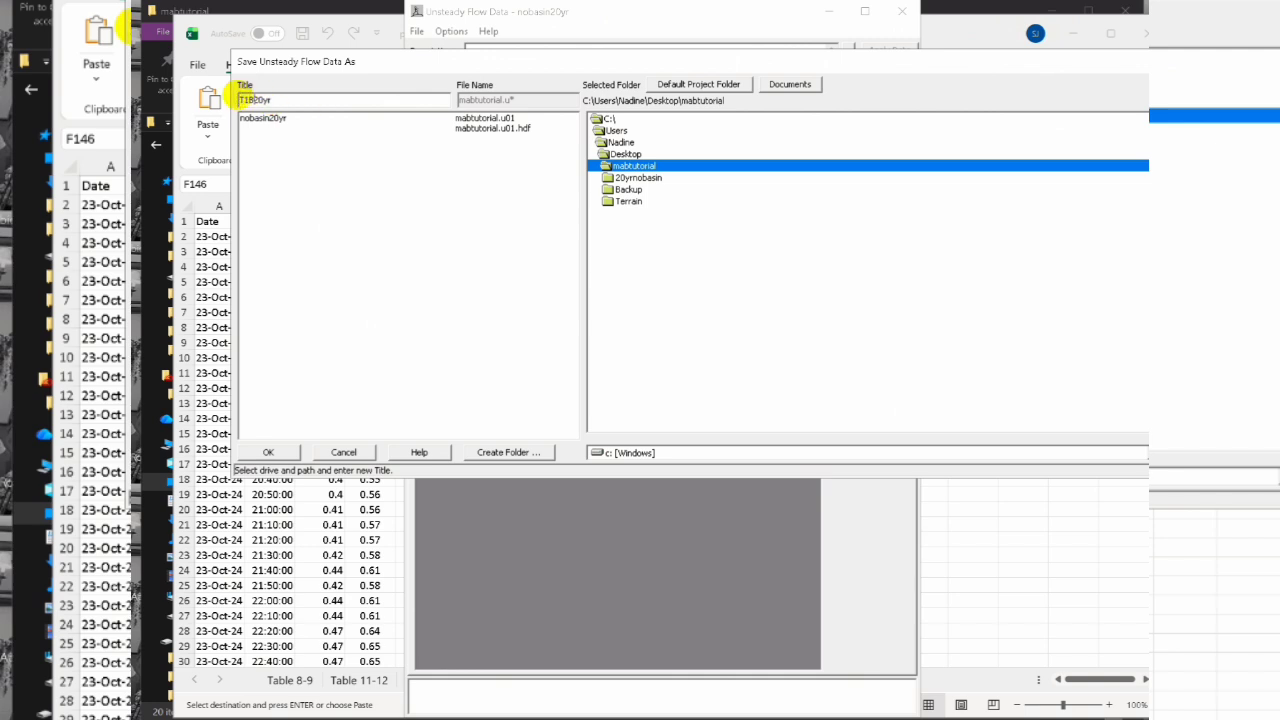
click(276, 450)
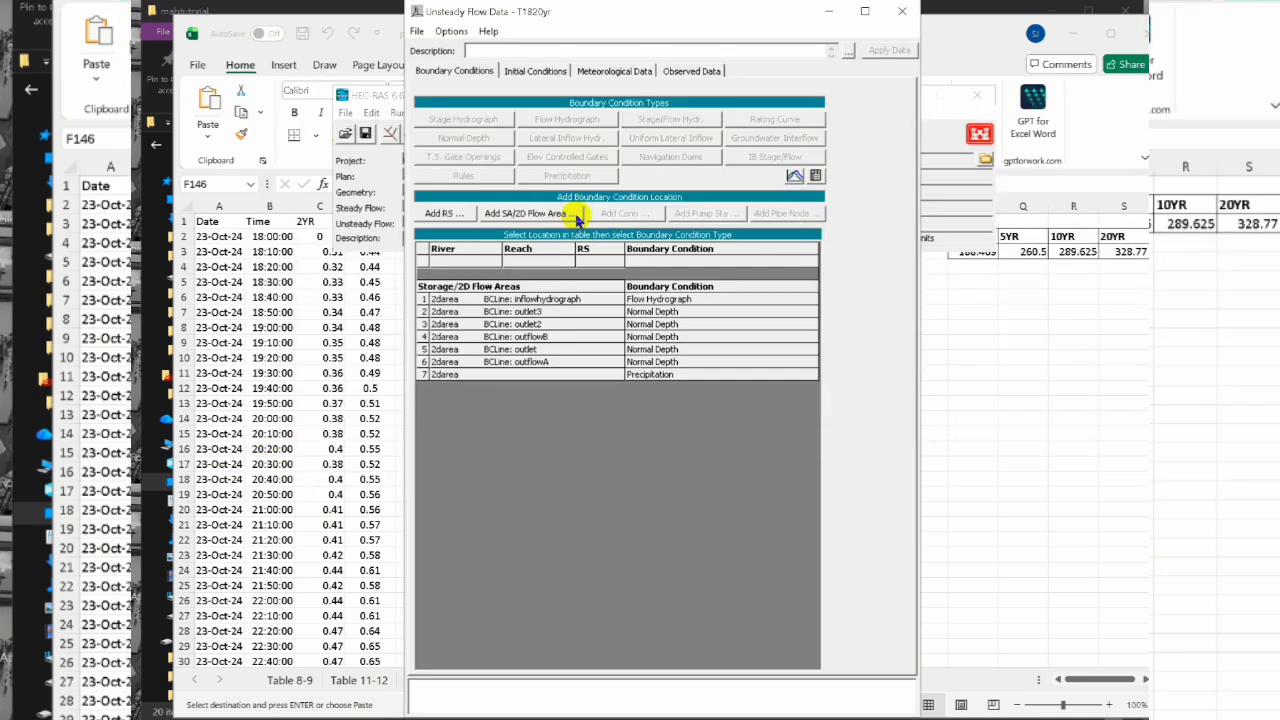
click(902, 11)
Save the unsteady flow plan as a new plan titled 20yrT1B with the short identifier 20yrT1B
click(398, 114)
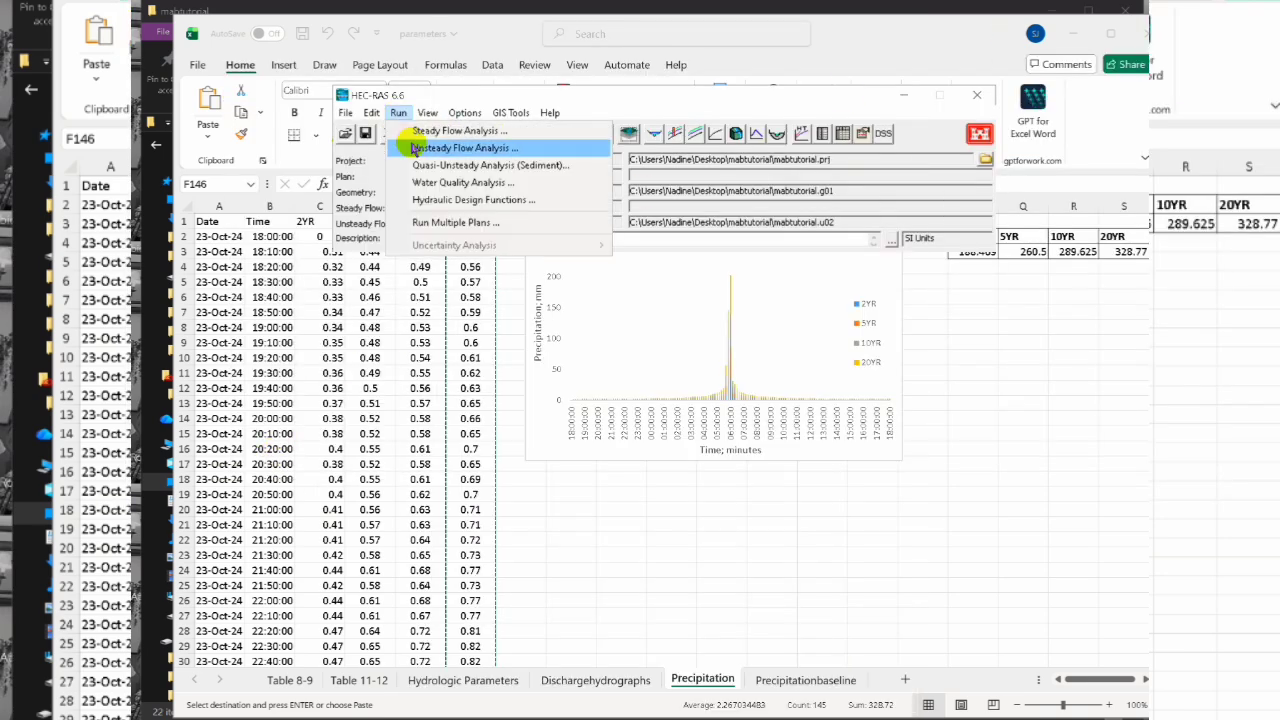
click(413, 148)
click(531, 92)
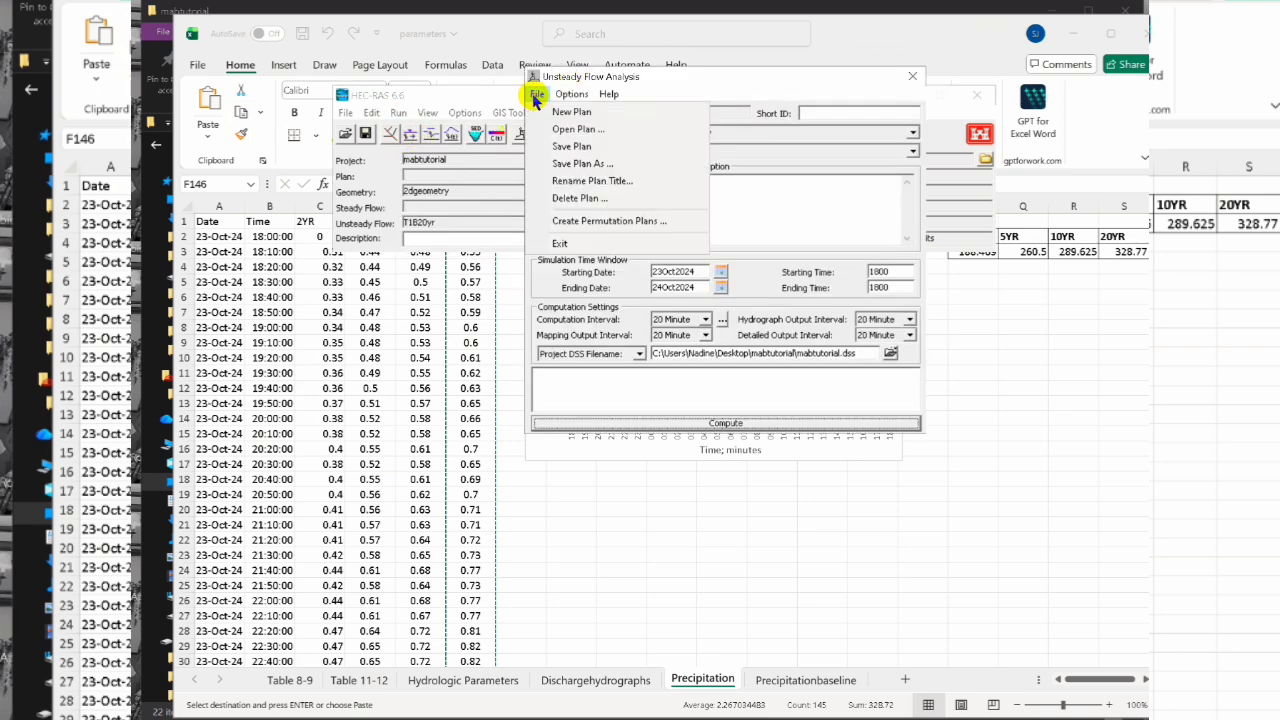
click(556, 160)
click(258, 118)
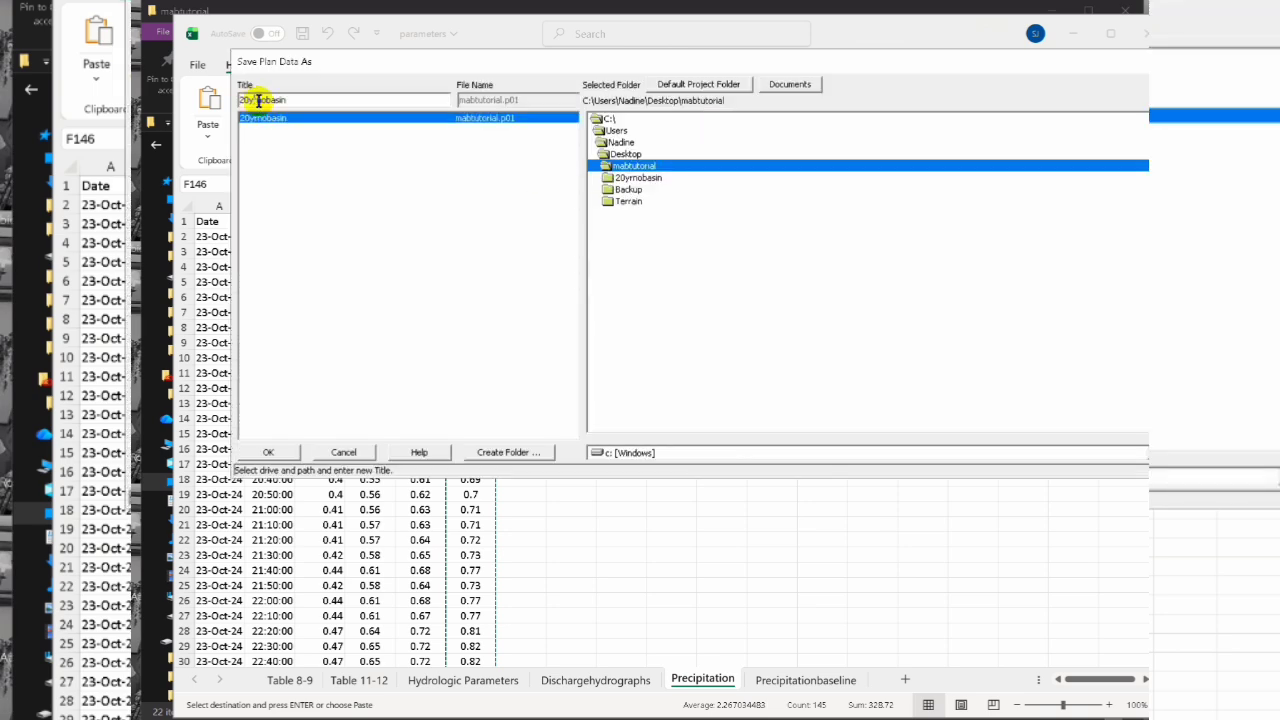
drag(289, 99, 267, 96)
key(BackSpace)
key(BackSpace)
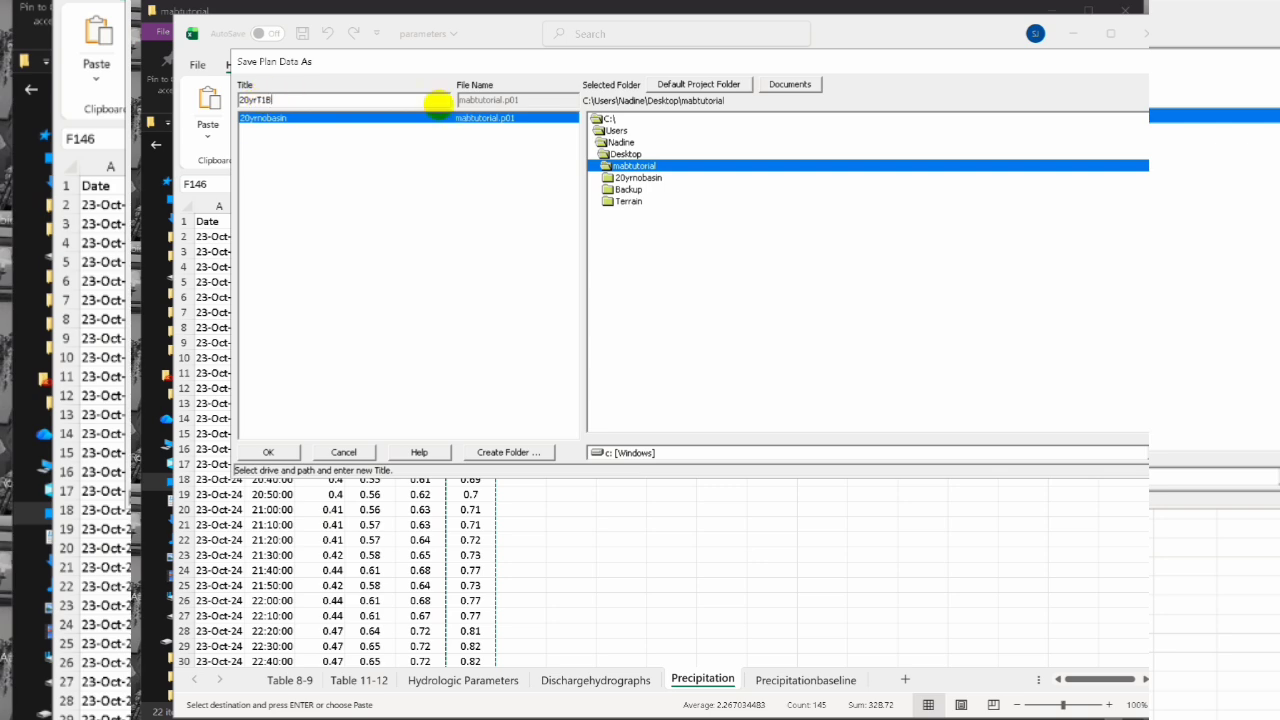
click(268, 452)
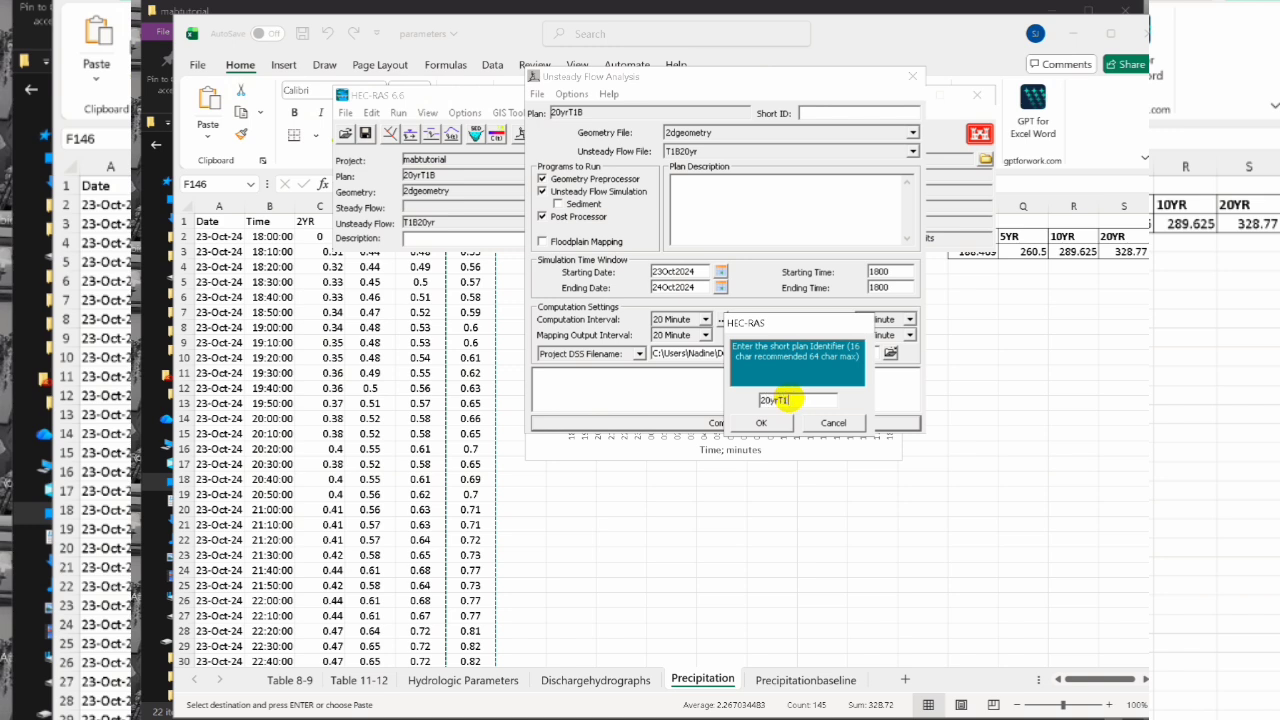
click(761, 422)
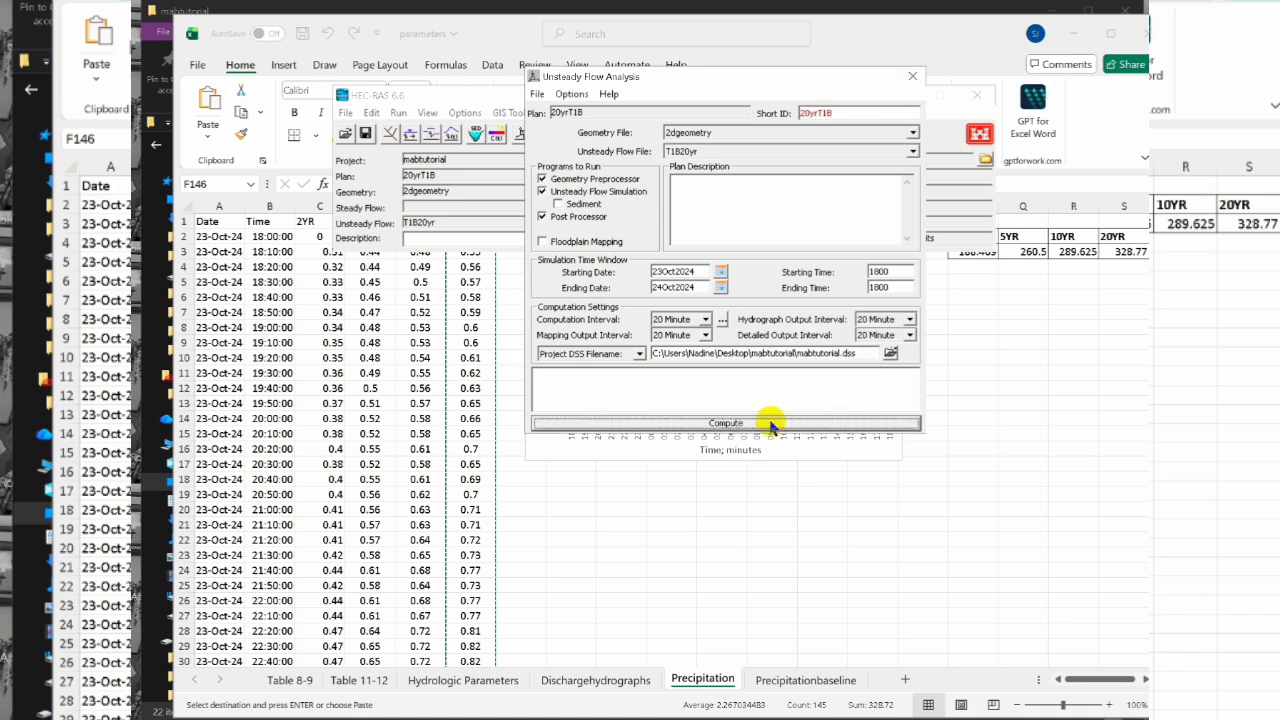
Compute the unsteady flow simulation for the 20yrT1B plan, and close the computation and analysis windows when it finishes
click(705, 422)
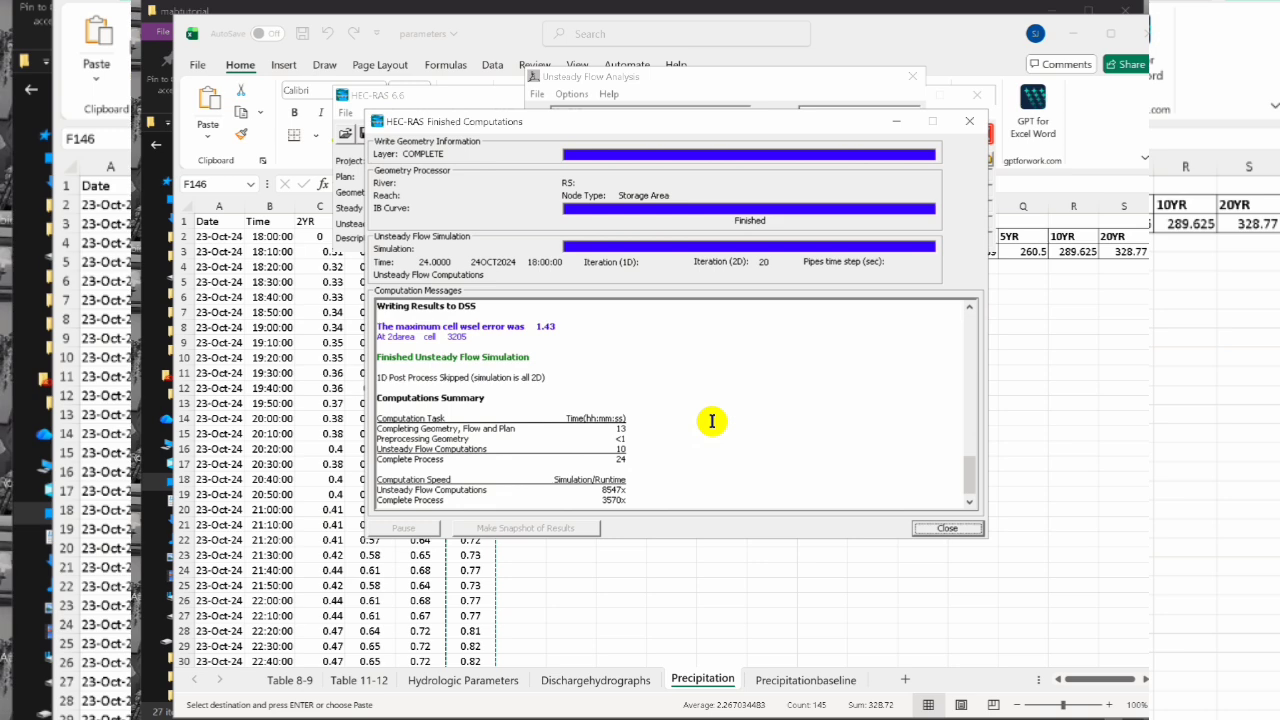
click(938, 528)
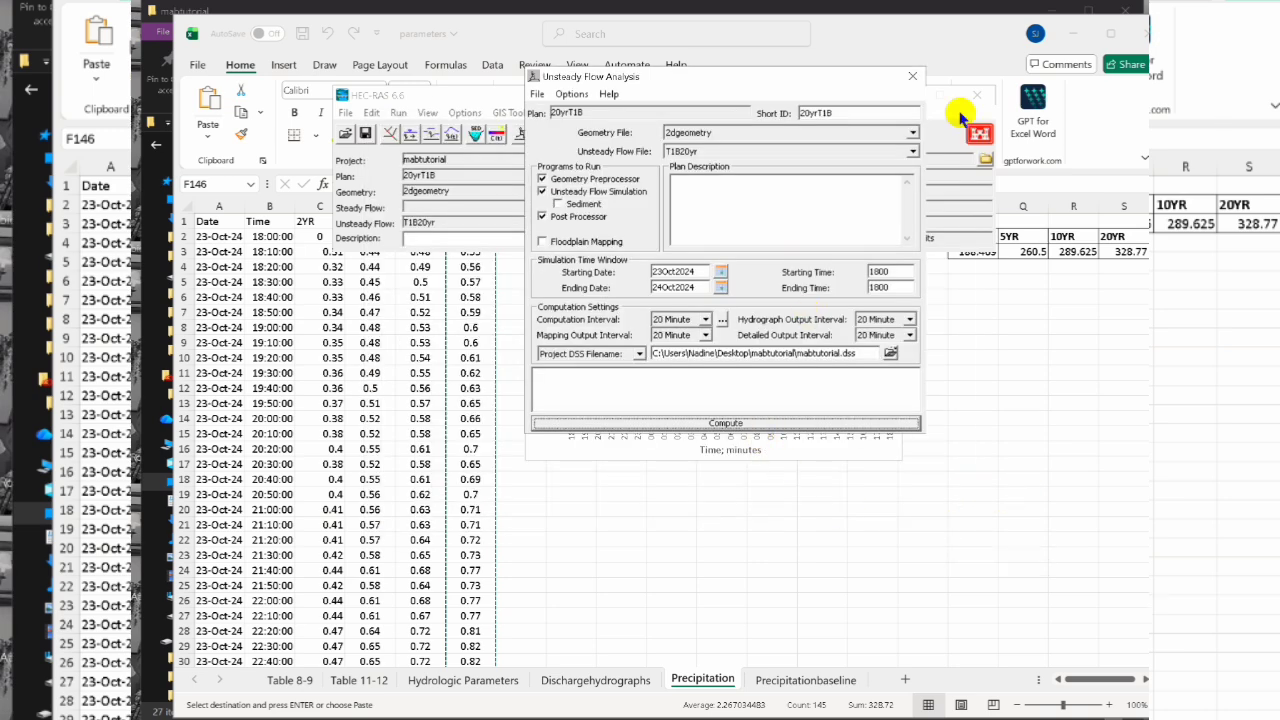
click(912, 77)
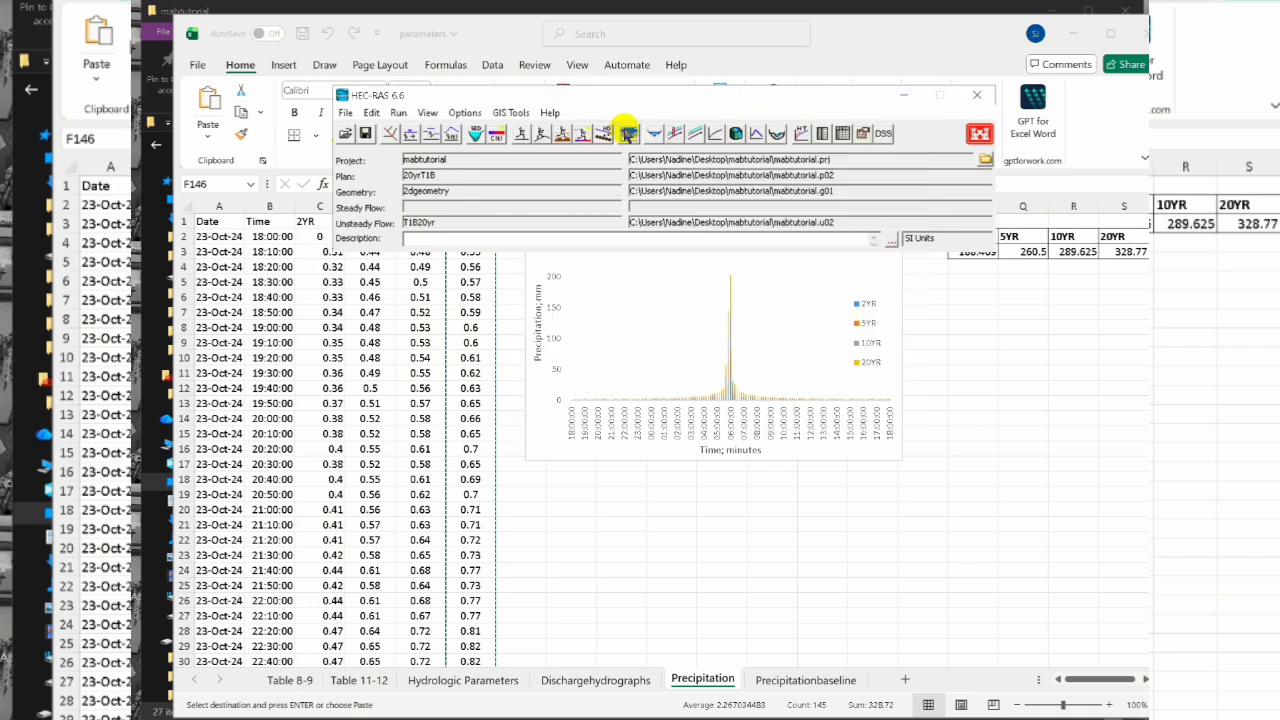
Open RAS Mapper and display the T1Abasin terrain in place of the nobasin terrain
click(626, 133)
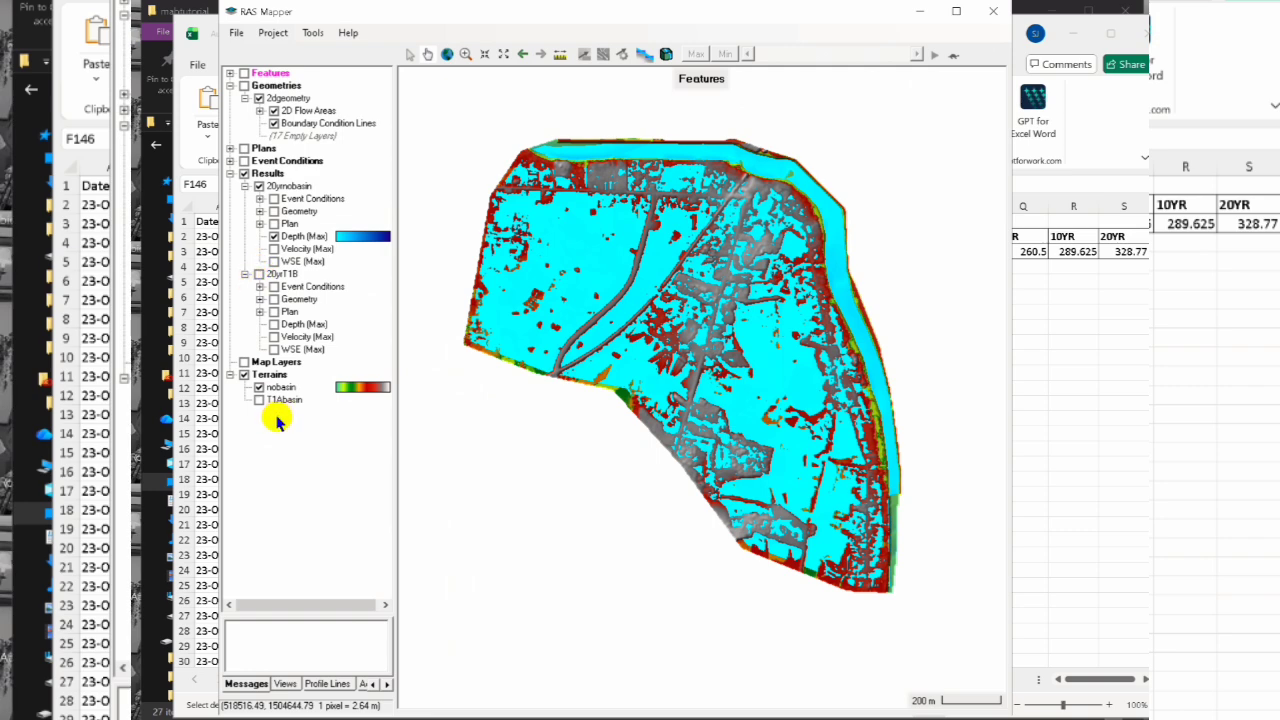
click(259, 388)
click(259, 400)
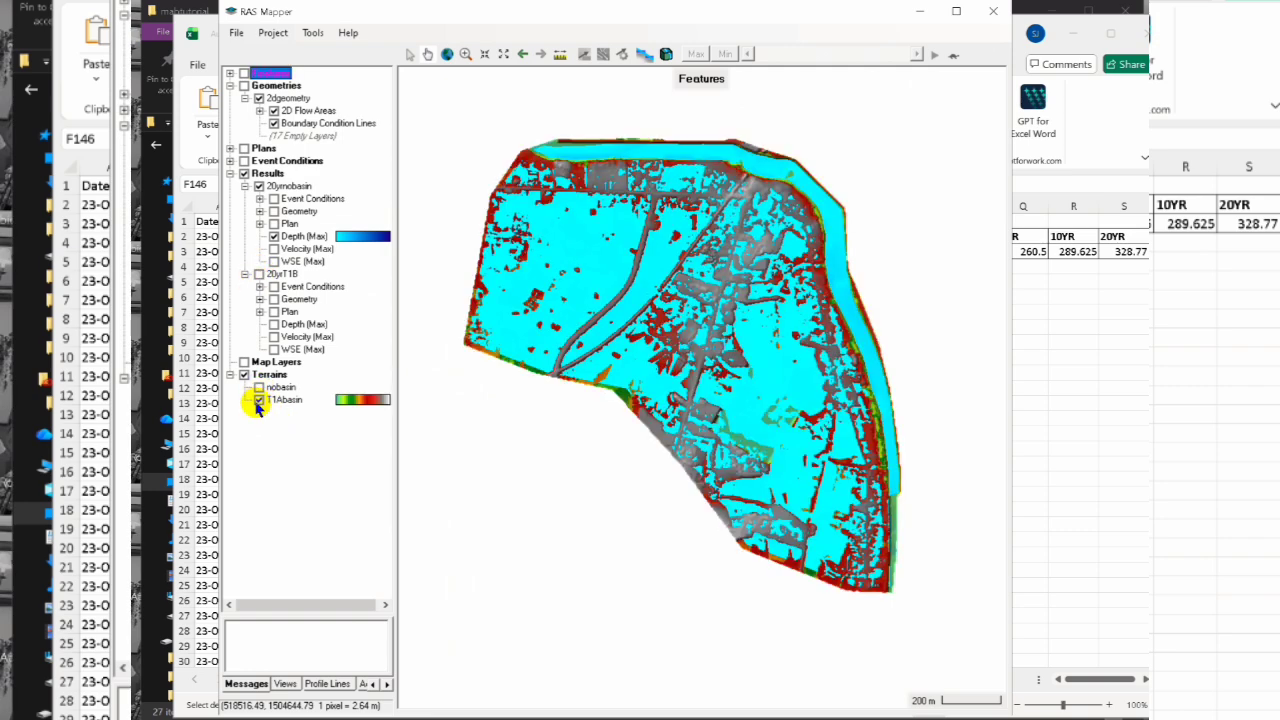
click(259, 400)
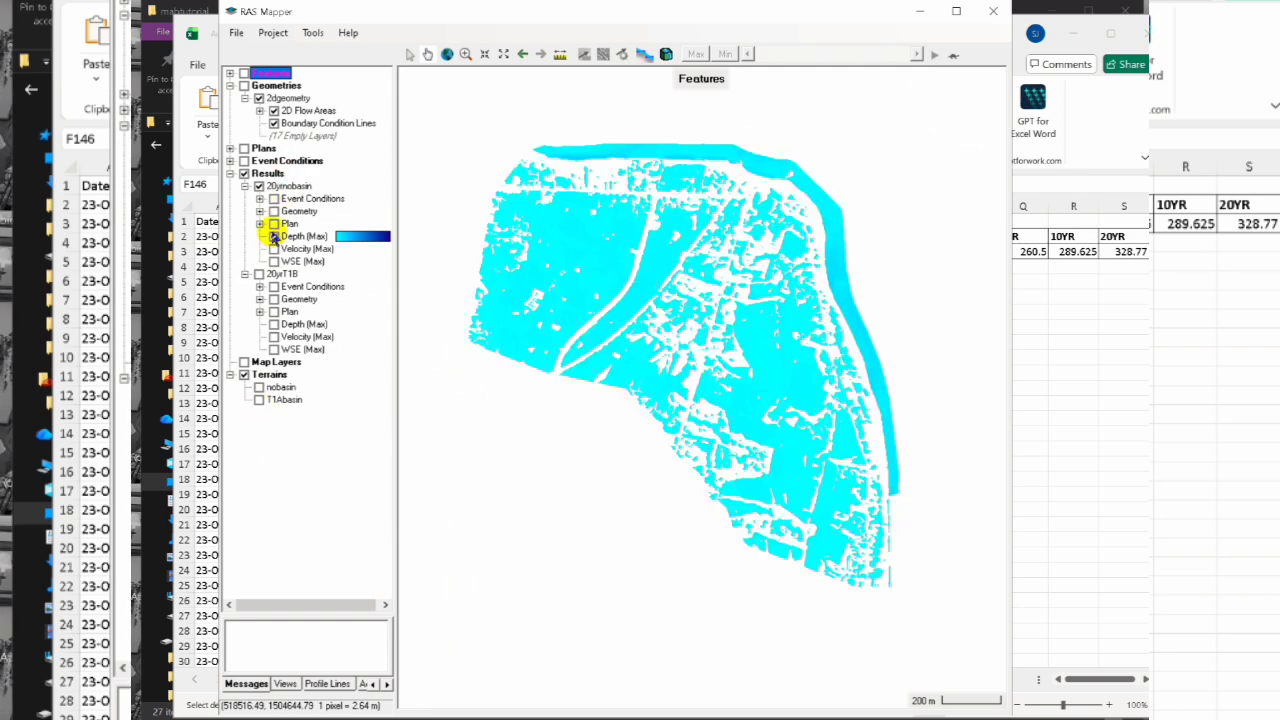
click(259, 400)
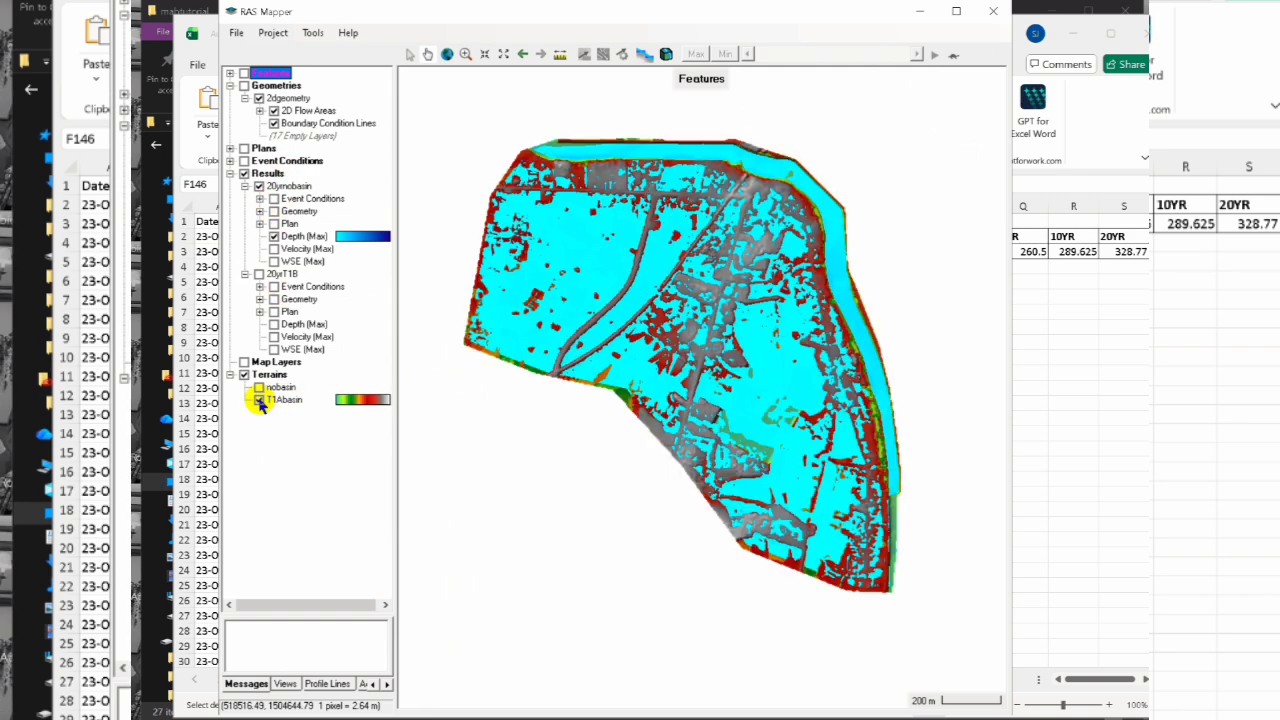
click(270, 375)
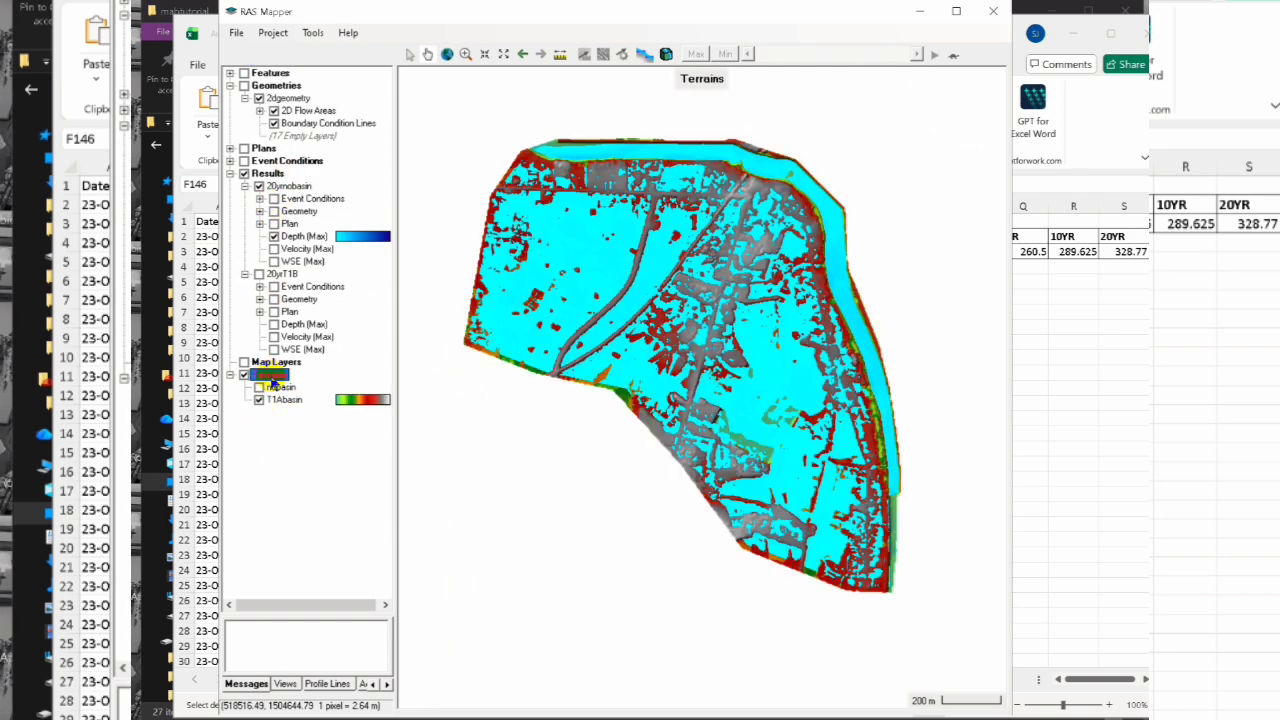
click(274, 237)
click(274, 237)
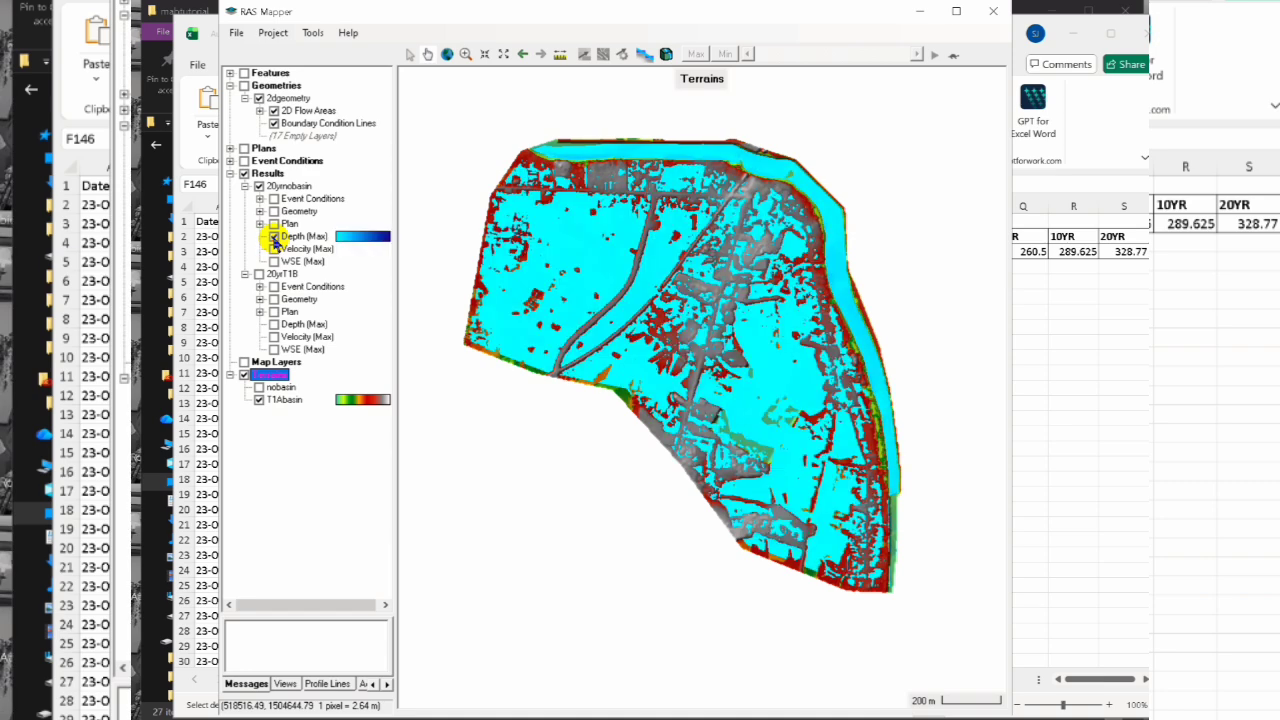
click(273, 398)
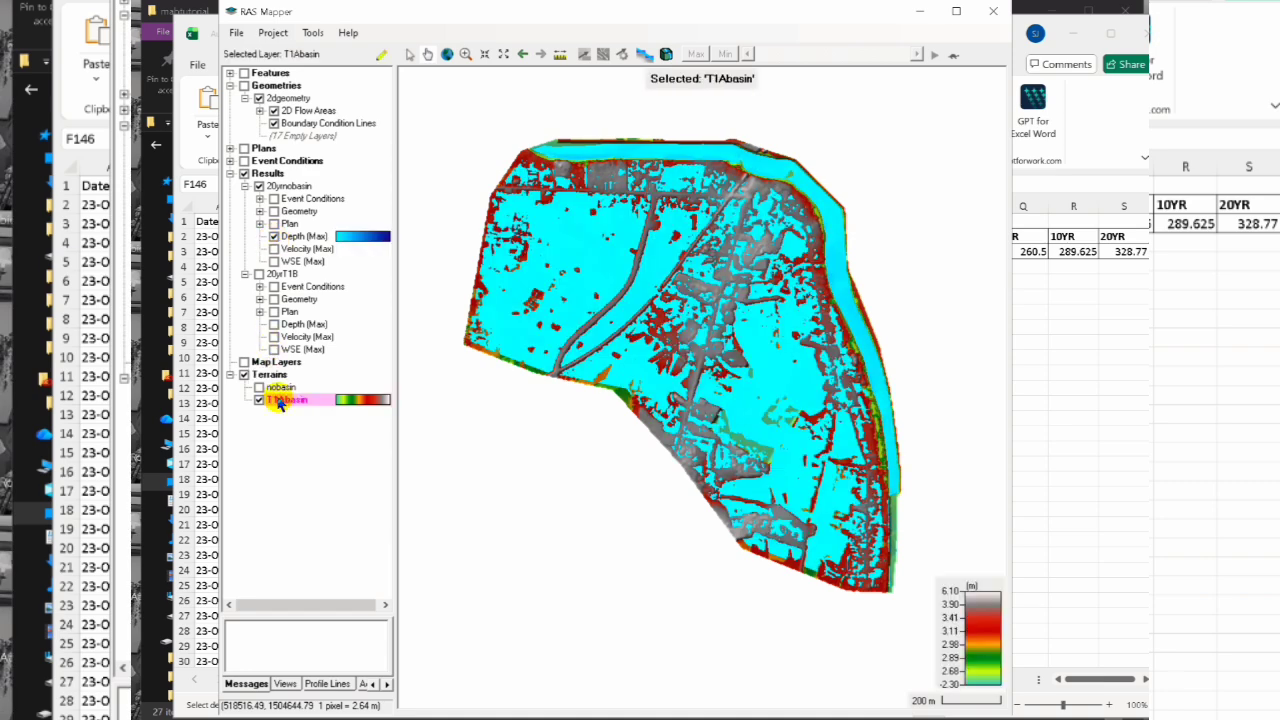
click(272, 376)
right_click(272, 376)
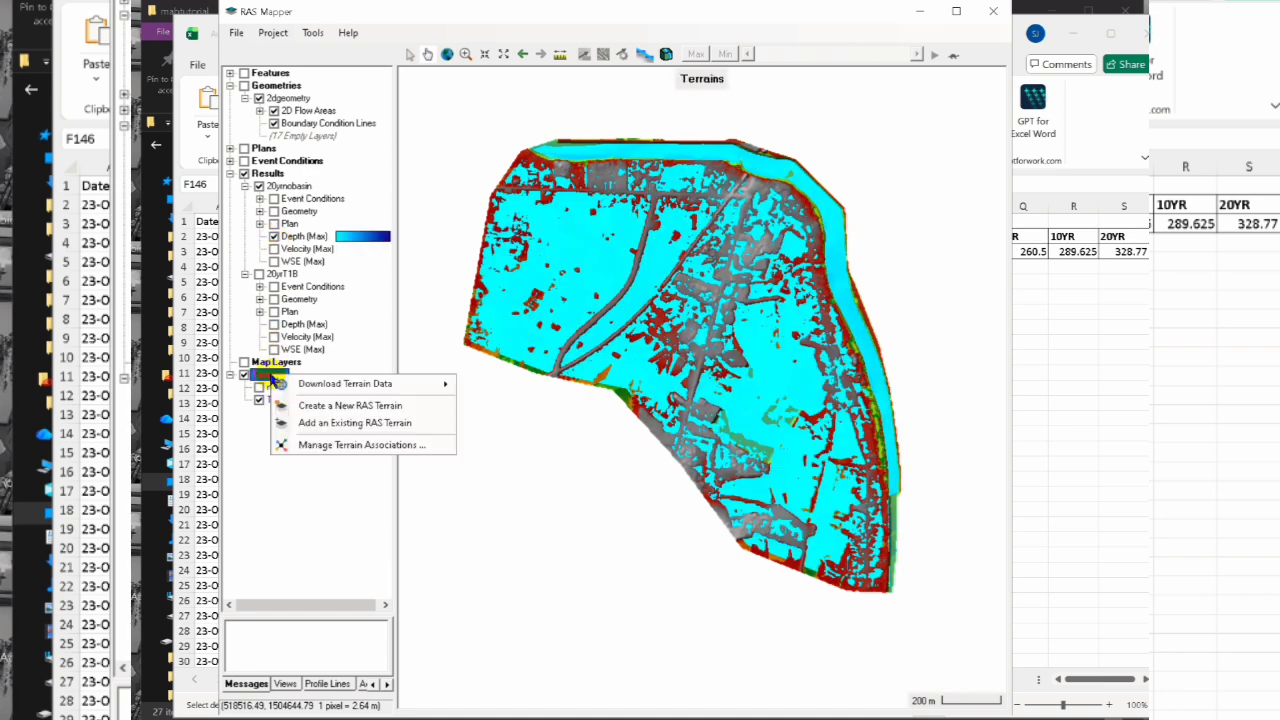
Hide and collapse the 20yrnobasin results, and display the Depth (Max) layer of the 20yrT1B results over the T1Abasin terrain
click(259, 186)
click(245, 186)
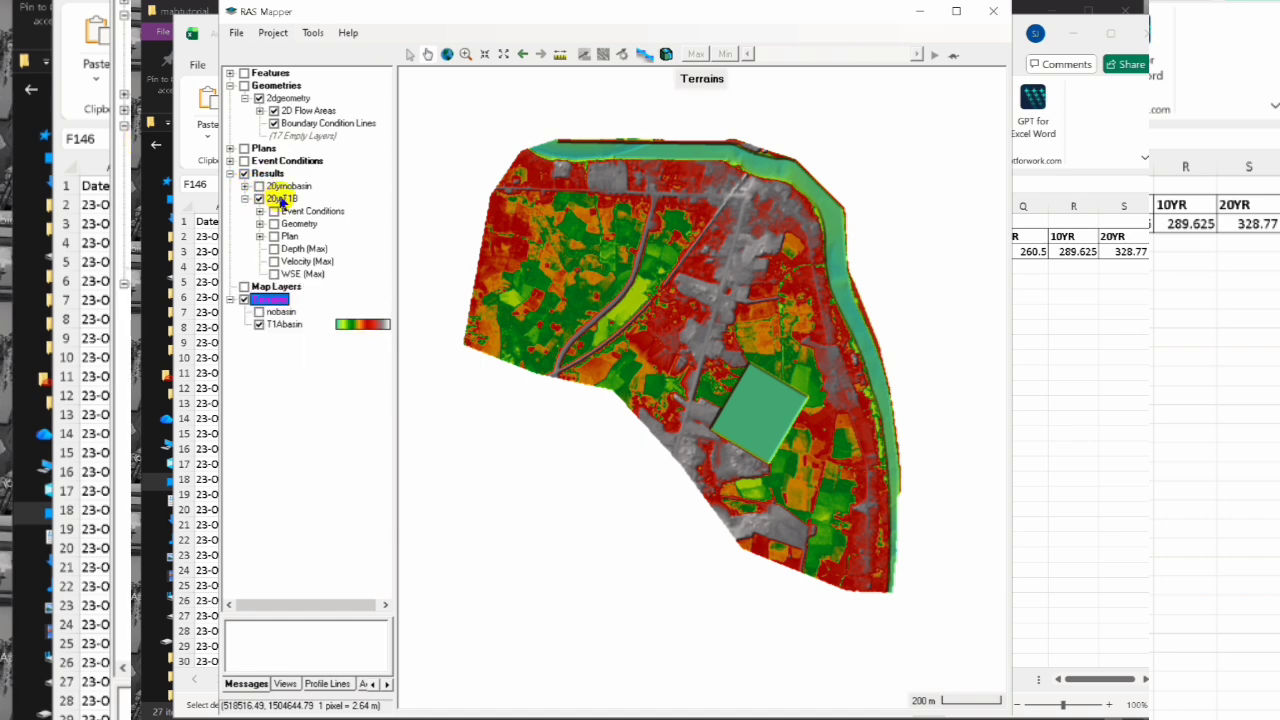
click(259, 324)
click(275, 249)
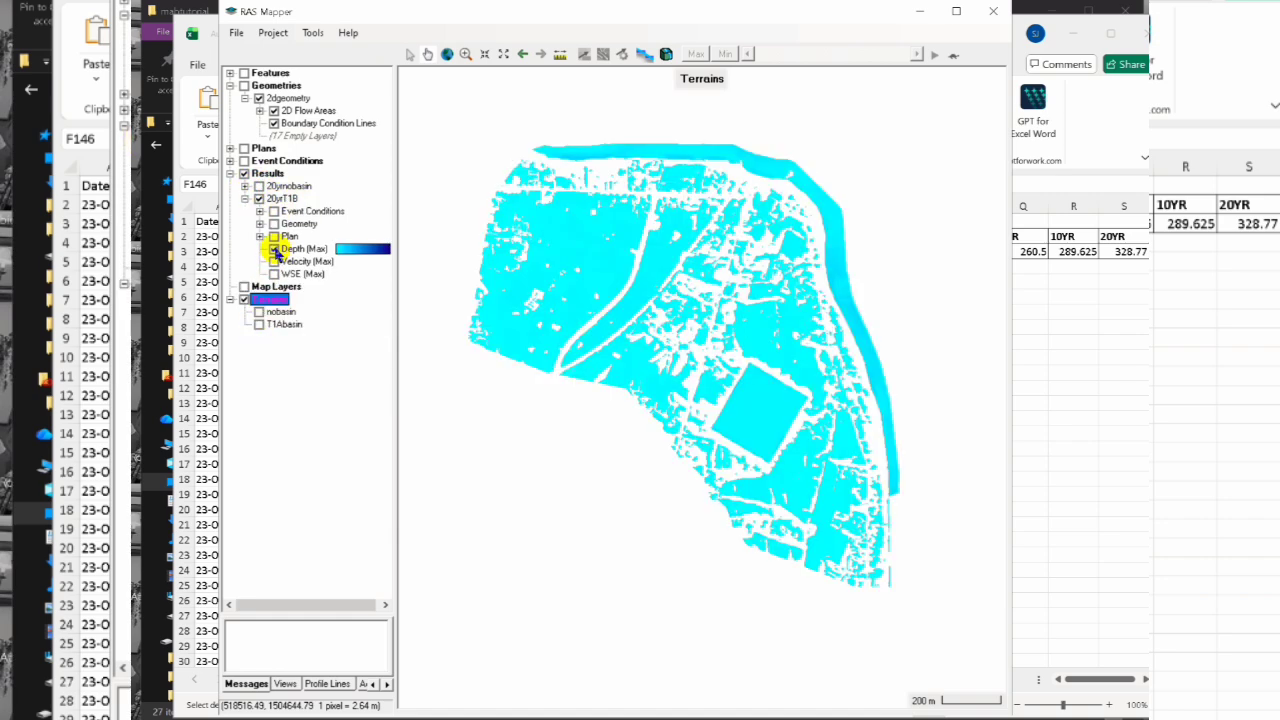
click(259, 325)
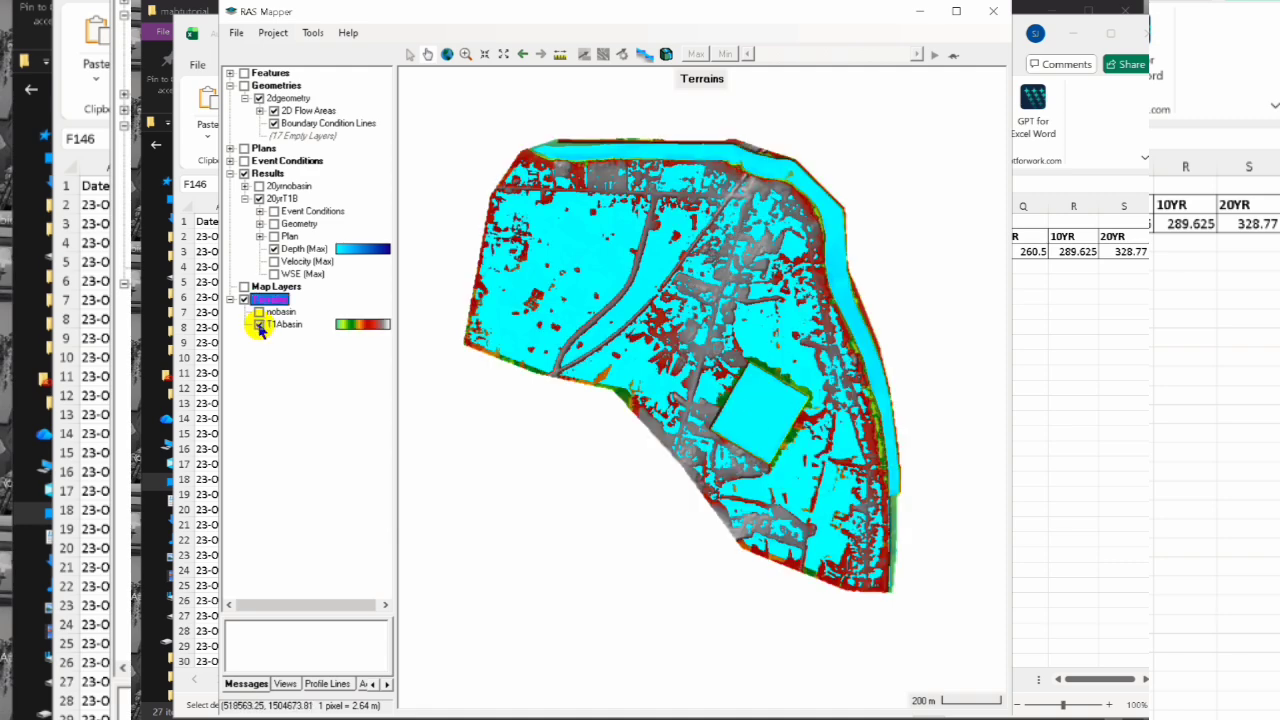
drag(784, 358, 805, 448)
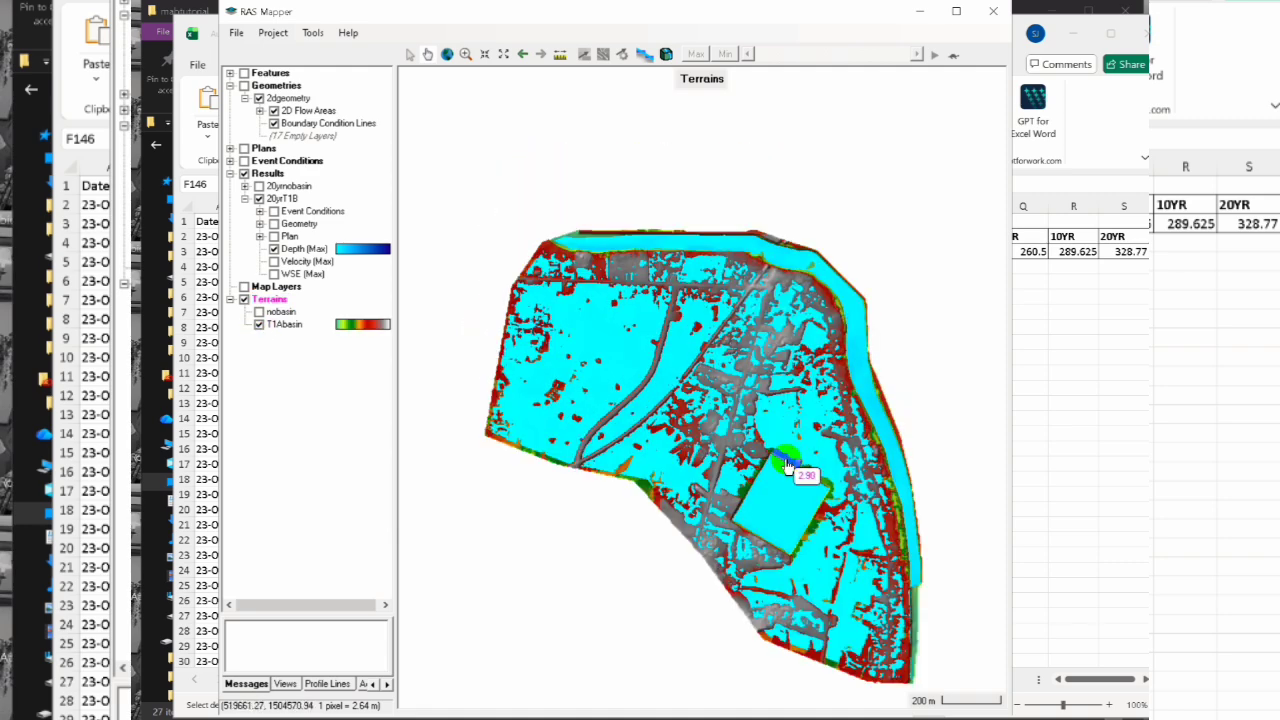
drag(794, 502, 794, 412)
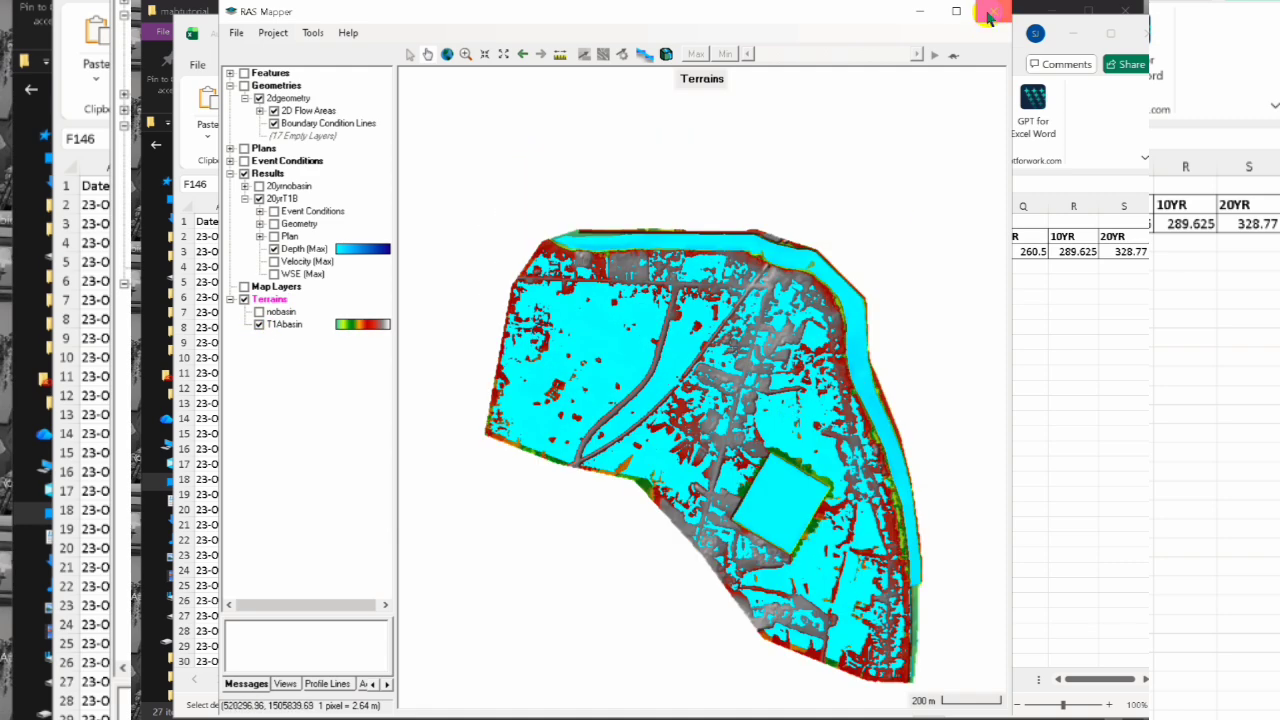
Close RAS Mapper and review the 20yrT1B stage and flow hydrographs at the outflowA and outflowB boundary condition lines
click(988, 14)
click(756, 135)
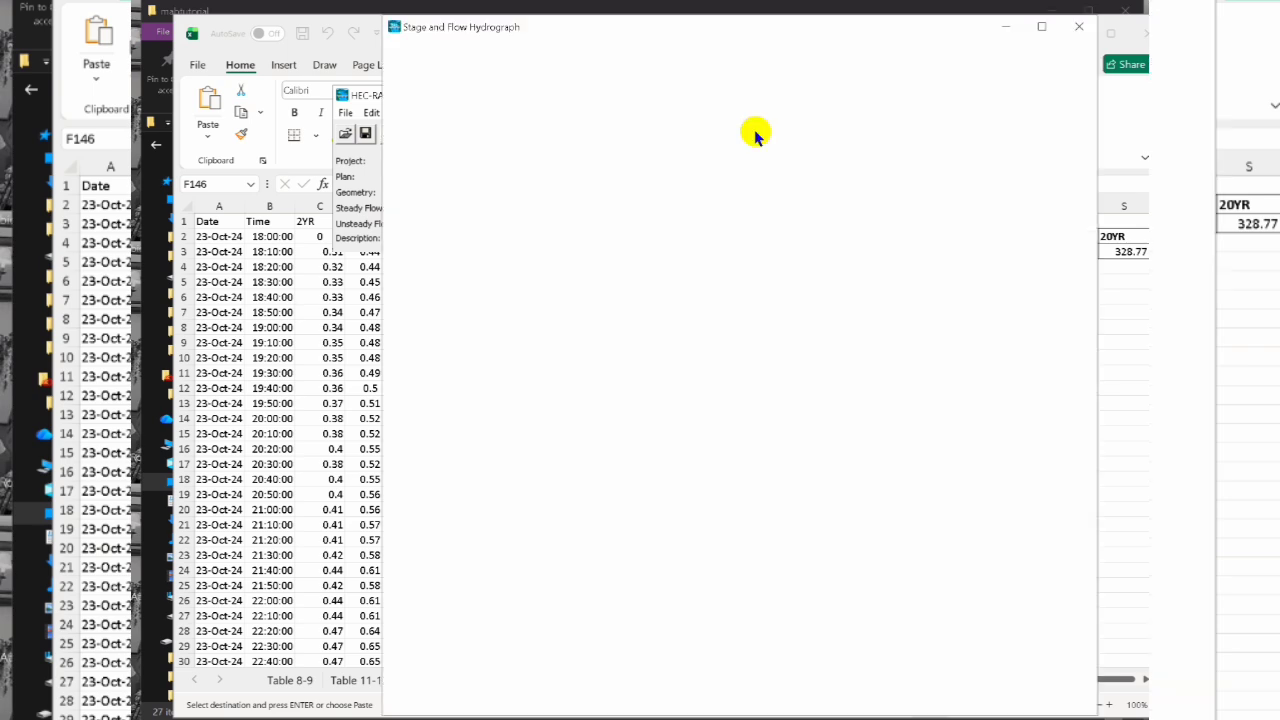
click(735, 82)
click(452, 128)
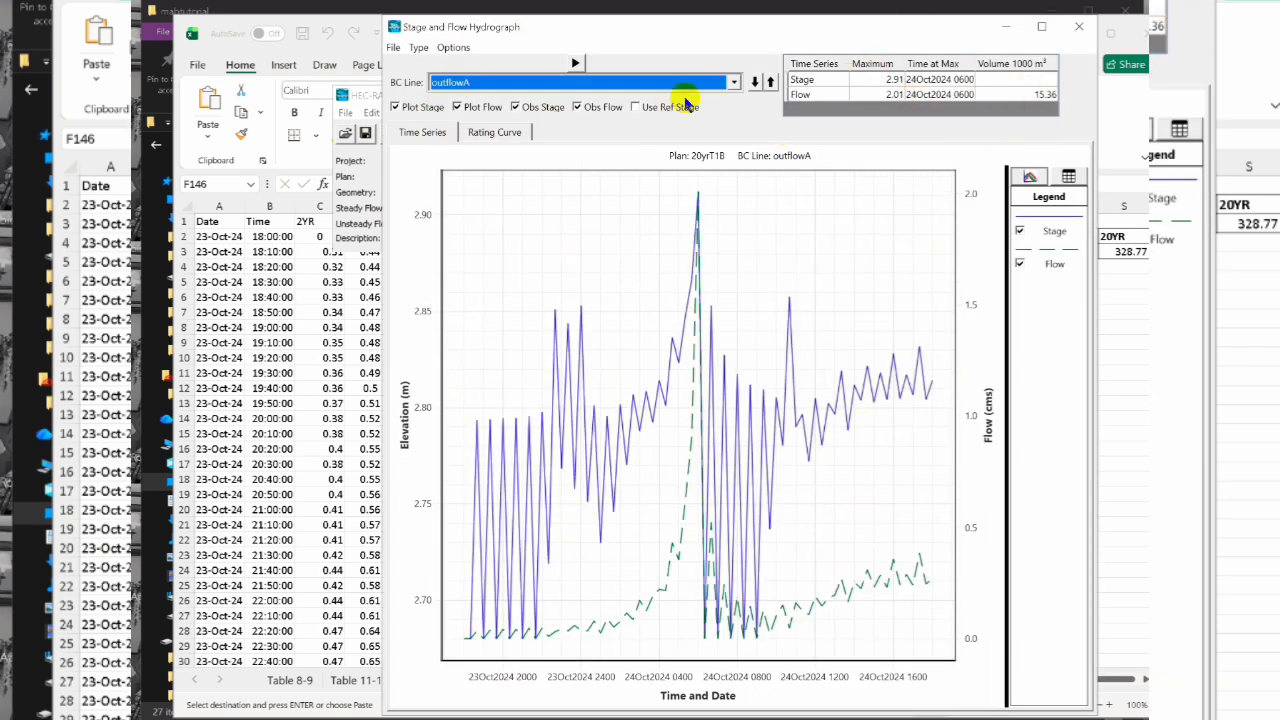
click(754, 82)
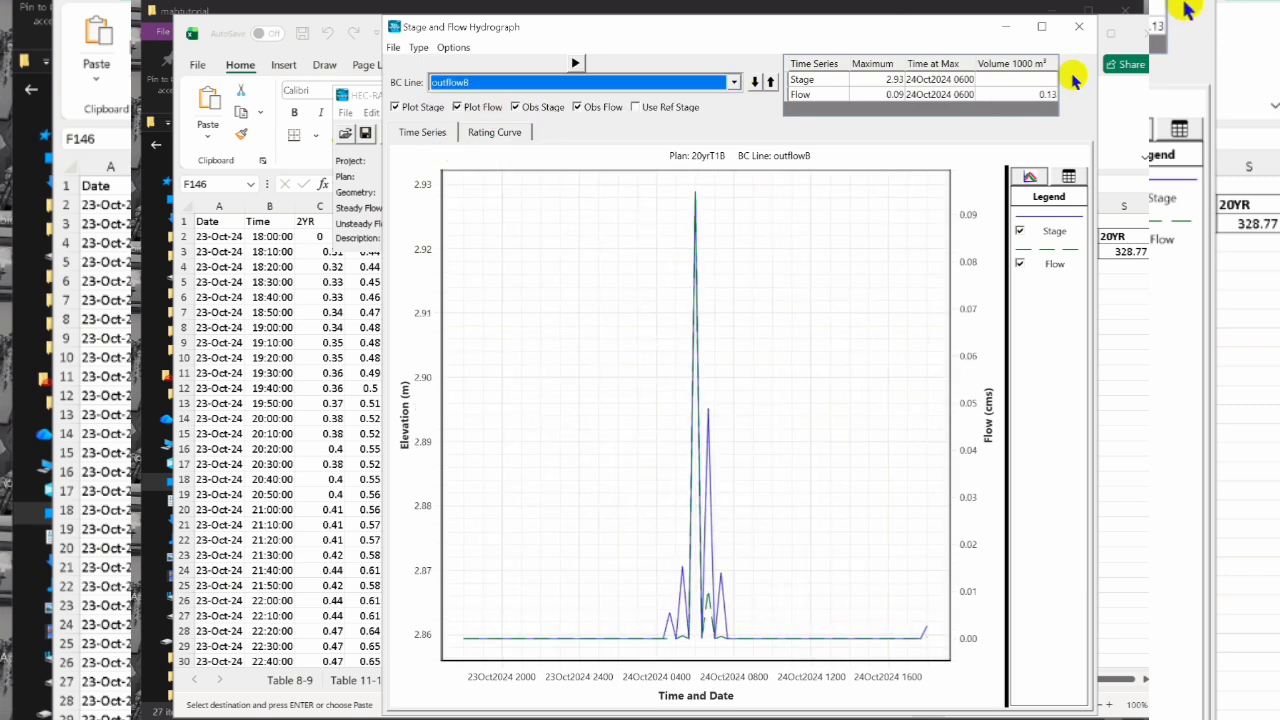
click(1085, 22)
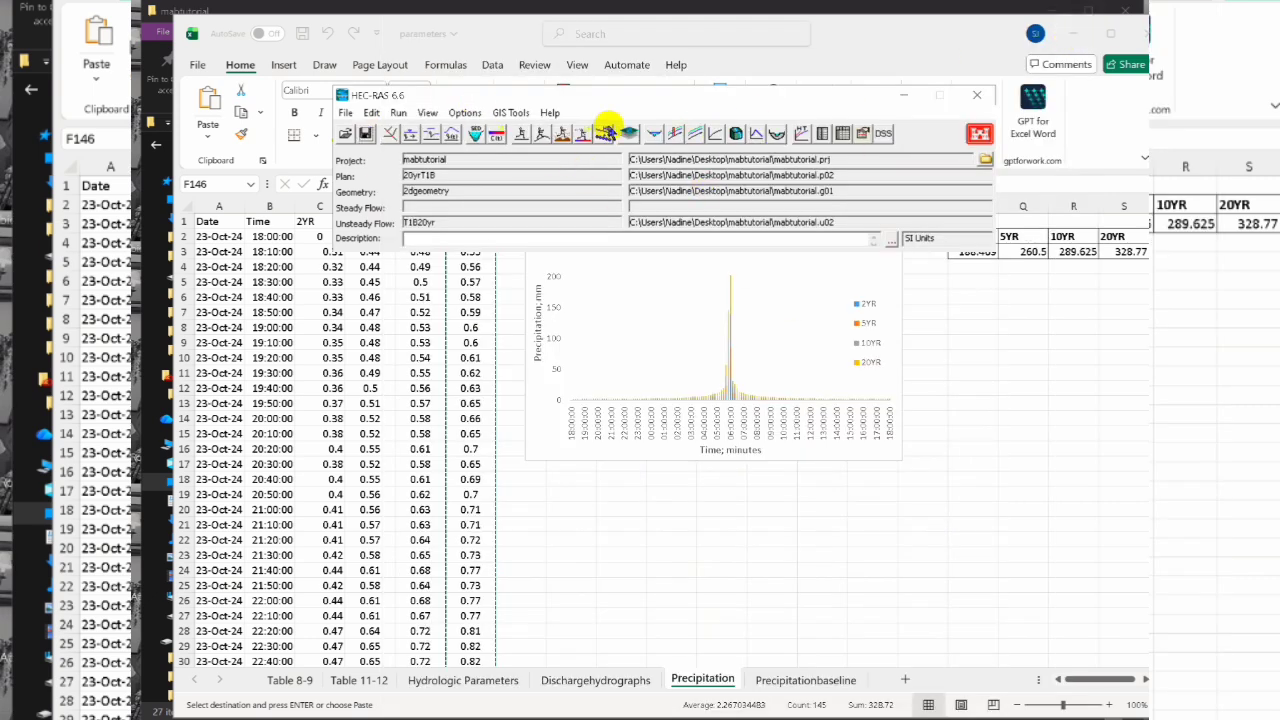
Reopen RAS Mapper, hide and collapse the 20yrT1B results, and display the nobasin terrain in place of T1Abasin
click(633, 134)
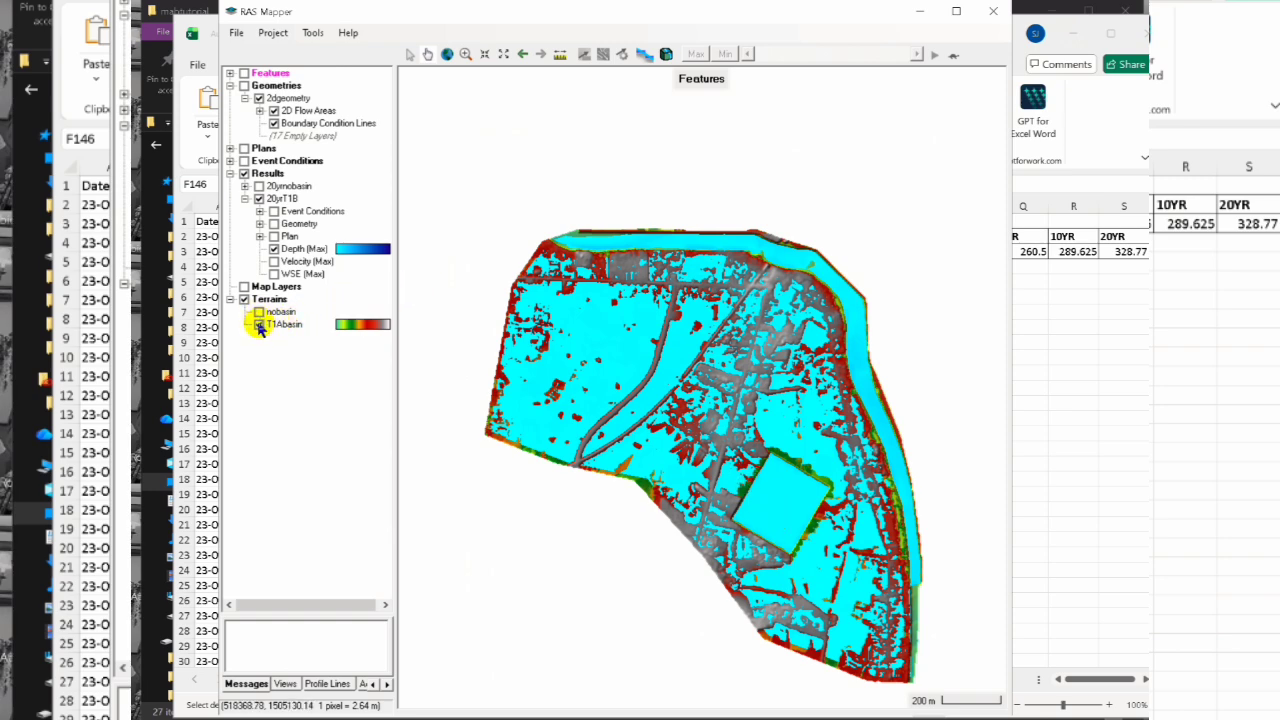
click(259, 198)
click(245, 198)
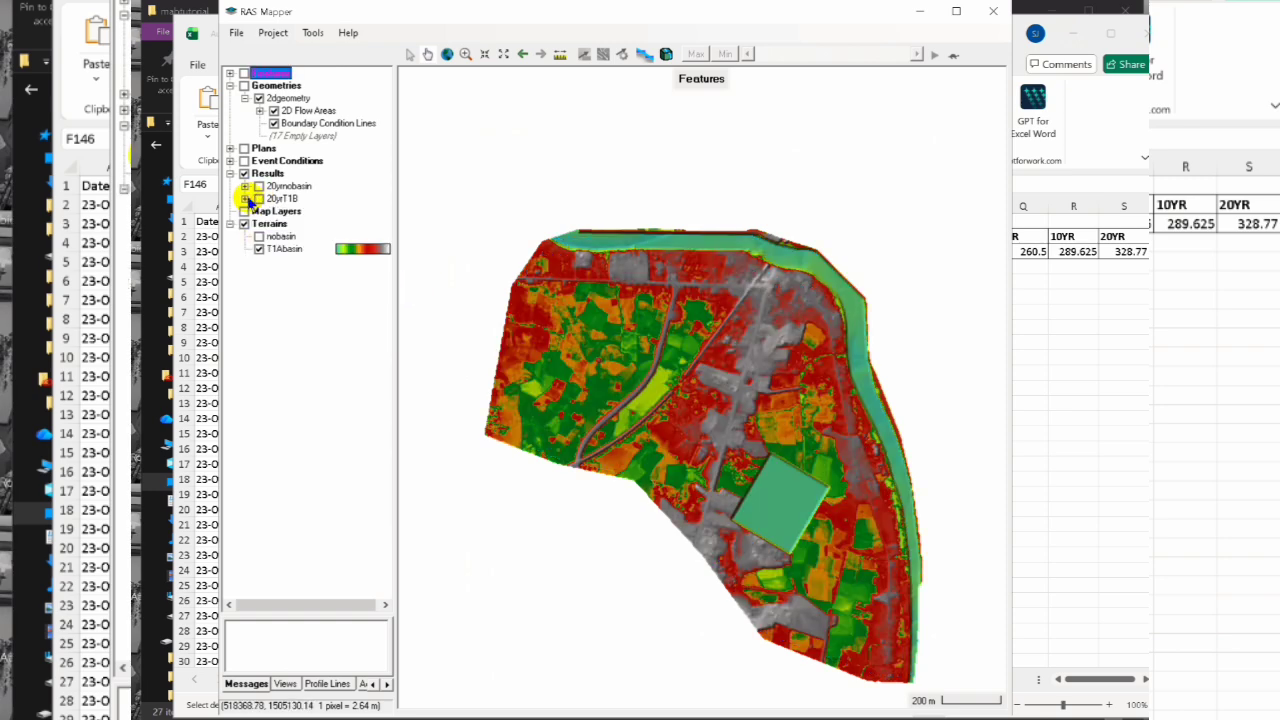
click(259, 248)
click(259, 236)
double_click(278, 236)
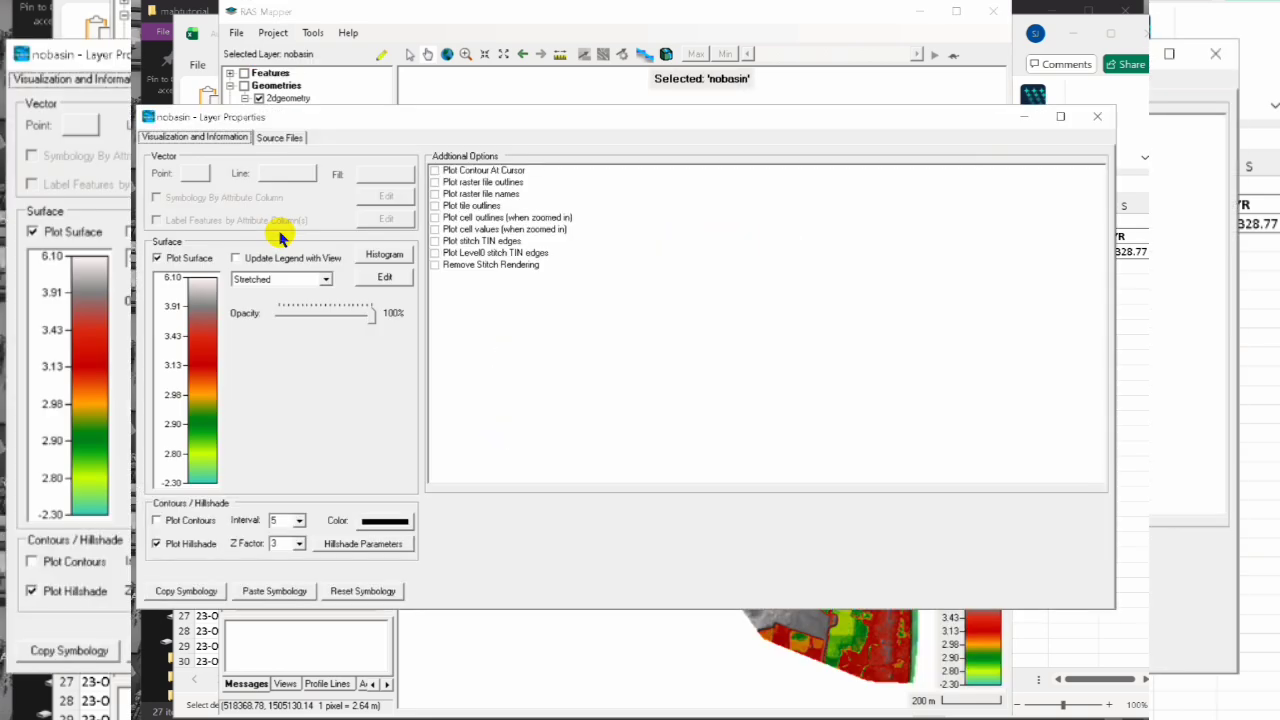
click(1108, 118)
Add a channel line modification layer named rectangle to the nobasin terrain
right_click(290, 237)
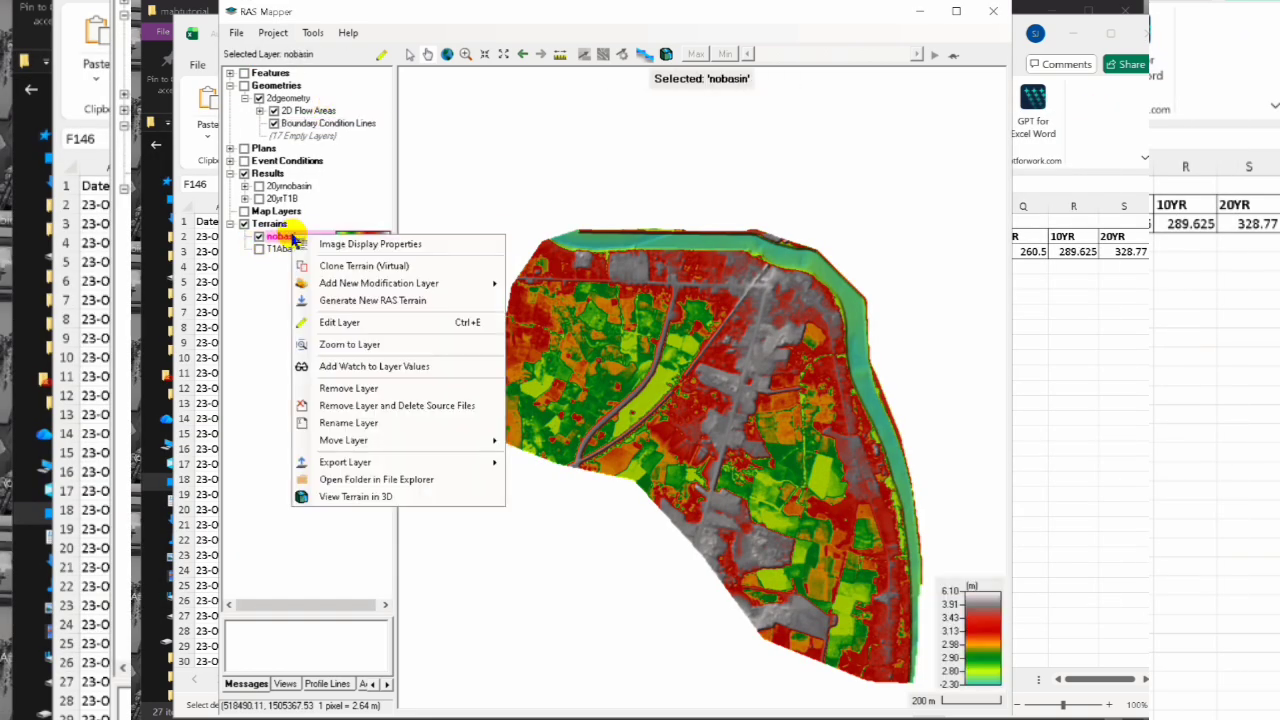
mouse_move(329, 281)
mouse_move(585, 290)
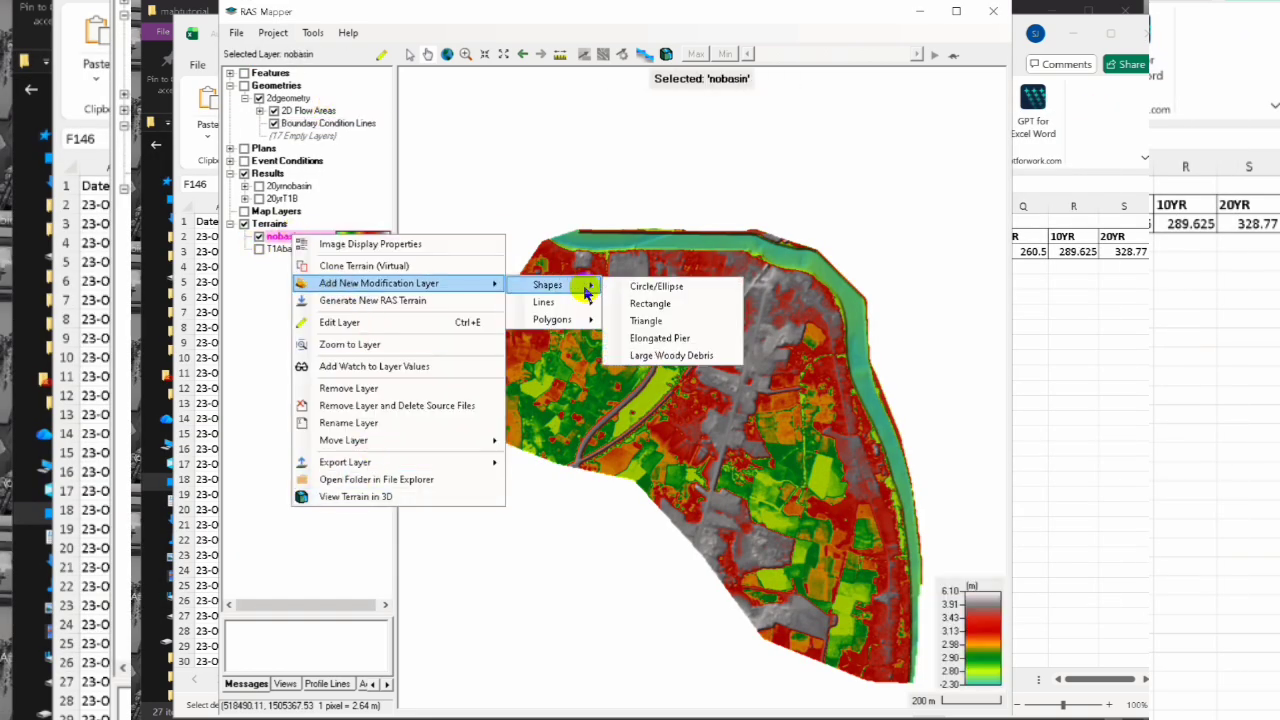
click(650, 320)
click(504, 375)
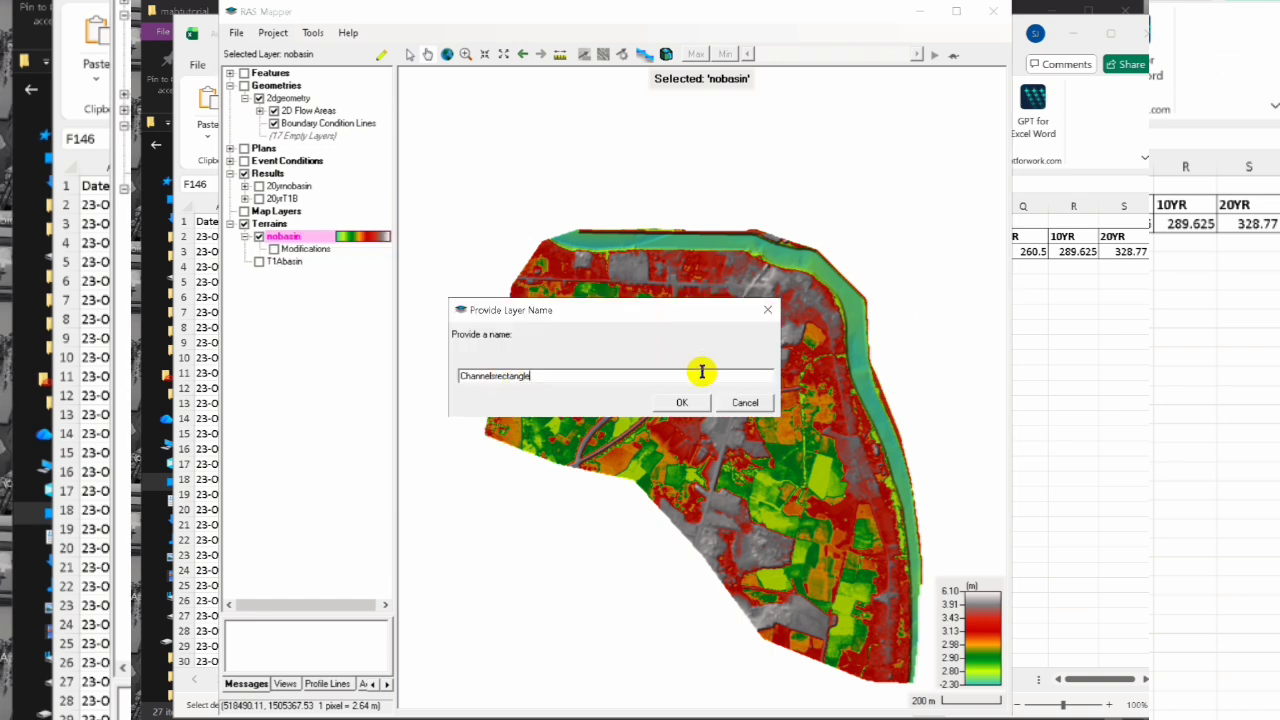
drag(702, 372, 328, 362)
text(rect)
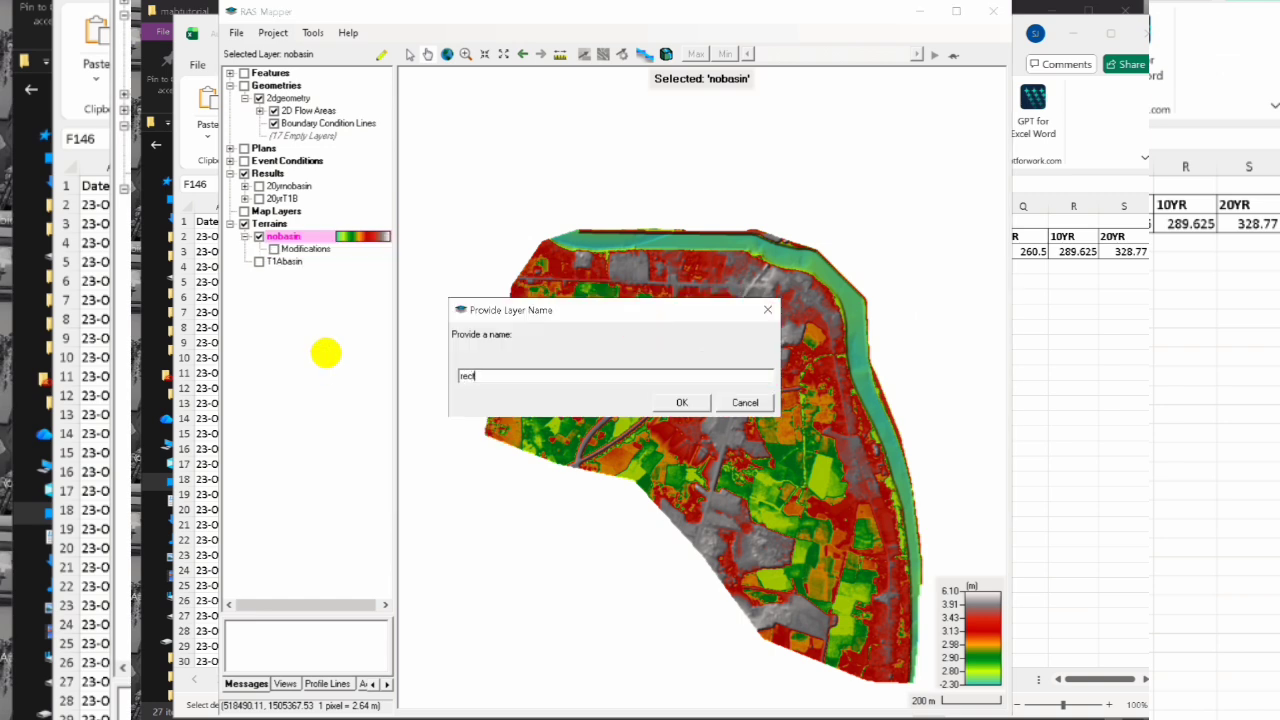
text(angle)
click(682, 402)
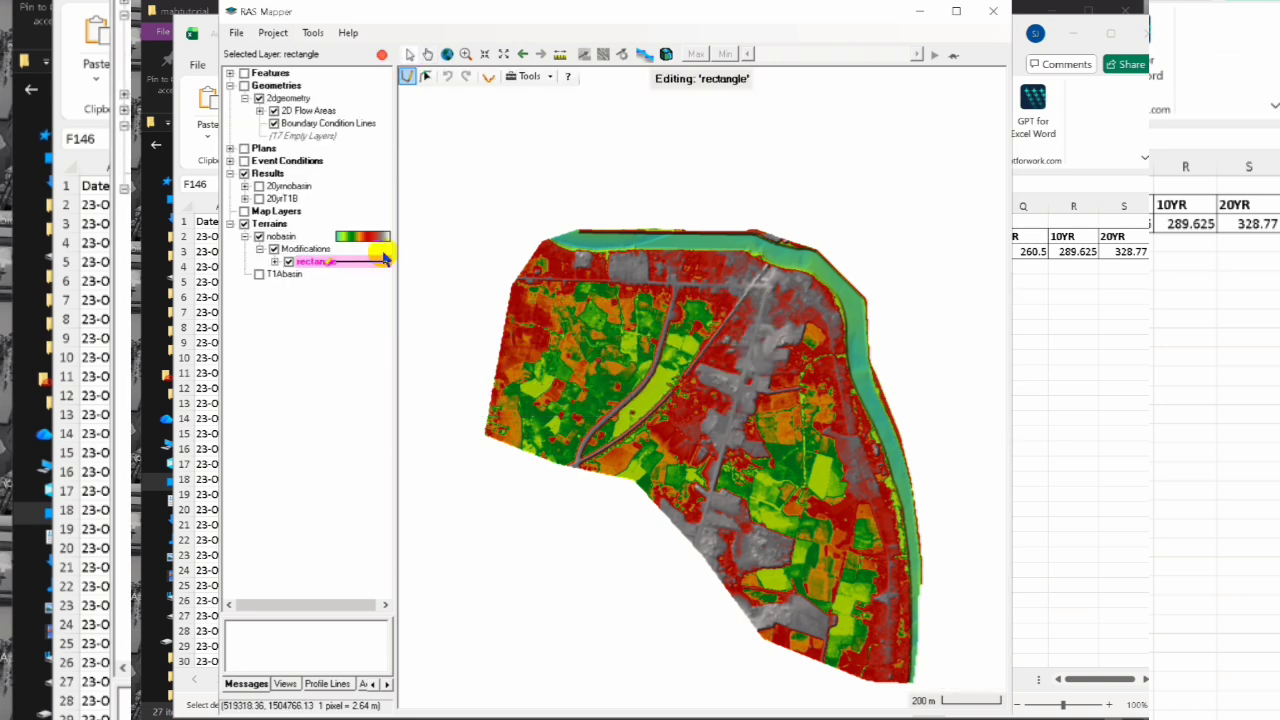
Draw a channel line about 287 m long across the southeastern fields, with bottom width and max extent width both 150 m
click(757, 489)
double_click(829, 537)
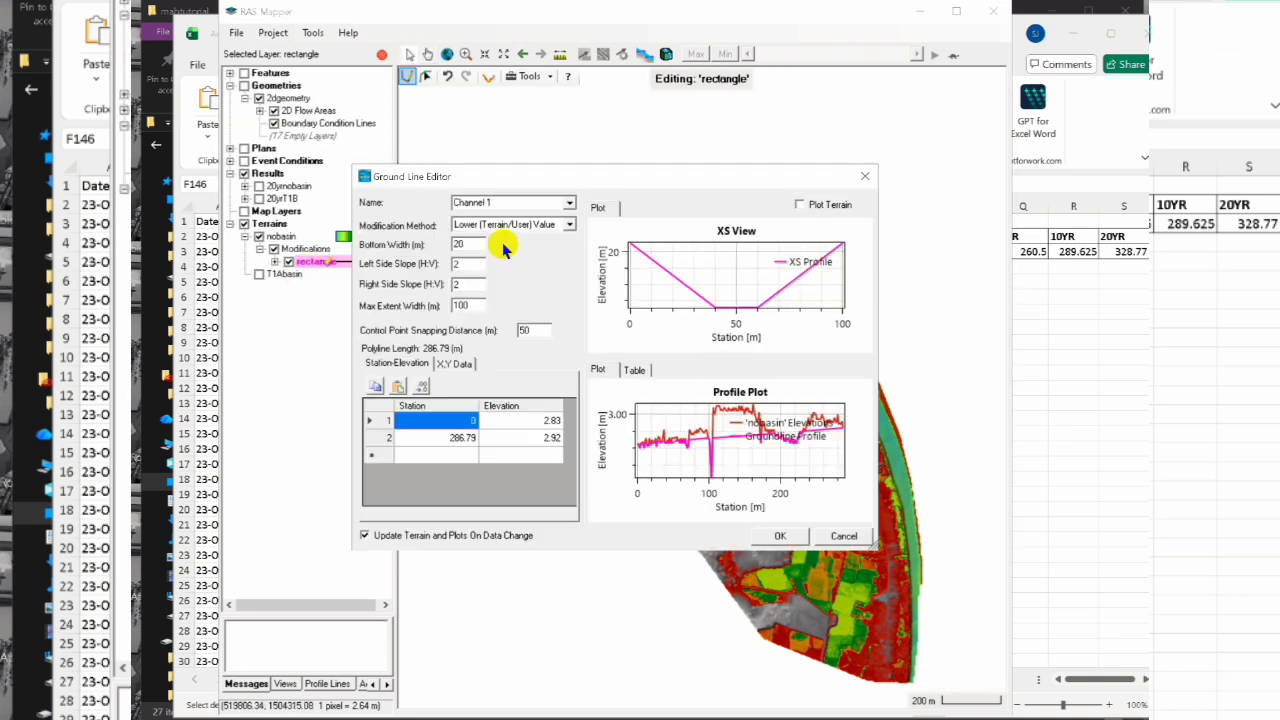
double_click(477, 307)
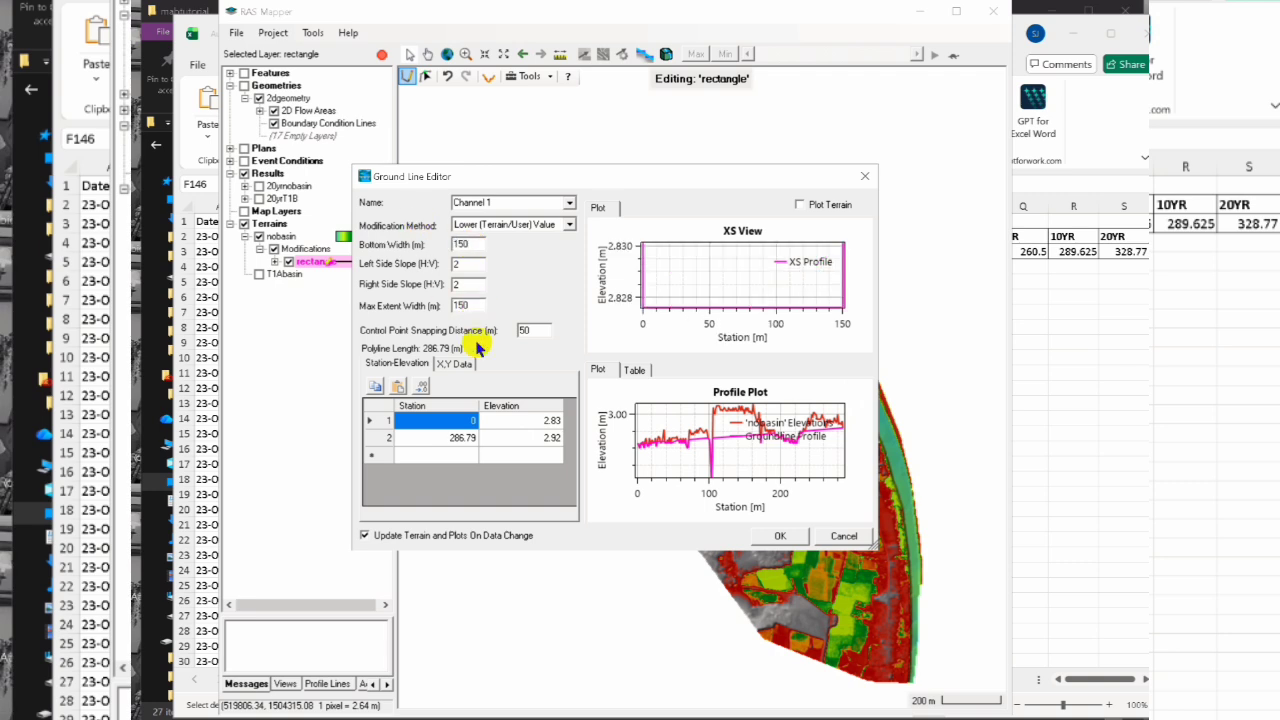
Set both station elevations of the channel line to -1.14 and accept the ground line settings
click(548, 422)
key(BackSpace)
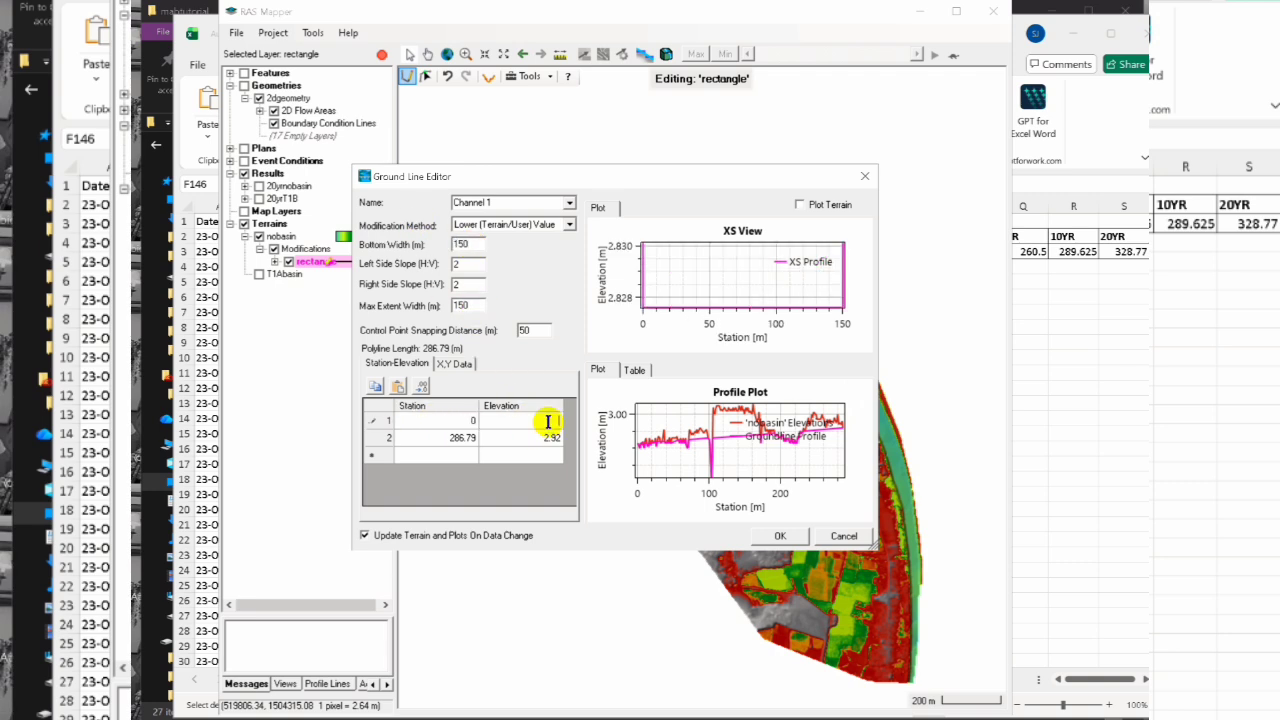
click(544, 437)
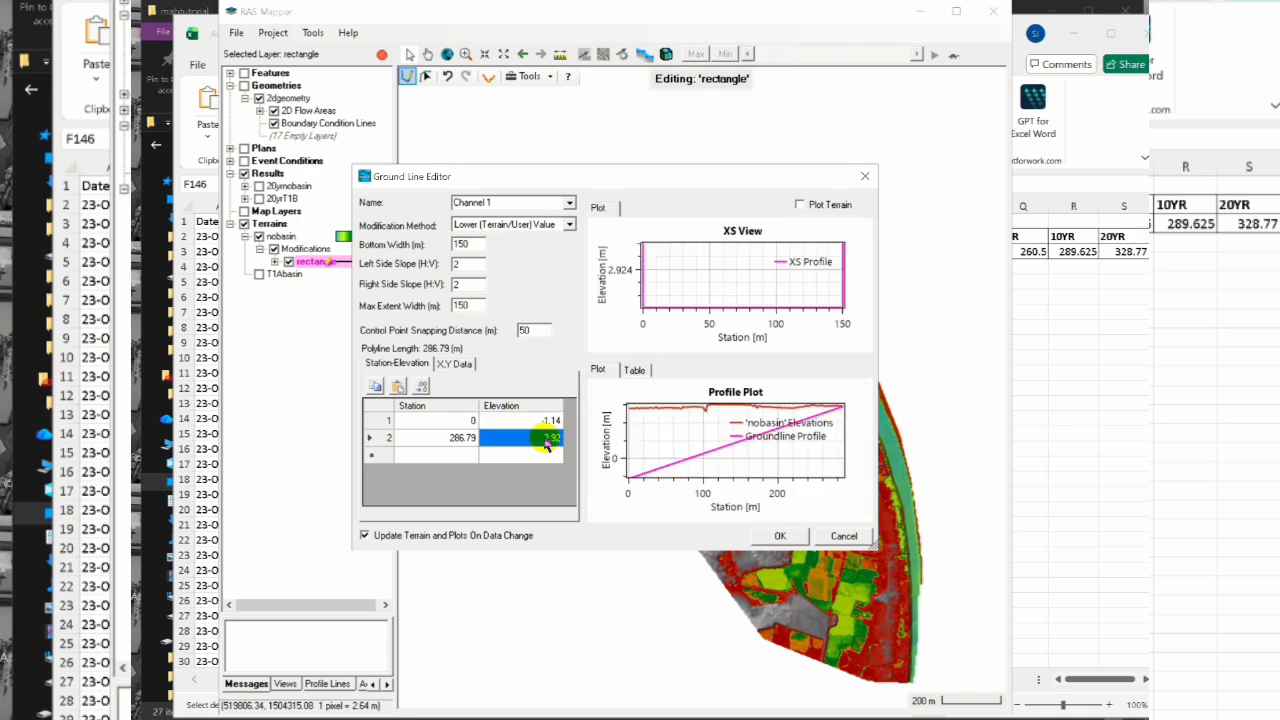
text(-1.14)
click(778, 537)
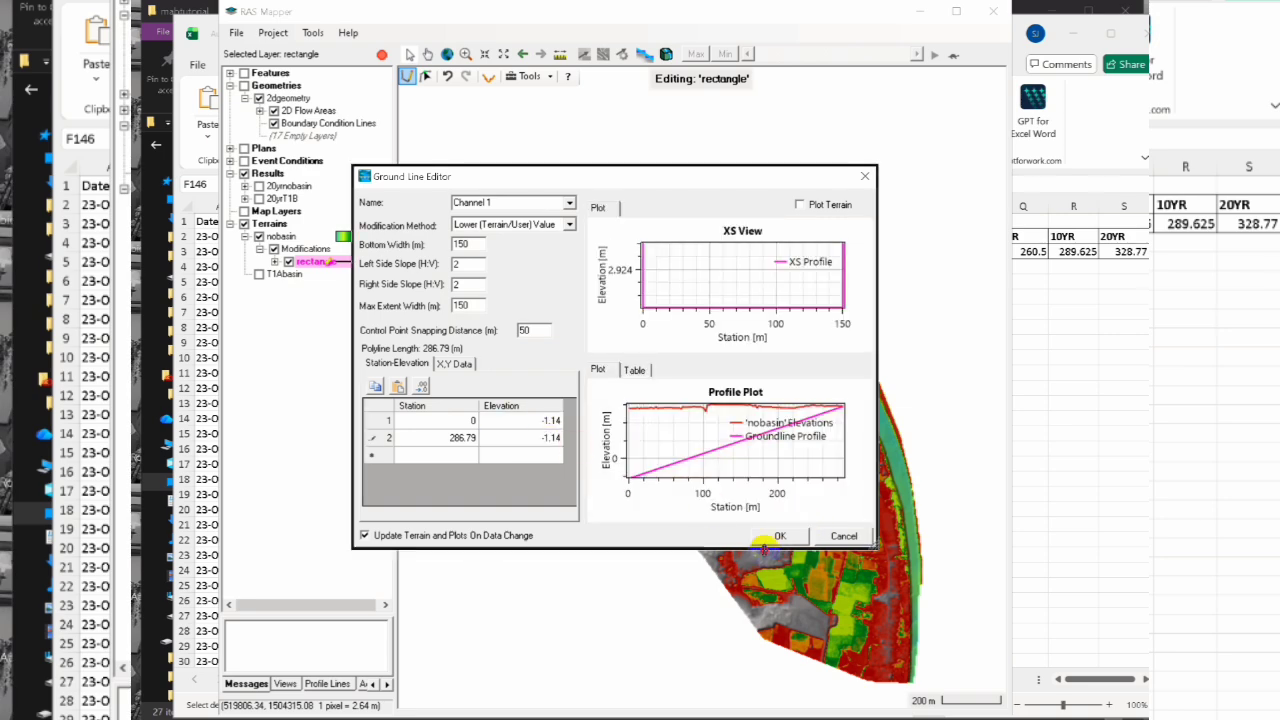
click(778, 537)
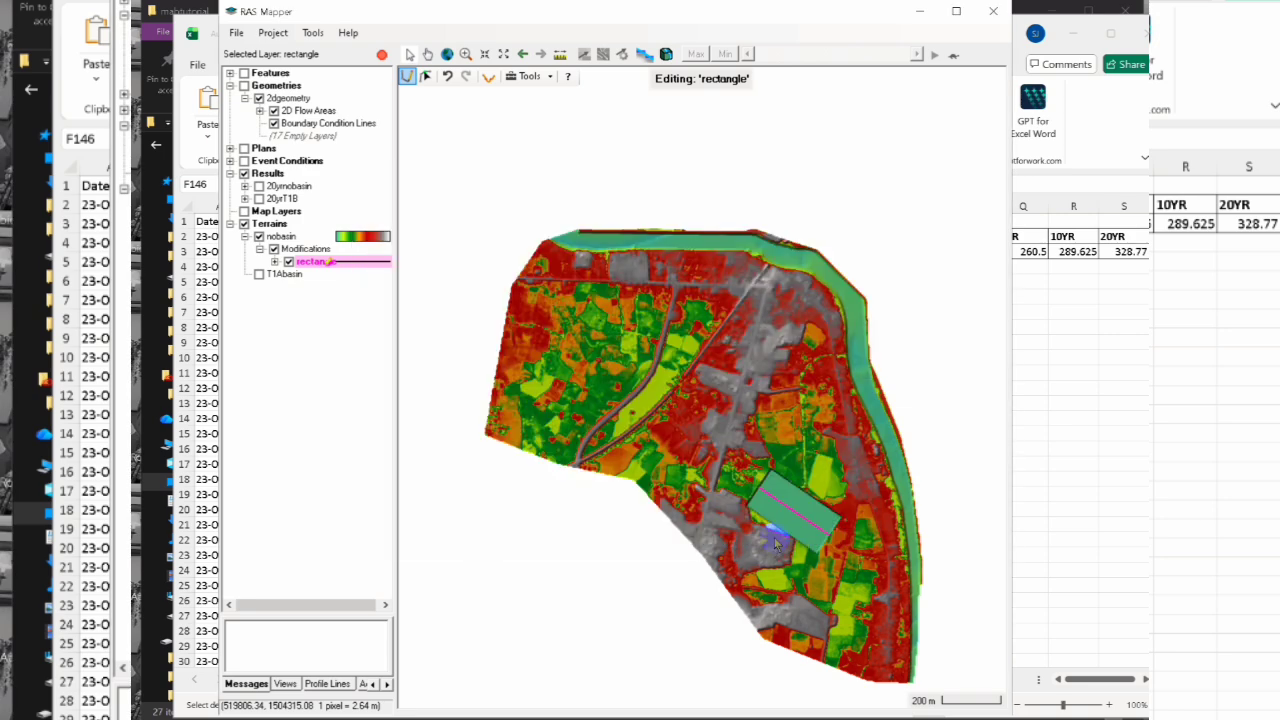
Generate a new RAS terrain named R1B from nobasin, exported to a single raster with the modifications rasterized
click(275, 240)
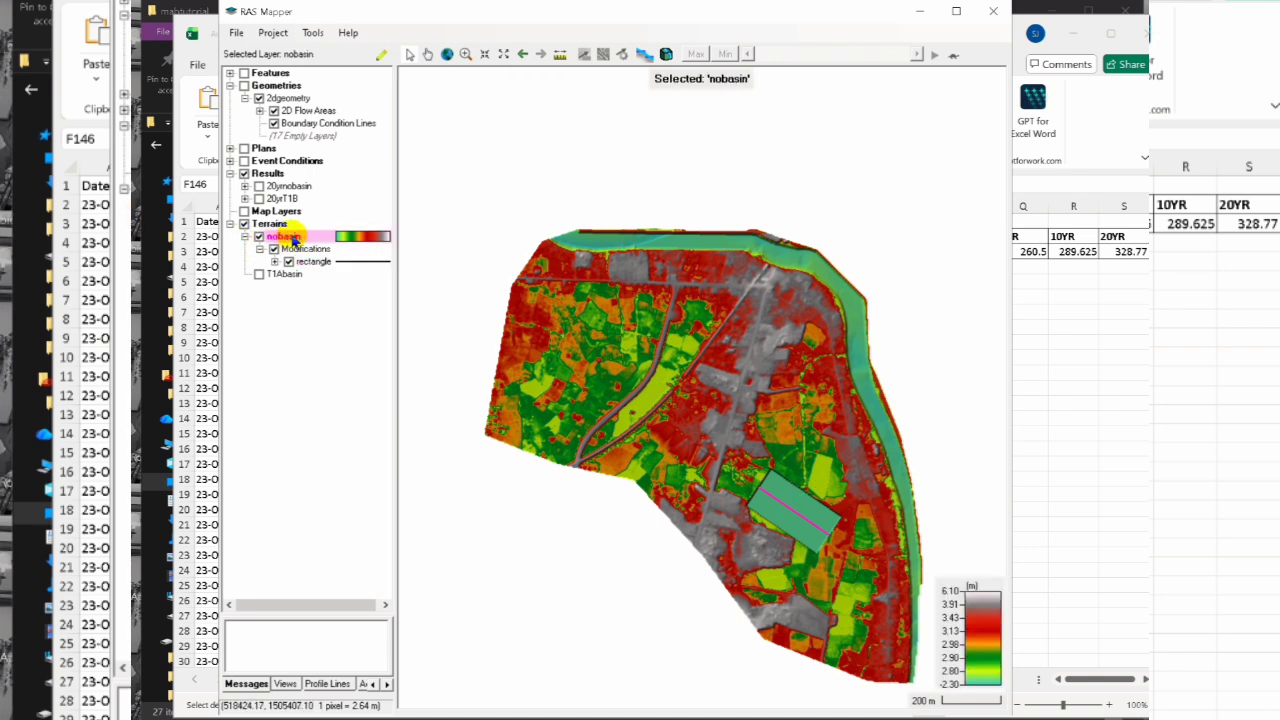
right_click(293, 240)
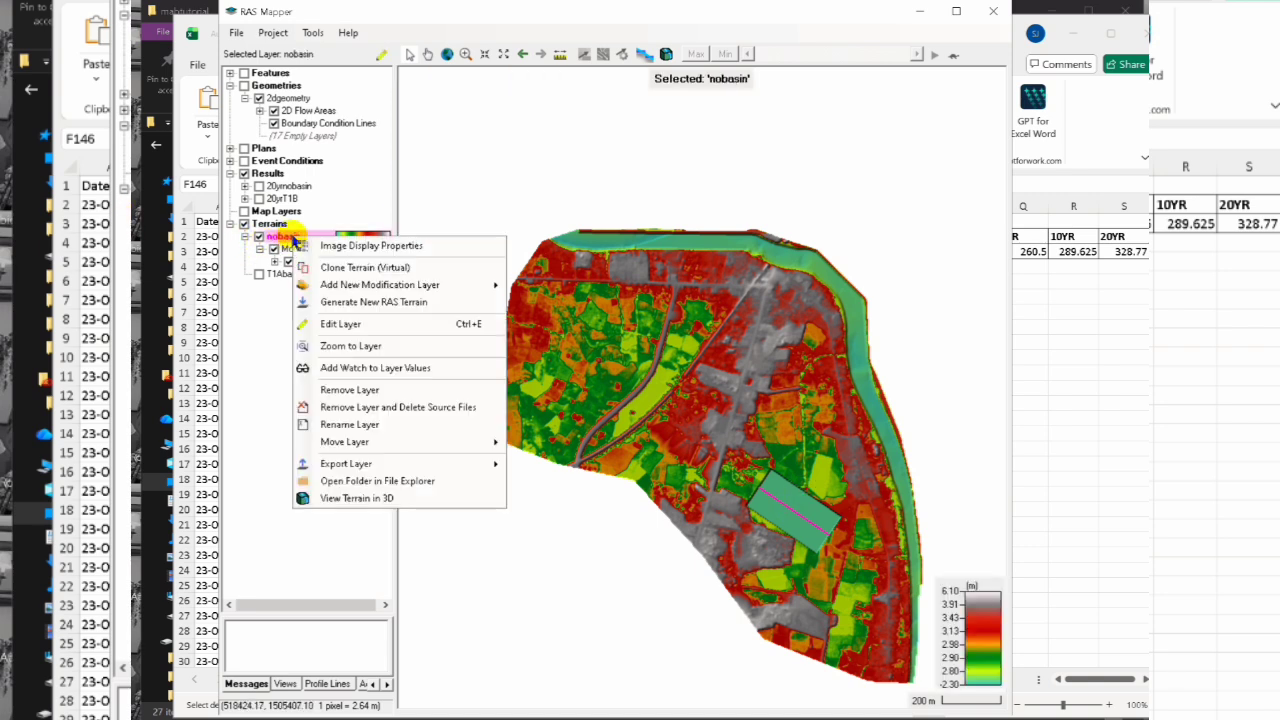
click(362, 302)
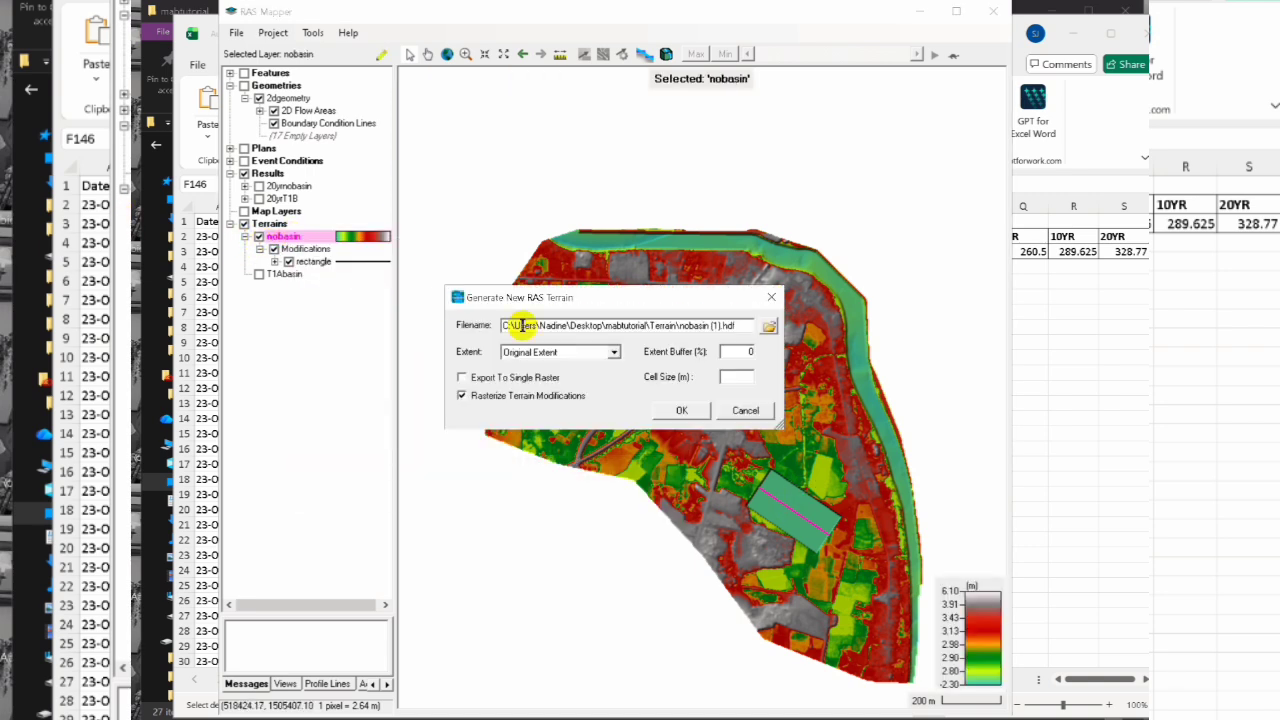
click(462, 378)
drag(681, 326, 713, 326)
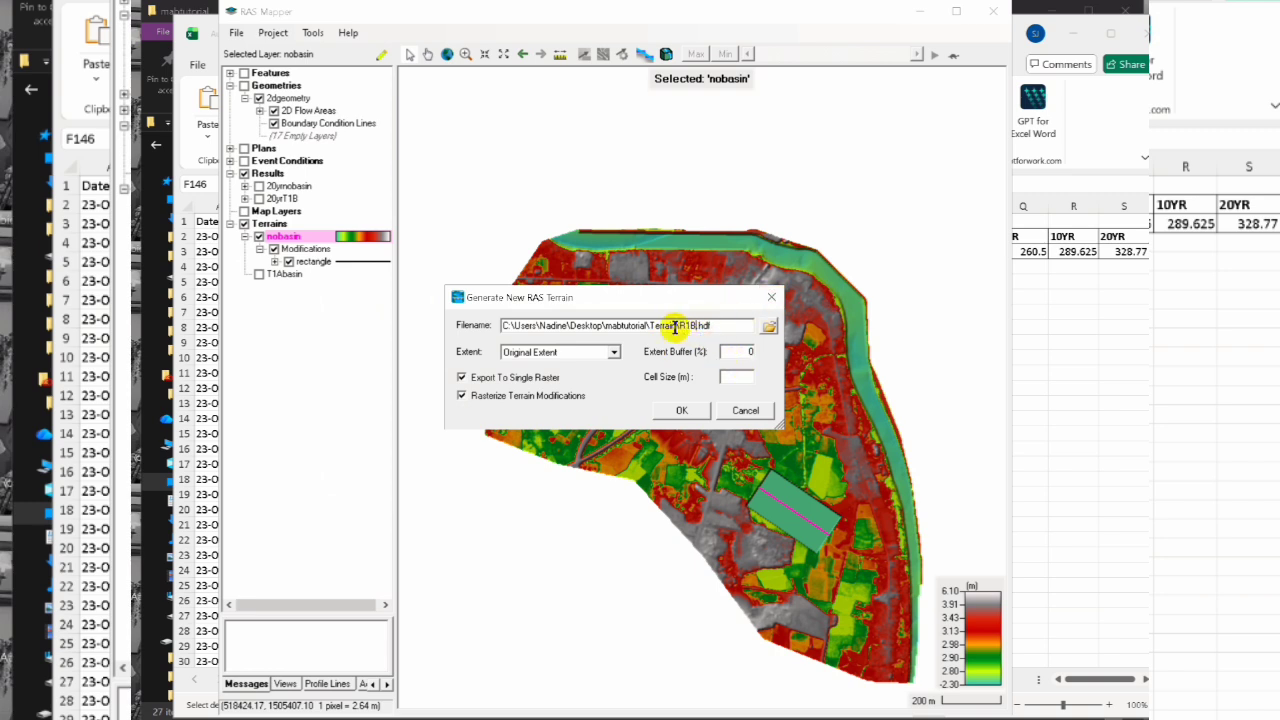
click(684, 408)
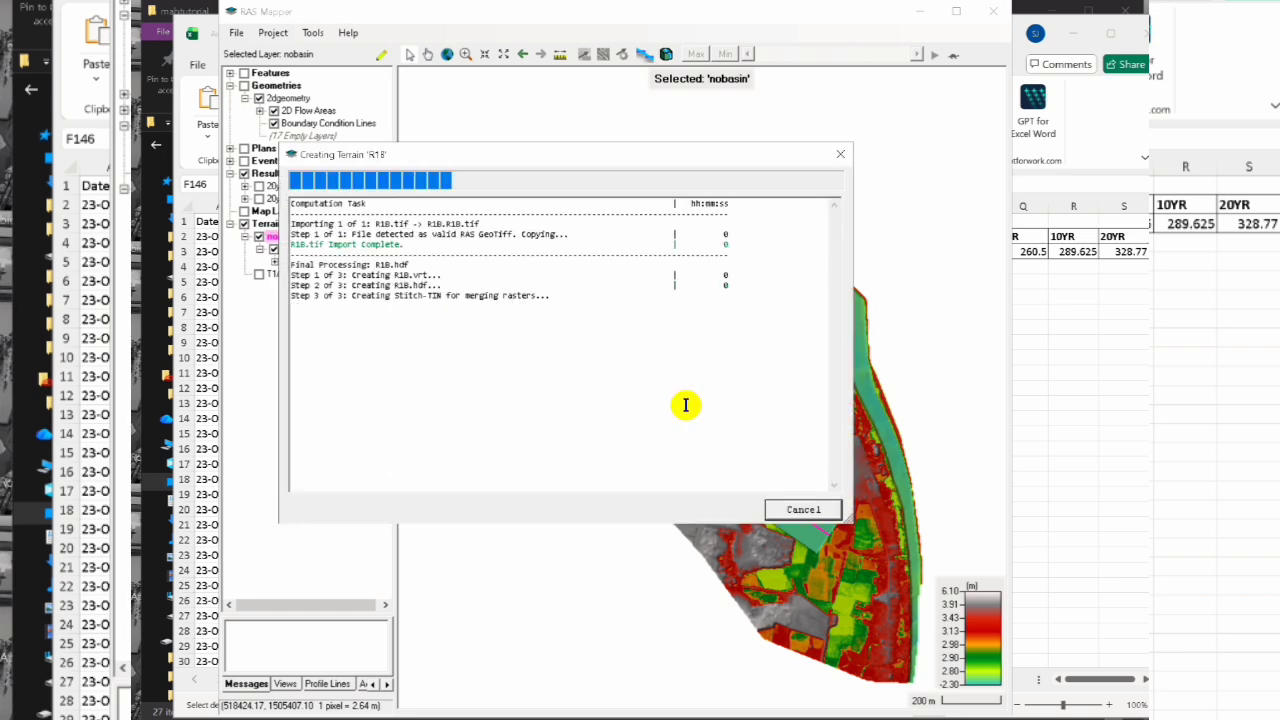
click(806, 510)
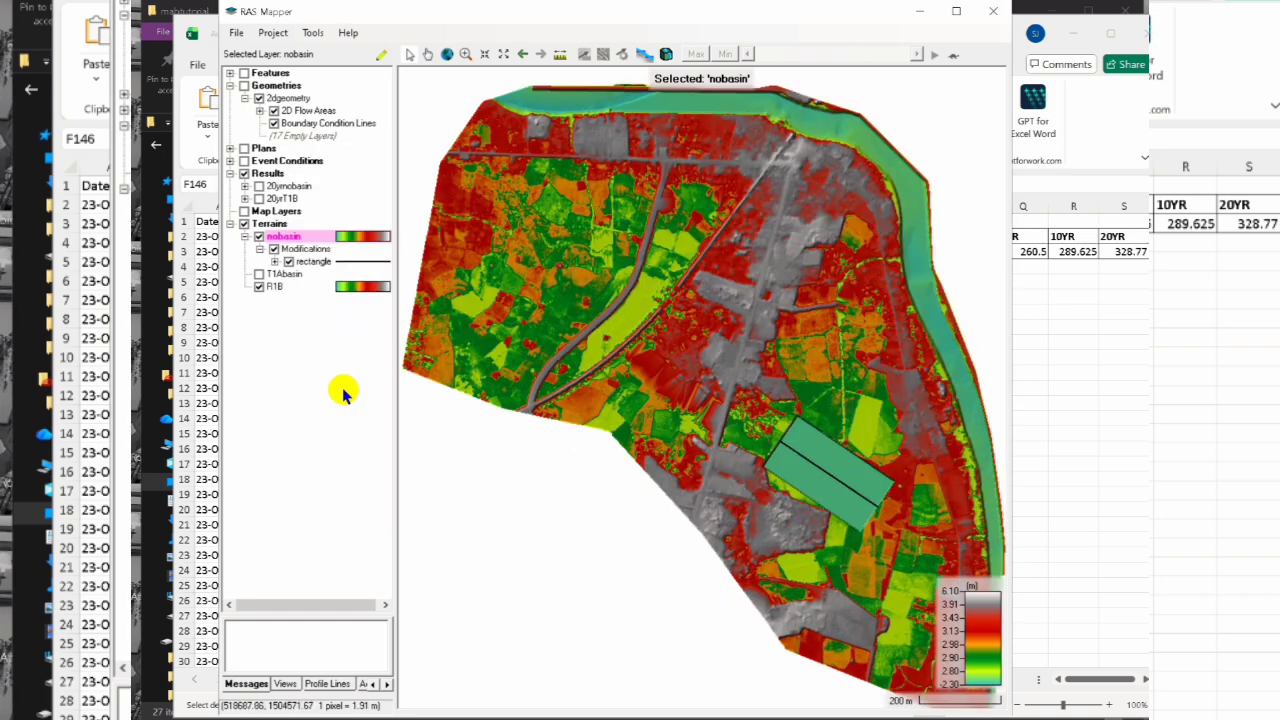
Hide the nobasin terrain to examine the R1B terrain on its own, and display nobasin again
click(260, 238)
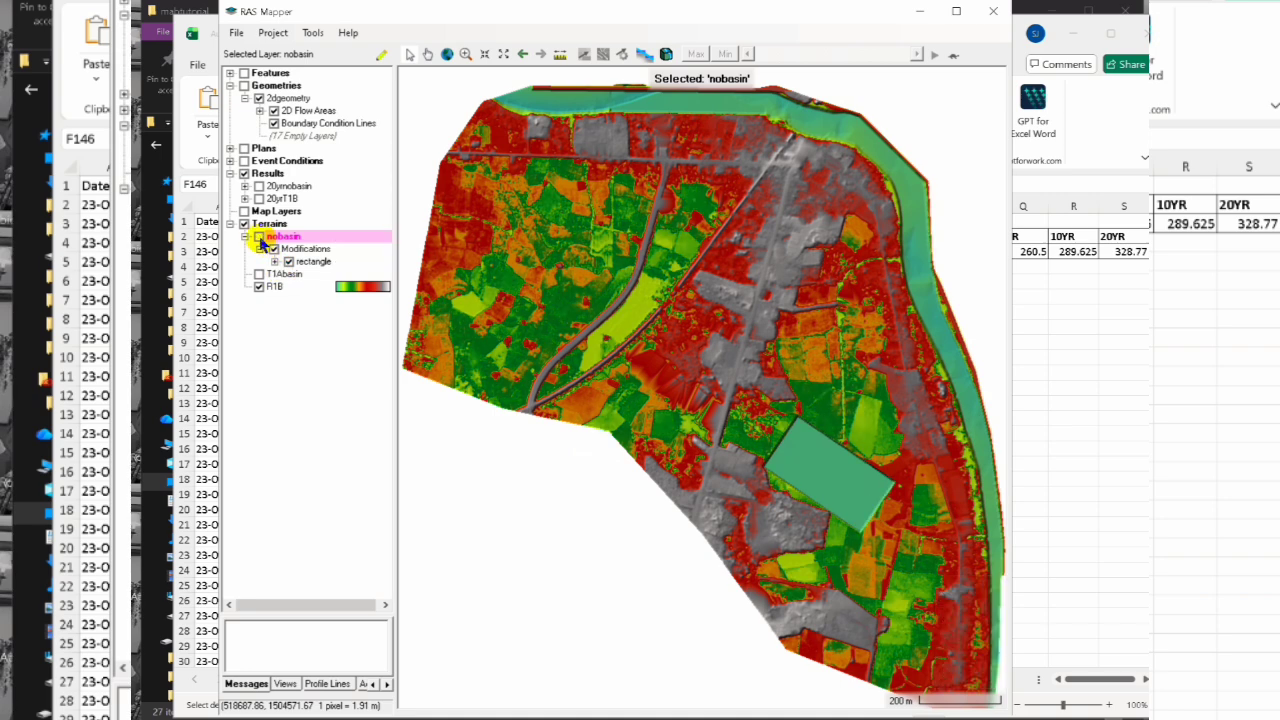
click(259, 287)
click(259, 287)
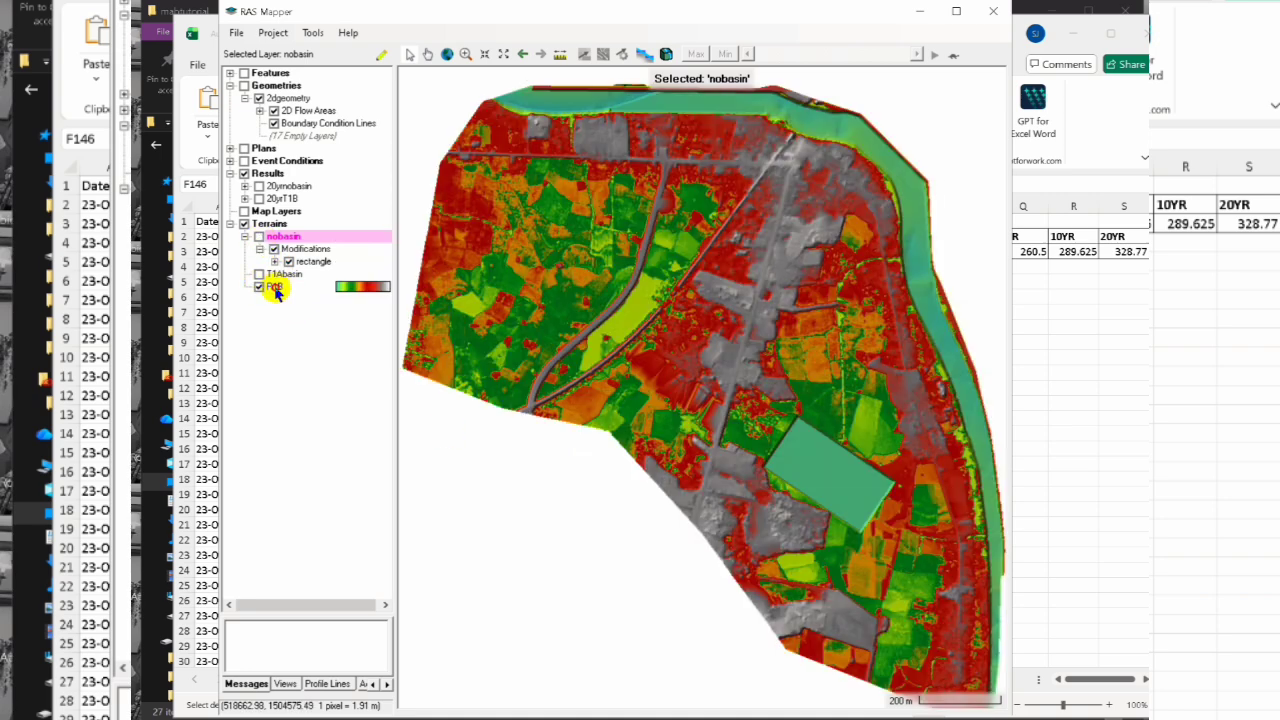
click(276, 287)
click(259, 236)
Delete the channel line from the nobasin modifications and remove the rectangle layer
double_click(305, 248)
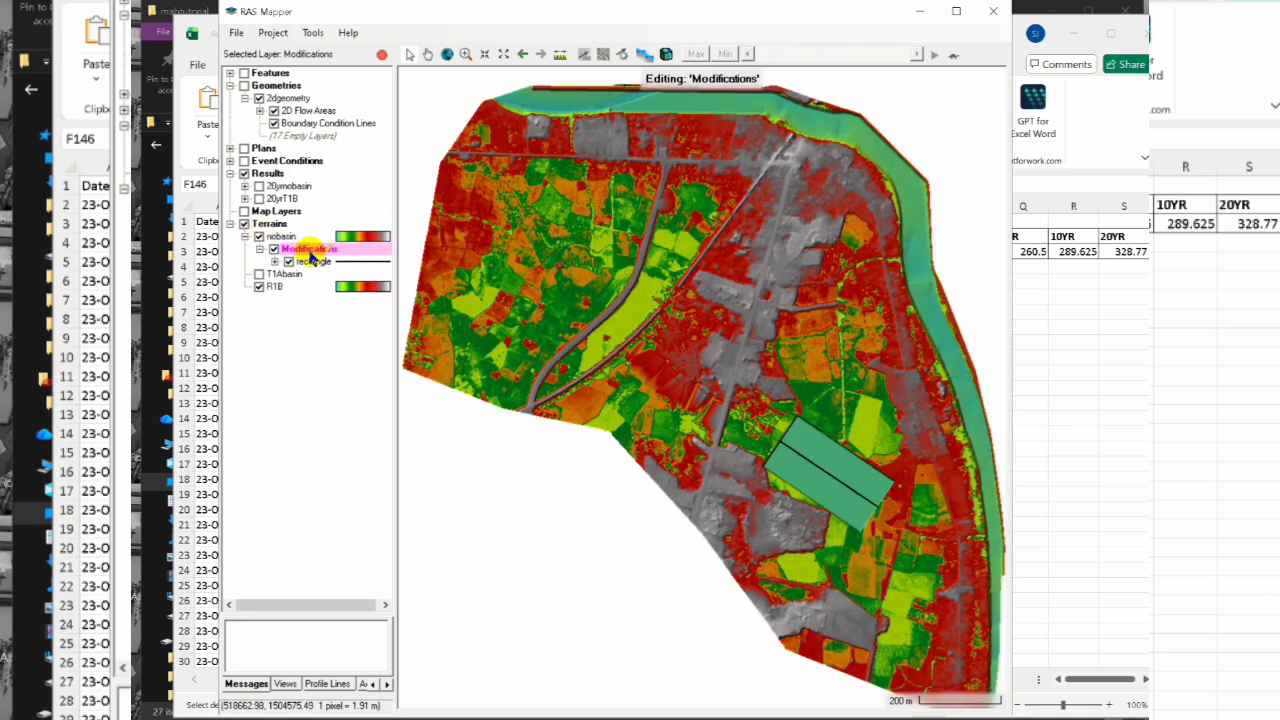
click(312, 262)
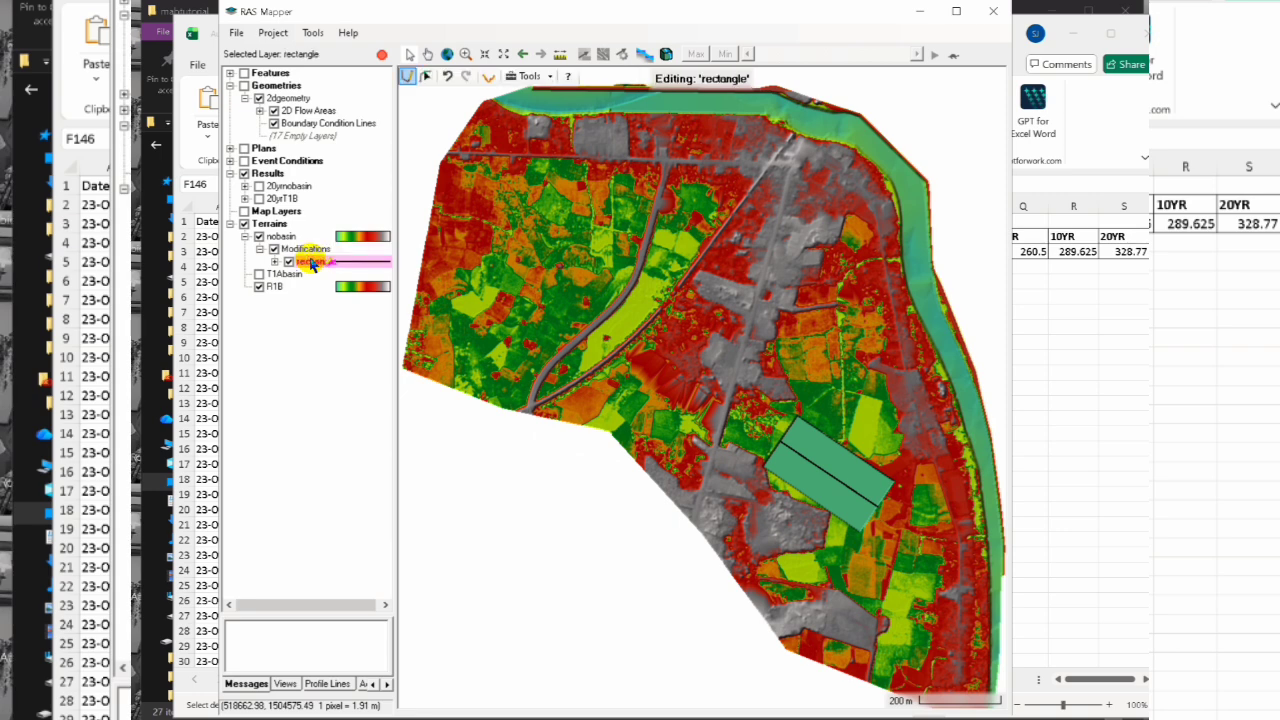
click(426, 77)
click(840, 477)
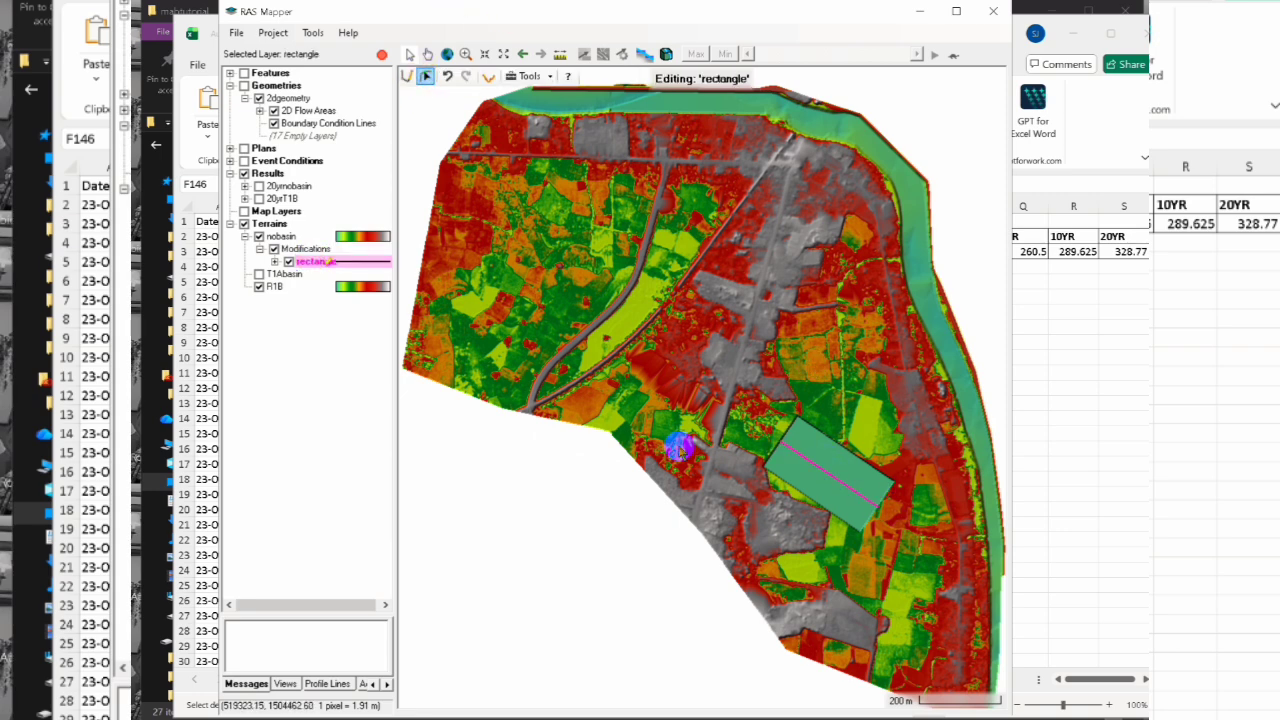
key(Delete)
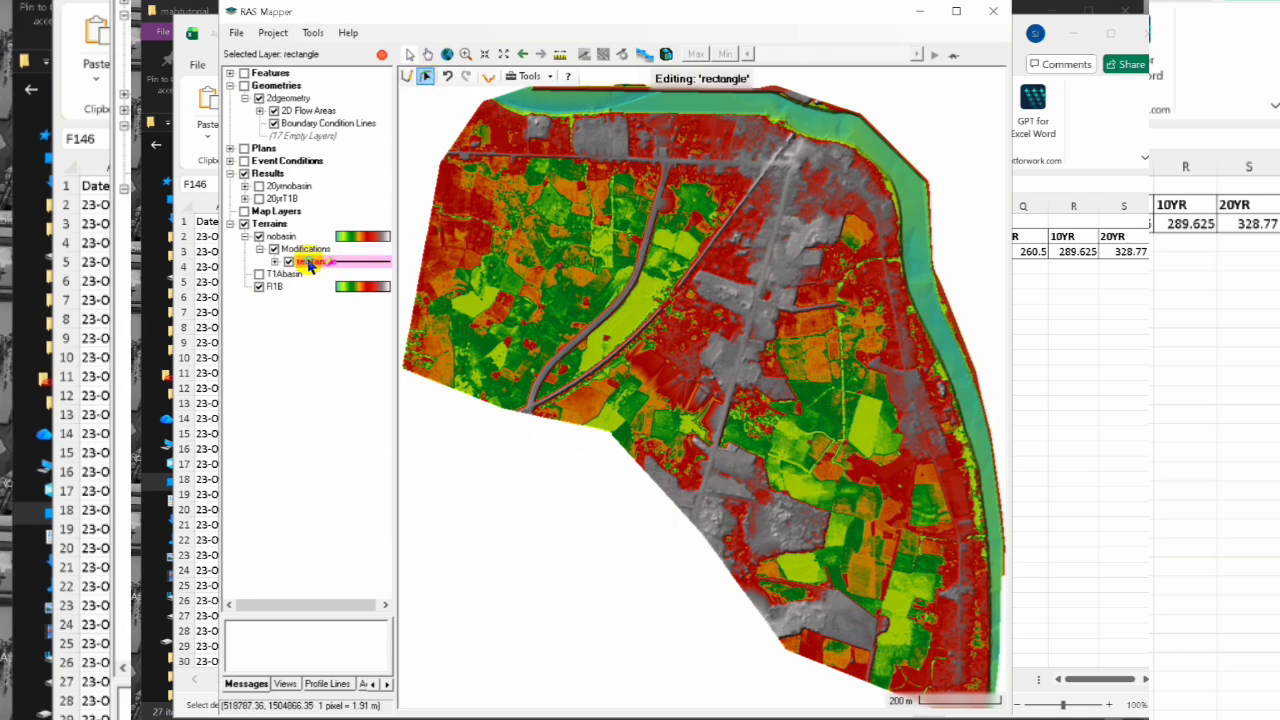
right_click(310, 262)
click(343, 356)
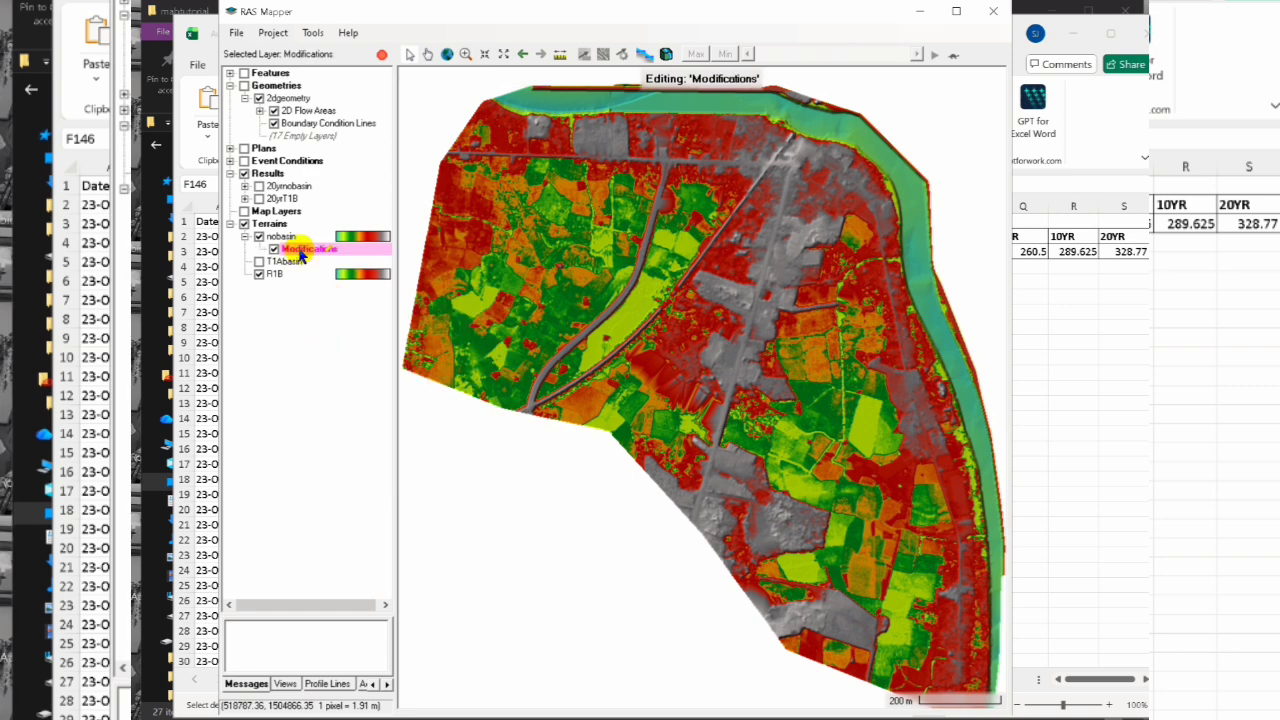
Add a circle/ellipse shape modification layer named C1B to the nobasin terrain
right_click(300, 255)
mouse_move(491, 297)
mouse_move(560, 300)
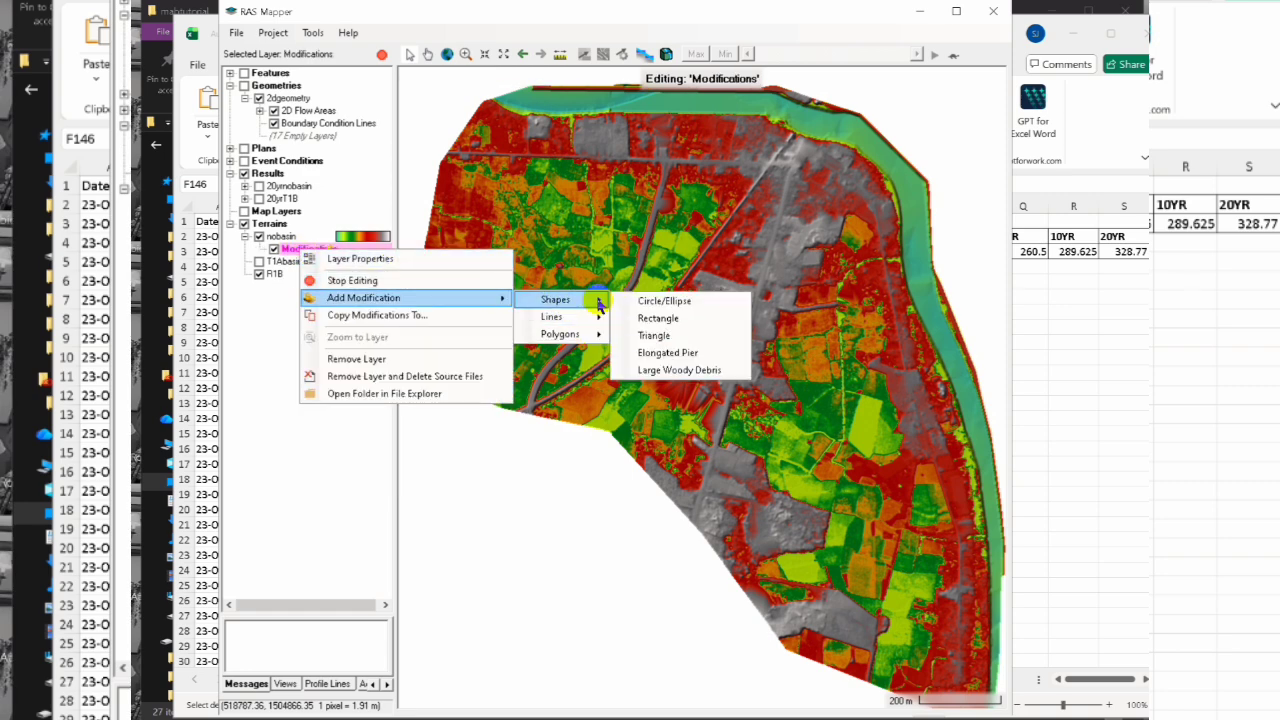
click(663, 301)
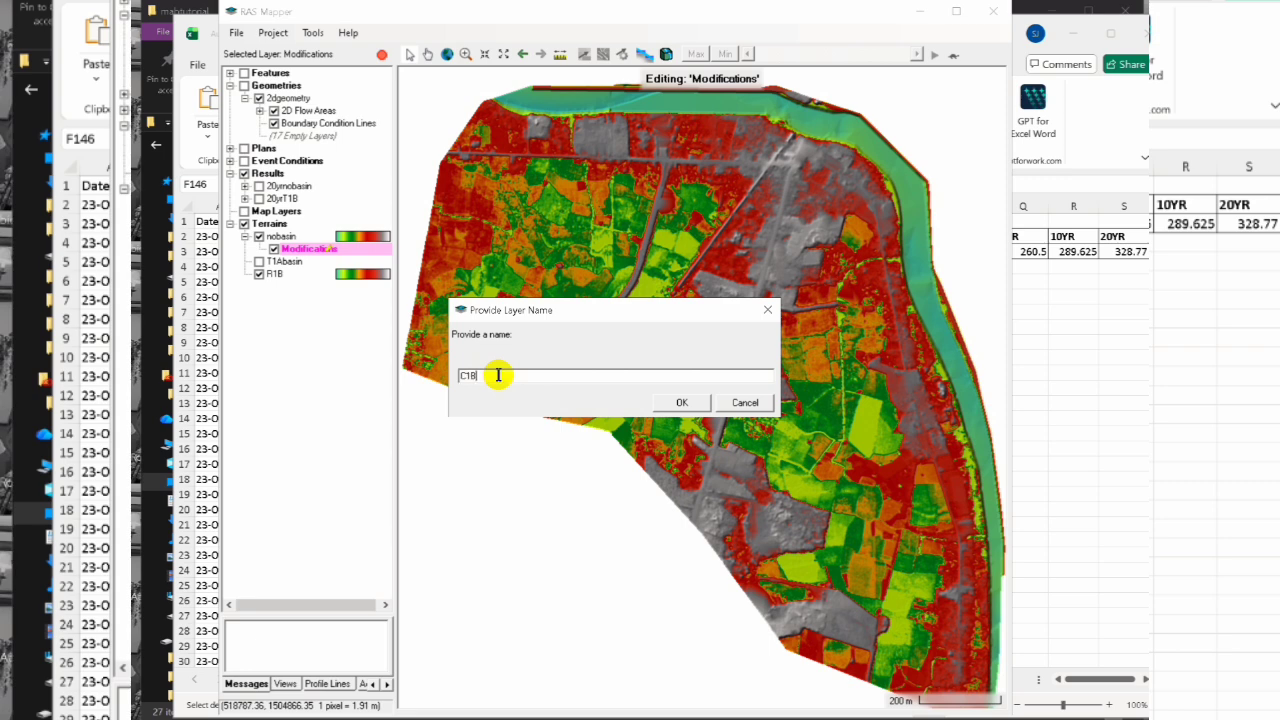
click(682, 402)
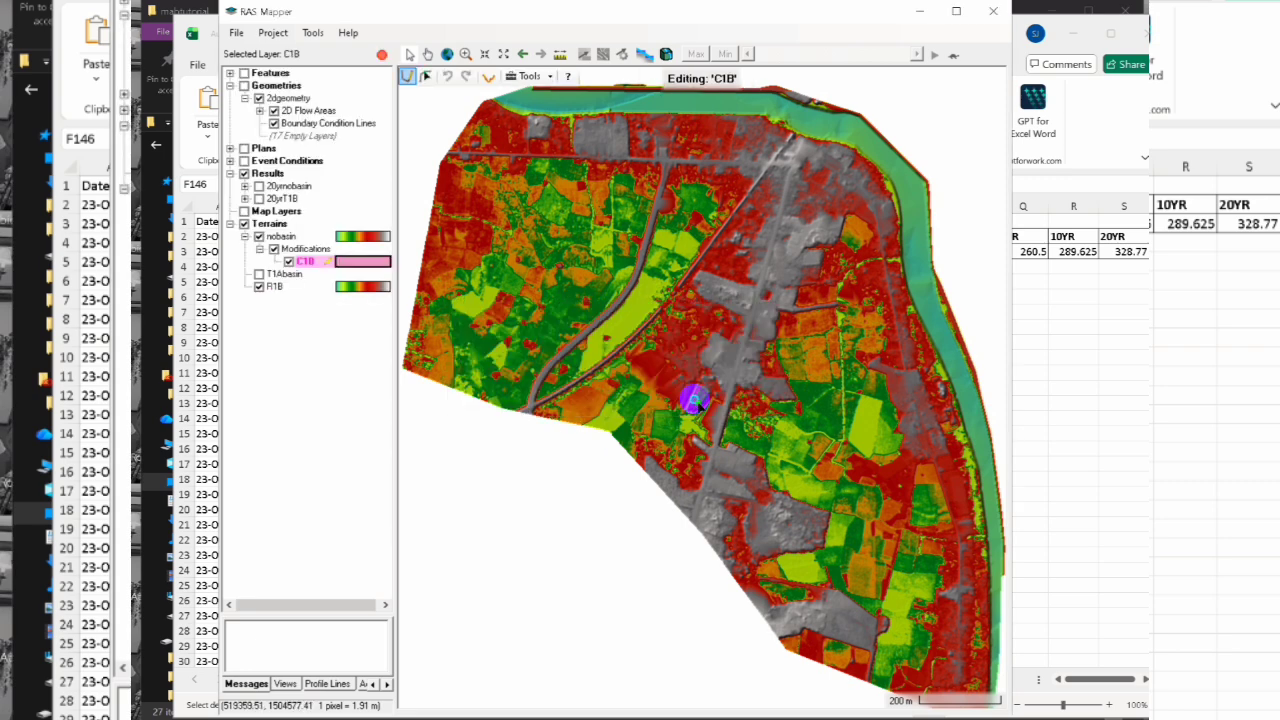
Place a circle in the southeastern fields with the Lower (Terrain/User) Value method, elevation -1.14 m and an enlarged radius
click(812, 463)
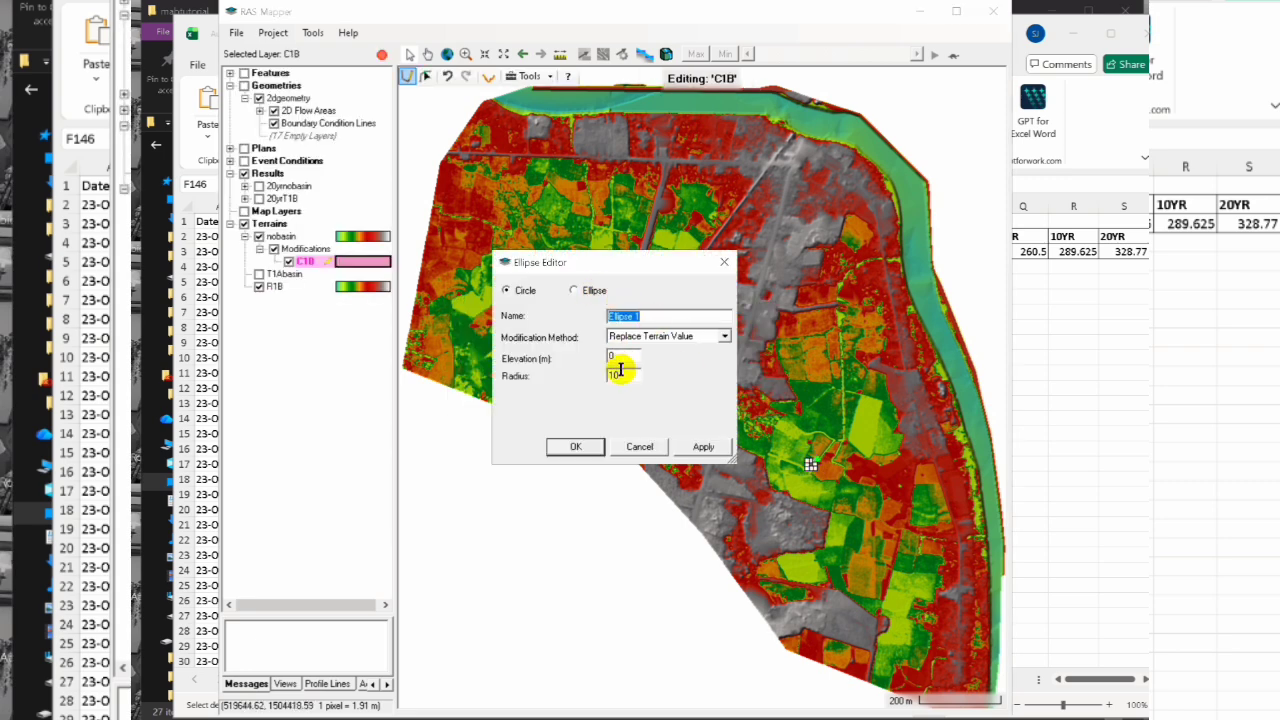
click(724, 336)
click(639, 369)
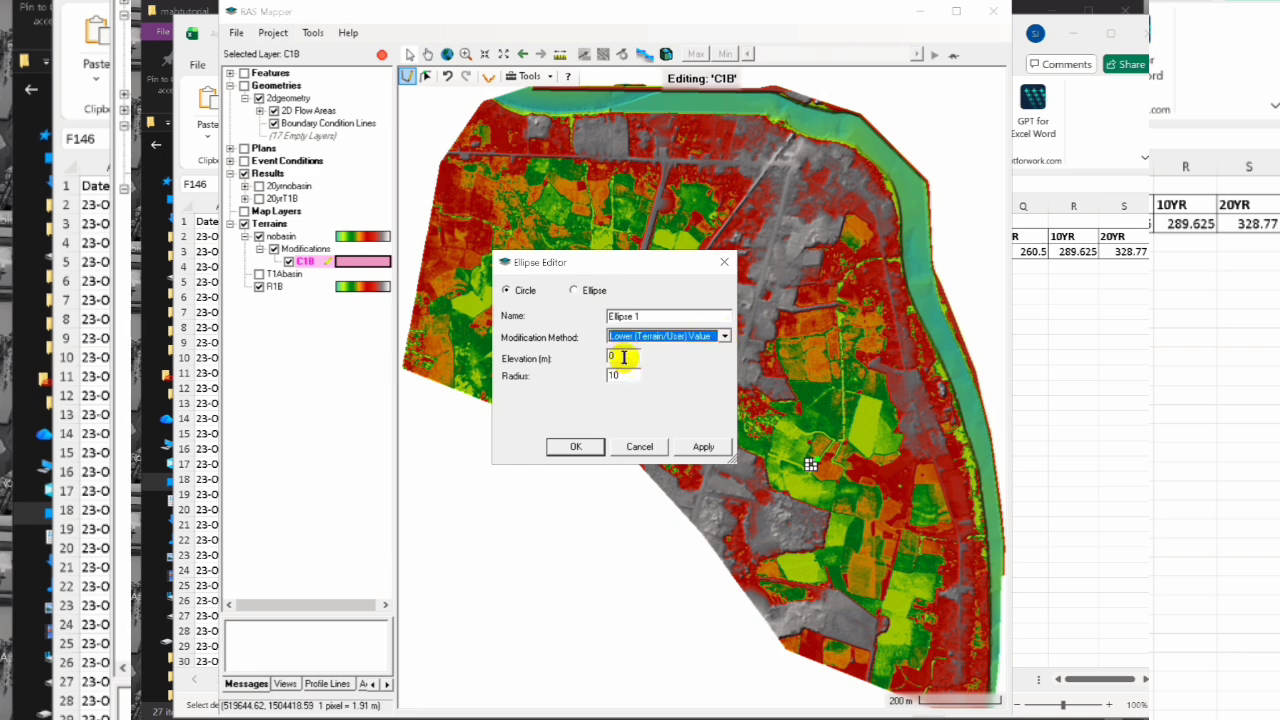
double_click(623, 357)
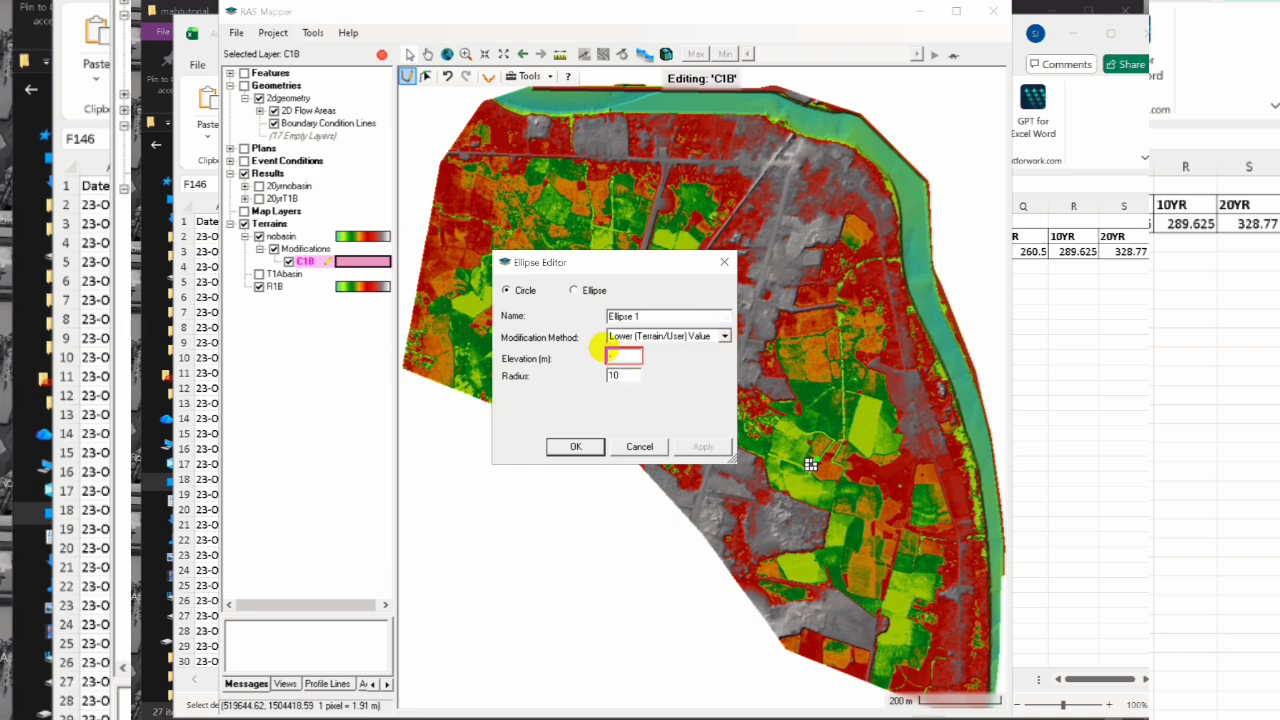
click(623, 374)
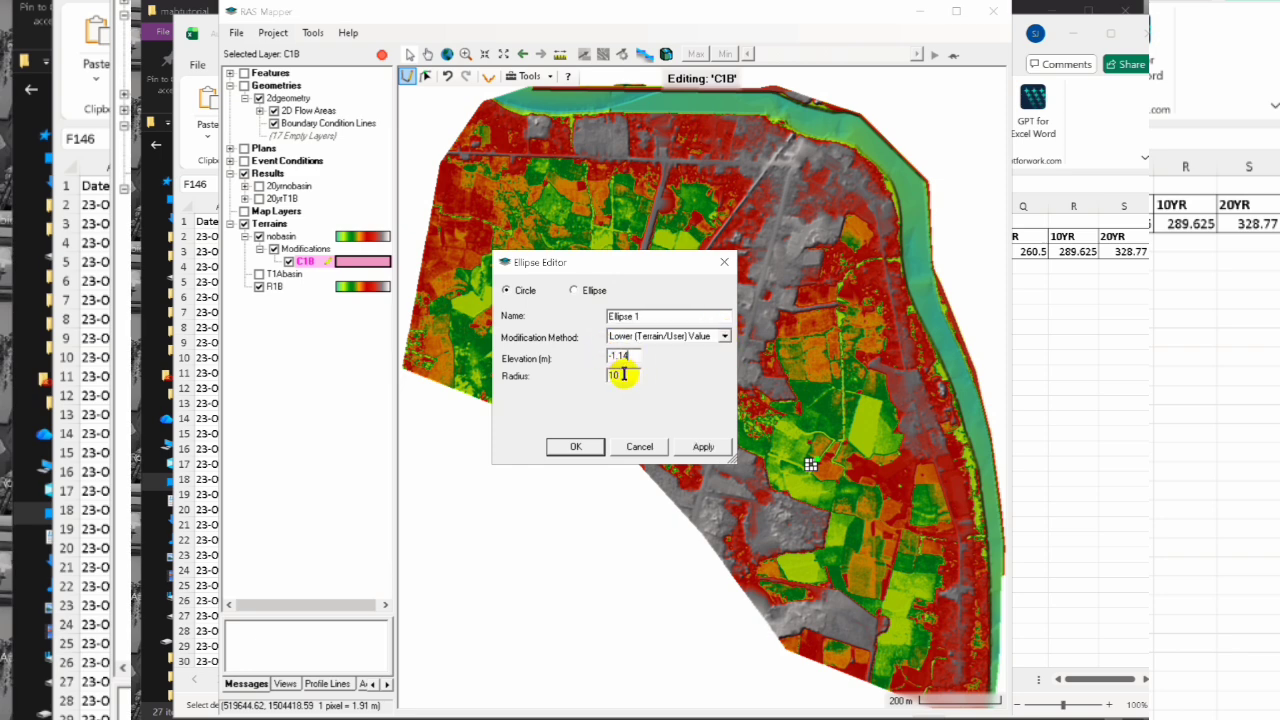
drag(623, 374, 596, 372)
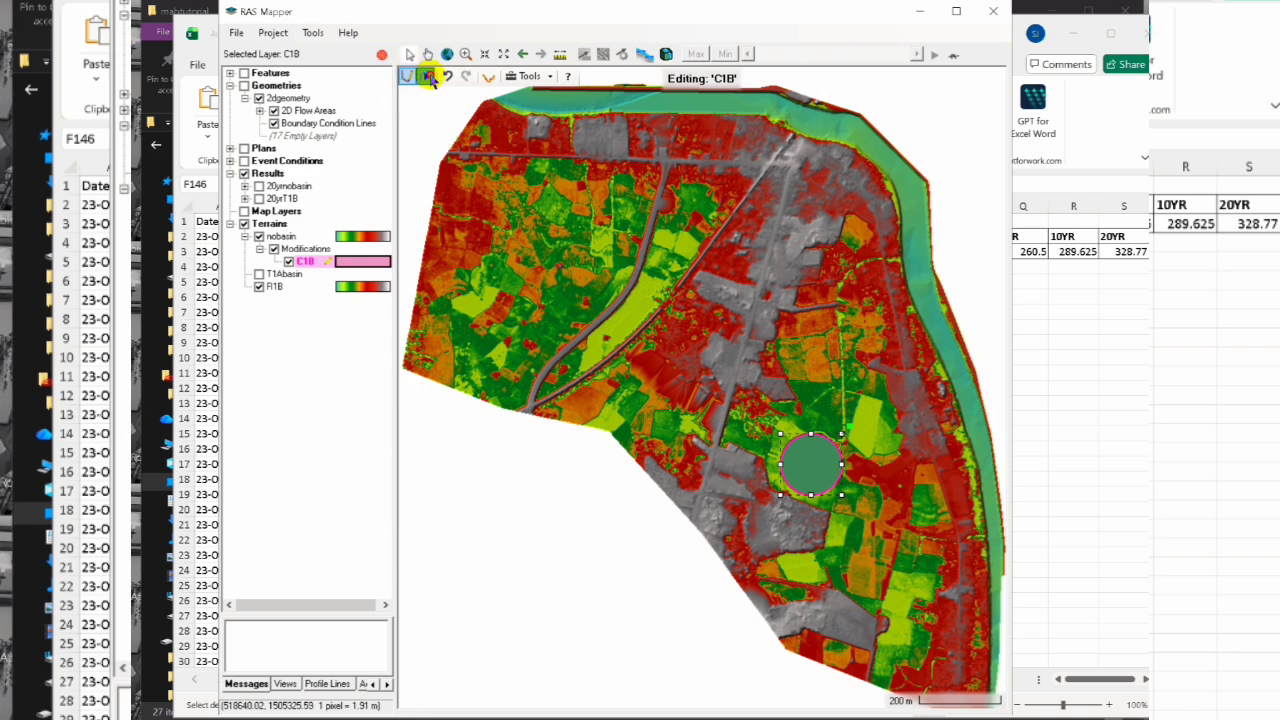
Move the circle slightly west within the fields and deselect it
click(430, 78)
drag(815, 458, 808, 459)
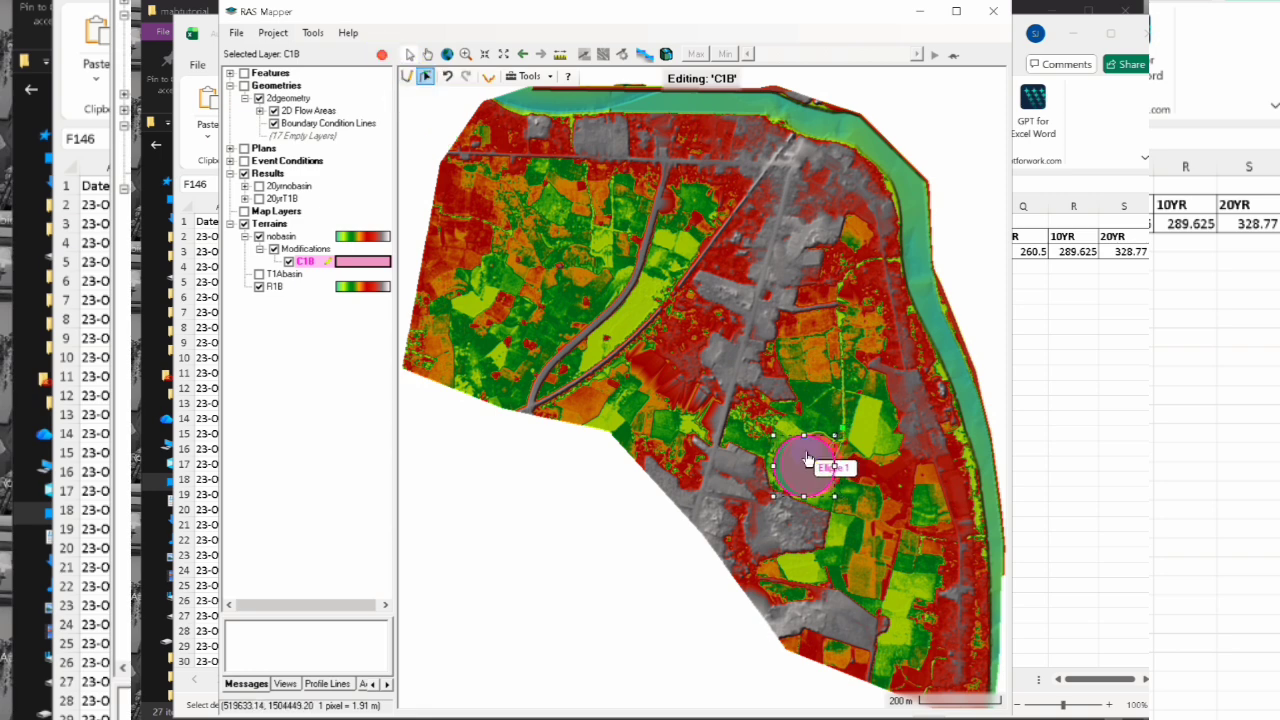
click(858, 501)
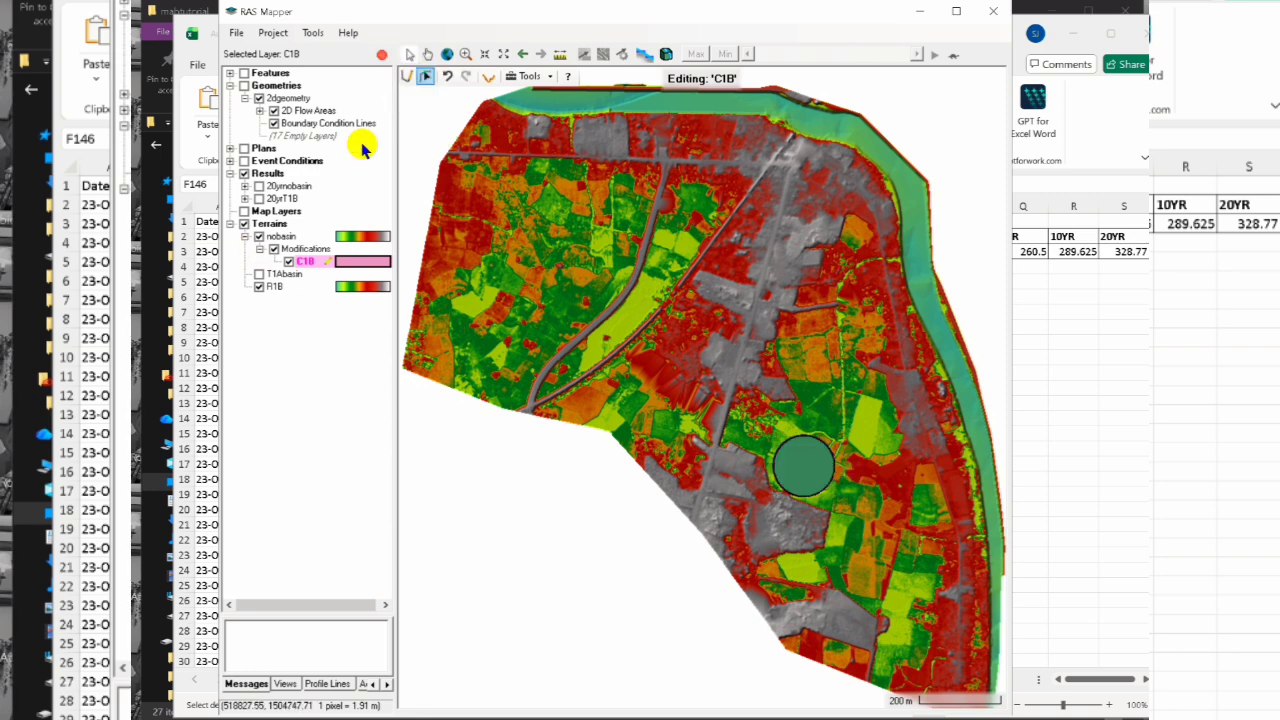
Generate a new RAS terrain named c1B from nobasin, exported to a single raster with the modifications rasterized
click(283, 237)
right_click(283, 240)
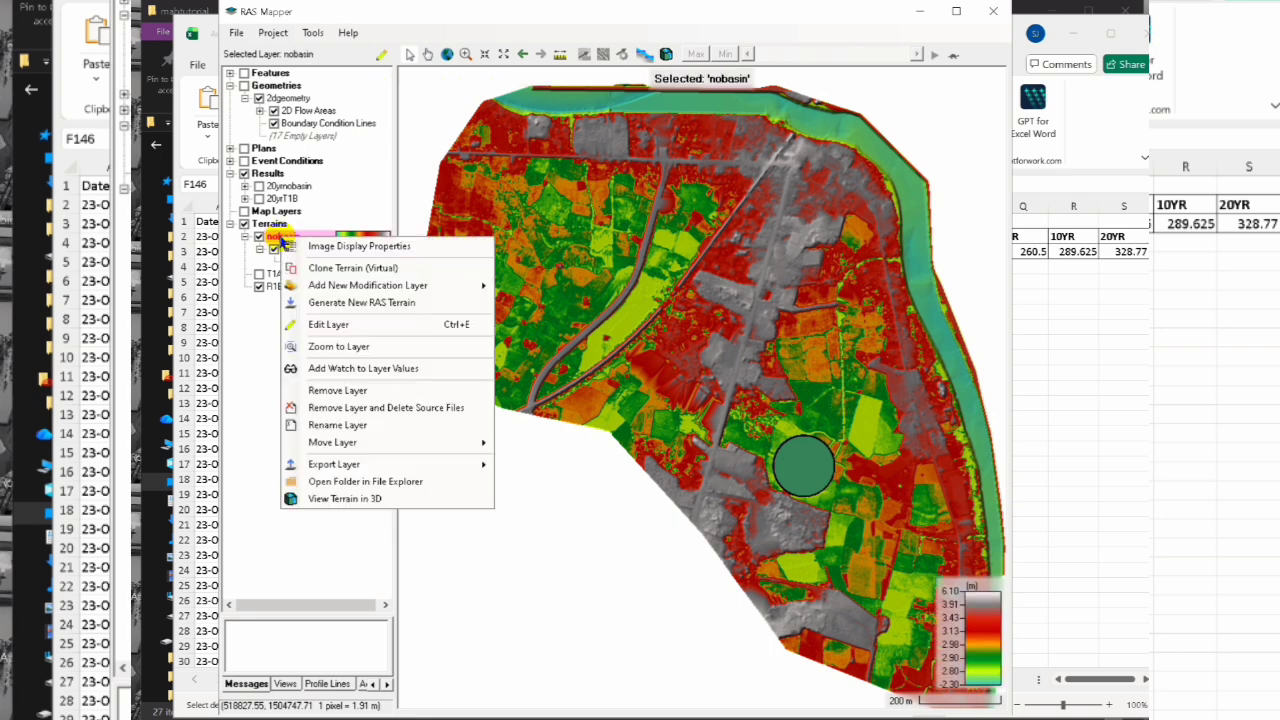
click(355, 301)
click(466, 377)
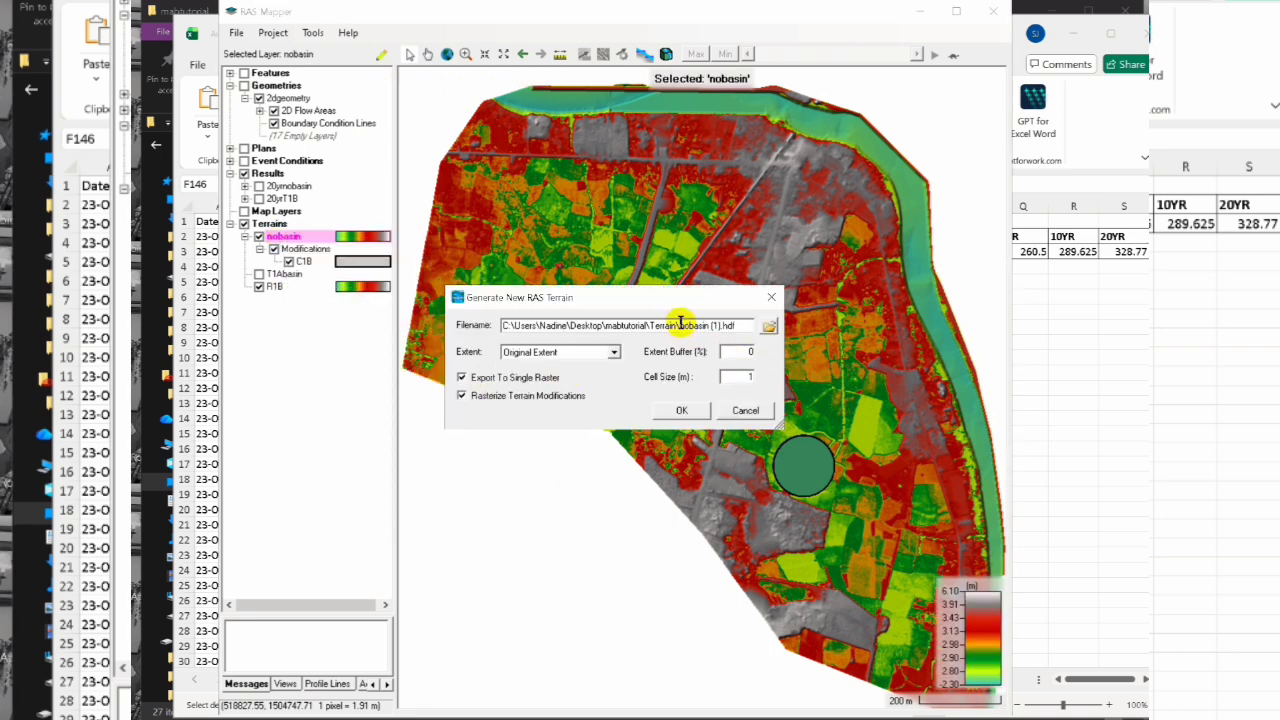
drag(679, 326, 716, 327)
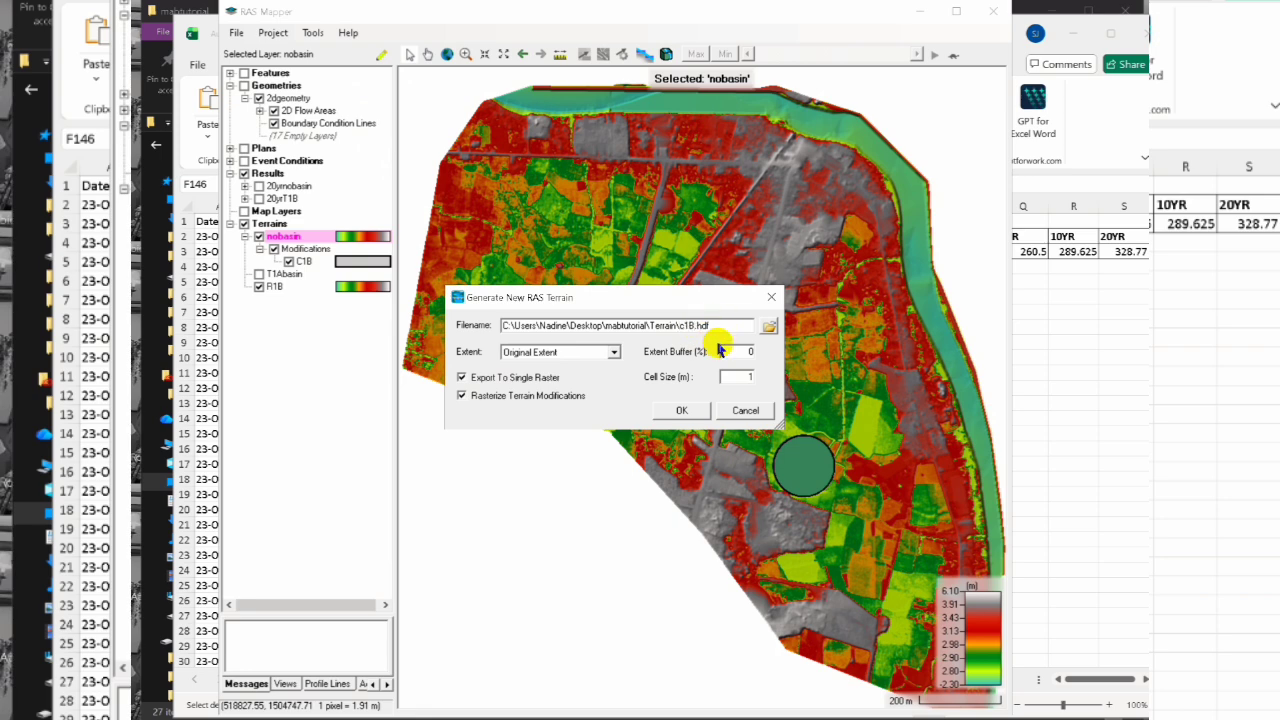
click(681, 410)
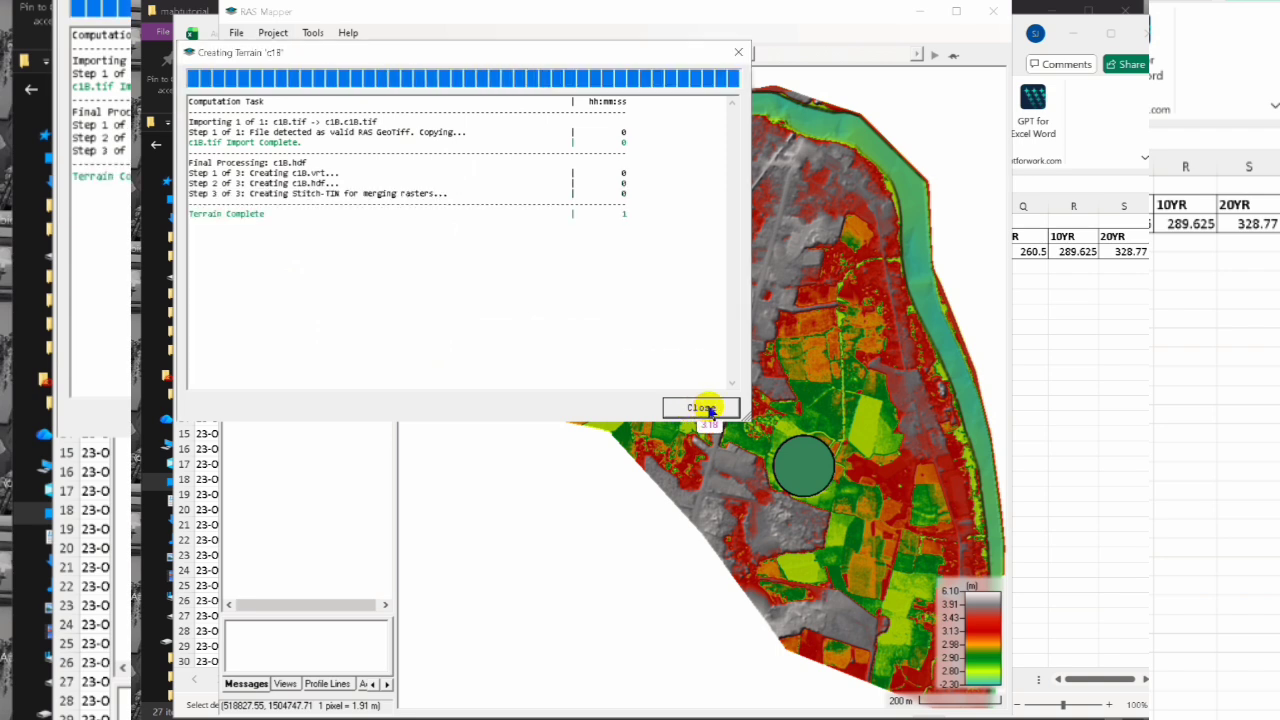
click(702, 408)
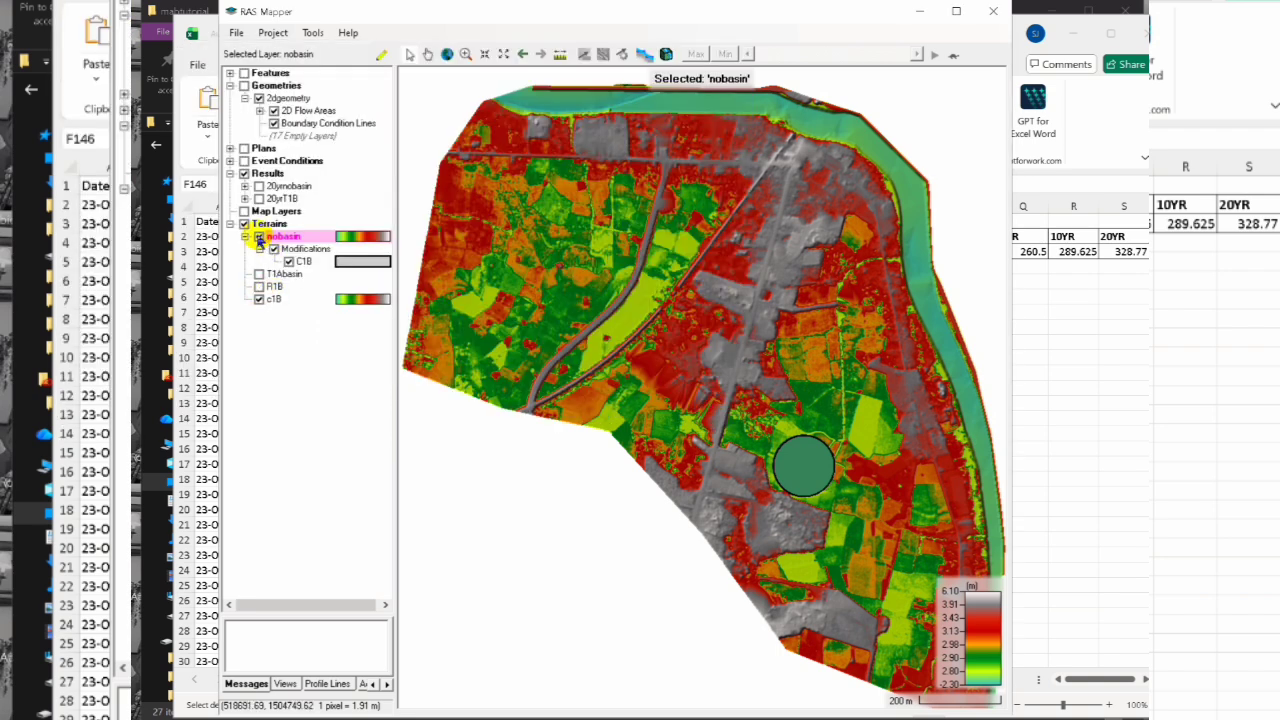